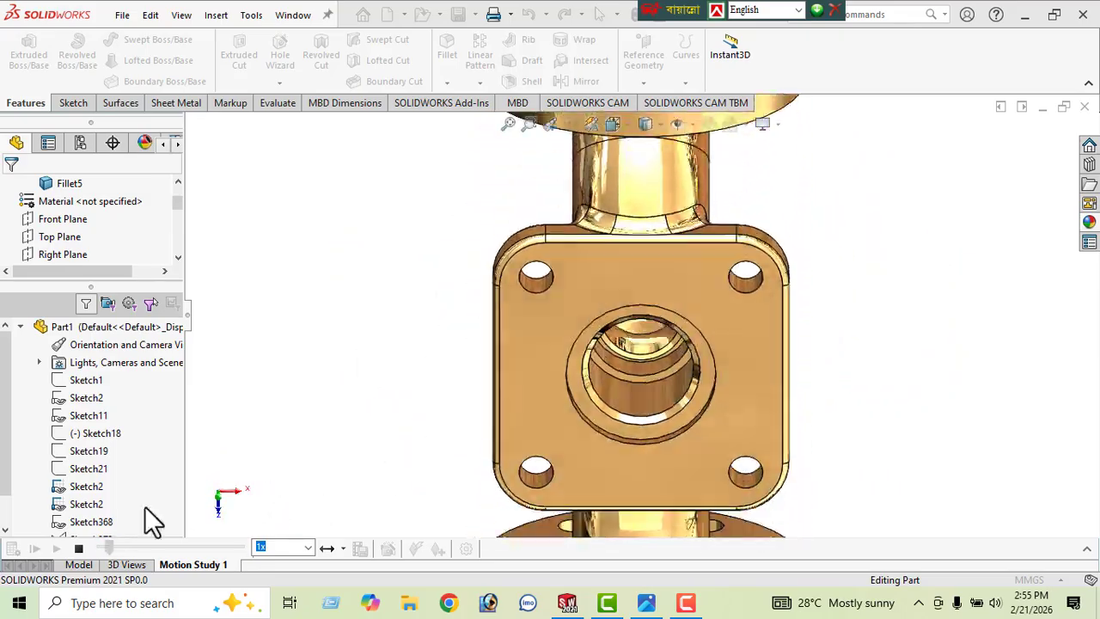
Step: Stop the motion study playback and look at the finished valve body from the front and the right side
left_click(78, 547)
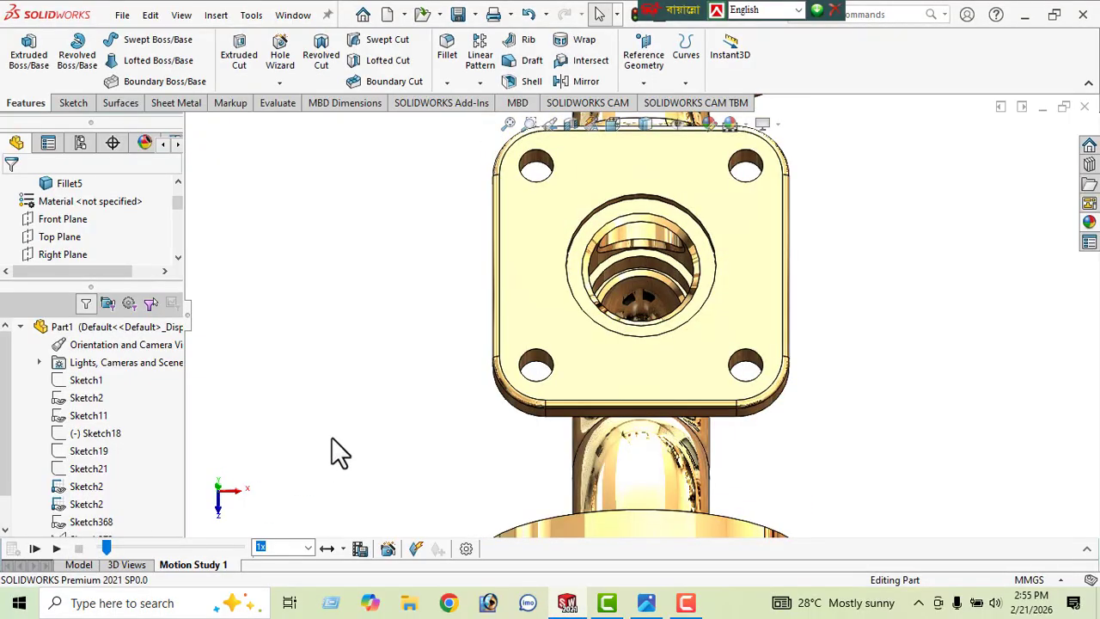
key("ctrl+1")
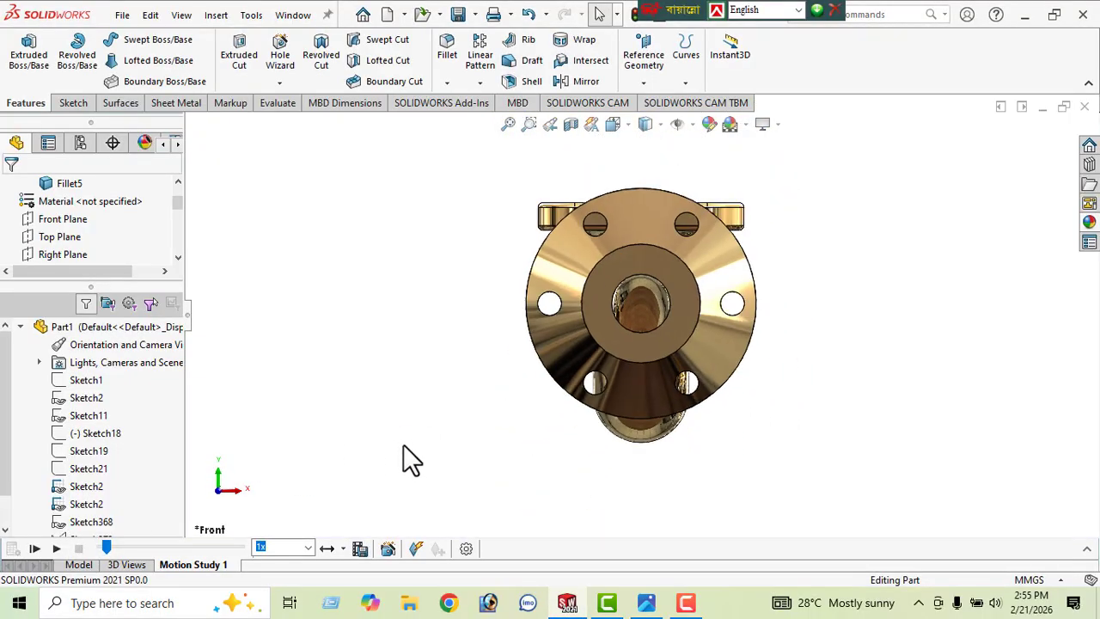
key("ctrl+4")
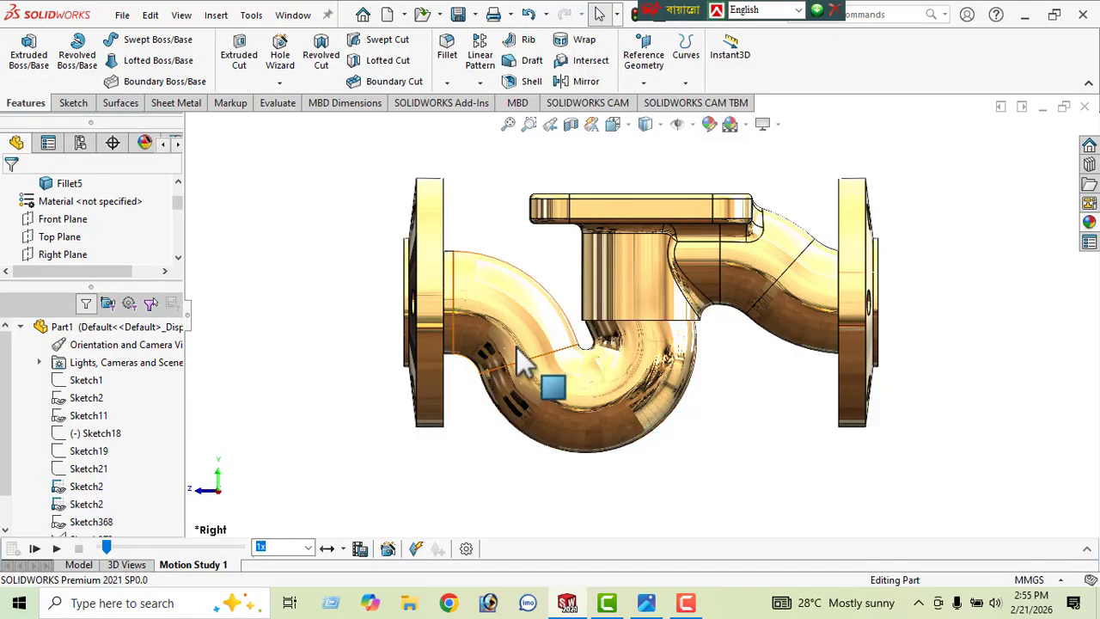
Step: Section the valve body along the Right Plane and inspect its curved internal passage
left_click(571, 125)
left_click_drag(590, 426, 444, 375)
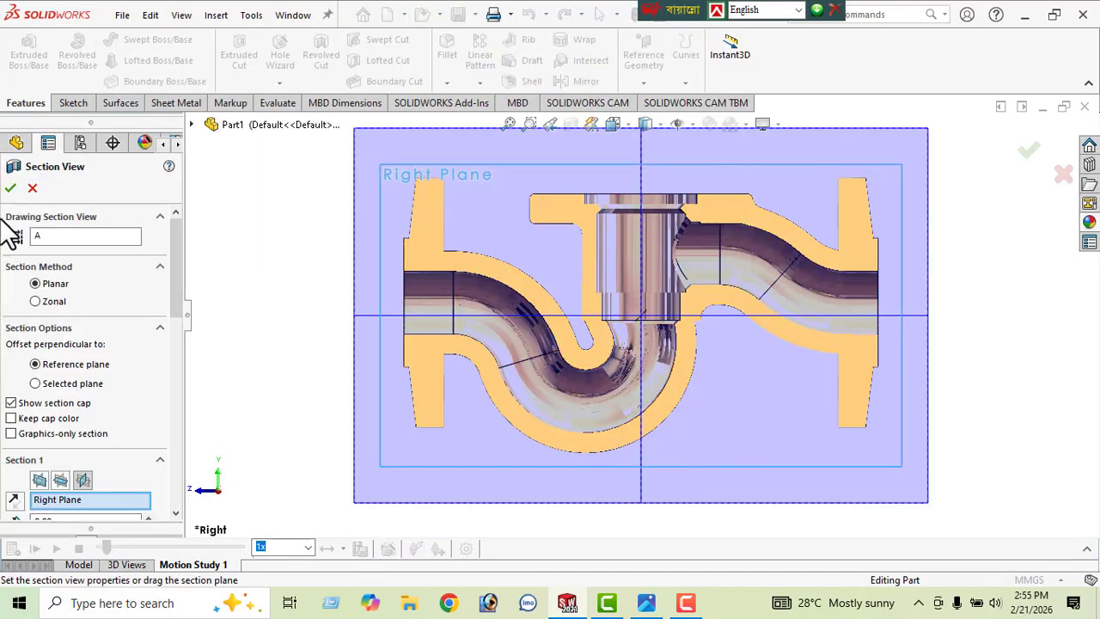
left_click(12, 189)
middle_click_drag(518, 398, 653, 370)
middle_click_drag(731, 368, 749, 409)
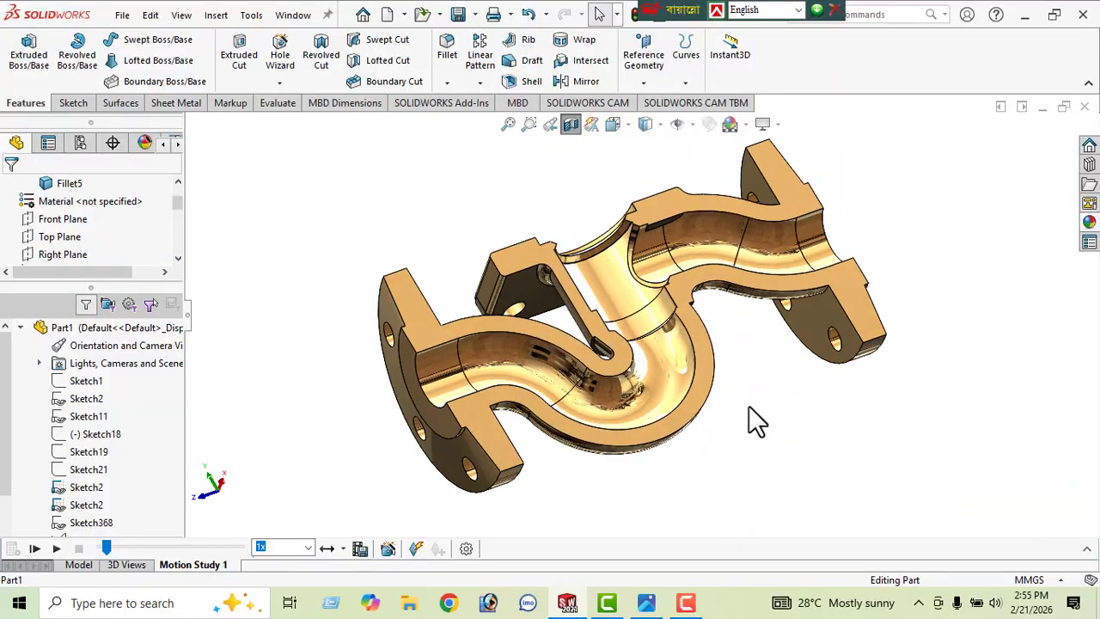
Step: Close the finished valve body part
left_click(1084, 107)
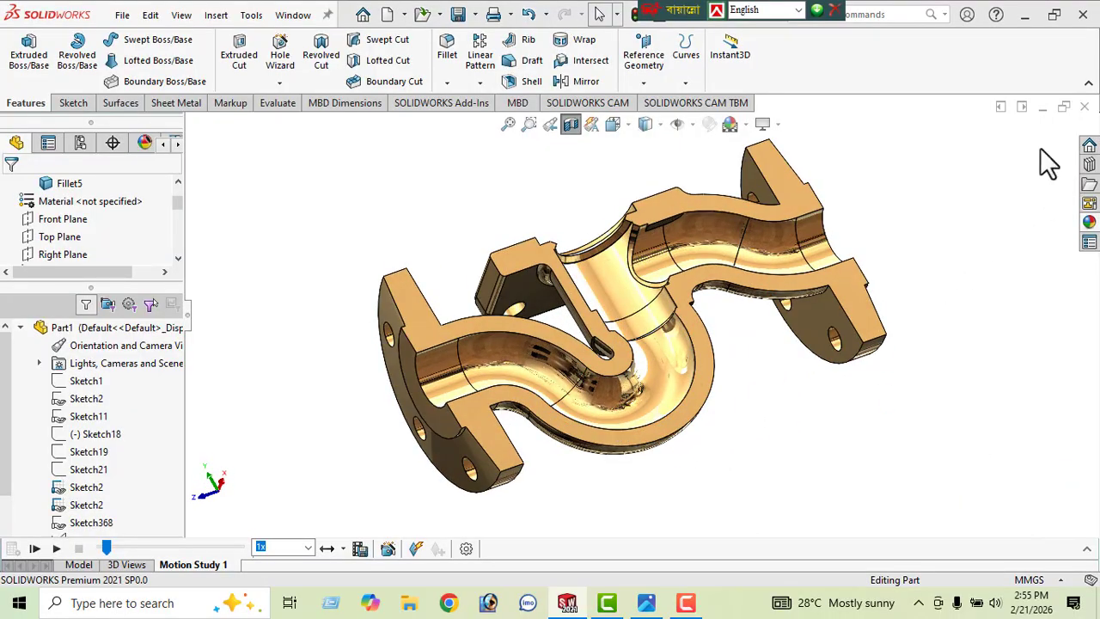
left_click(495, 310)
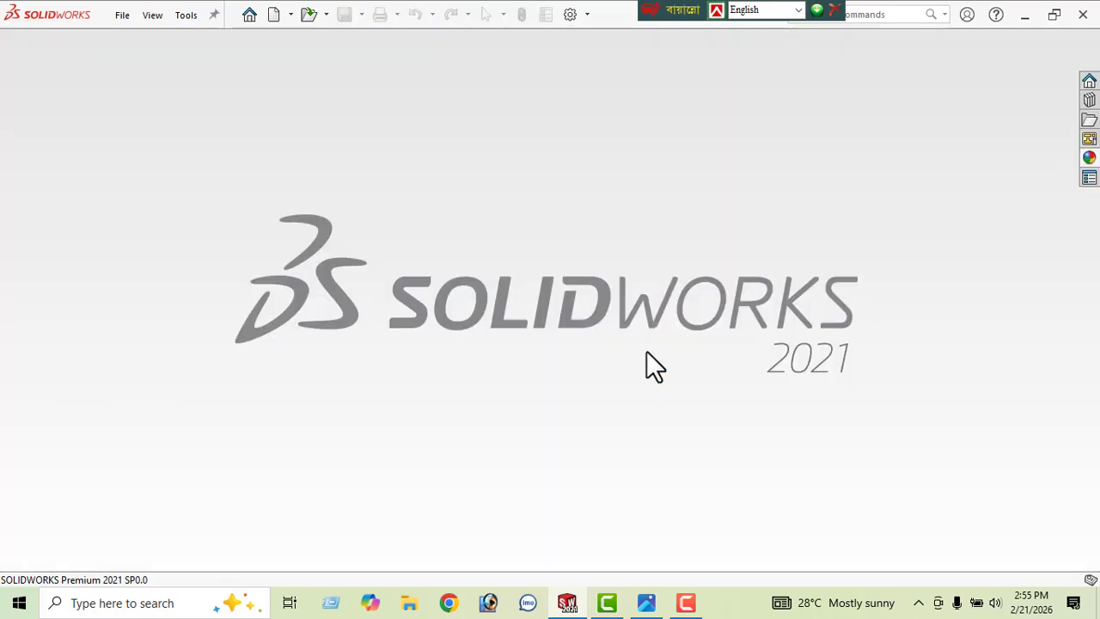
Step: Create a new part document and change its scene to a plain white background
left_click(273, 19)
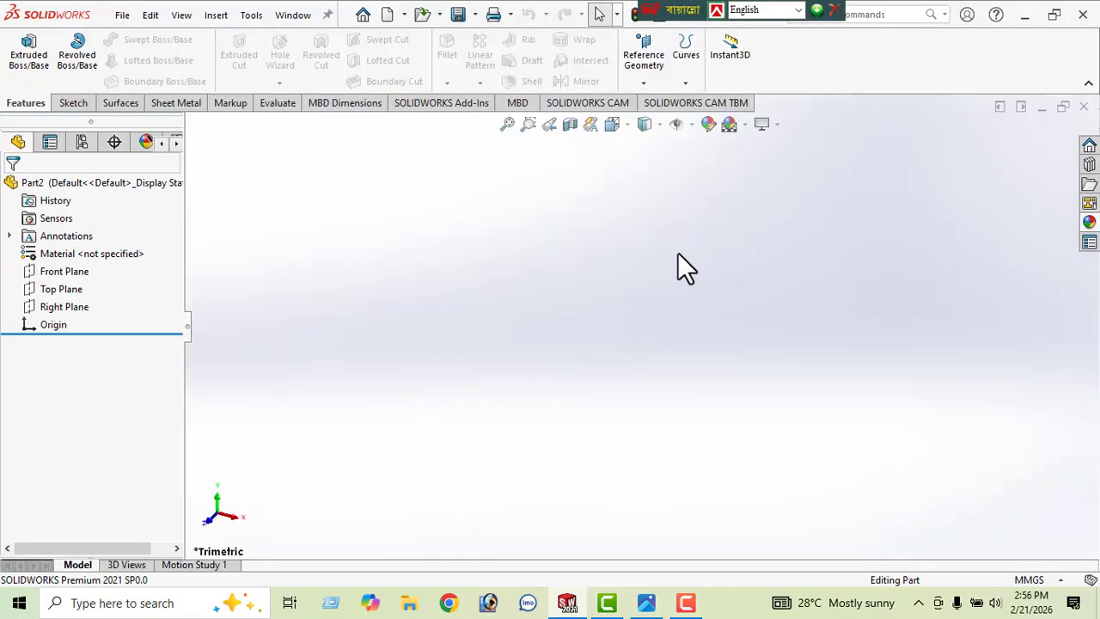
left_click(745, 126)
left_click(761, 164)
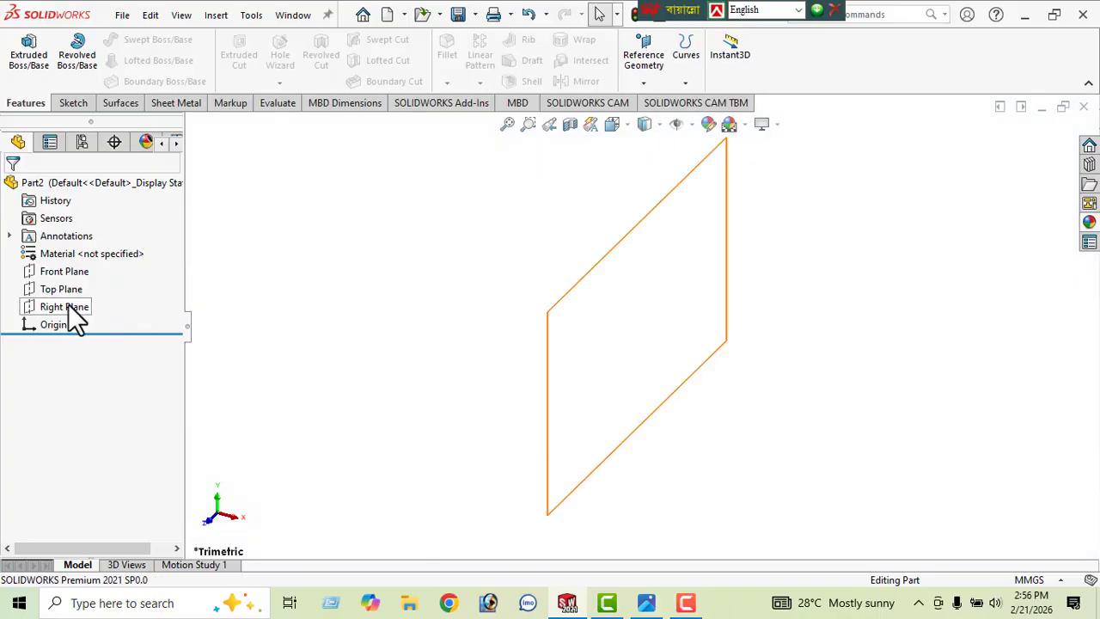
Step: Sketch a closed rectangle of four lines on the Front Plane, about 81 mm high, with its lower-left corner at the origin
left_click(58, 272)
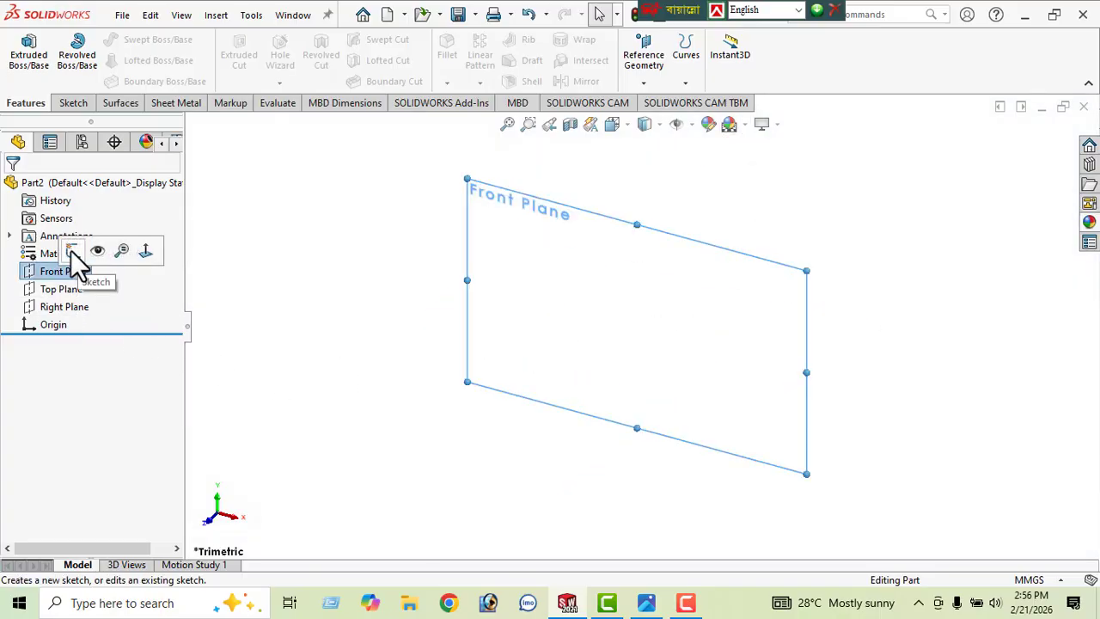
left_click(73, 253)
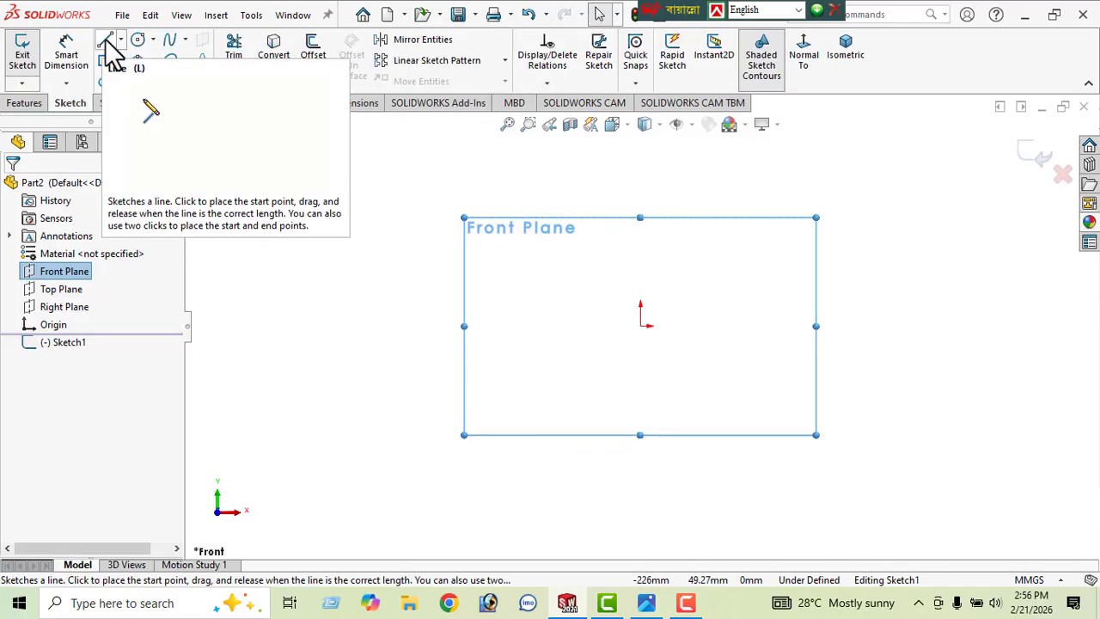
left_click(107, 40)
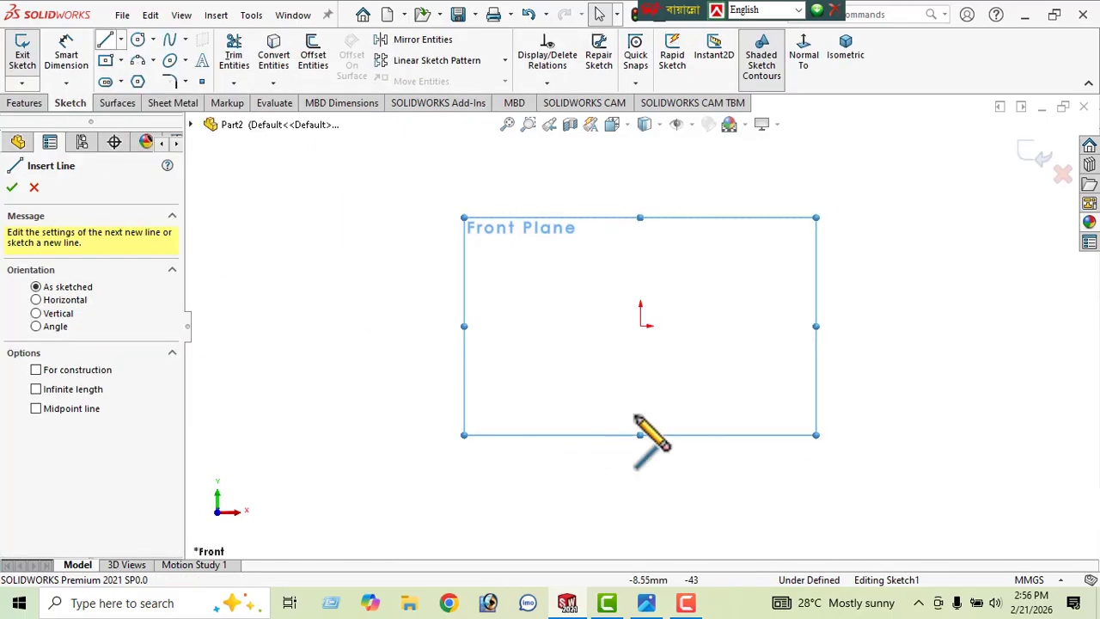
left_click(639, 326)
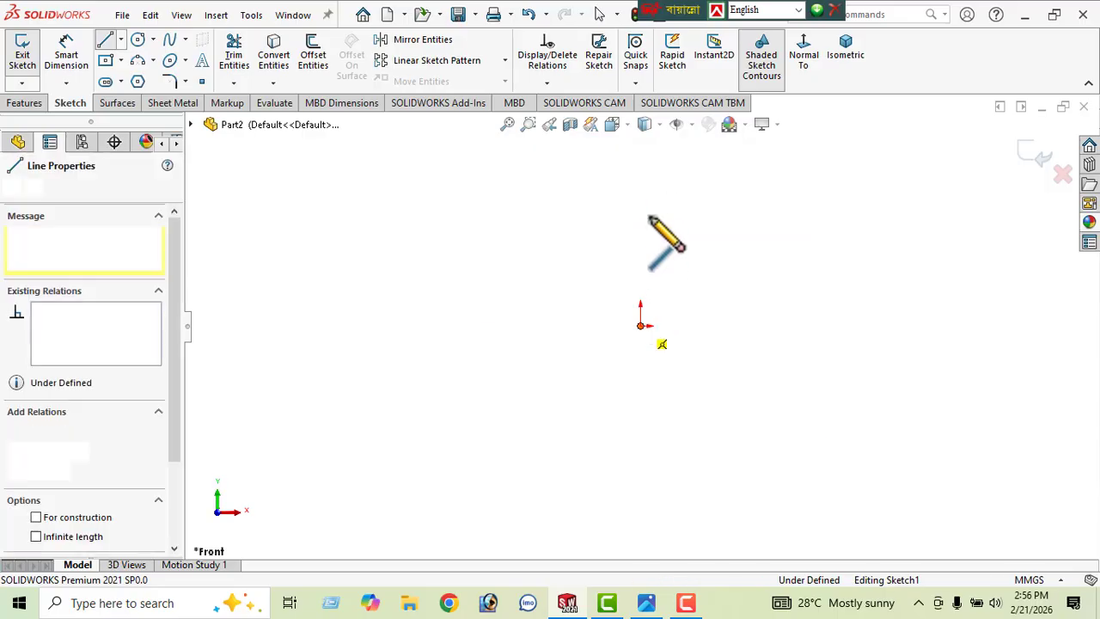
left_click(640, 165)
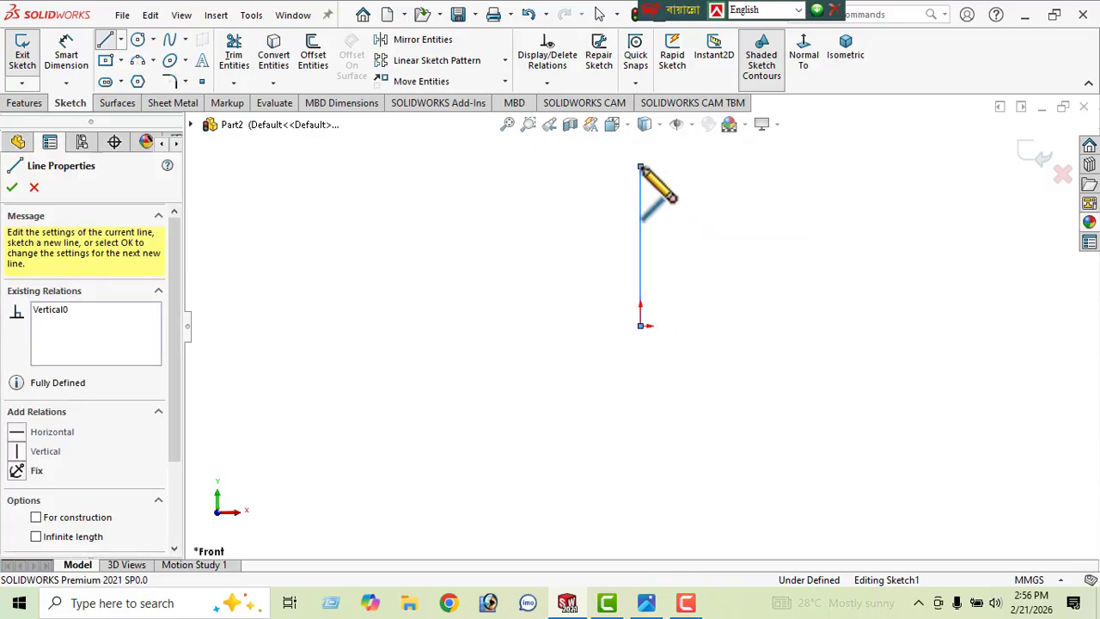
left_click(743, 166)
left_click(744, 327)
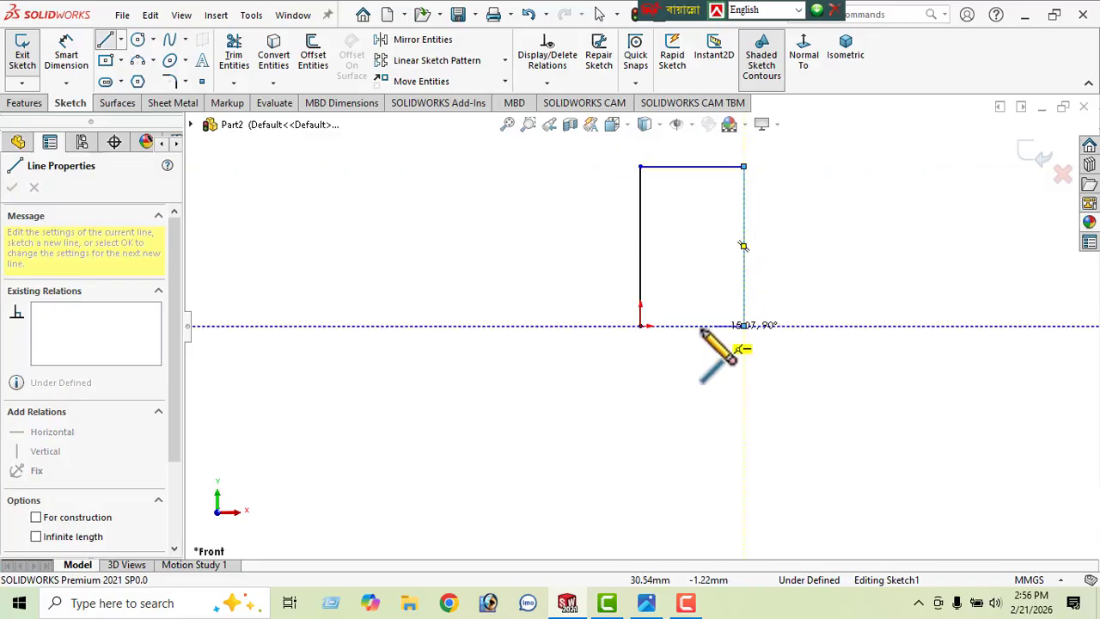
left_click(639, 326)
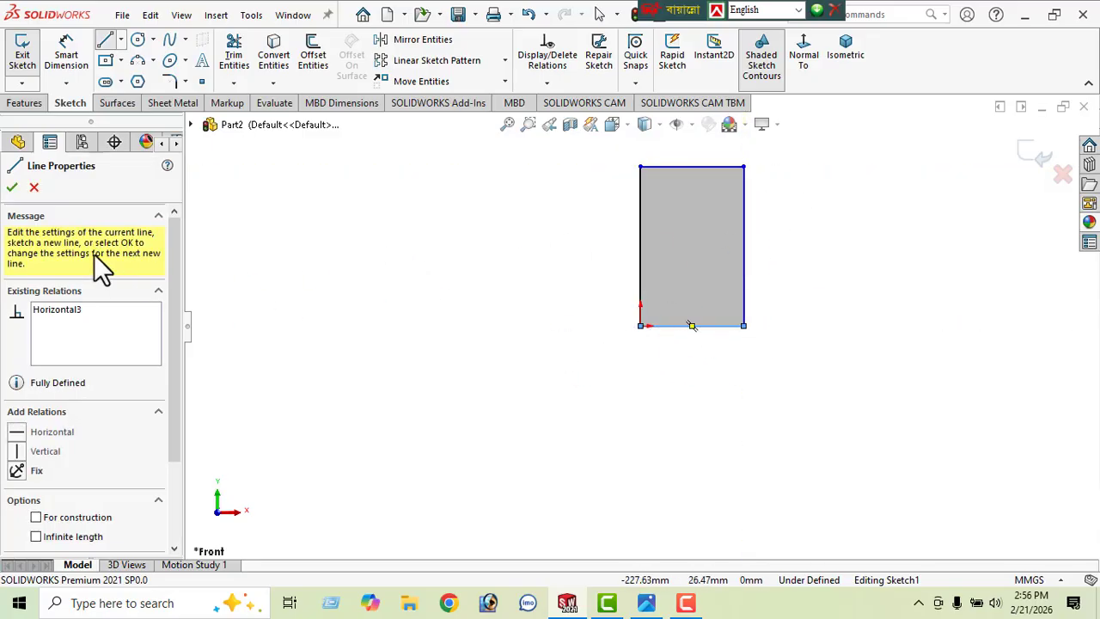
left_click(11, 189)
left_click(12, 188)
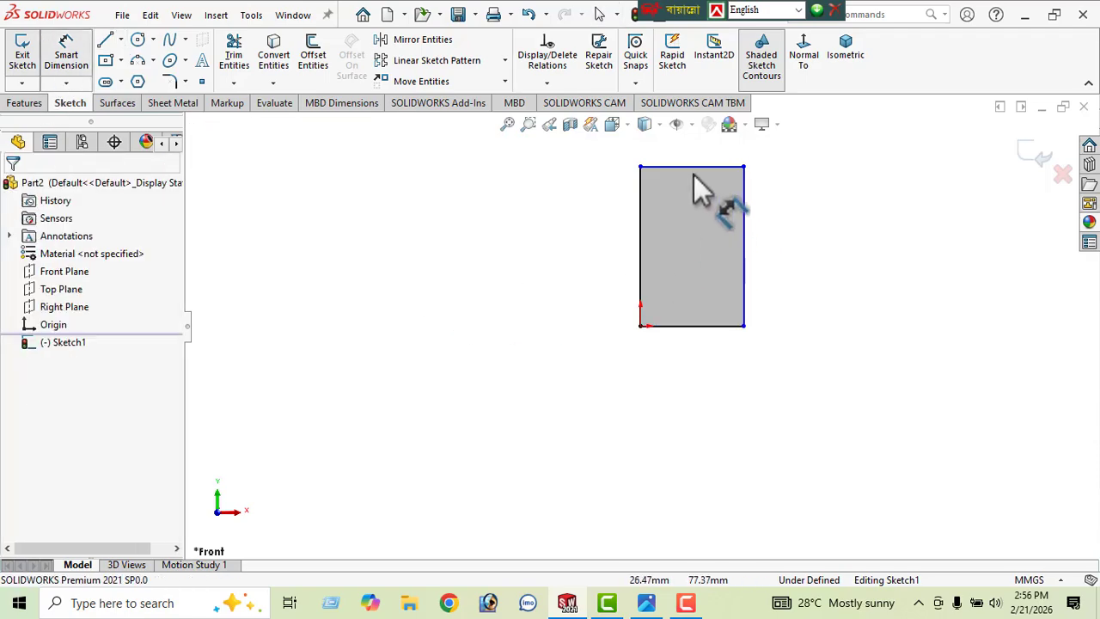
Step: Dimension the rectangle's vertical side through the origin and set it to 128 mm
left_click(642, 227)
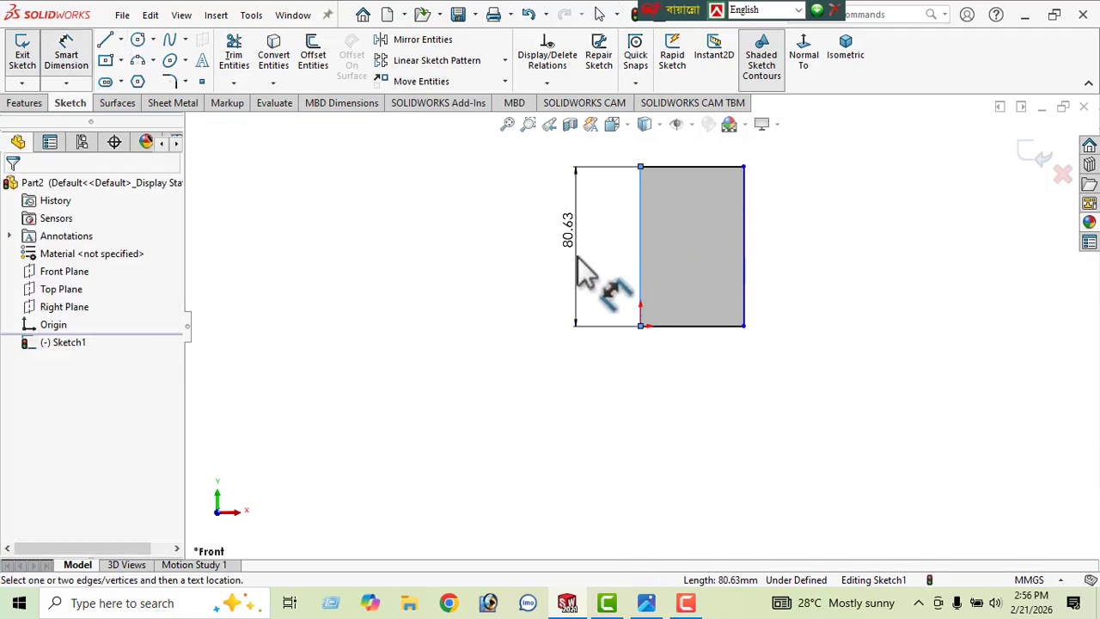
left_click(591, 290)
type("12")
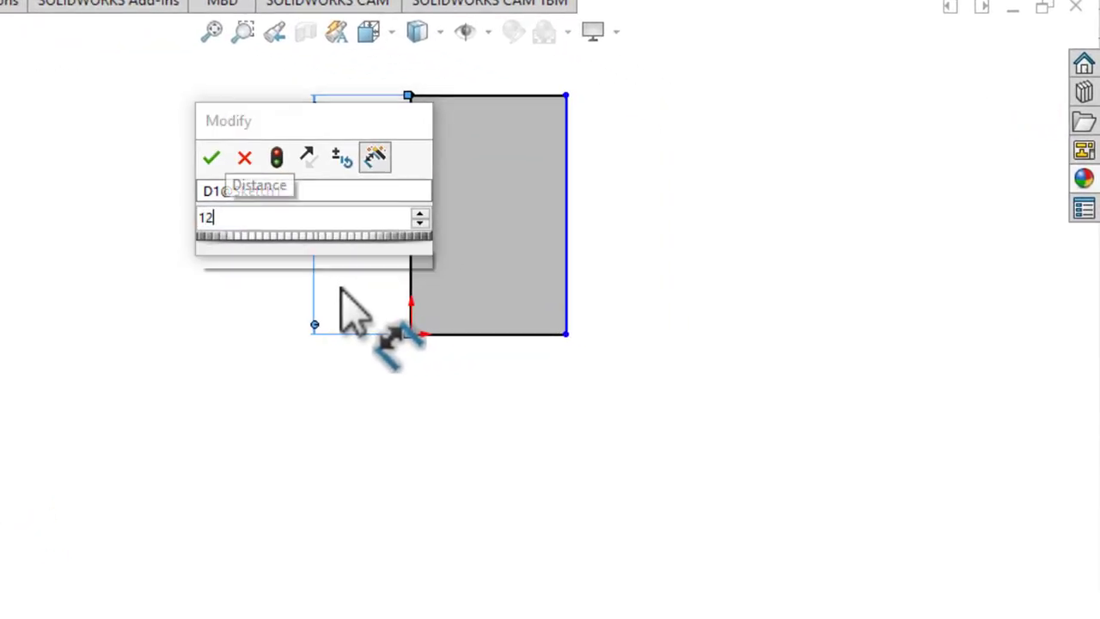
type("8")
key("Return")
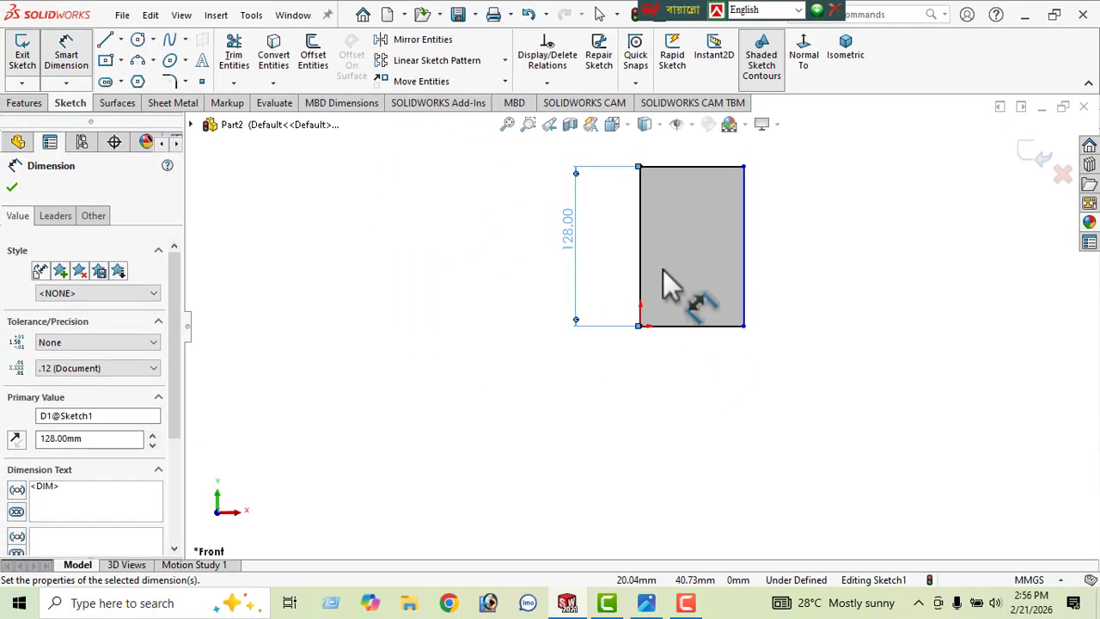
Step: Dimension the distance between the rectangle's two vertical sides as 120/2 mm
left_click(640, 253)
left_click(743, 286)
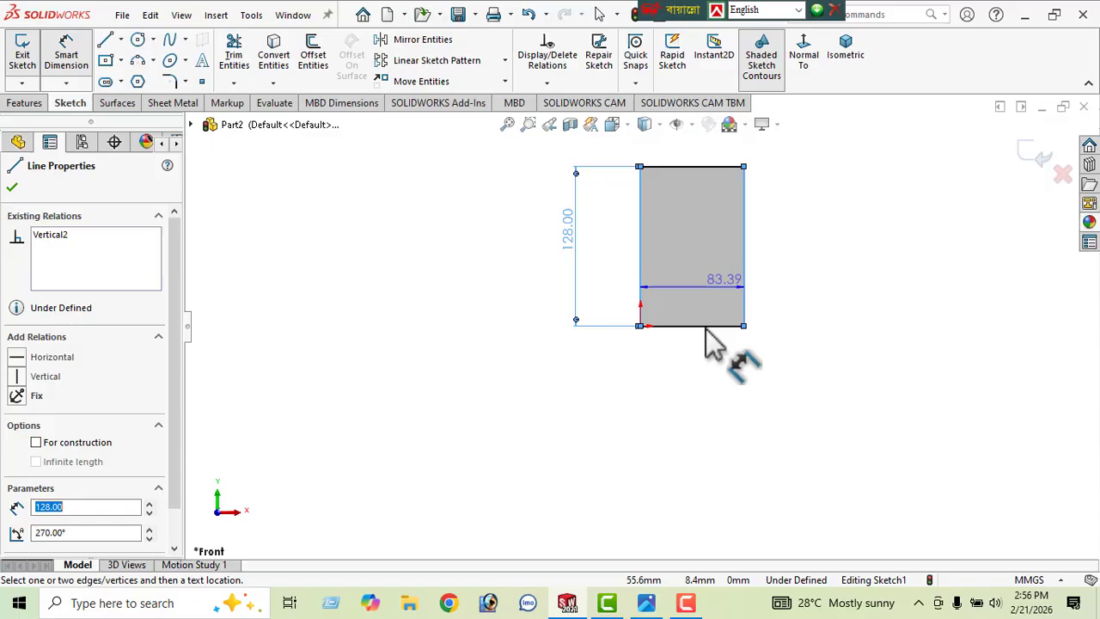
left_click(702, 385)
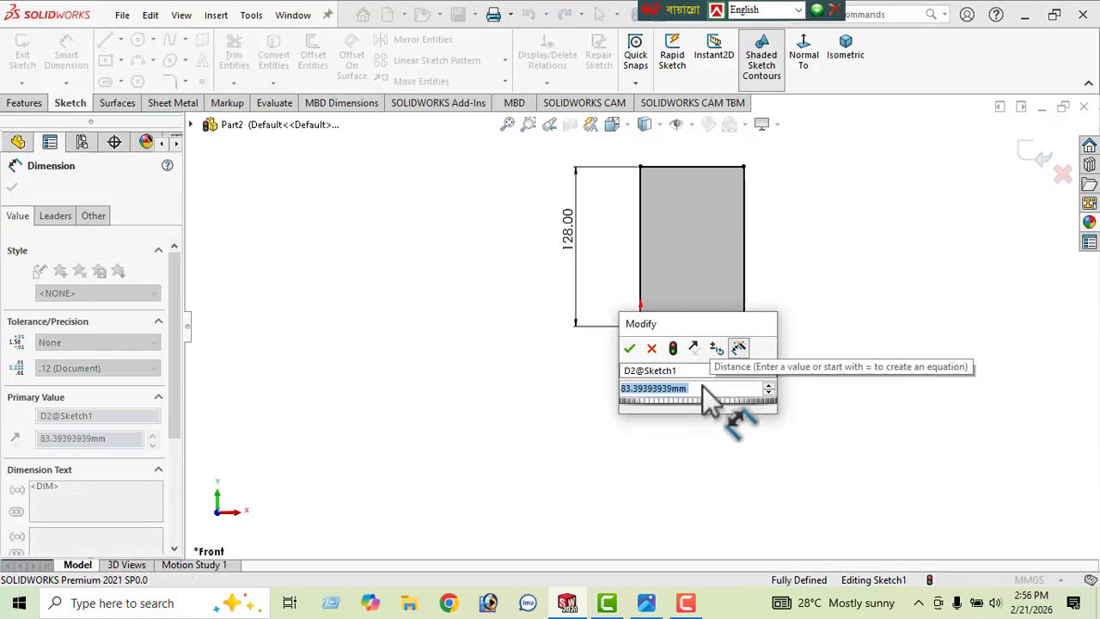
type("120")
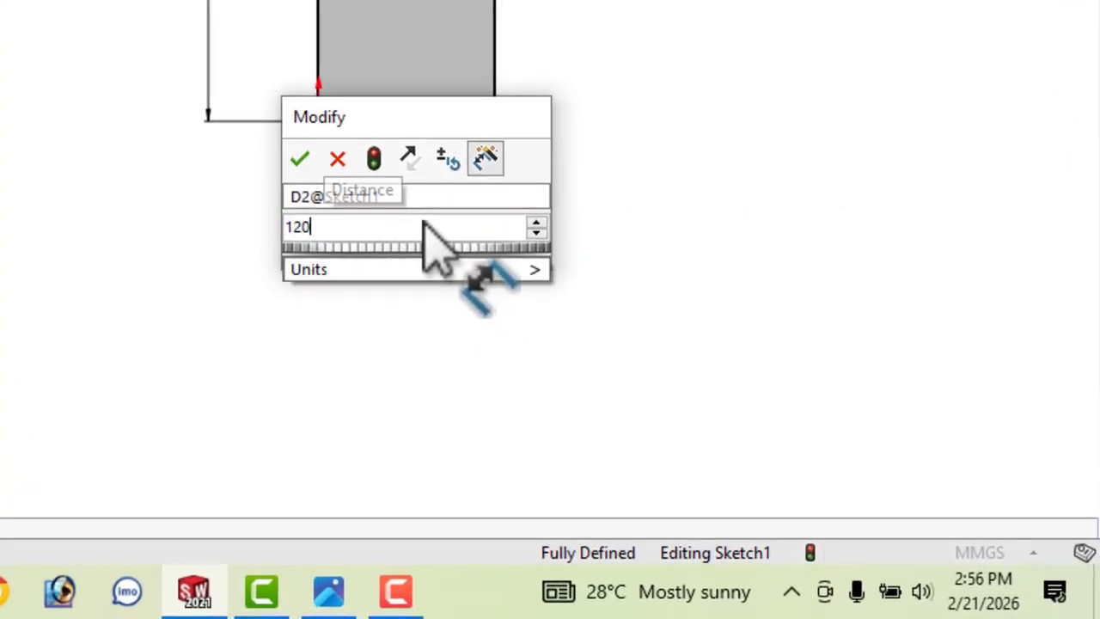
type("/2")
key("Return")
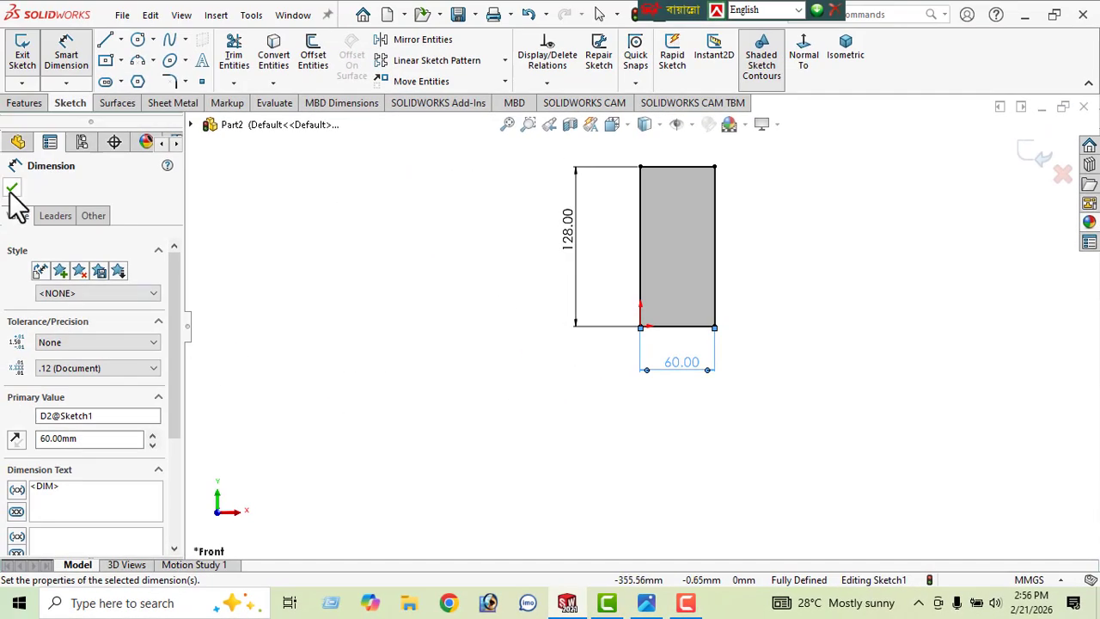
left_click(12, 189)
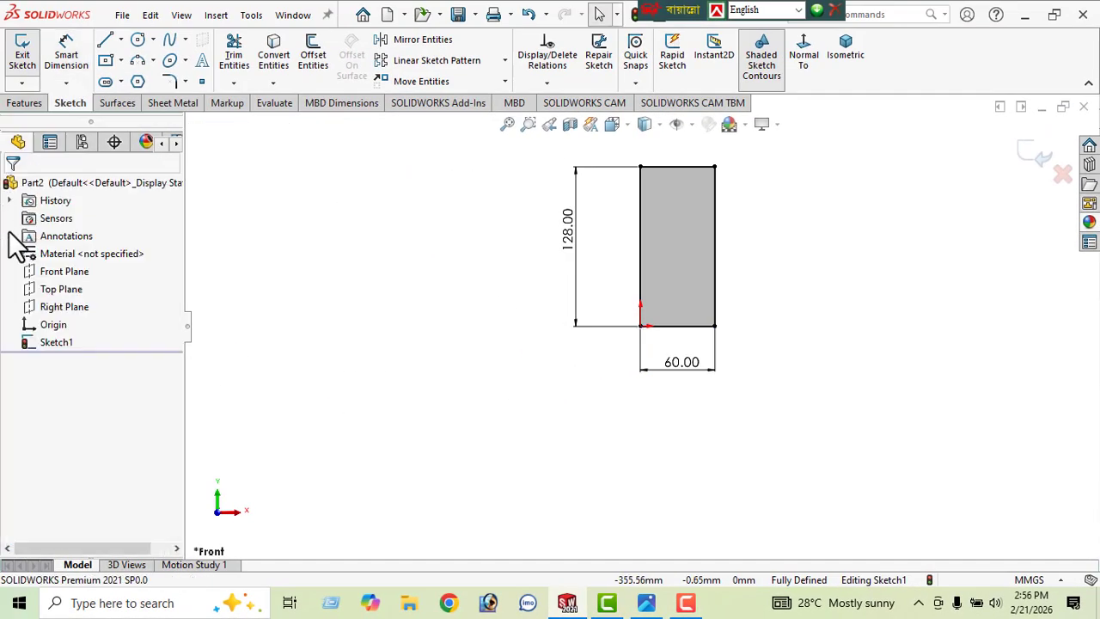
Step: Convert the rectangle's vertical line through the origin to construction geometry and finish the sketch
left_click(638, 239)
left_click(35, 443)
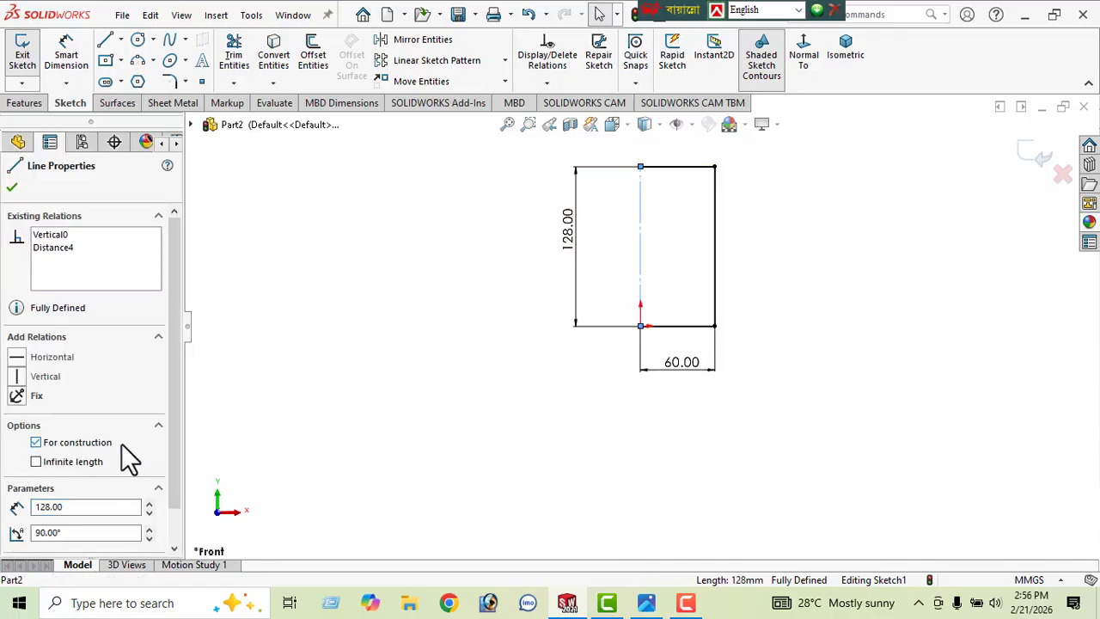
left_click(13, 189)
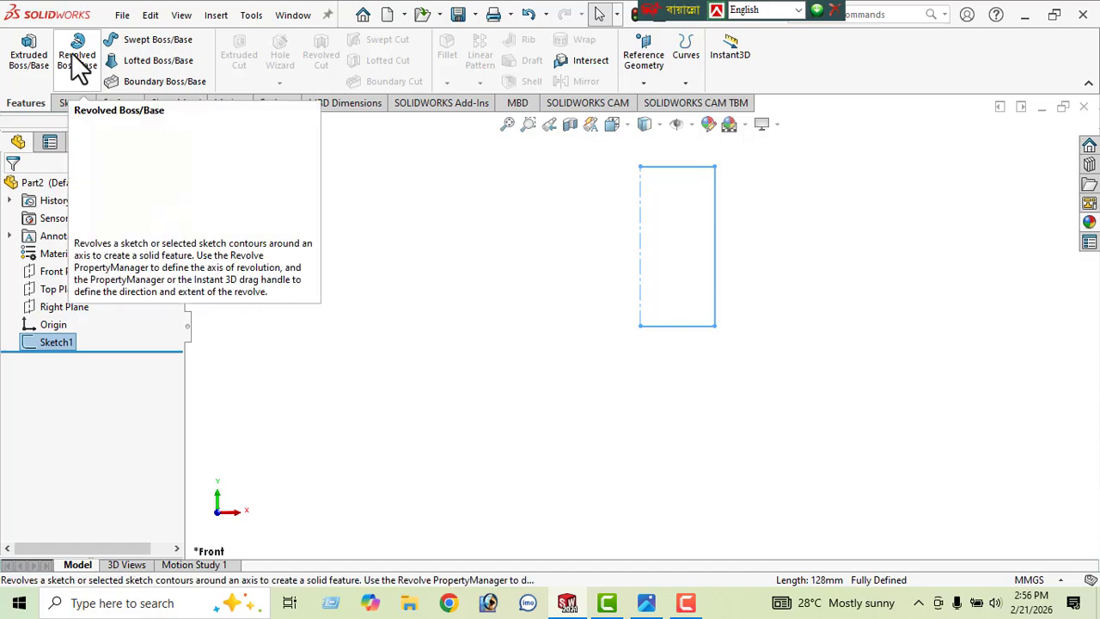
Step: Revolve the profile 360° around the construction line into a solid cylinder, letting the open sketch be closed automatically
left_click(77, 62)
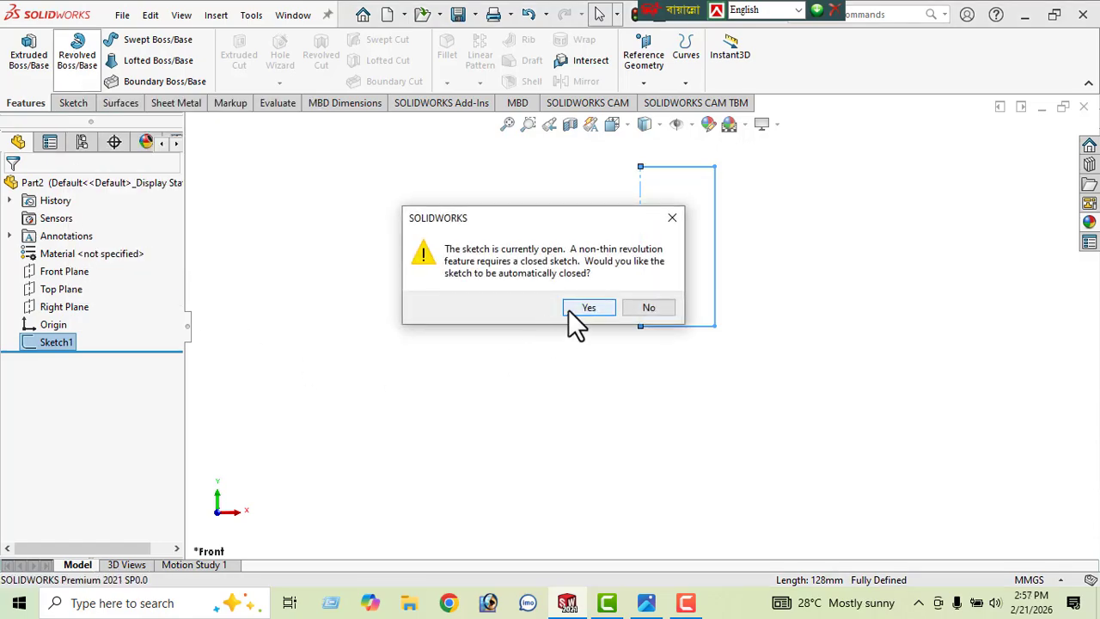
left_click(587, 309)
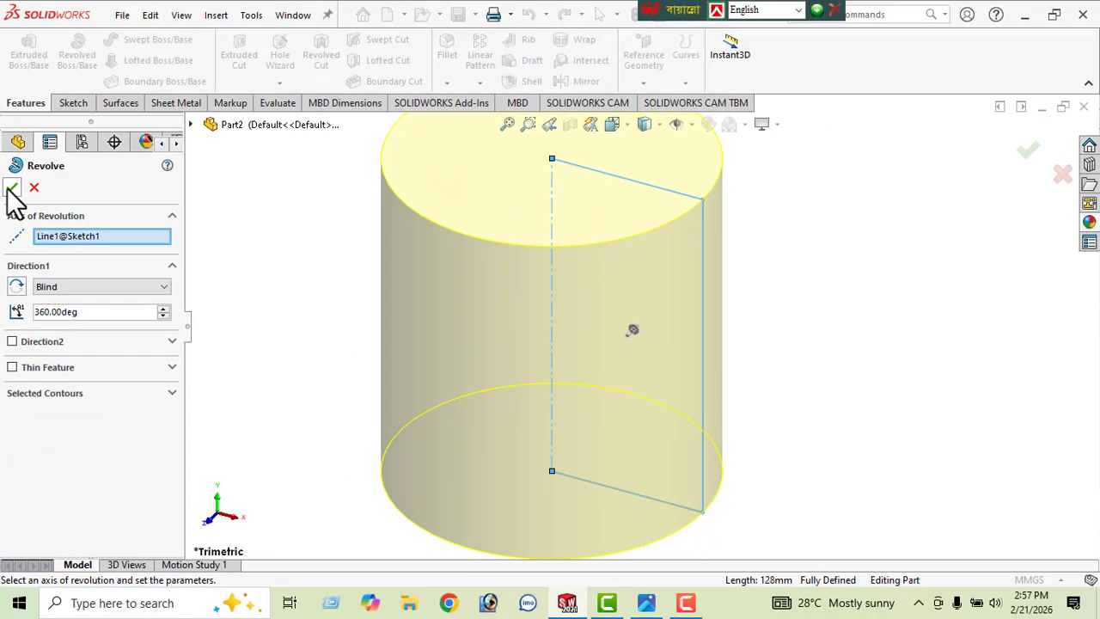
left_click(21, 86)
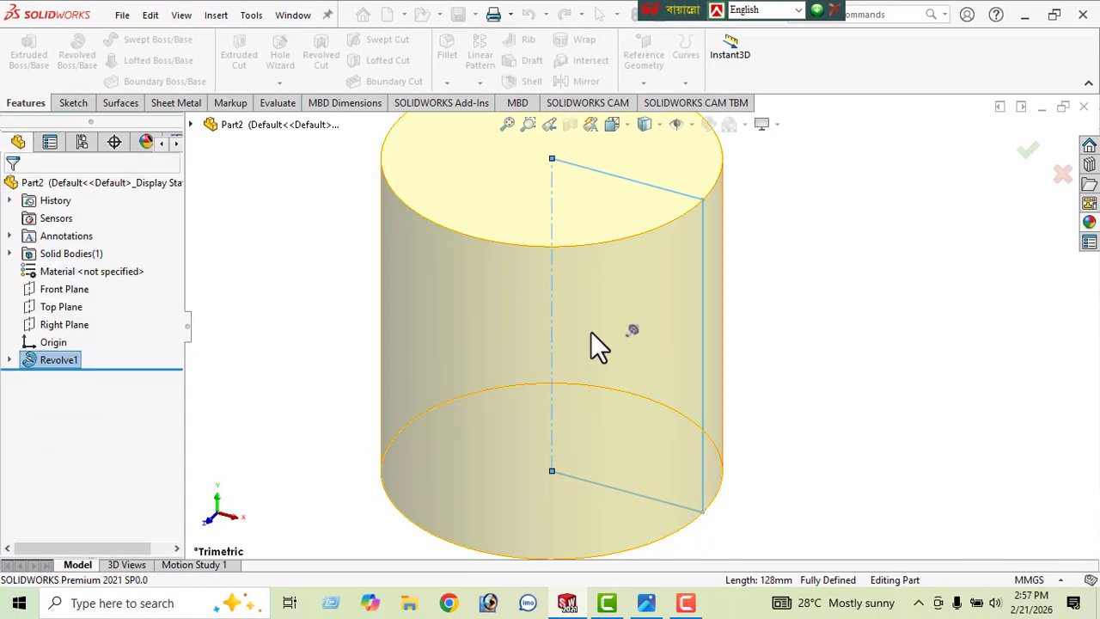
middle_click_drag(663, 413, 698, 296)
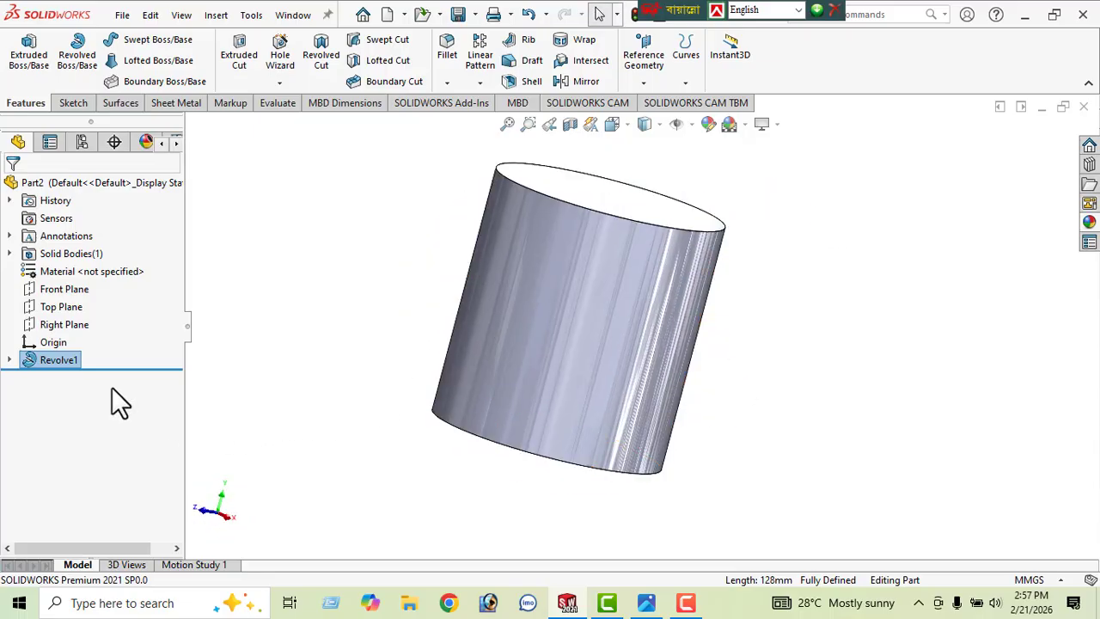
Step: Sketch a three-point arc on the Right Plane from the origin, curving below the cylinder, centred about 49 mm left and 28 mm below the origin
left_click(59, 325)
left_click(72, 308)
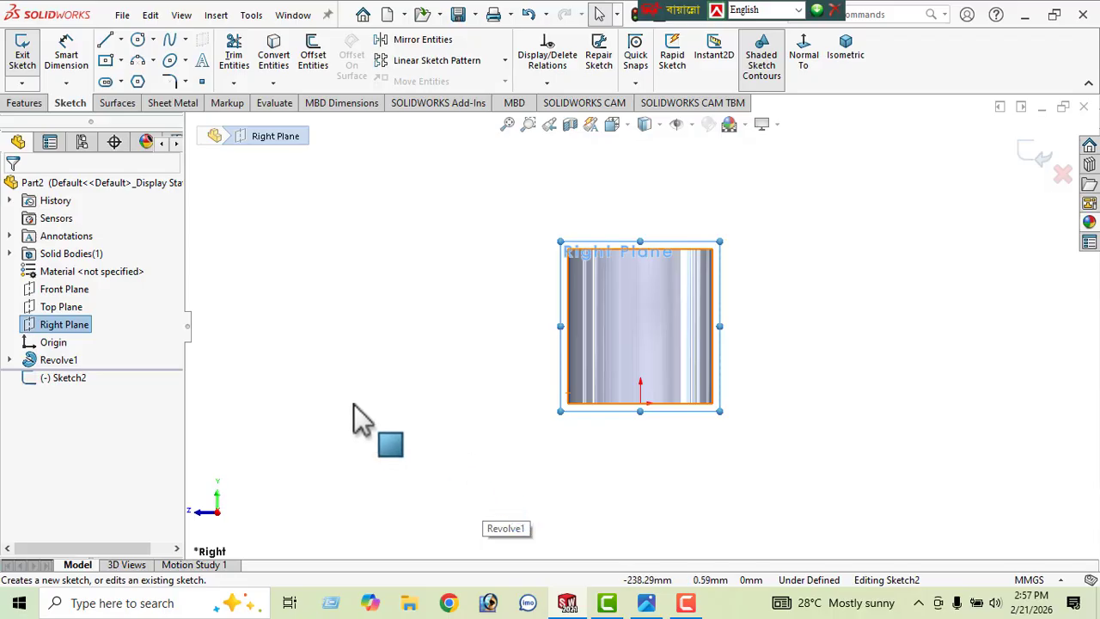
left_click(144, 72)
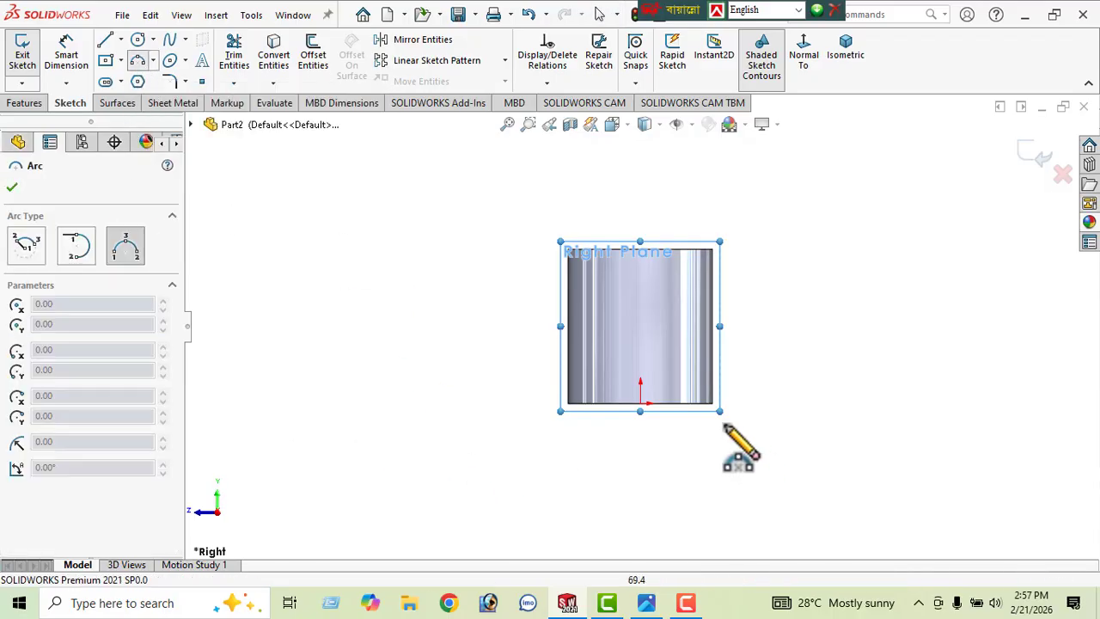
left_click(640, 405)
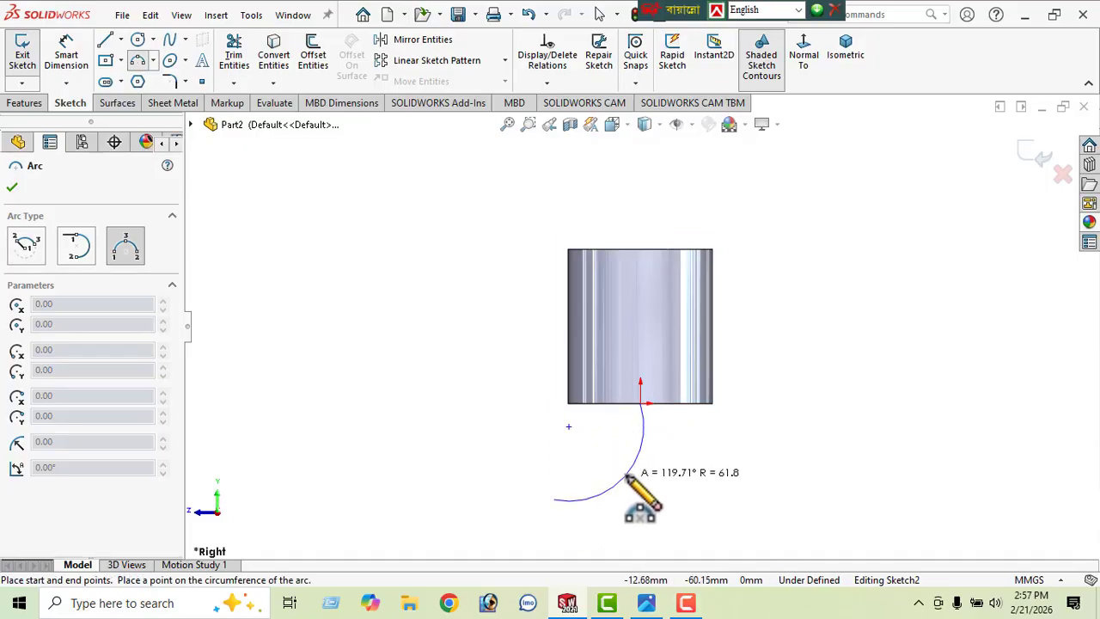
left_click(633, 481)
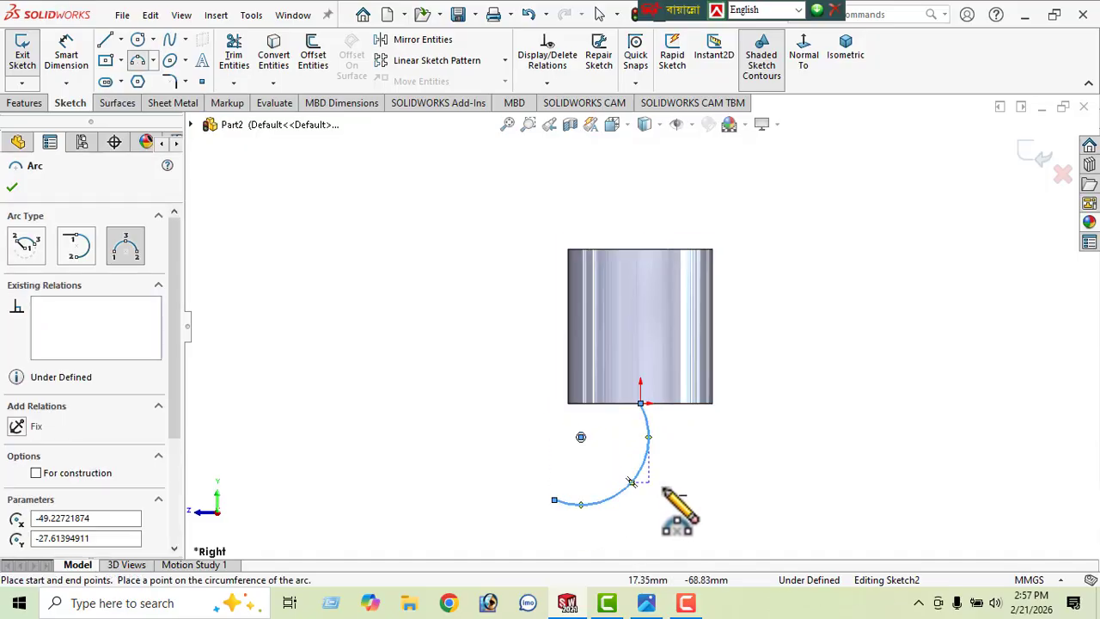
Step: Sketch a second three-point arc of about 99 mm radius from the first arc's free end, bulging upward and extending away from the cylinder
left_click(553, 499)
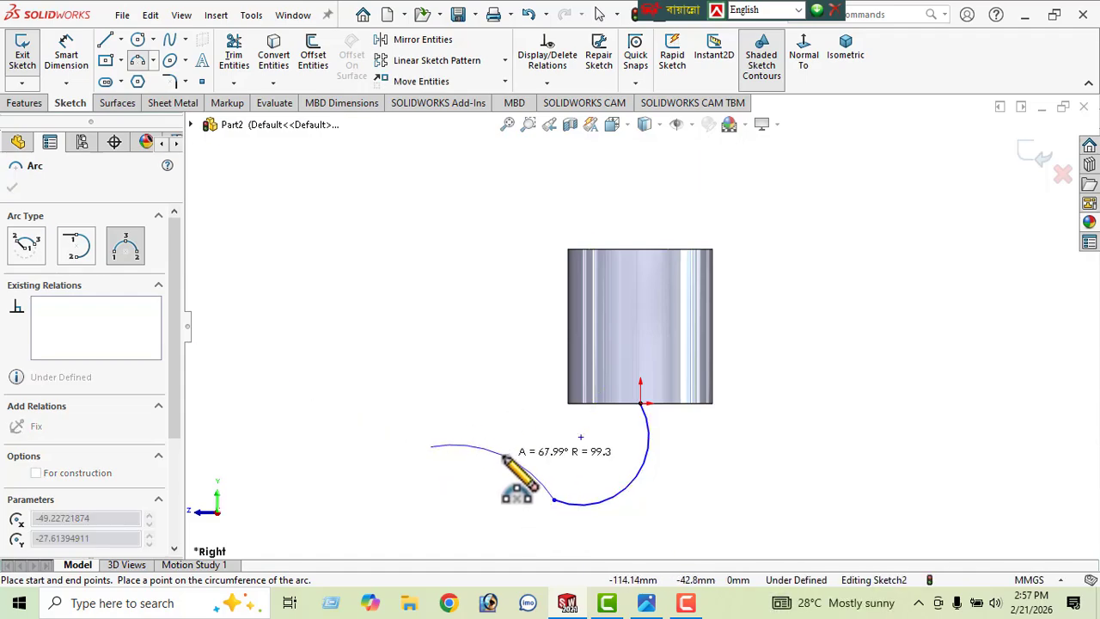
left_click(499, 451)
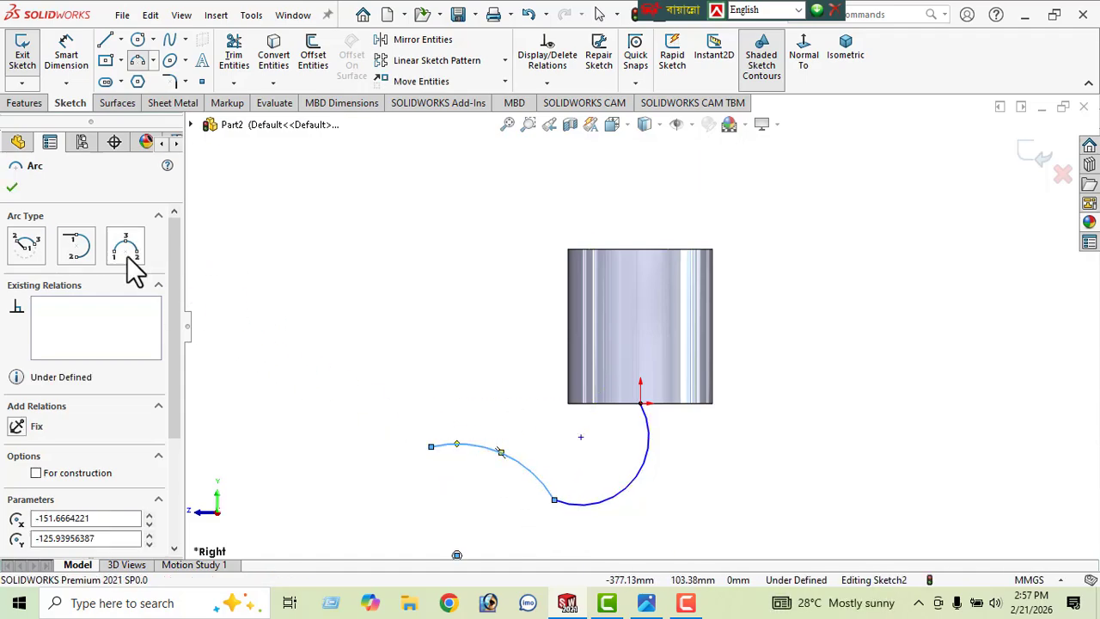
left_click(12, 188)
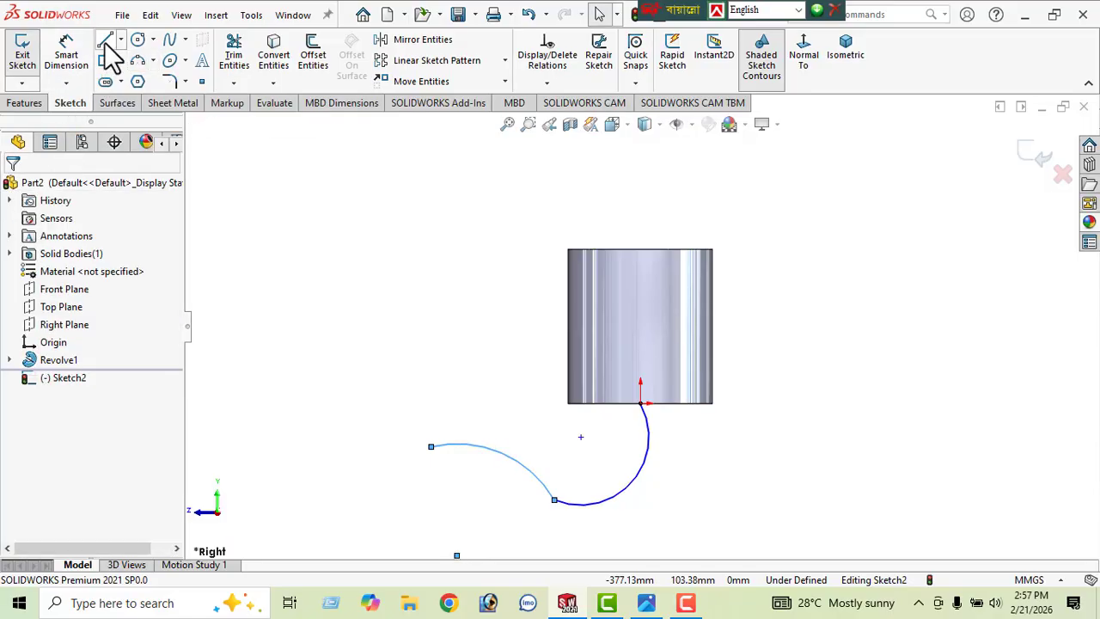
Step: Sketch a horizontal line about 80 mm long outward from the second arc's free end
left_click(105, 40)
left_click(430, 446)
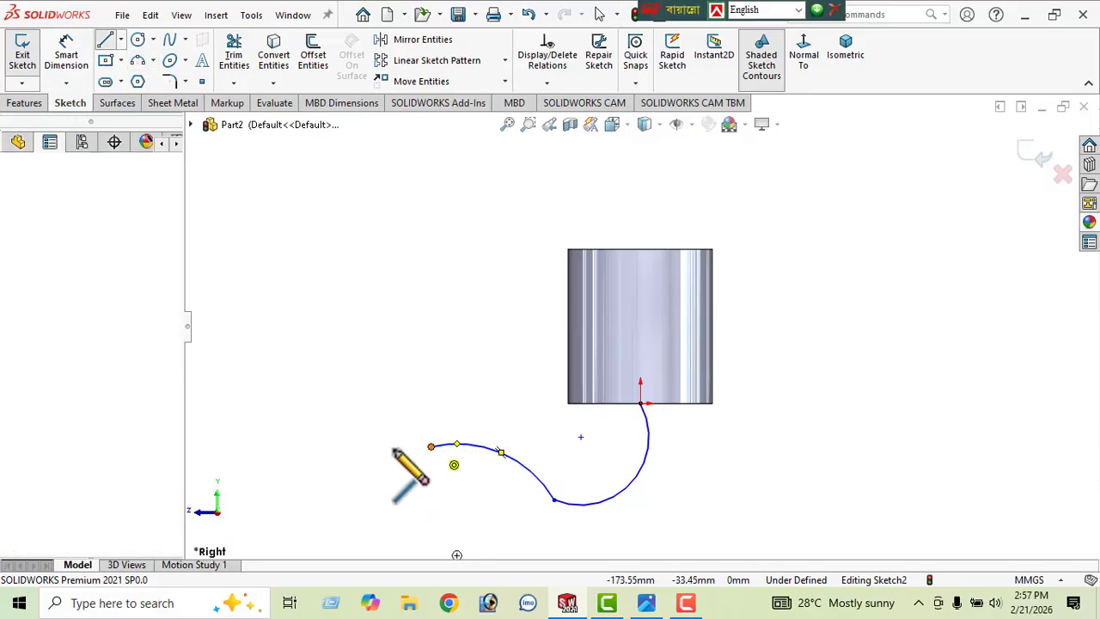
left_click(335, 446)
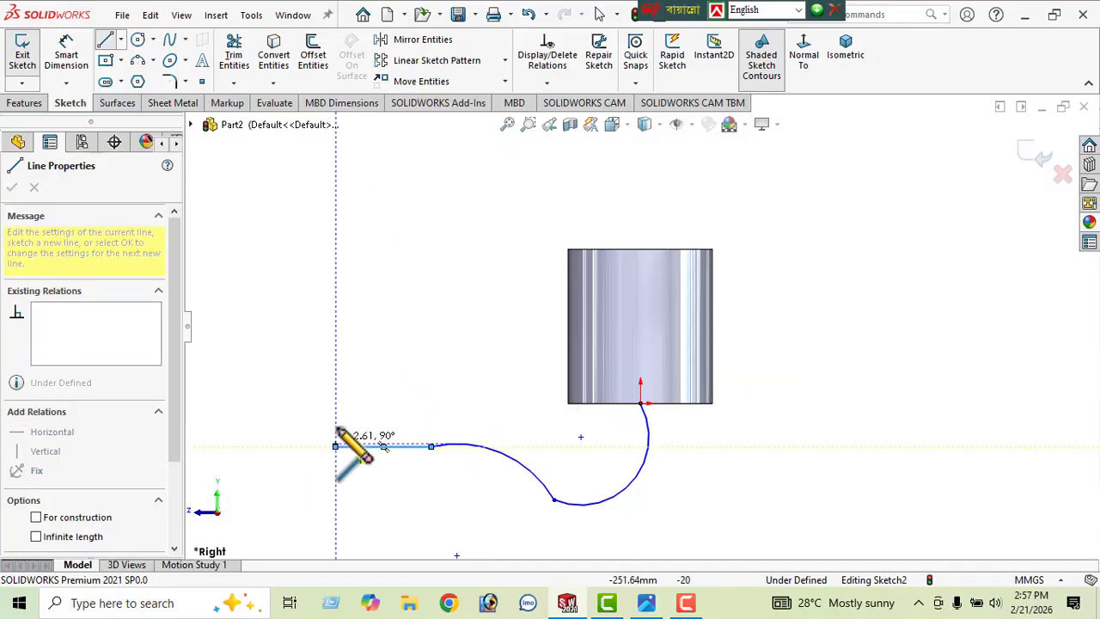
right_click(330, 288)
left_click(353, 300)
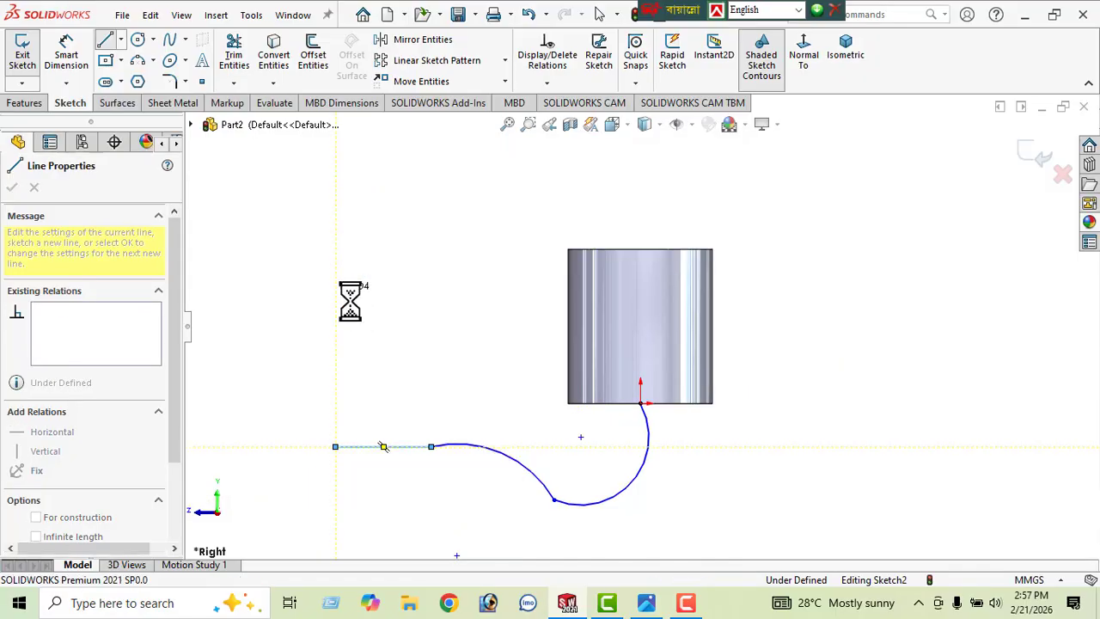
Step: Make the two arcs tangent at their shared endpoint and the horizontal line tangent to the second arc
left_click(555, 503)
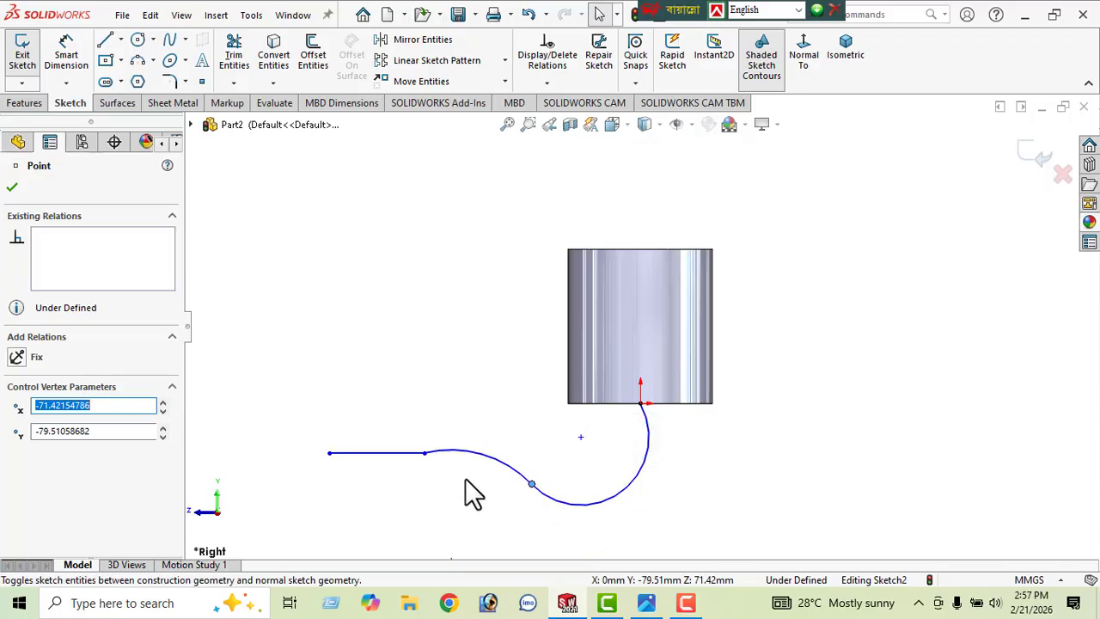
left_click(425, 453)
left_click(472, 384)
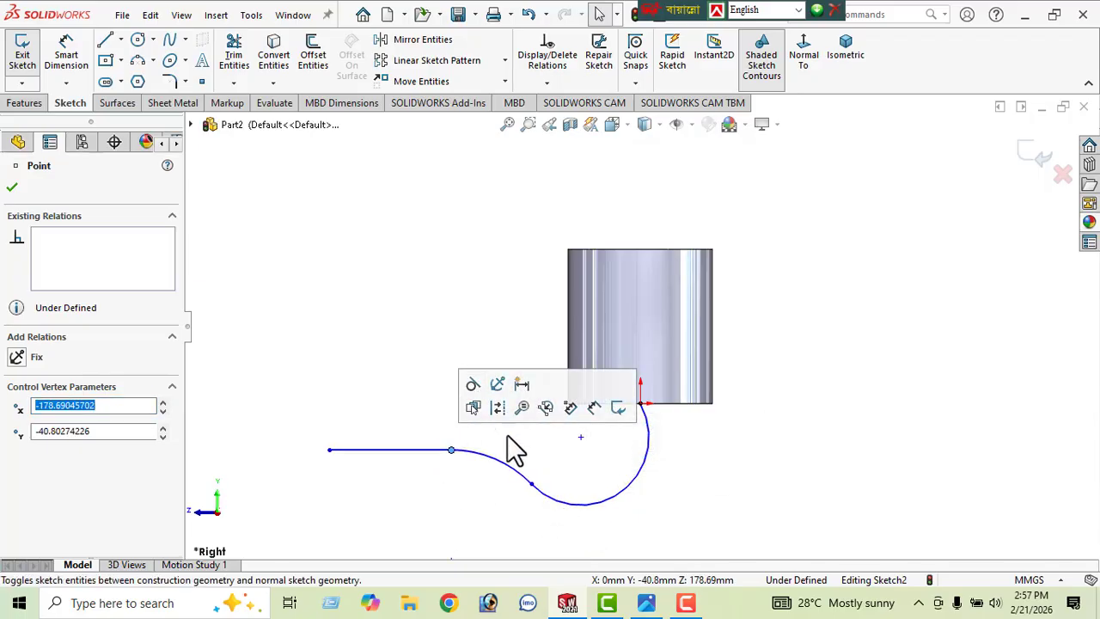
left_click(12, 188)
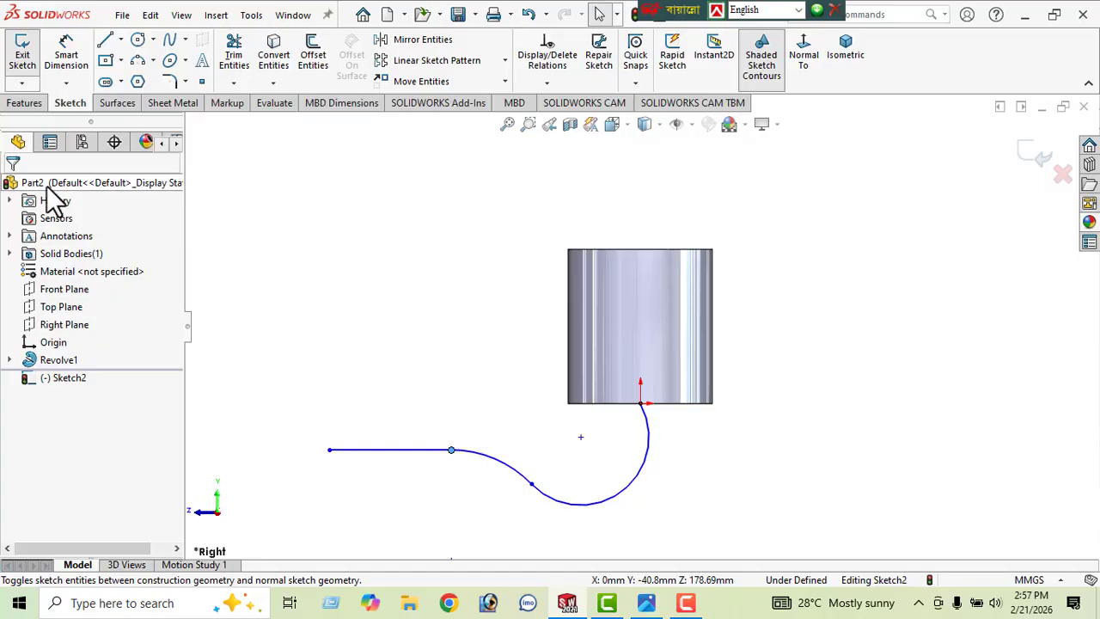
Step: Dimension the horizontal distance from the origin to the line's free end as 240 mm
left_click(69, 60)
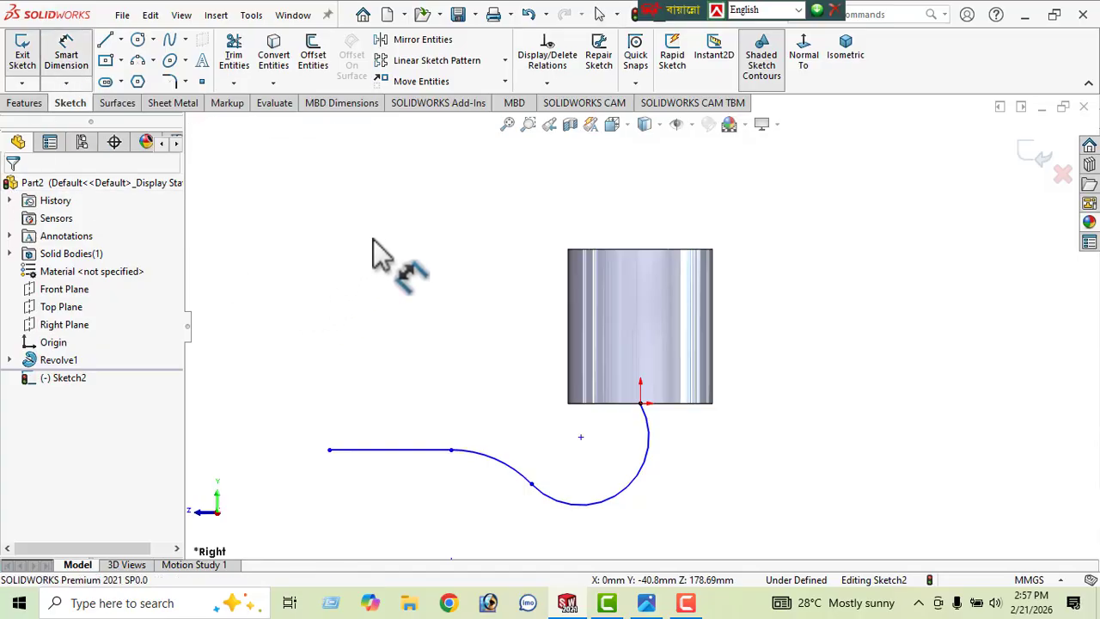
key("z")
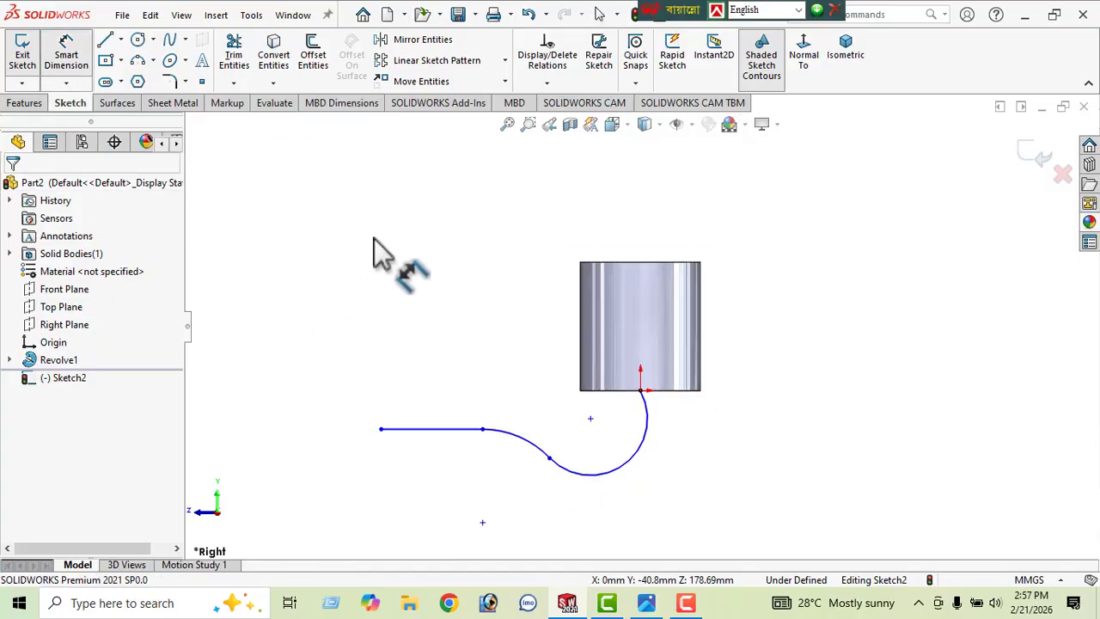
left_click(641, 393)
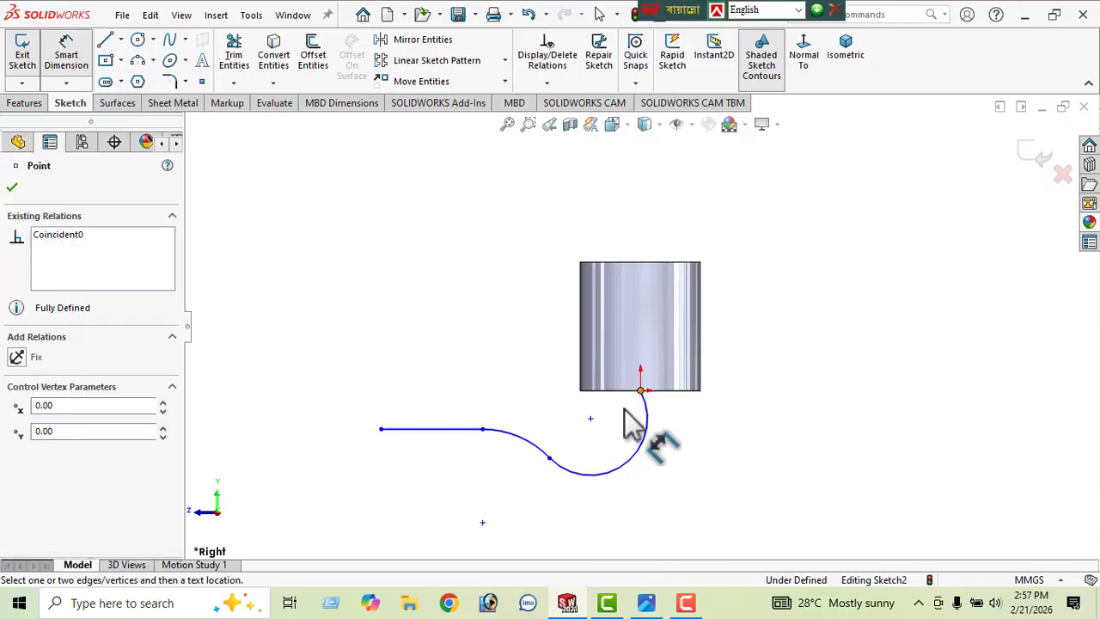
left_click(381, 429)
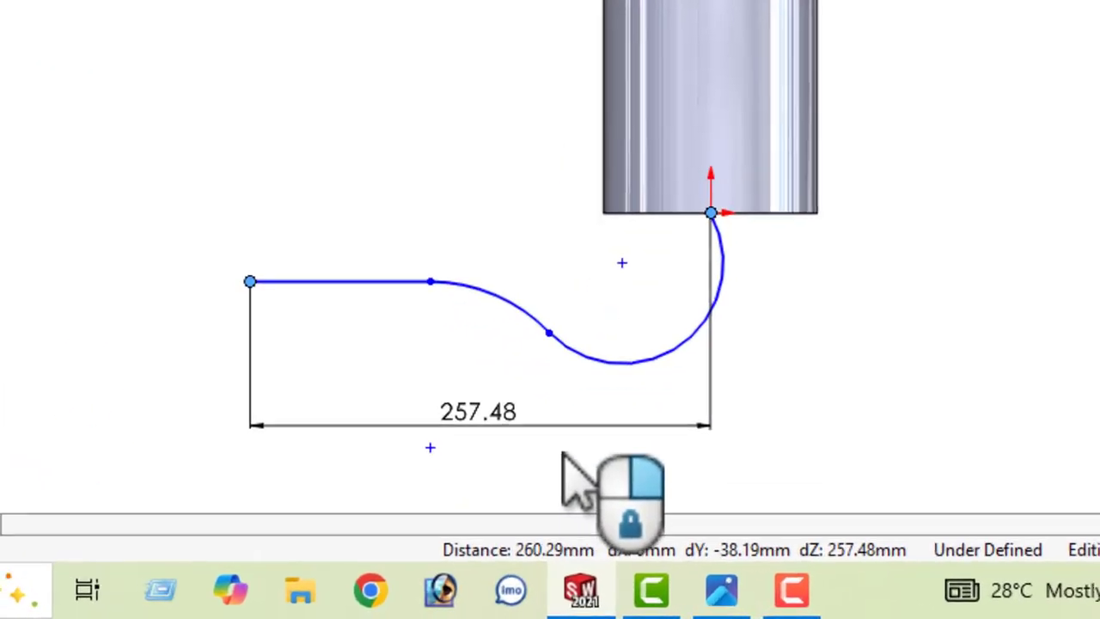
left_click(562, 456)
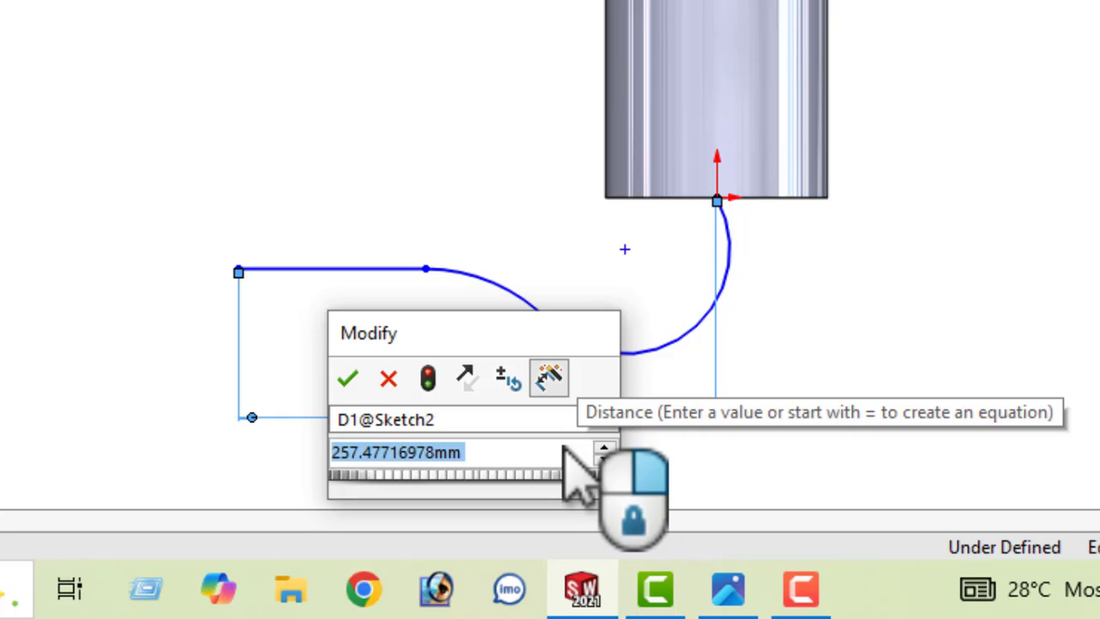
type("240")
key("Return")
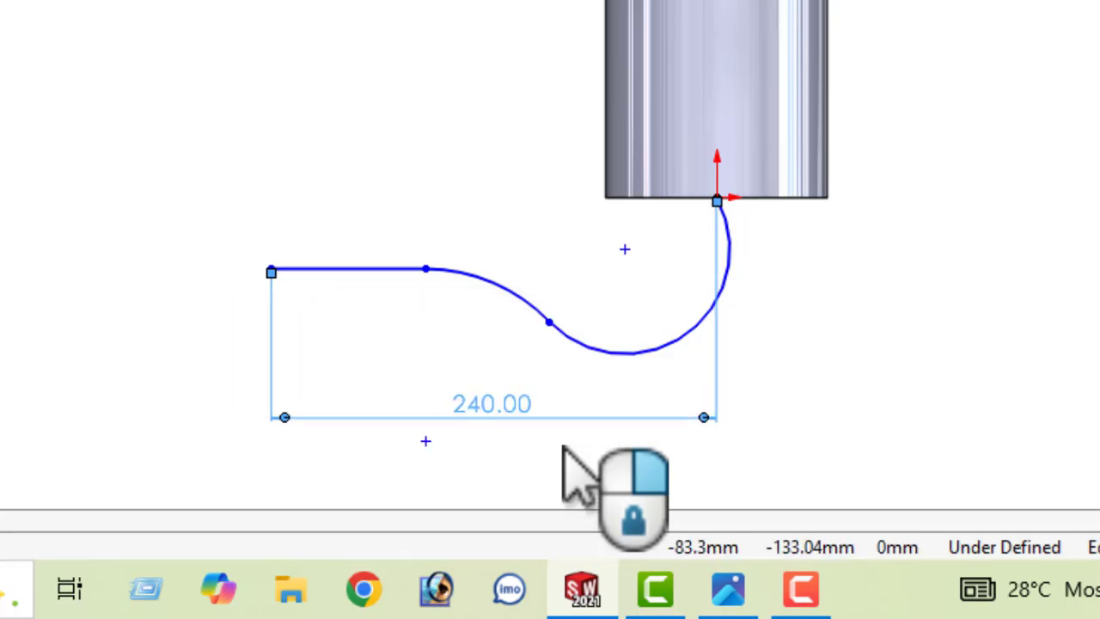
Step: Dimension the horizontal distance from the origin to the junction of the line and second arc as 190 mm
left_click(716, 197)
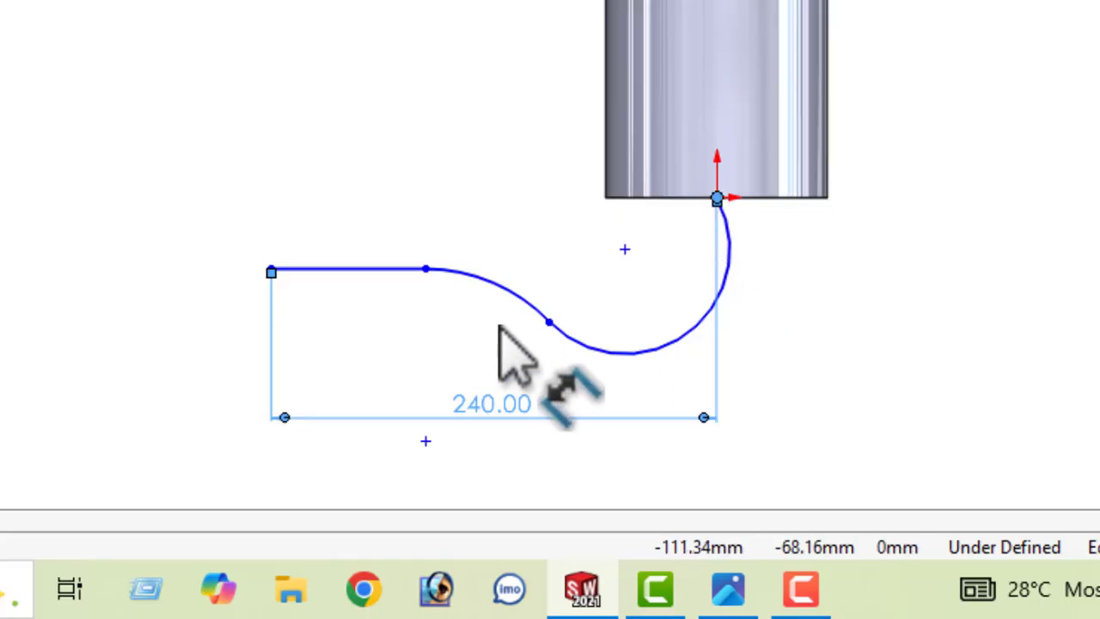
left_click(425, 269)
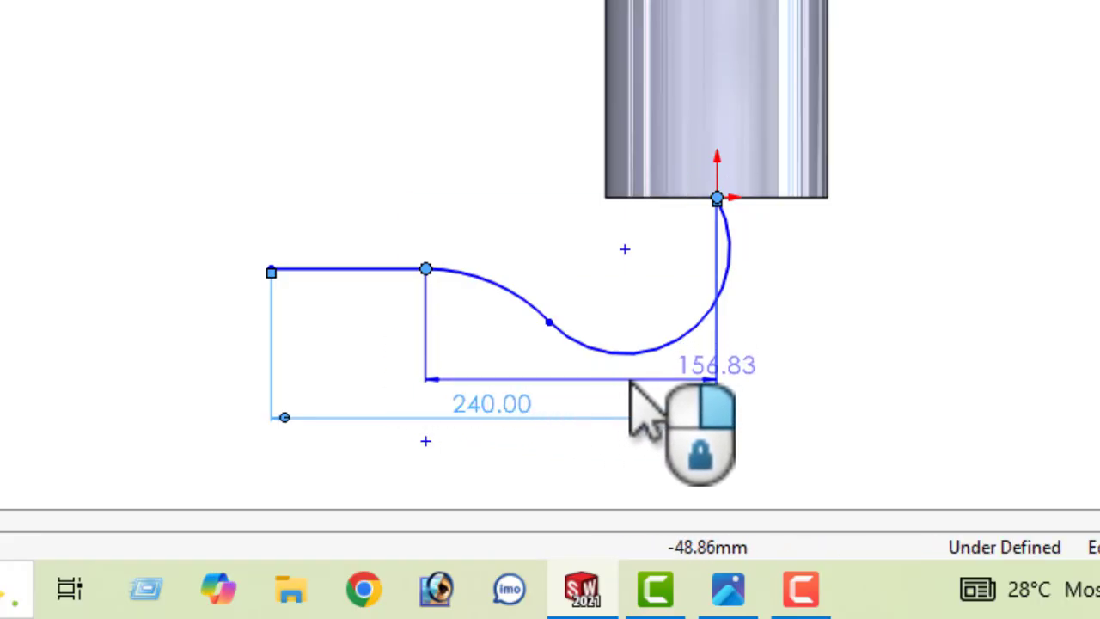
left_click(555, 386)
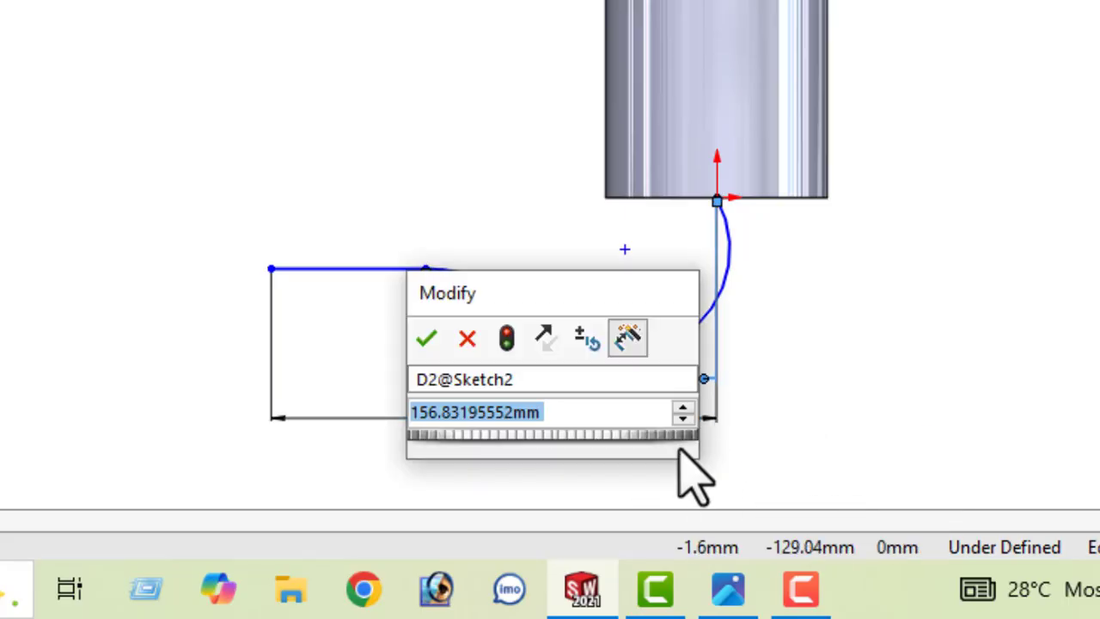
type("190")
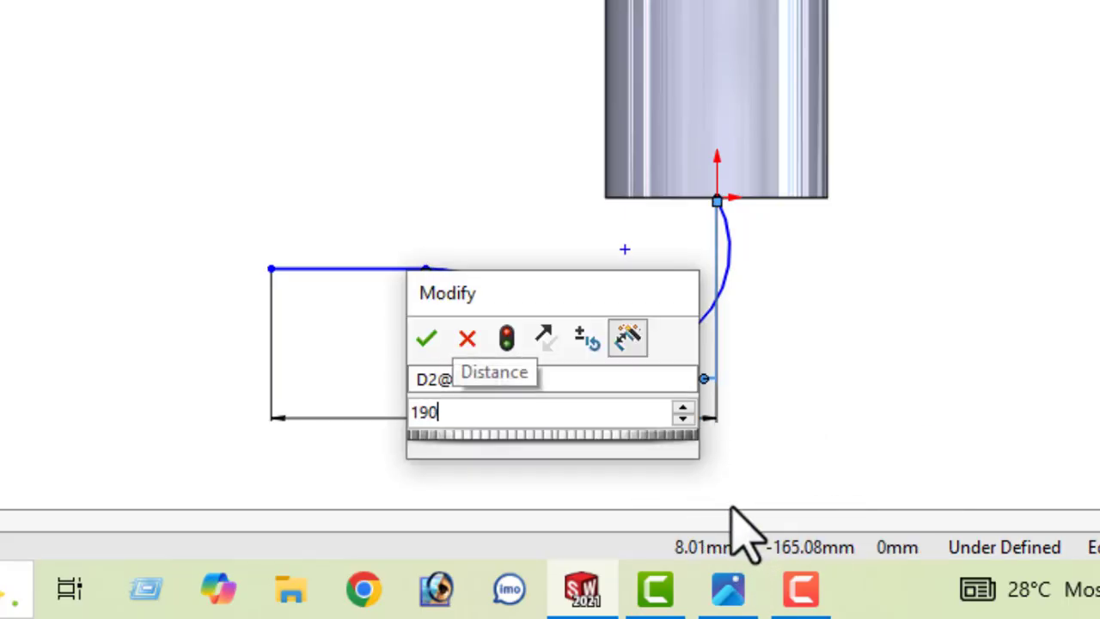
key("Return")
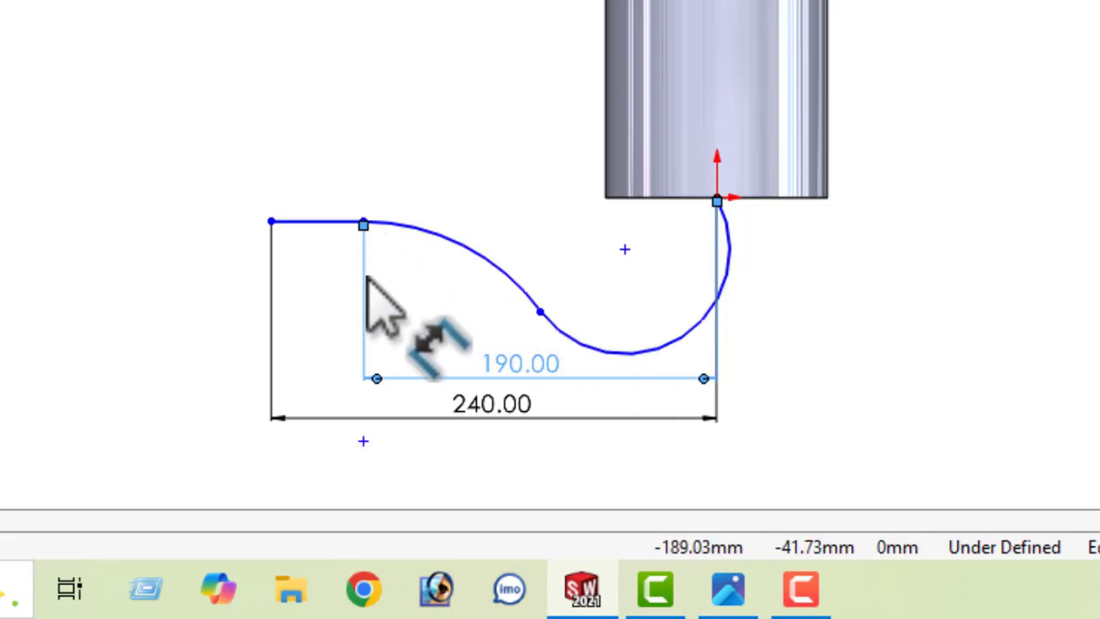
Step: Dimension the radius of the arc below the cylinder as 60 mm and the radius of the second arc as 80 mm
left_click(668, 351)
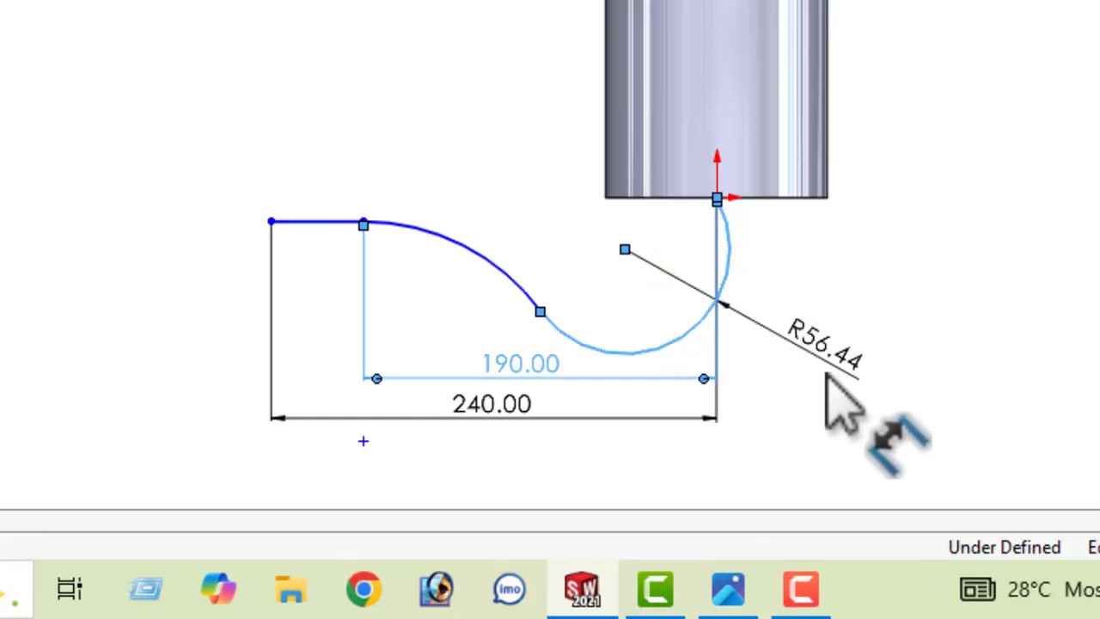
left_click(826, 378)
type("60")
key("Return")
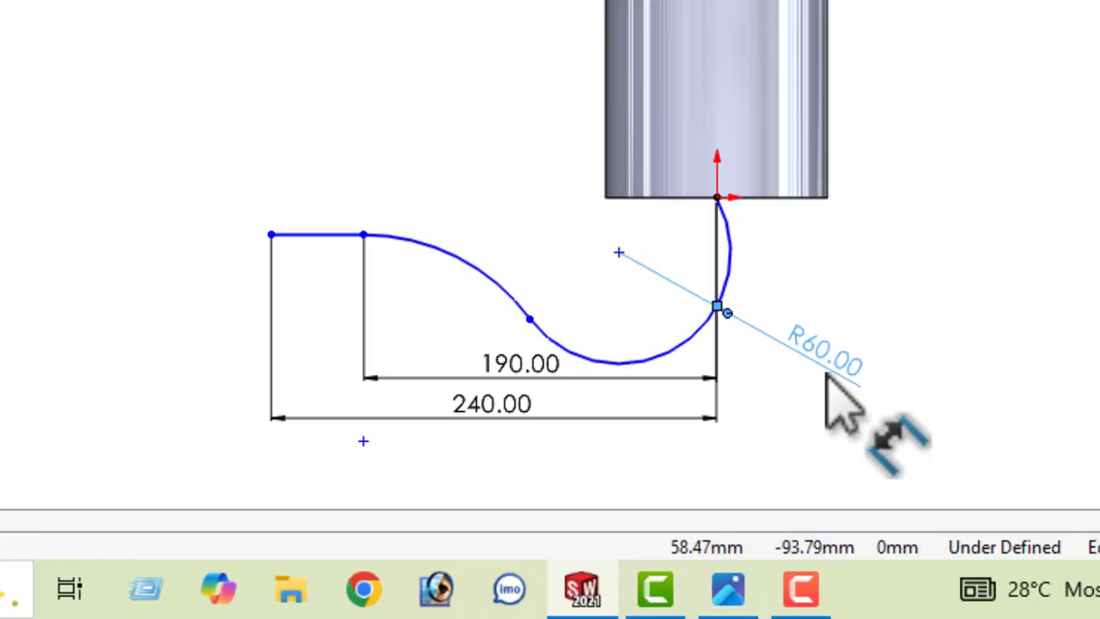
left_click(442, 262)
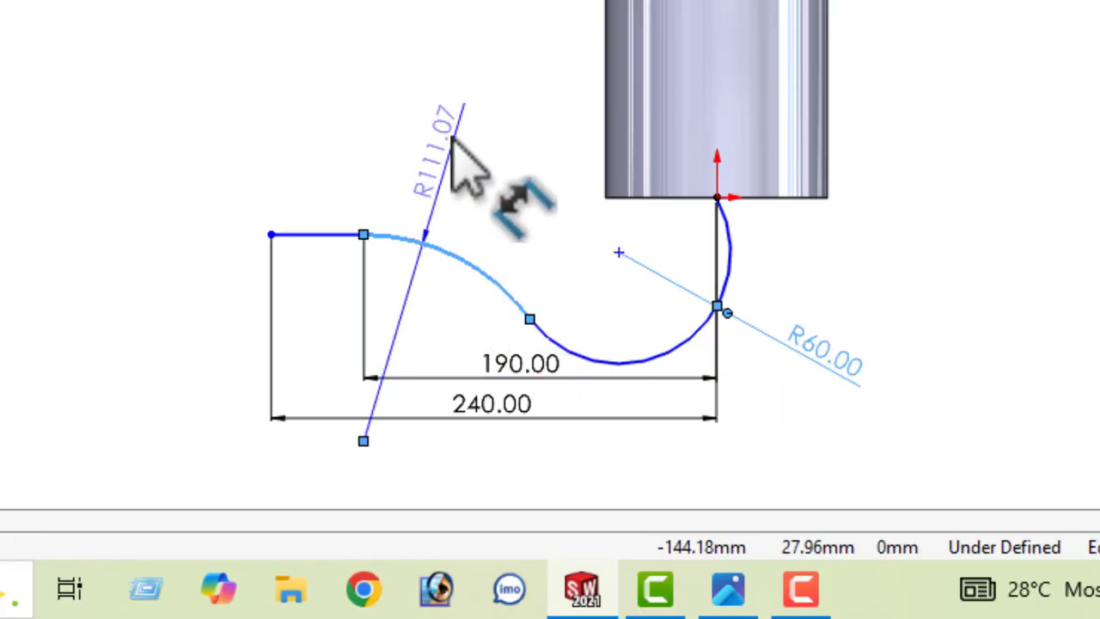
left_click(450, 127)
type("80")
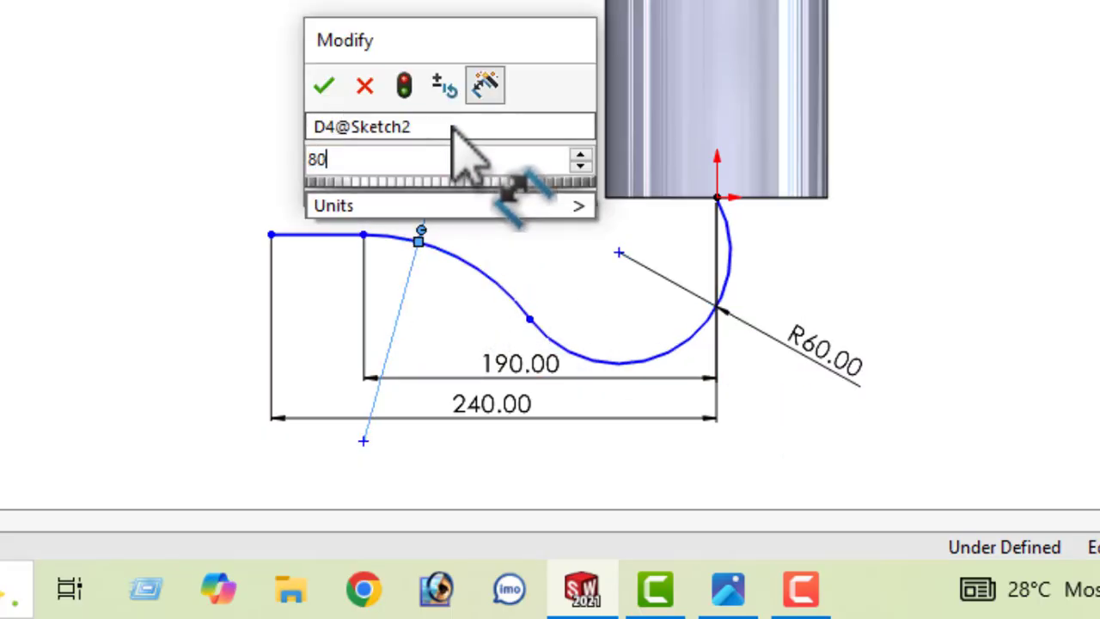
key("Return")
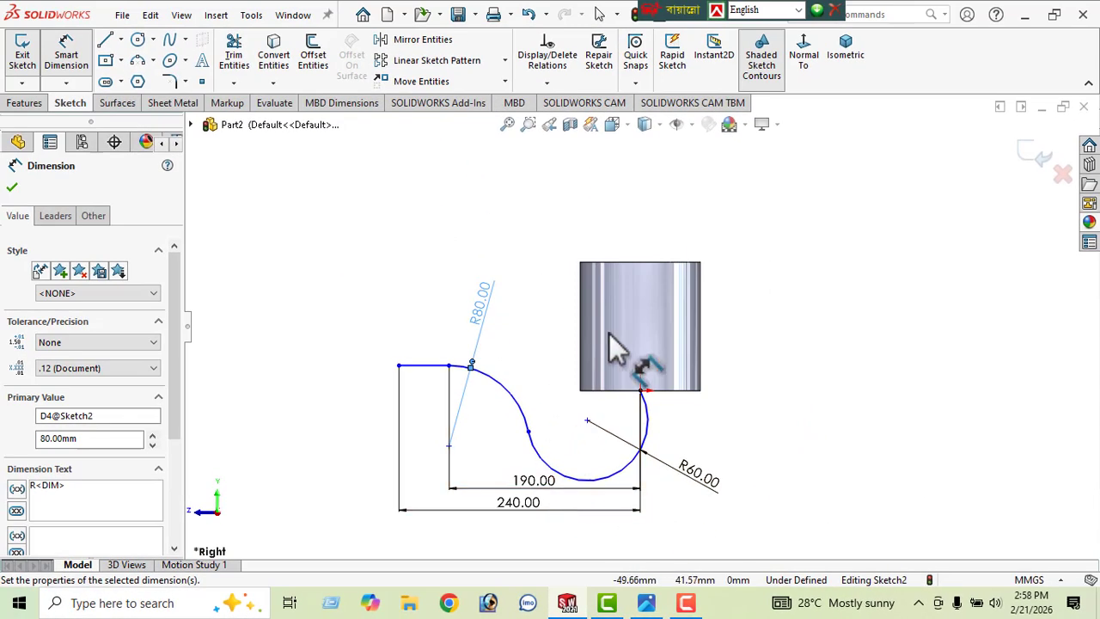
Step: Dimension the vertical distance from the cylinder's top edge to the line's free end as 110 mm and finish the sketch
left_click(637, 263)
left_click(399, 365)
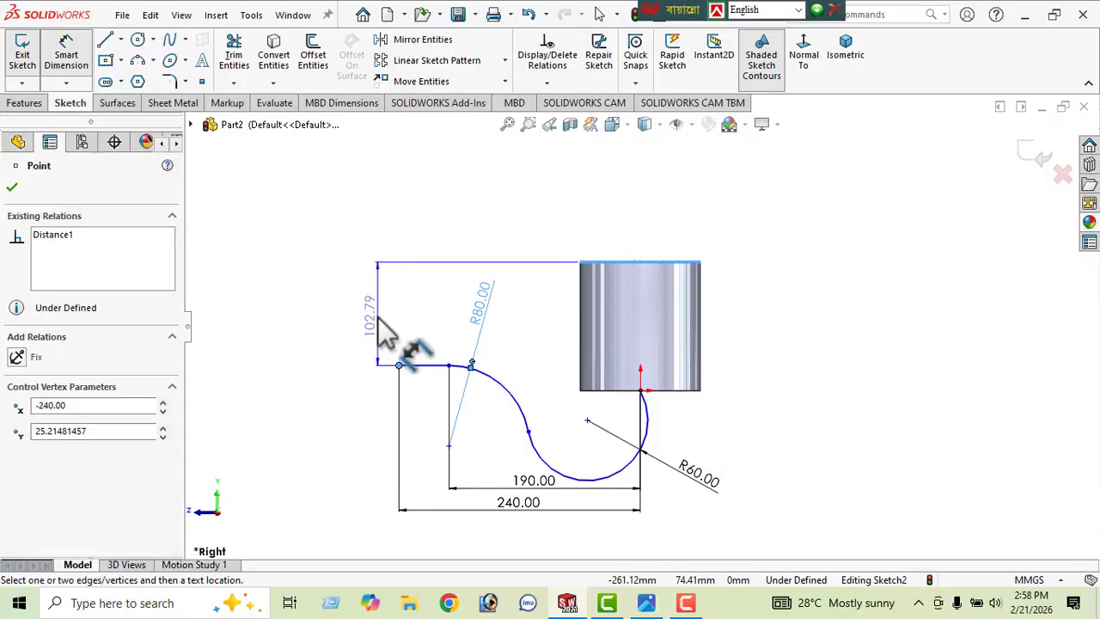
left_click(373, 312)
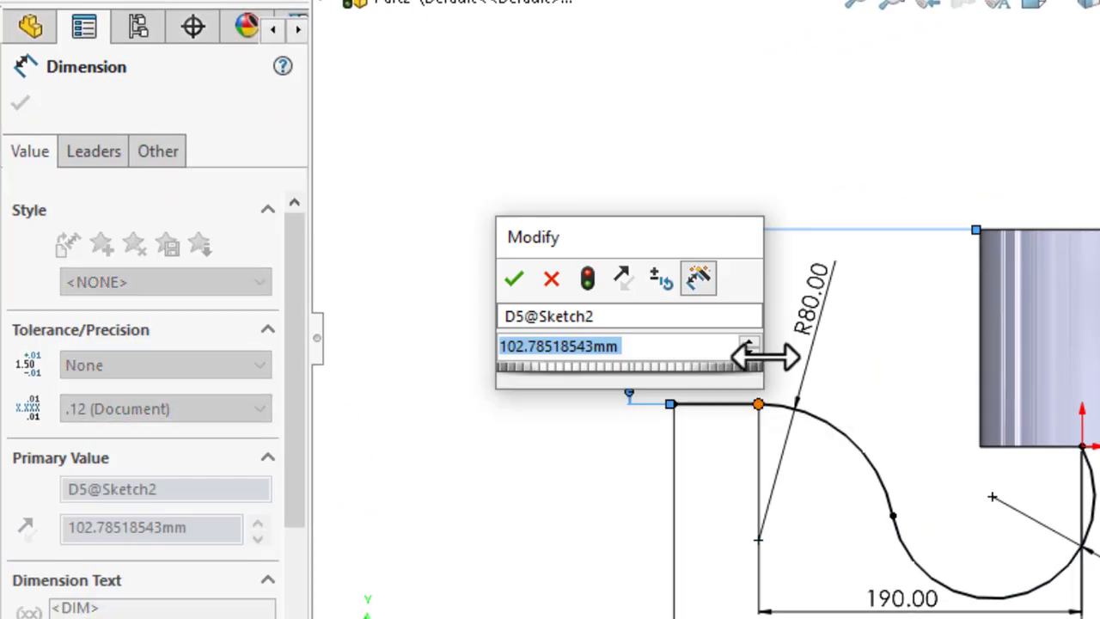
type("110")
key("Return")
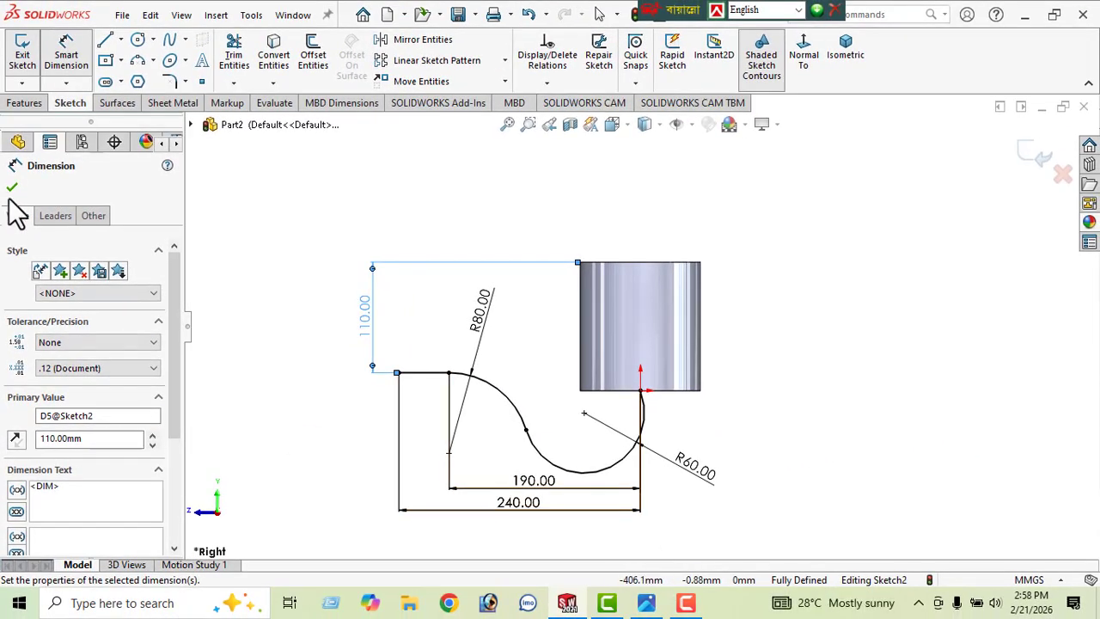
left_click(12, 186)
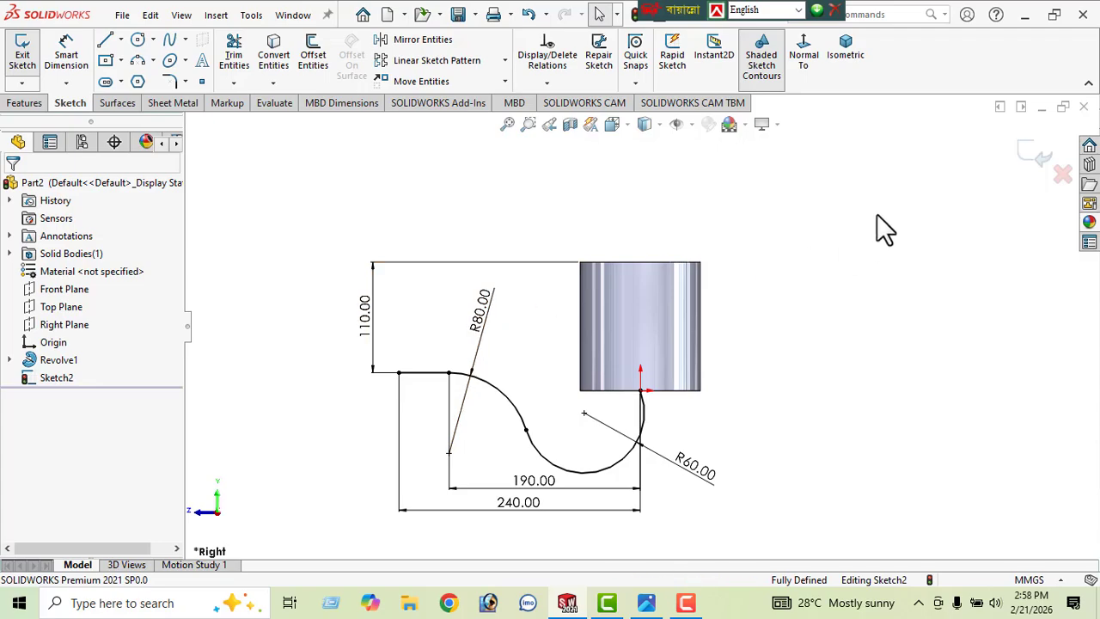
left_click(1035, 159)
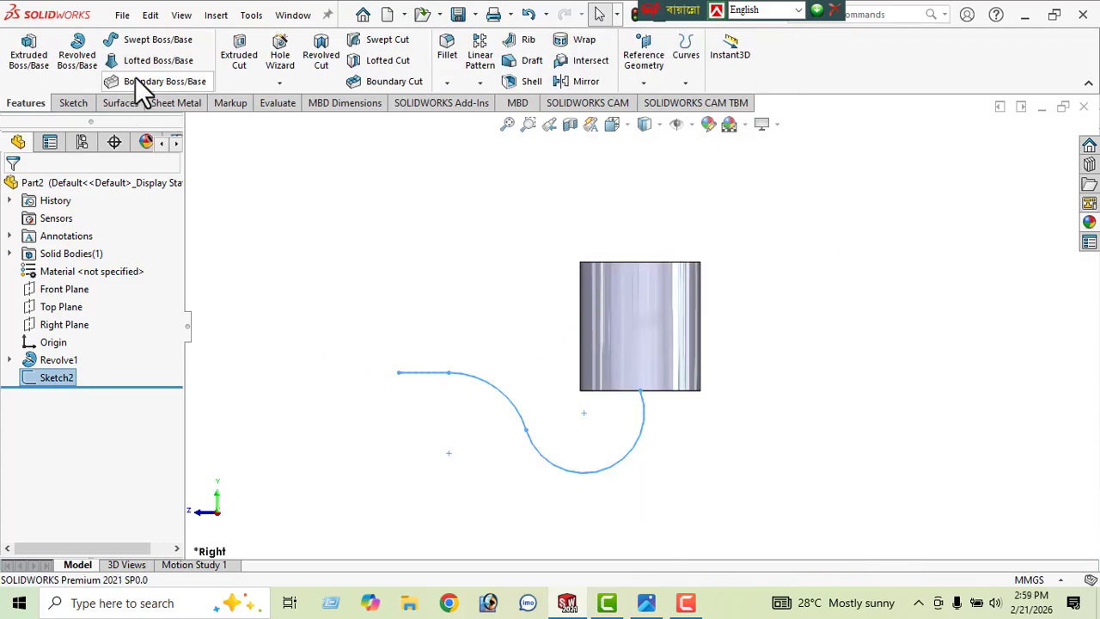
Step: Set up a Swept Boss/Base along the S-shaped path with a circular profile 104 mm in diameter
left_click(159, 41)
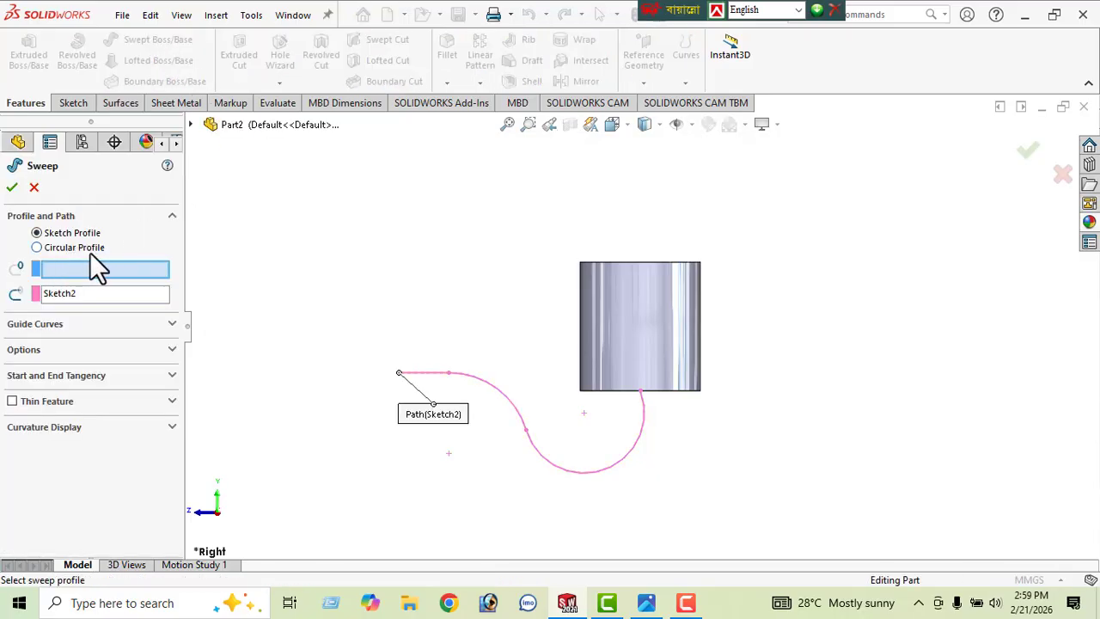
left_click(43, 248)
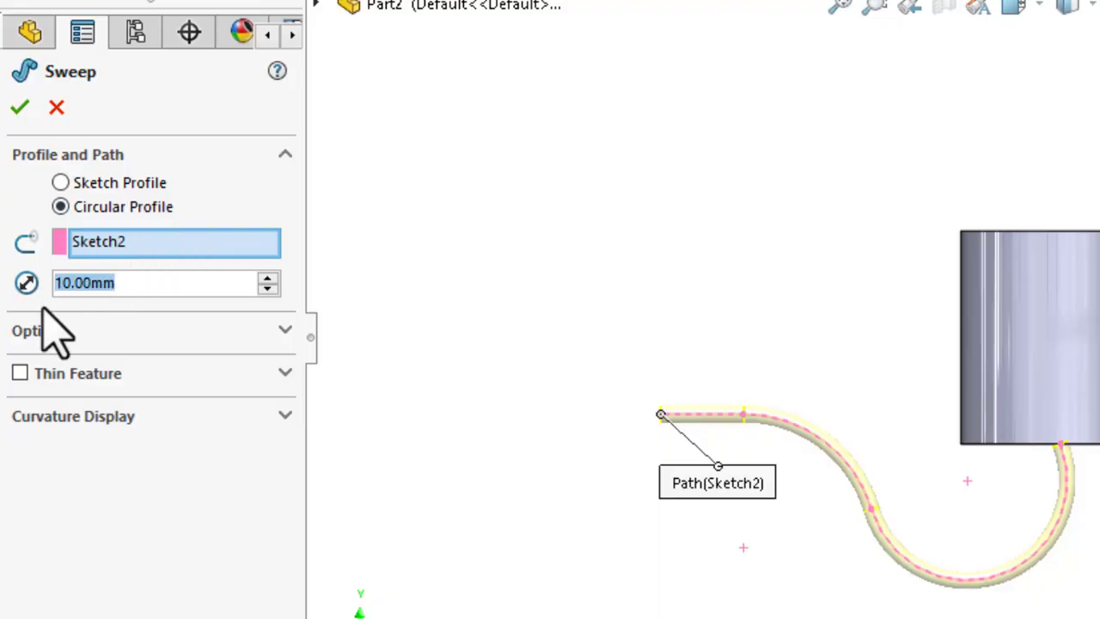
type("104")
key("Return")
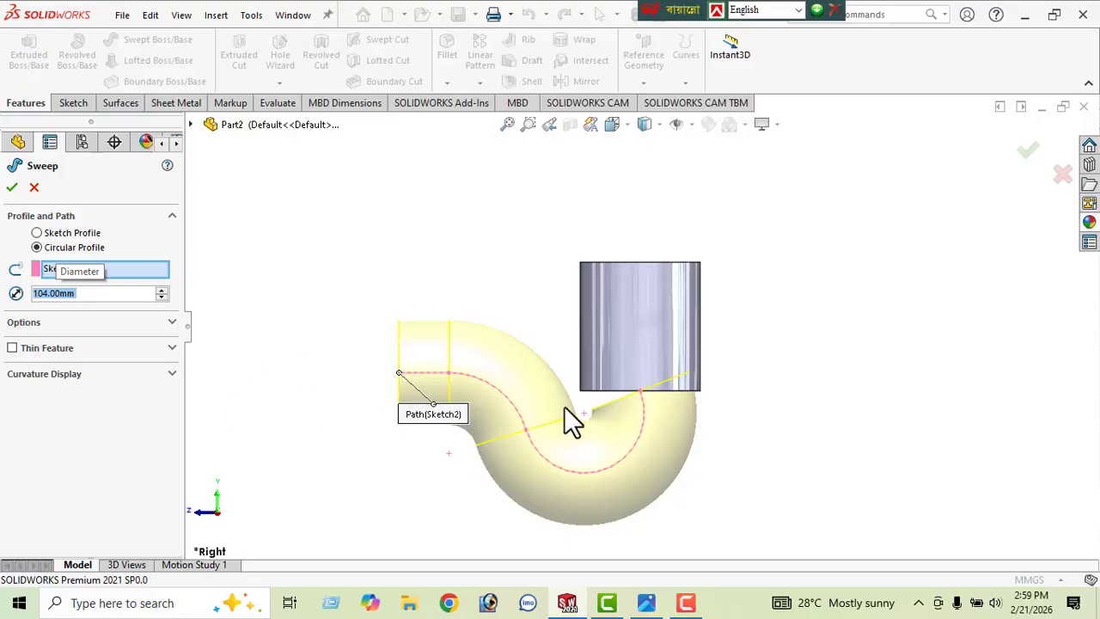
scroll(617, 408, "down", 3)
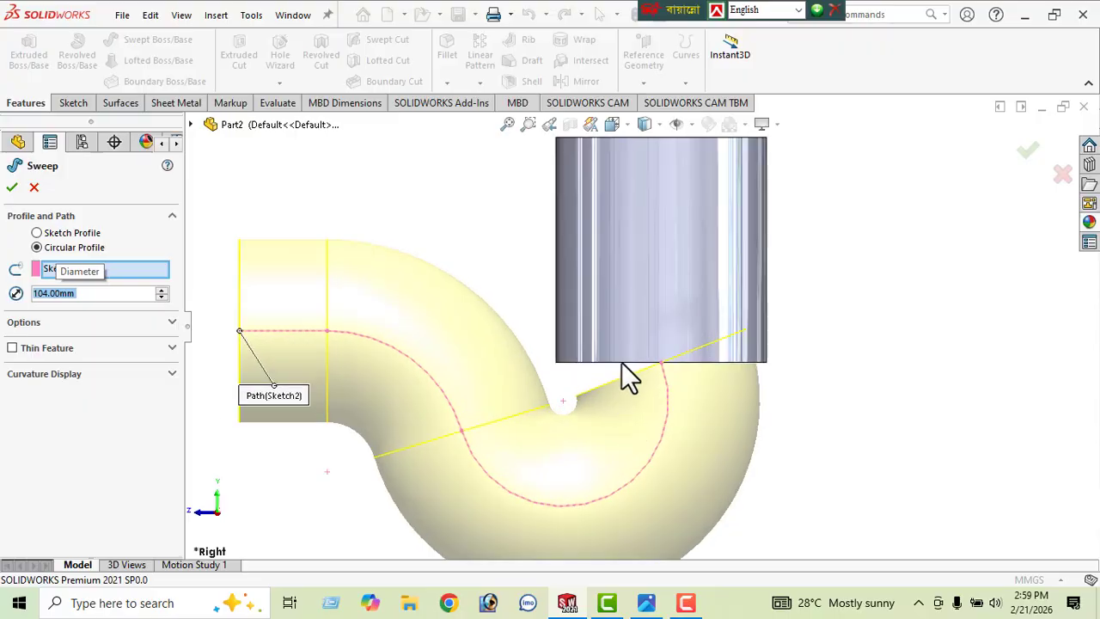
scroll(621, 362, "up", 3)
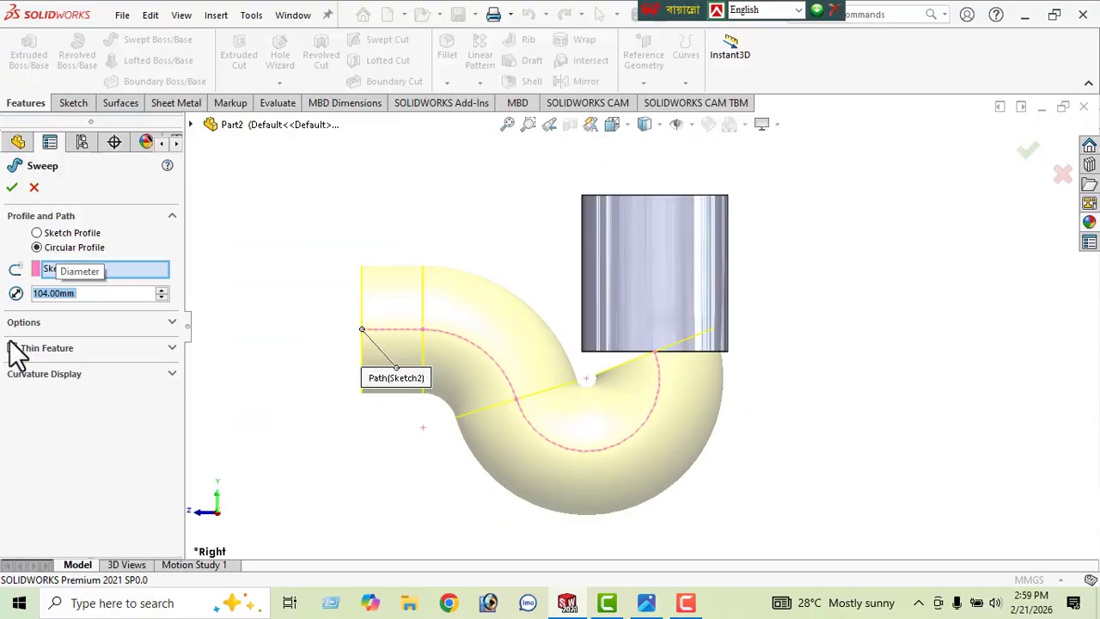
Step: Enable Align with end faces and Merge tangent faces for the sweep, and create the pipe
left_click(172, 323)
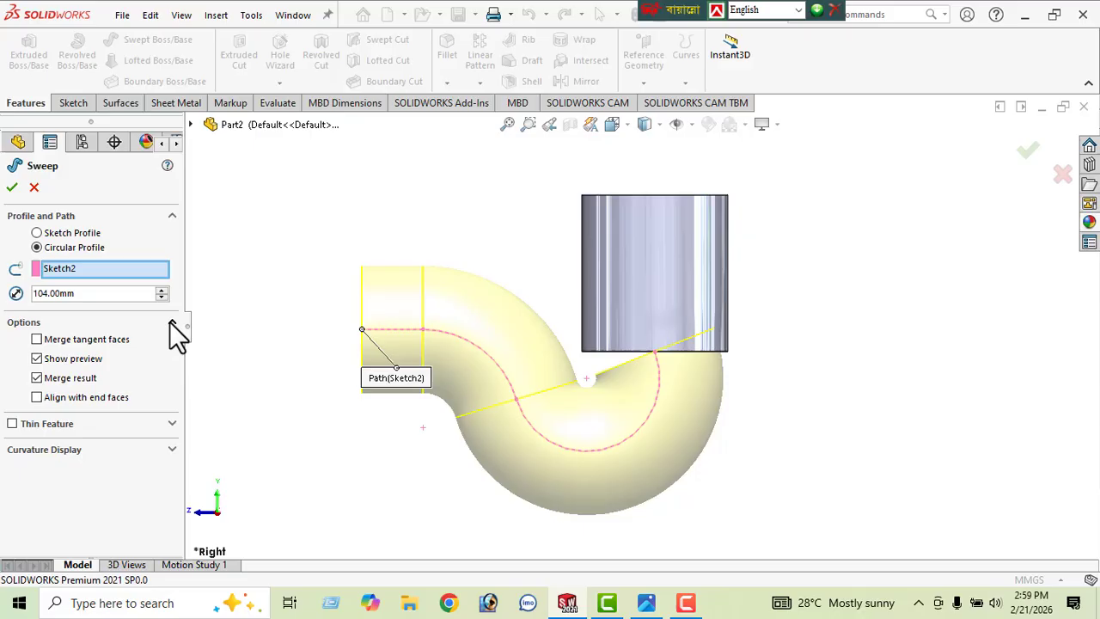
left_click(37, 397)
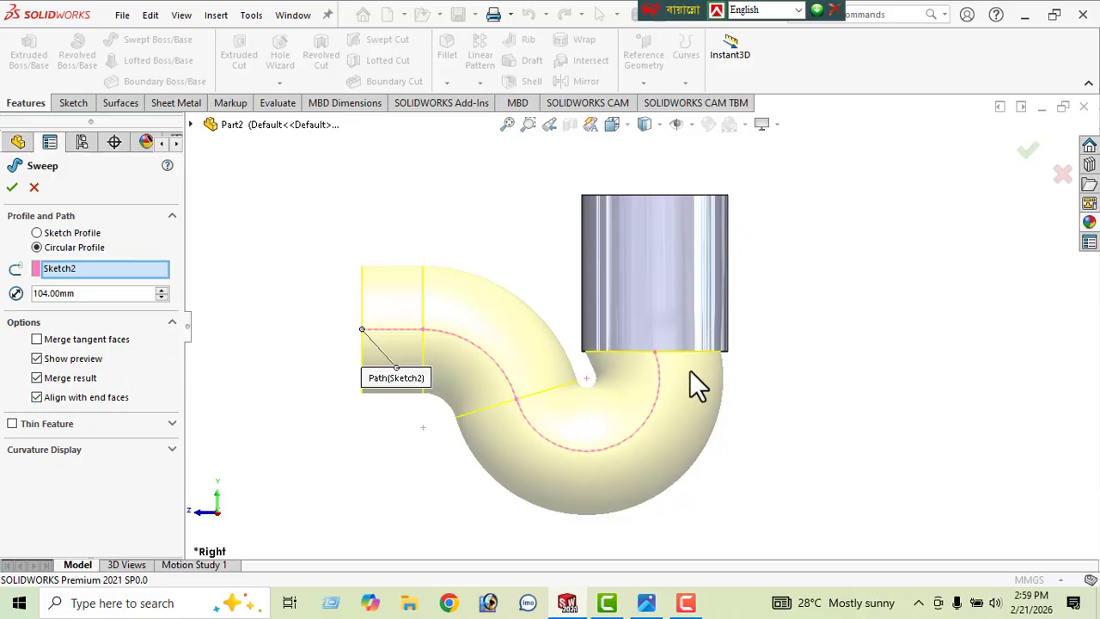
left_click(37, 339)
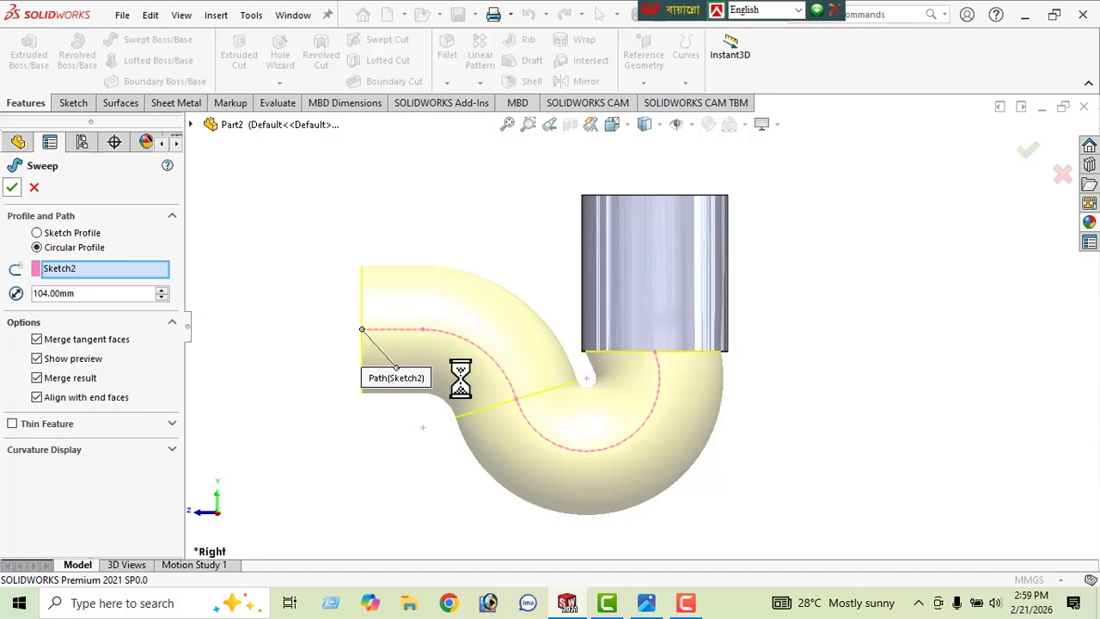
middle_click_drag(541, 405, 559, 312)
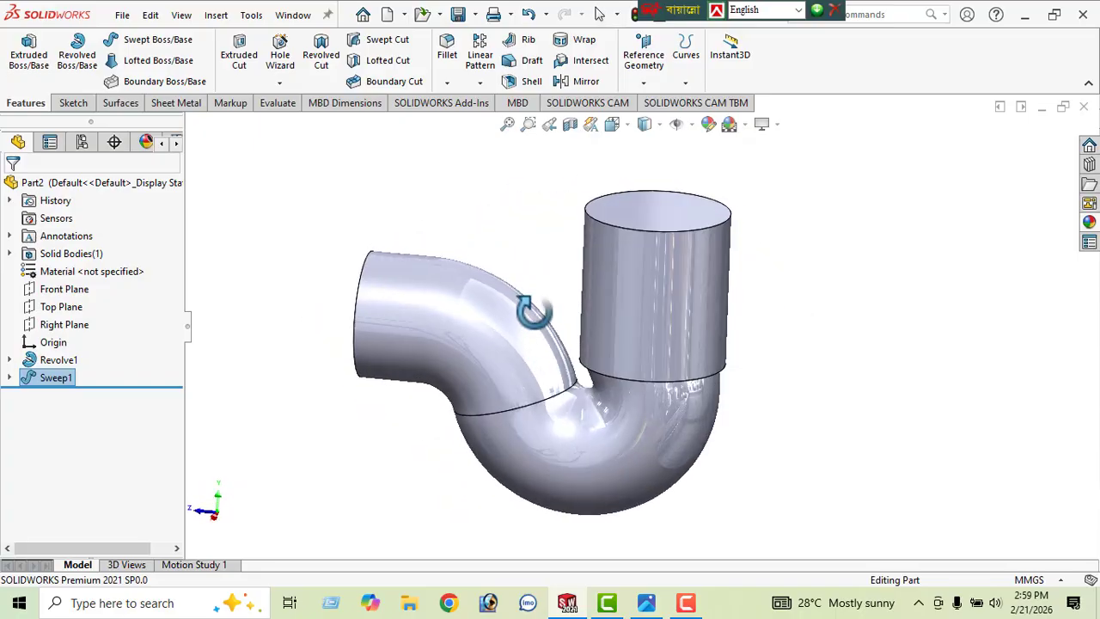
Step: Start a sketch on the Right Plane and draw a vertical construction line about 128 mm long from the origin to the cylinder's top edge
key("ctrl+1")
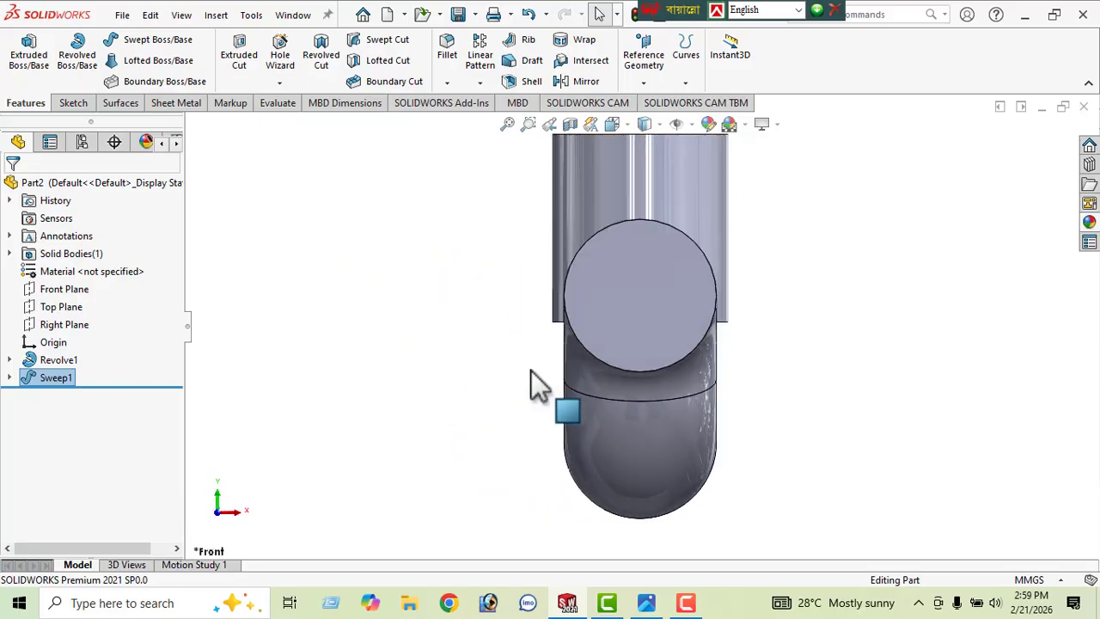
key("ctrl+2")
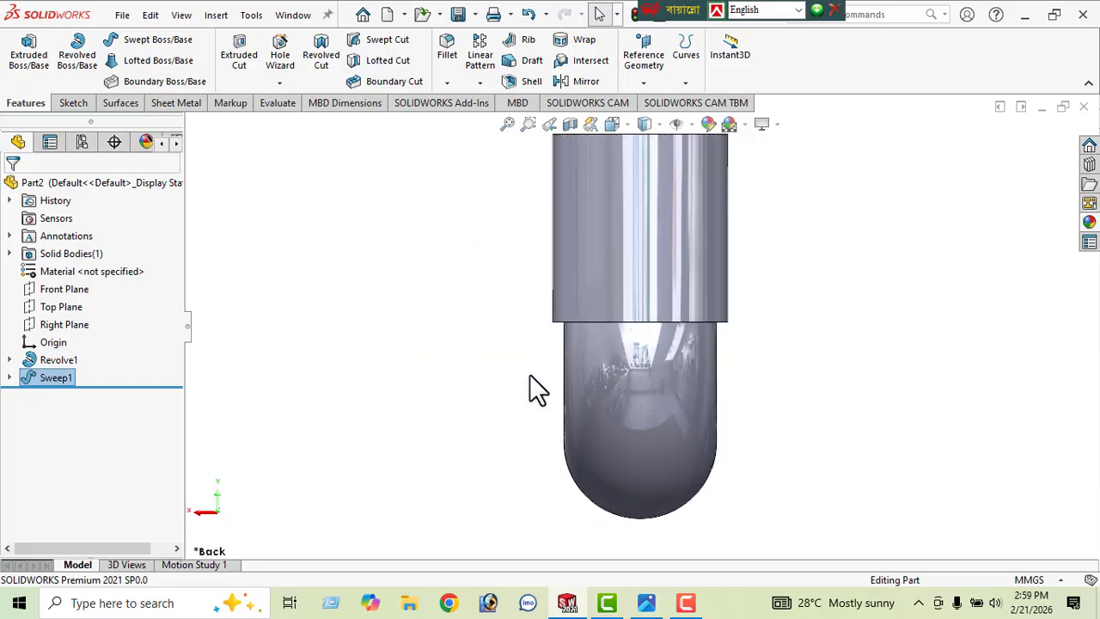
key("ctrl+3")
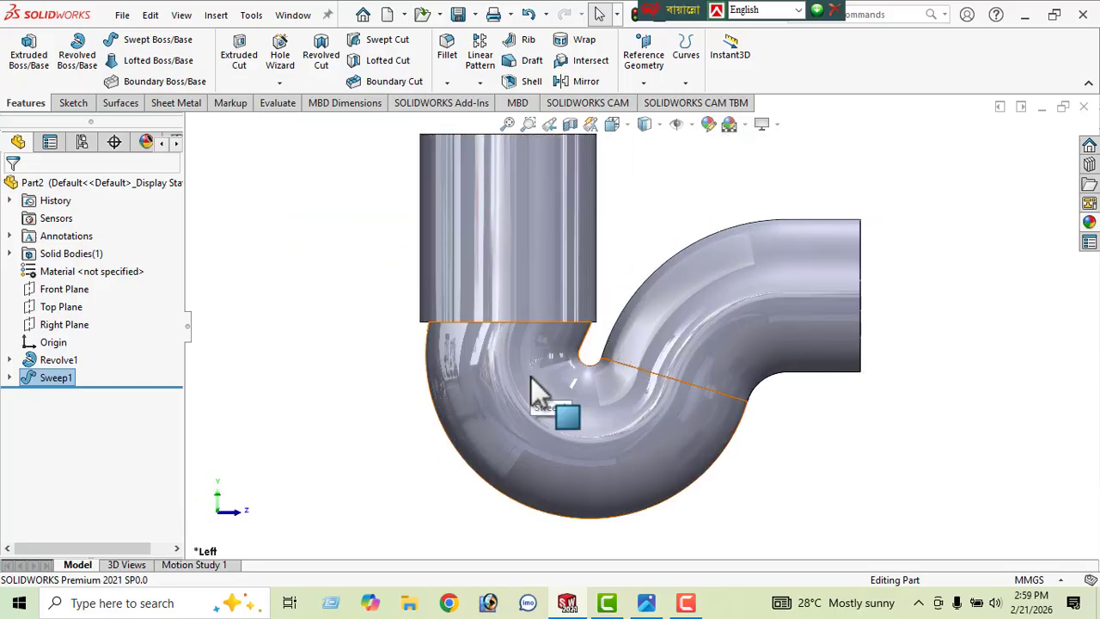
key("ctrl+4")
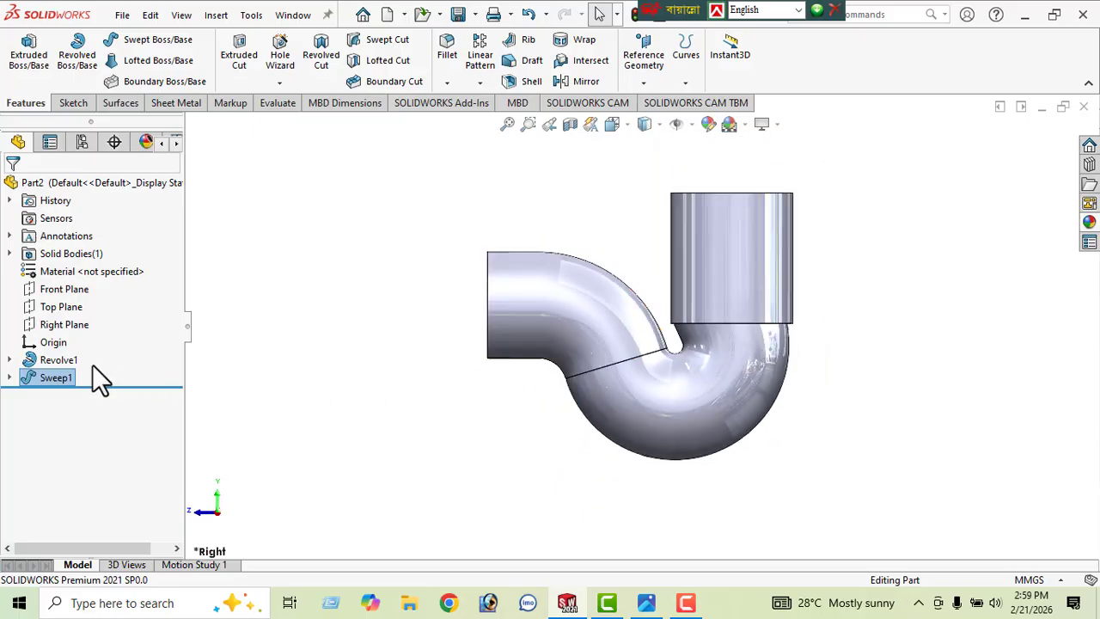
left_click(54, 324)
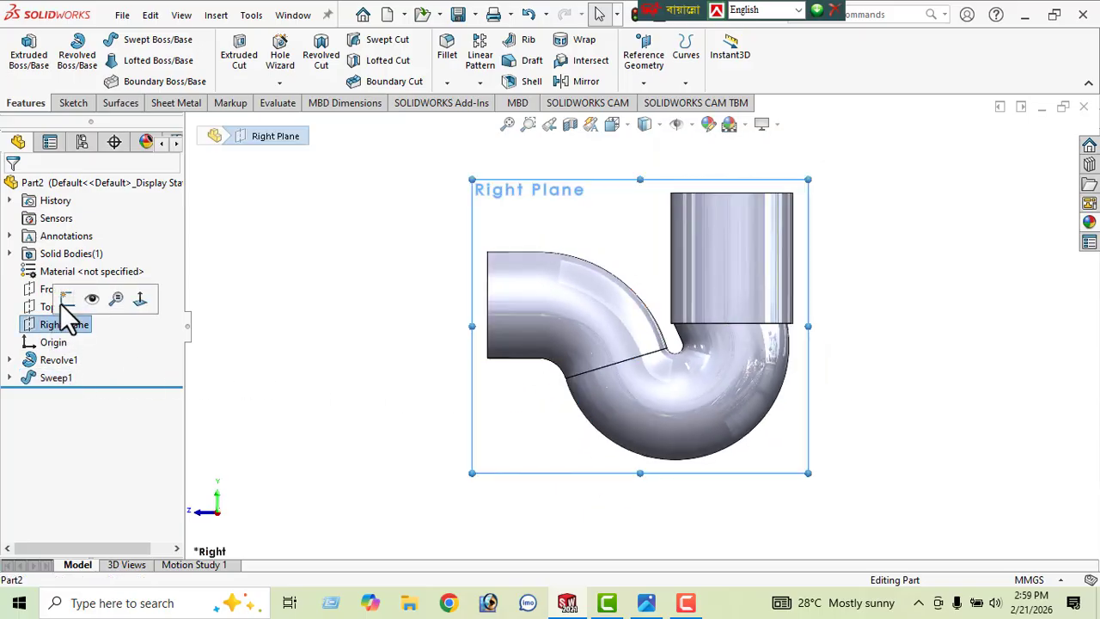
left_click(68, 300)
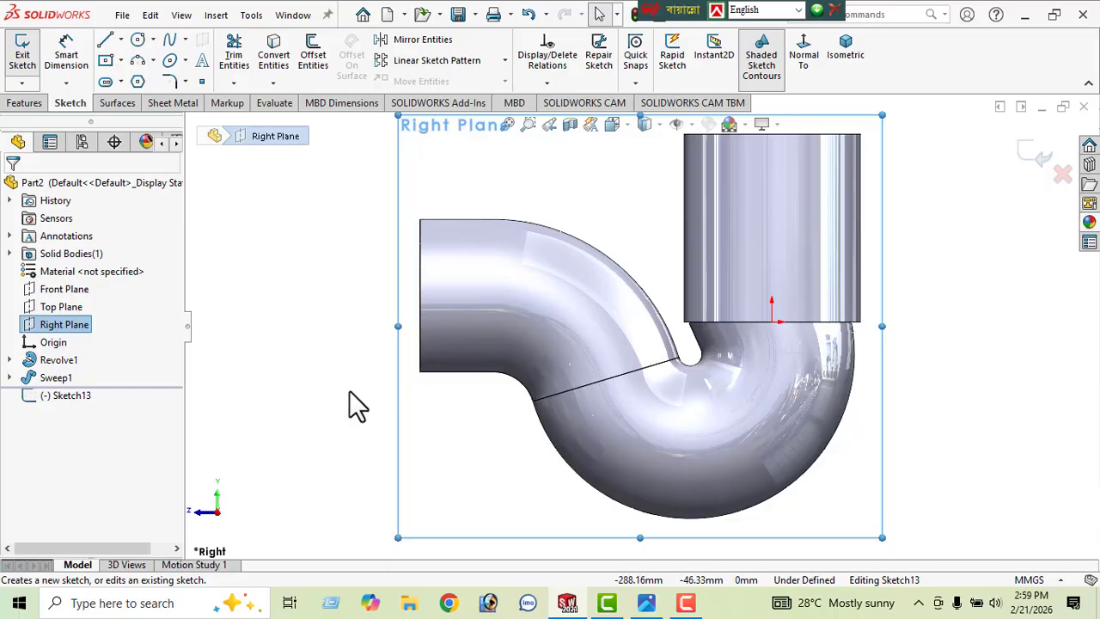
left_click(120, 40)
left_click(142, 81)
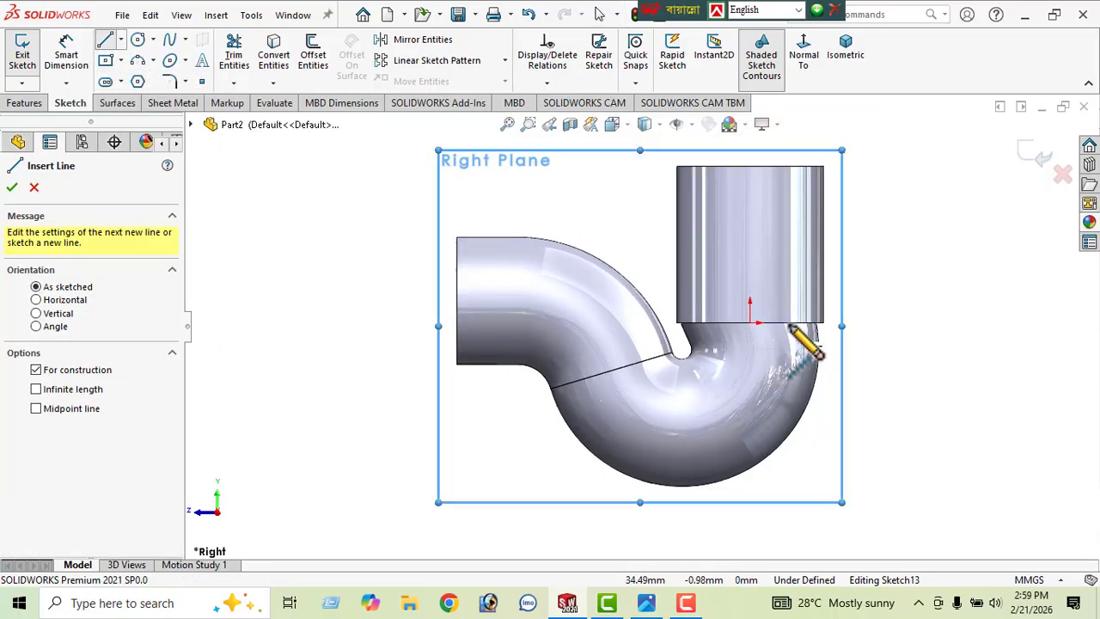
left_click(750, 324)
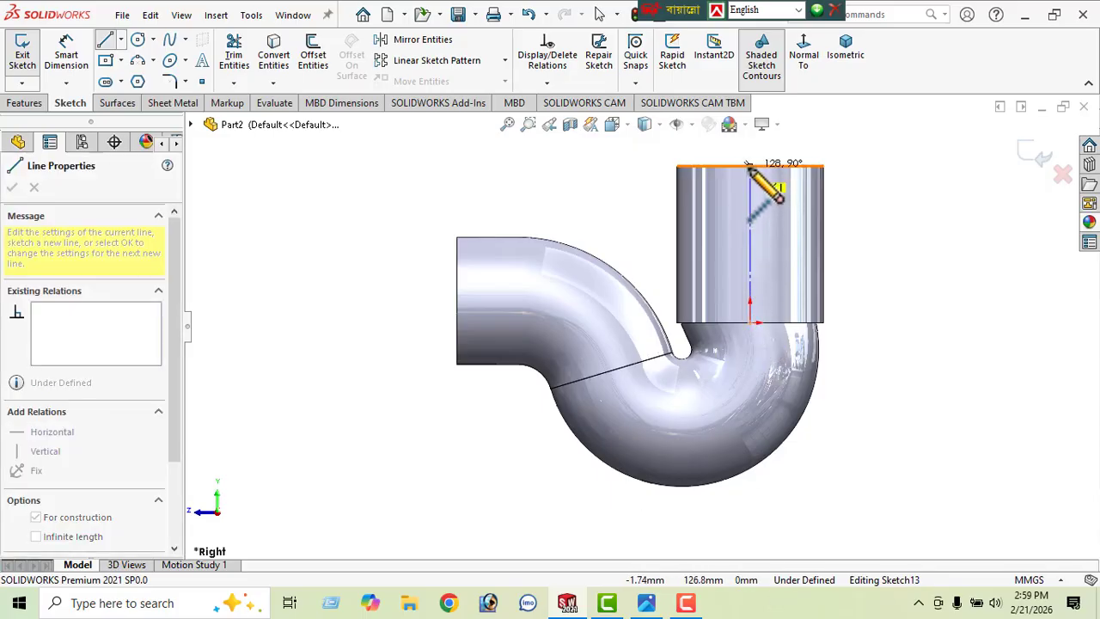
left_click(749, 165)
right_click(386, 225)
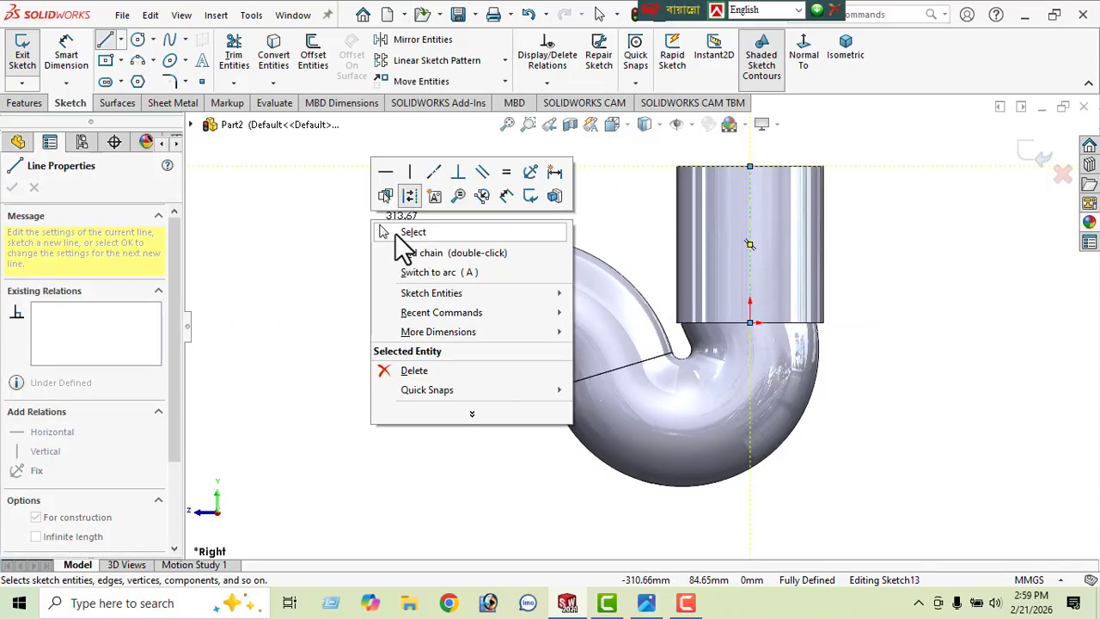
left_click(388, 228)
Step: Sketch a horizontal line from the vertical construction line out past the cylinder wall, on the side away from the pipe's open end
left_click(104, 40)
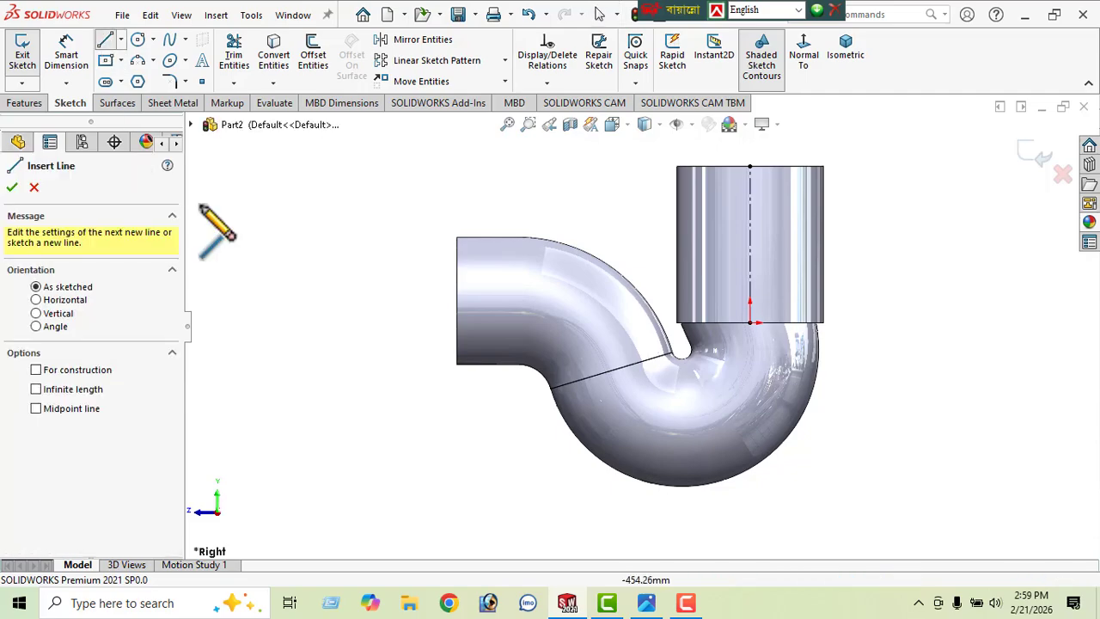
left_click(750, 227)
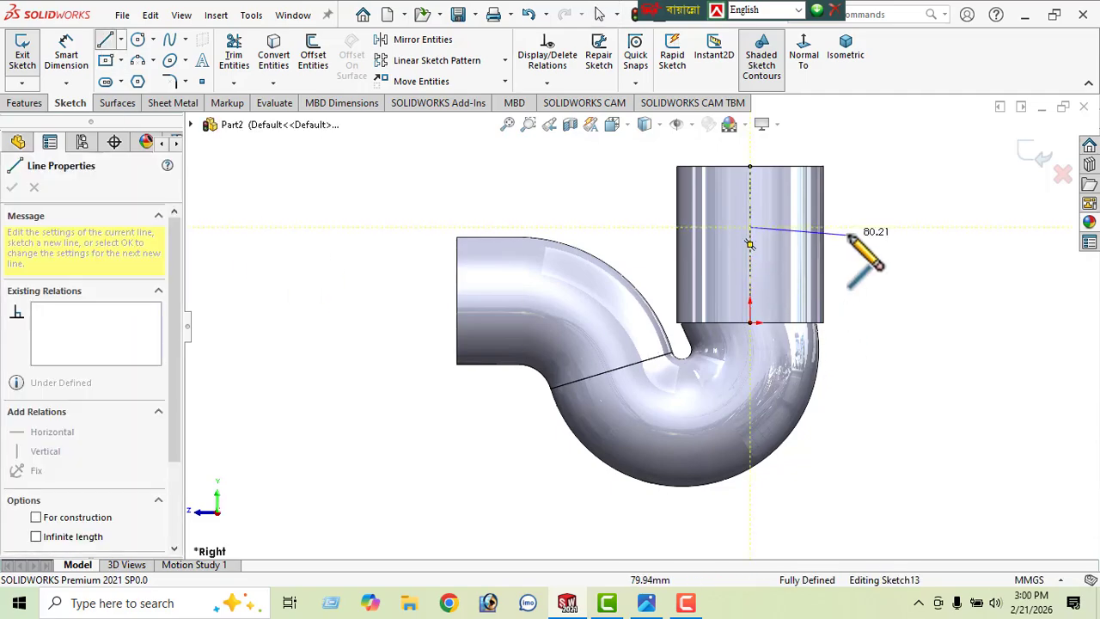
left_click(861, 227)
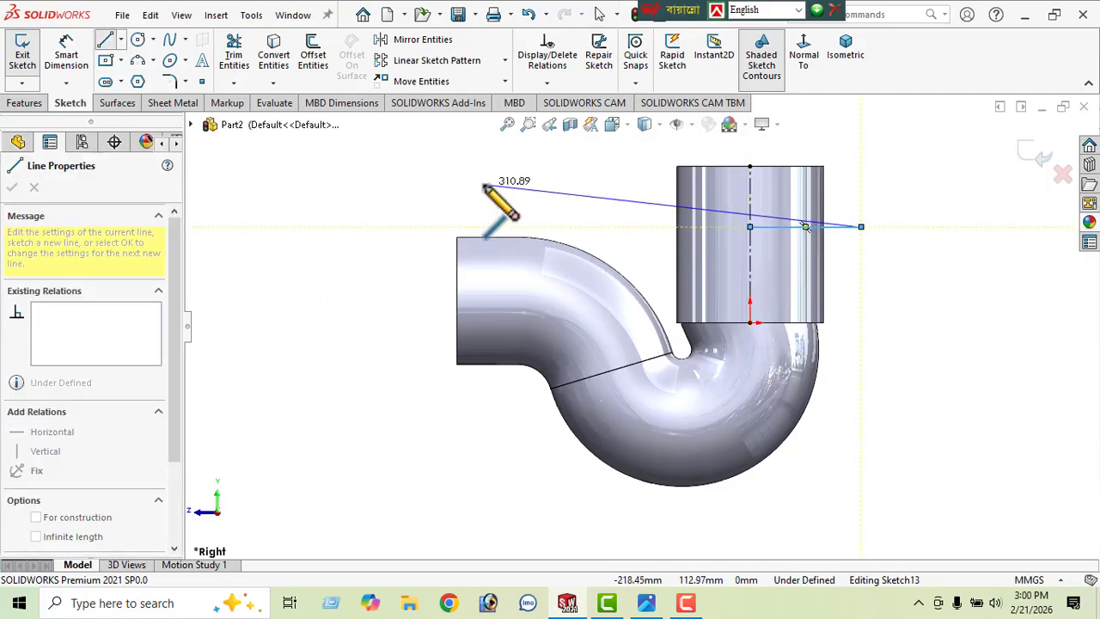
right_click(517, 196)
left_click(539, 198)
Step: Check the reference drawing and sketch an upward-bulging three-point arc, about 145 mm in radius, from the horizontal line's free end
scroll(667, 403, "up", 1)
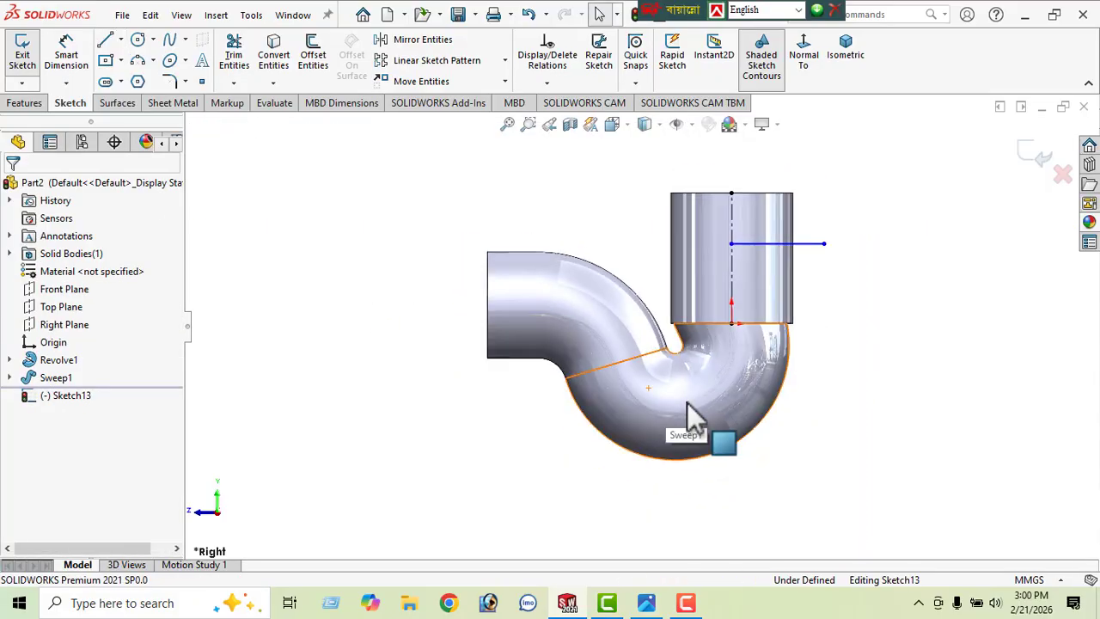
middle_click_drag(716, 398, 568, 448, "ctrl")
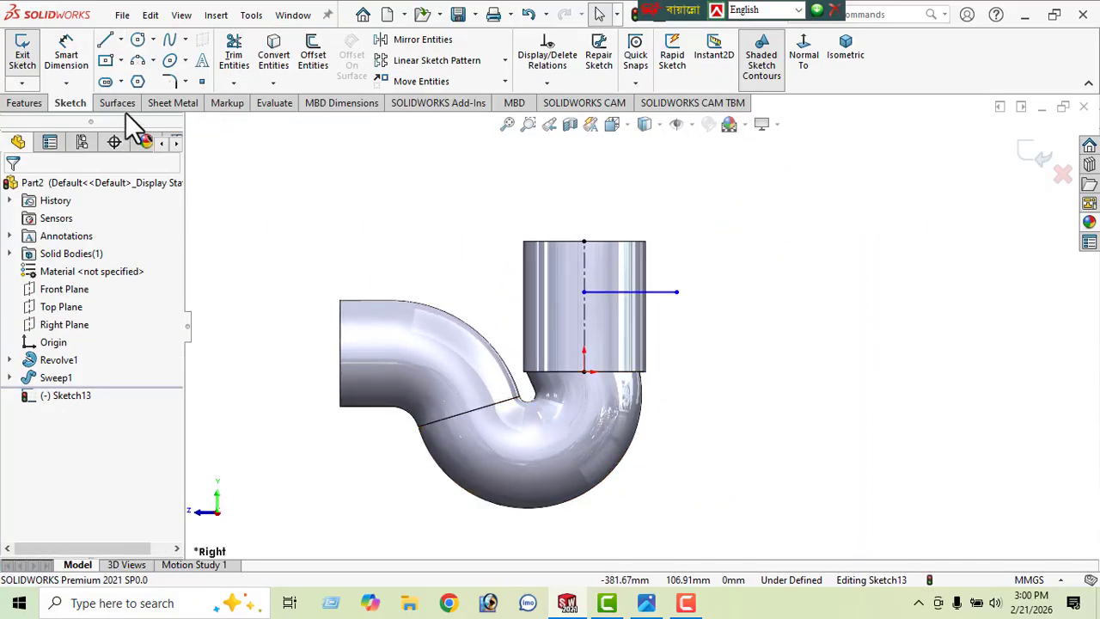
left_click(140, 62)
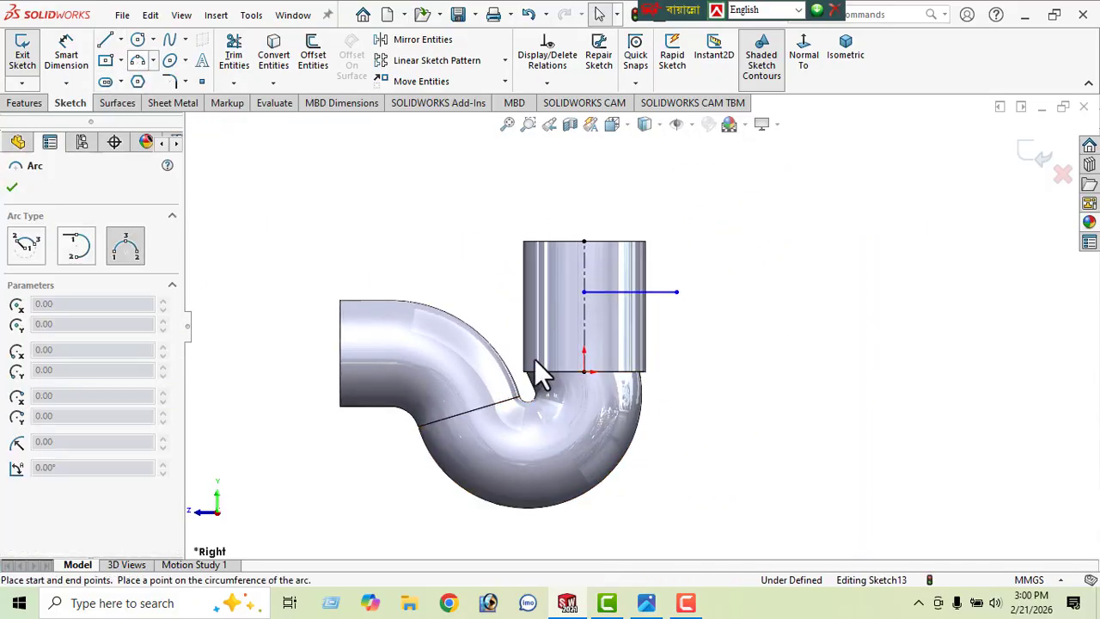
left_click(677, 292)
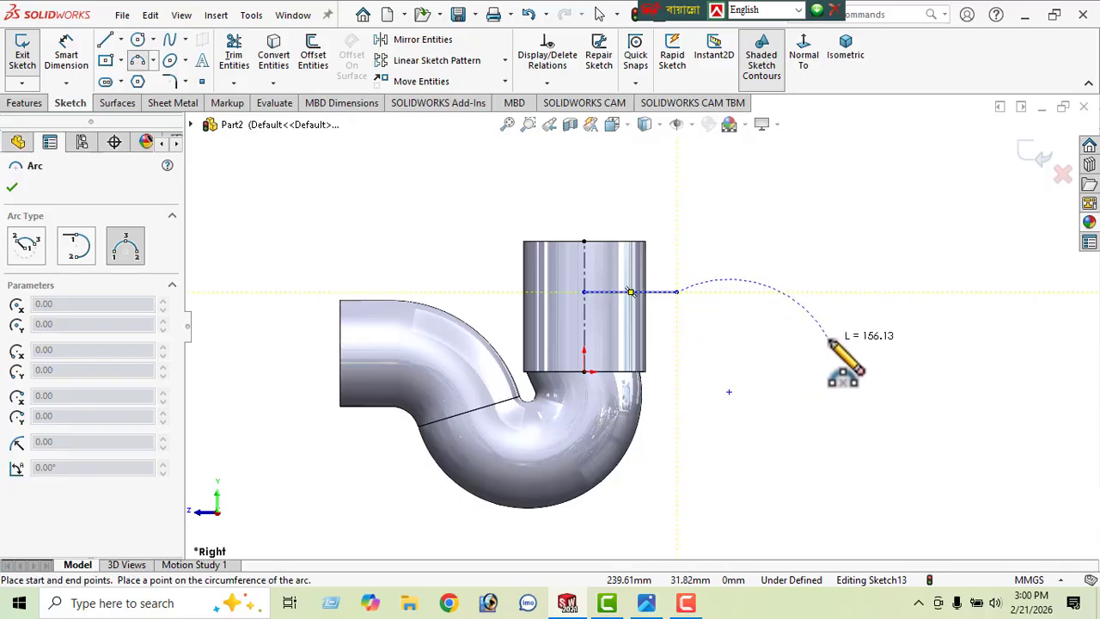
left_click(646, 602)
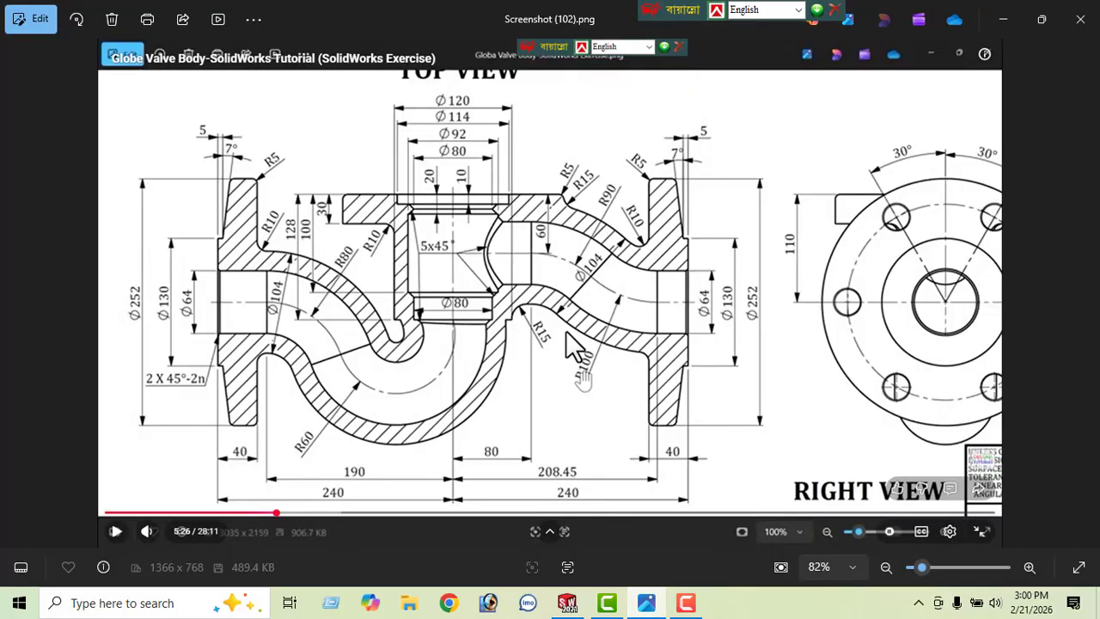
left_click(1003, 14)
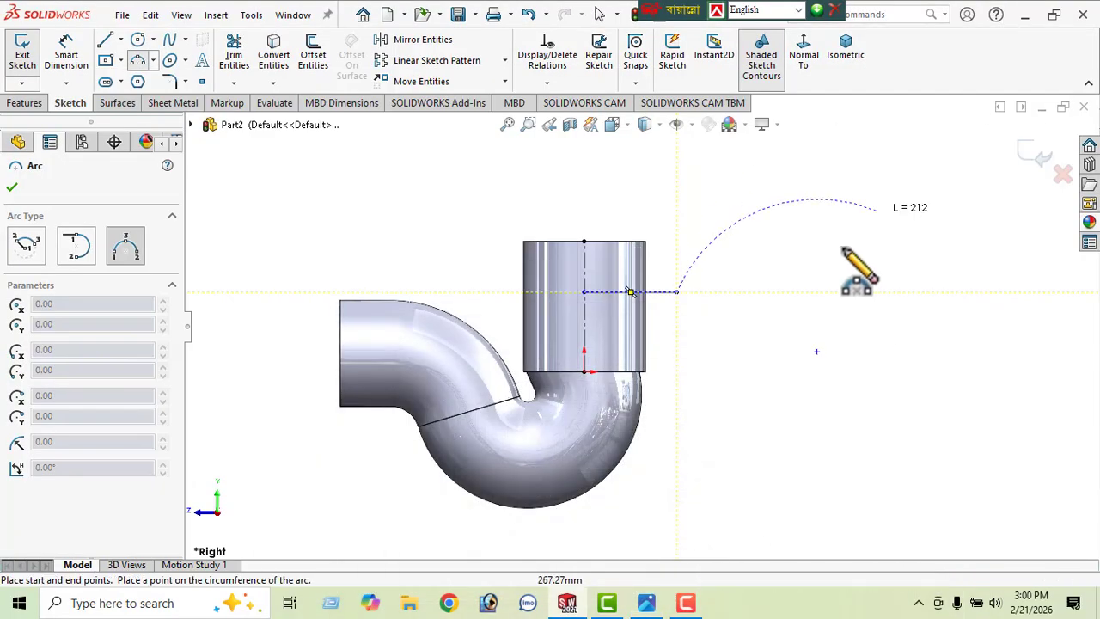
left_click(809, 325)
left_click(764, 307)
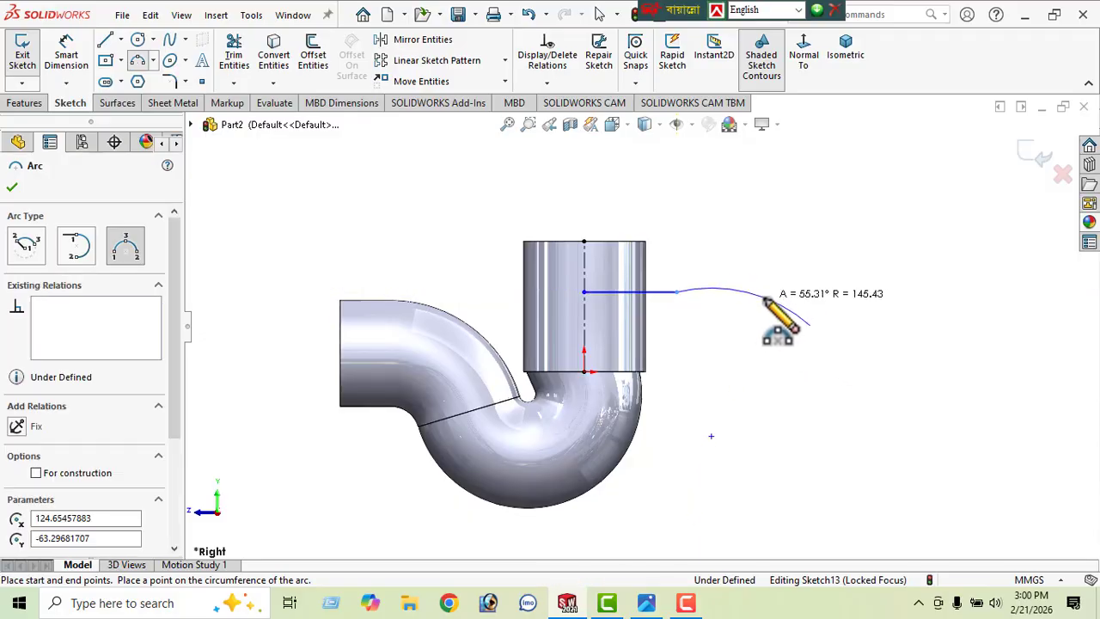
Step: Sketch a second, downward-bulging three-point arc from the first arc's end out to the level of the origin
left_click(809, 324)
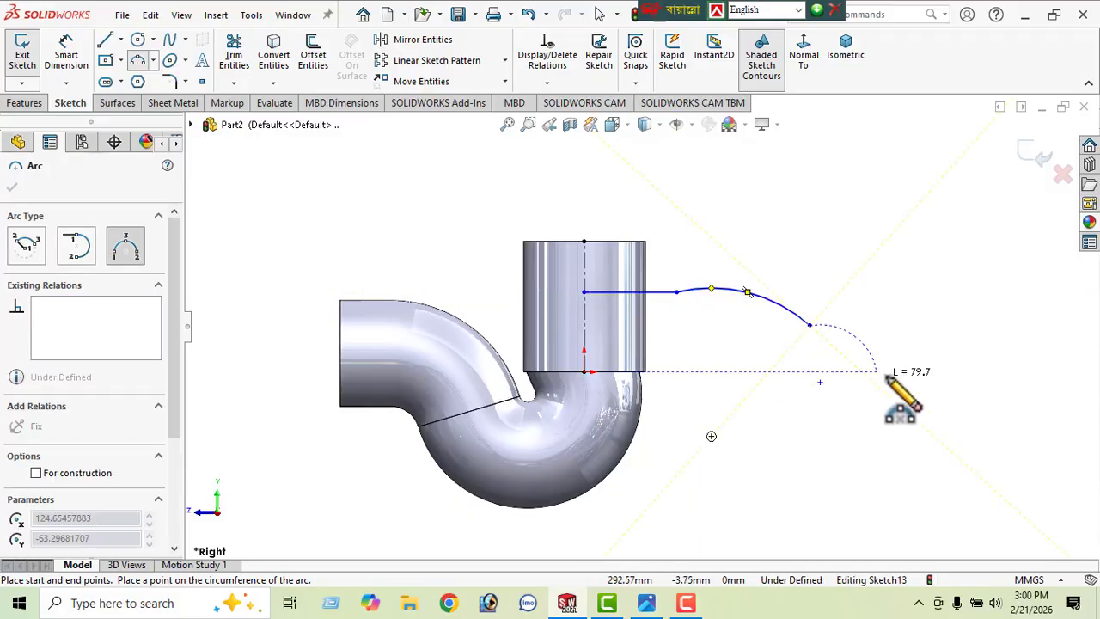
left_click(933, 371)
left_click(865, 366)
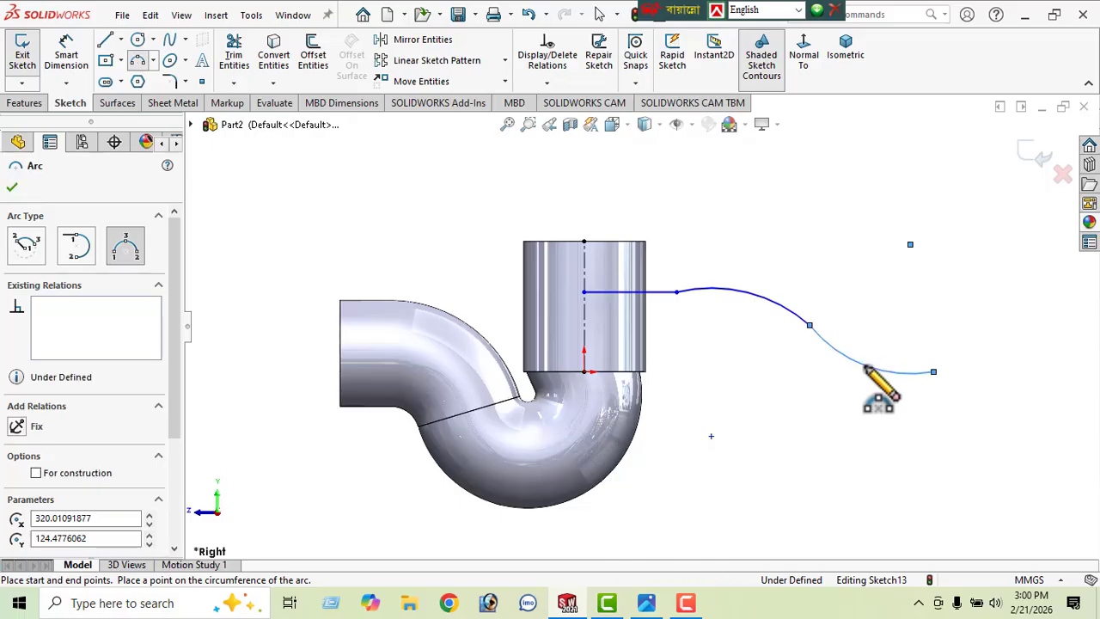
left_click(11, 188)
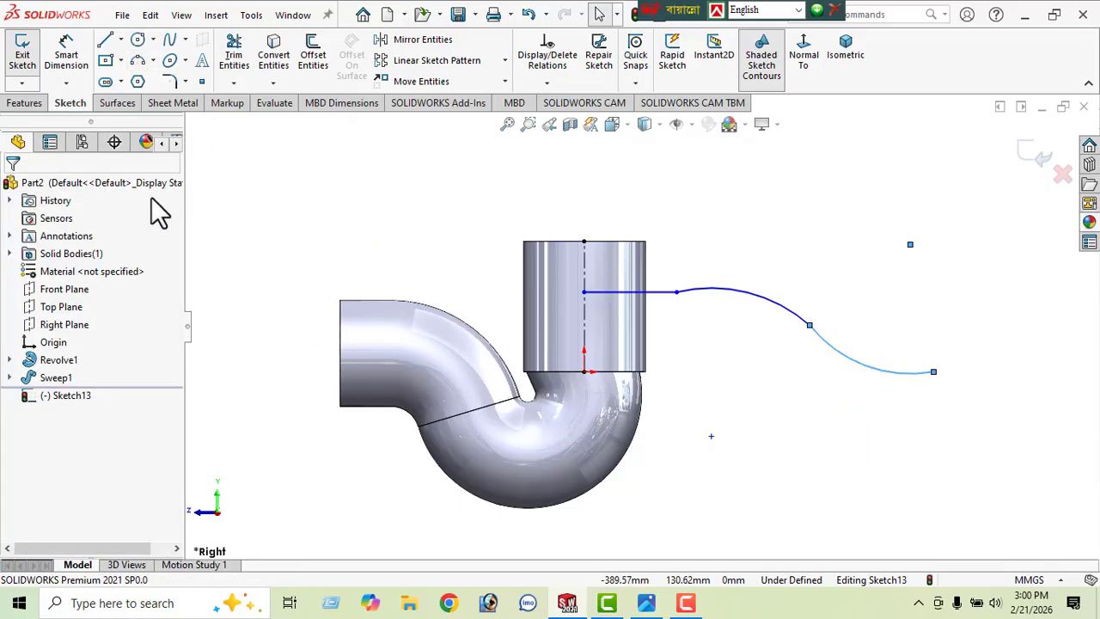
Step: Sketch a horizontal line about 61 mm long outward from the second arc's end
key("l")
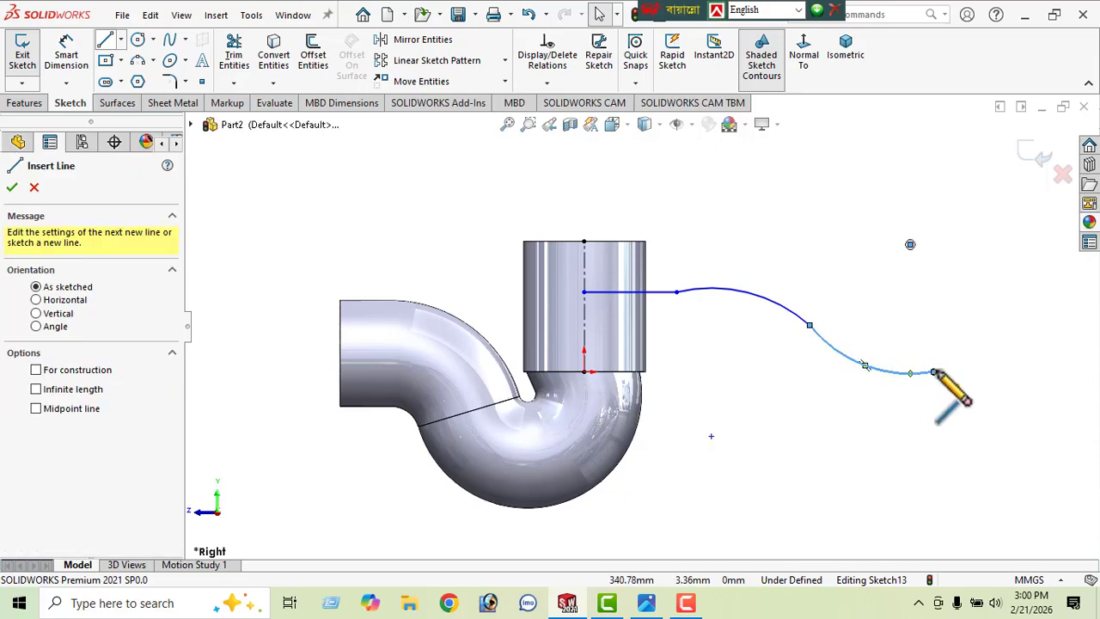
left_click(934, 372)
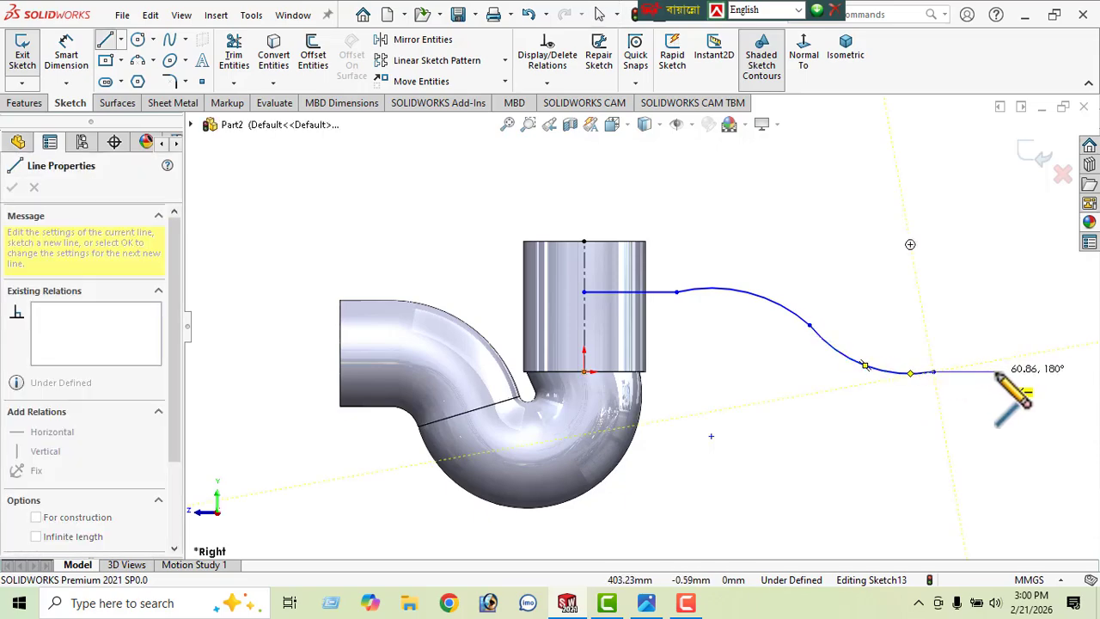
right_click(868, 251)
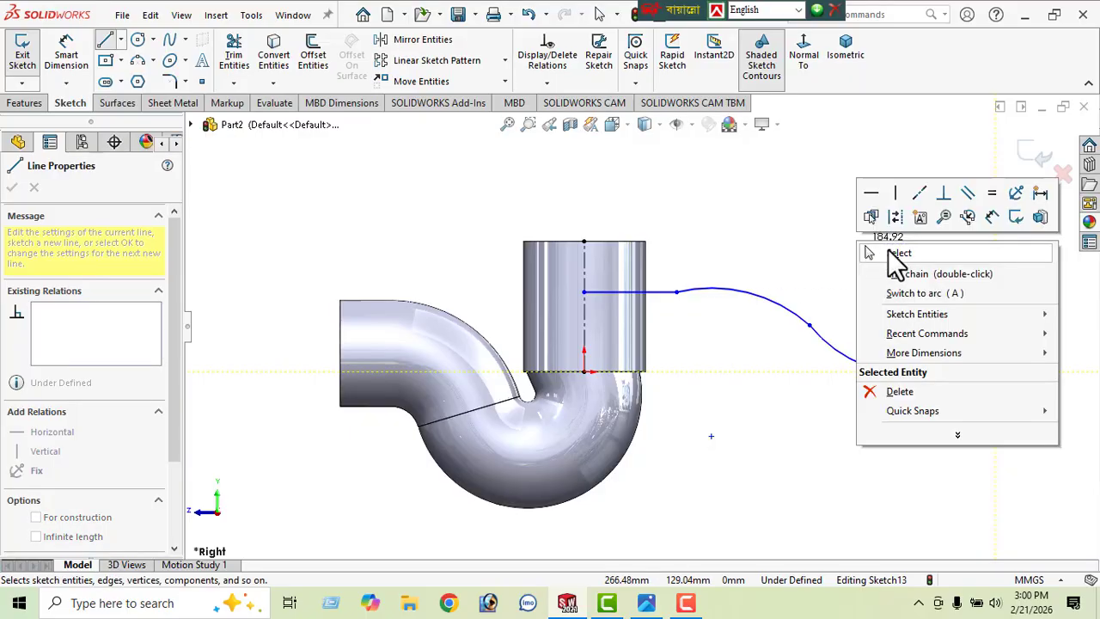
left_click(894, 252)
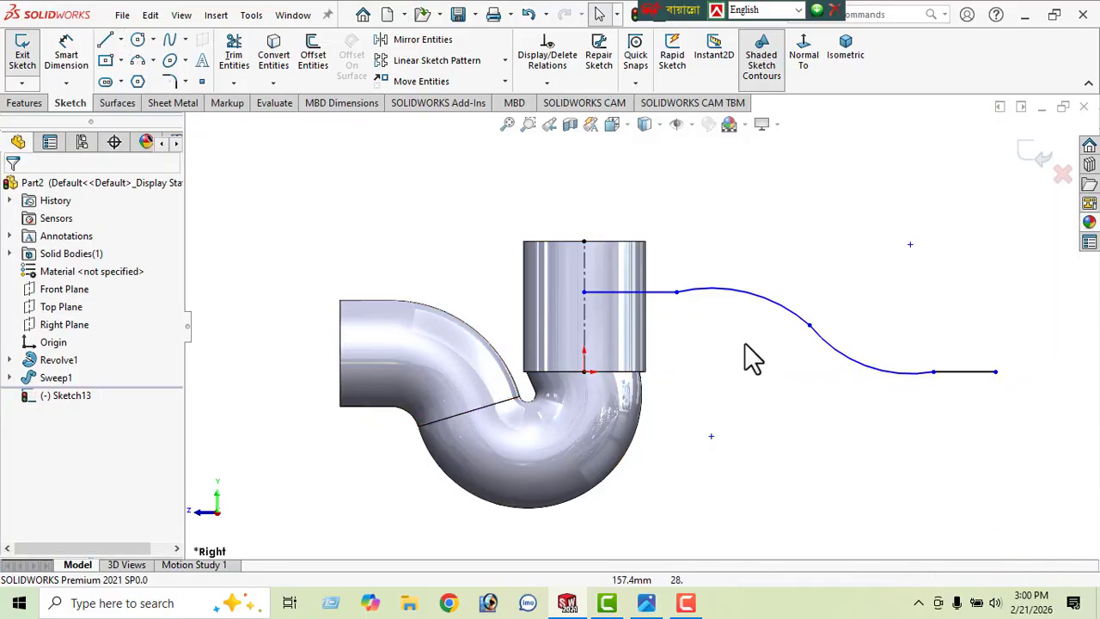
Step: Make the path tangent at the junction of the two arcs and where each arc meets its horizontal line
left_click(811, 328)
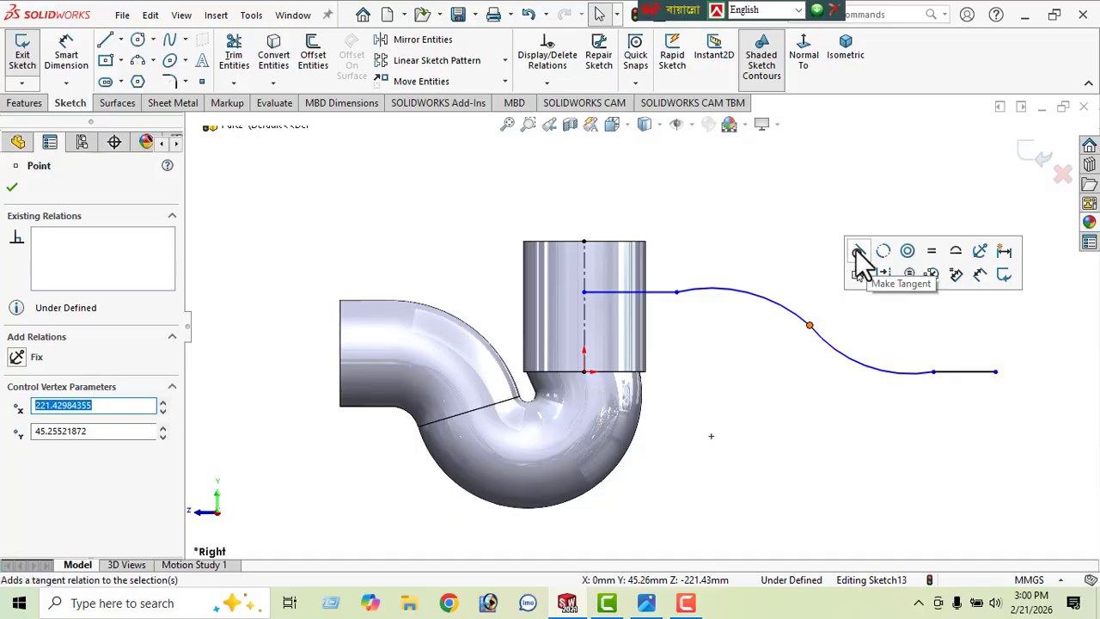
left_click(676, 294)
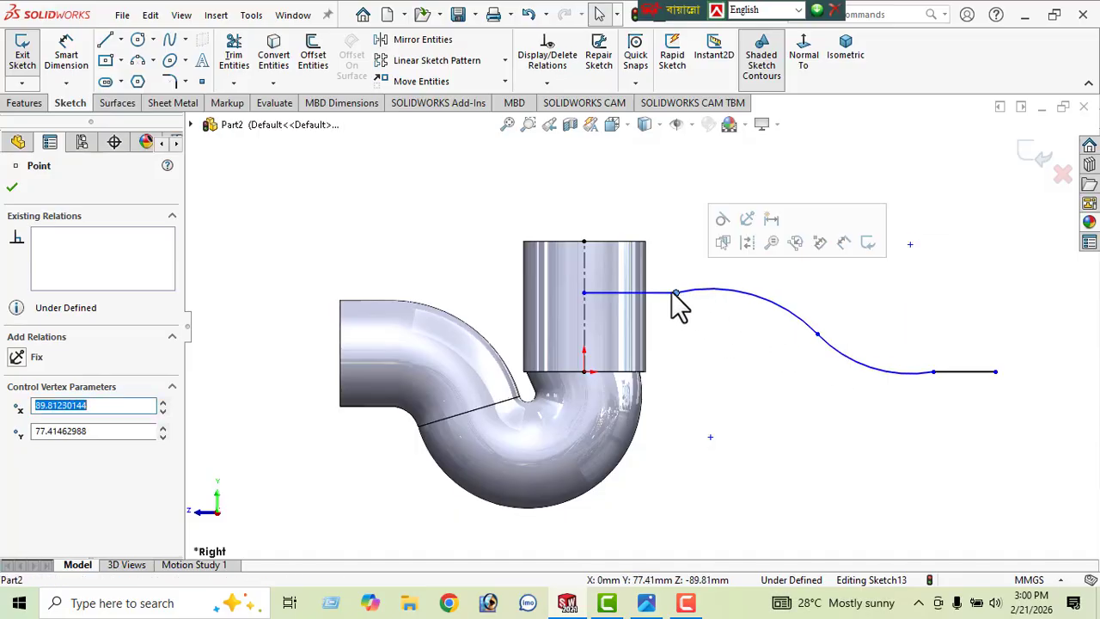
left_click(722, 228)
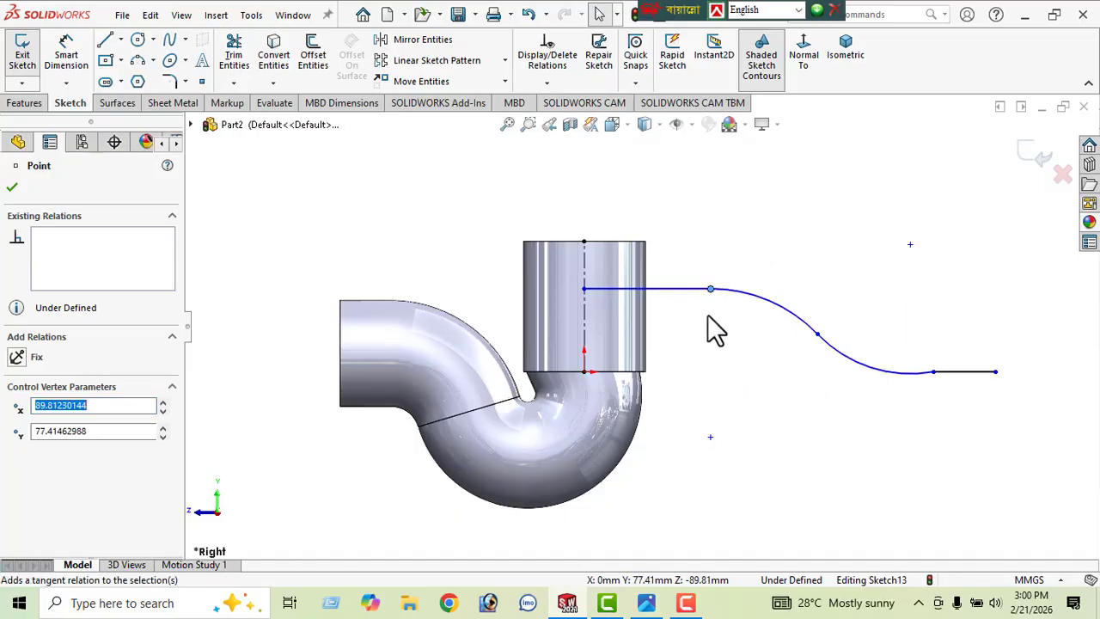
left_click(934, 372)
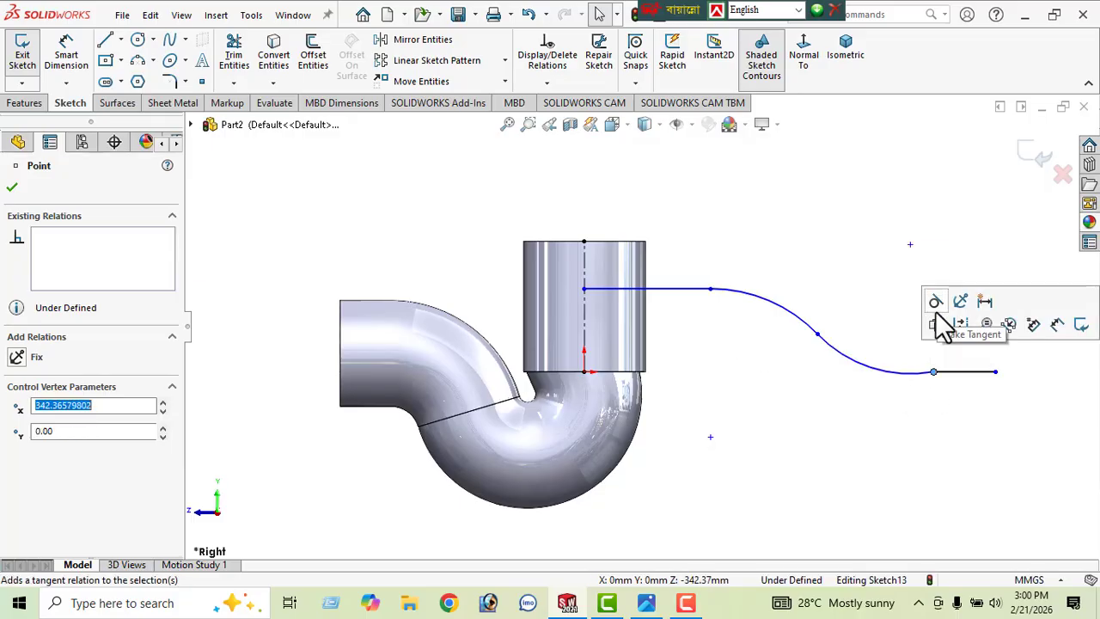
left_click(8, 189)
Step: Dimension the path's horizontal line inside the cylinder to a length of 80 mm
left_click(67, 60)
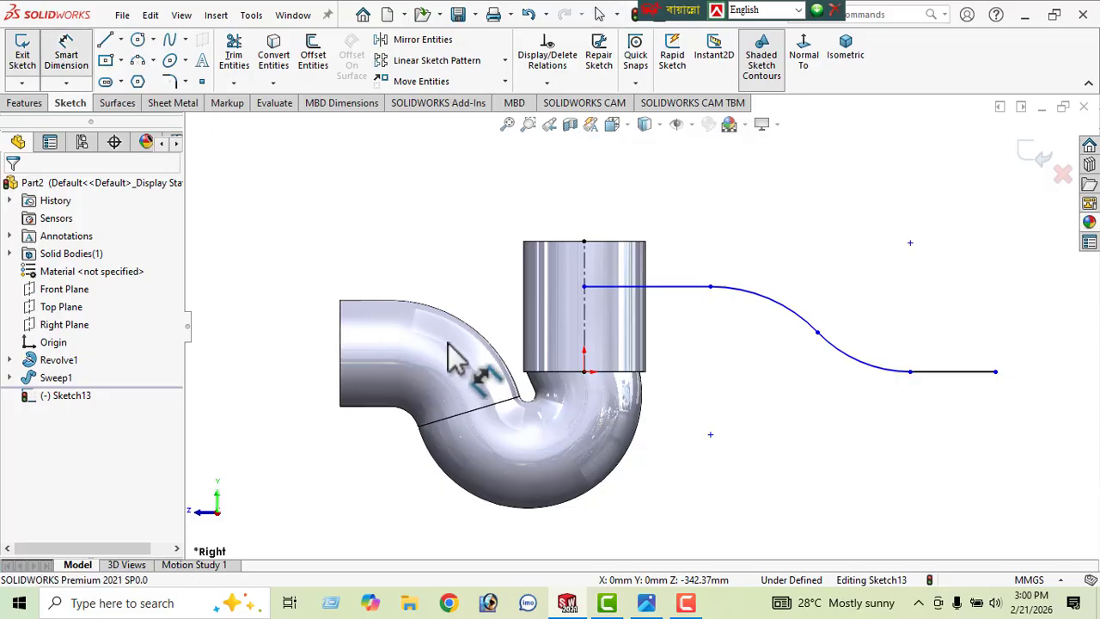
left_click(654, 288)
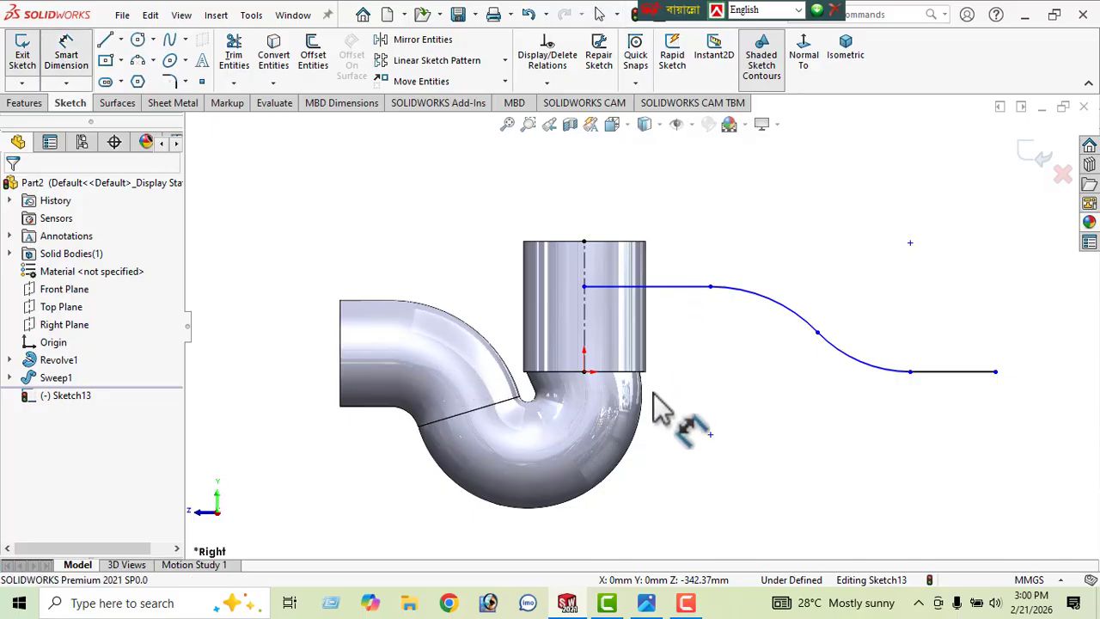
left_click(652, 505)
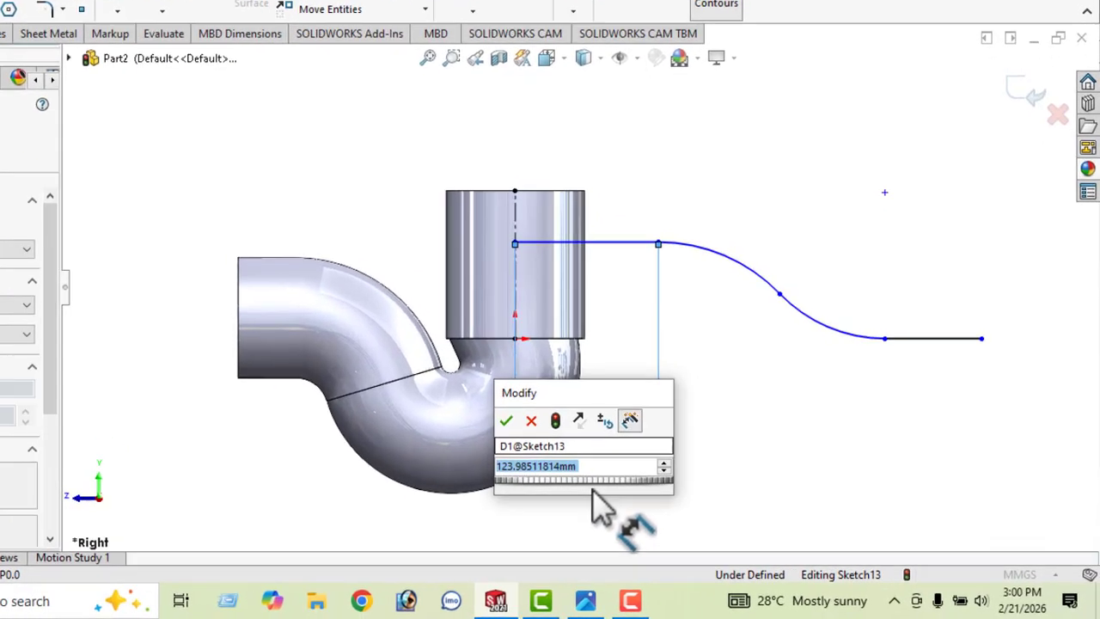
type("80")
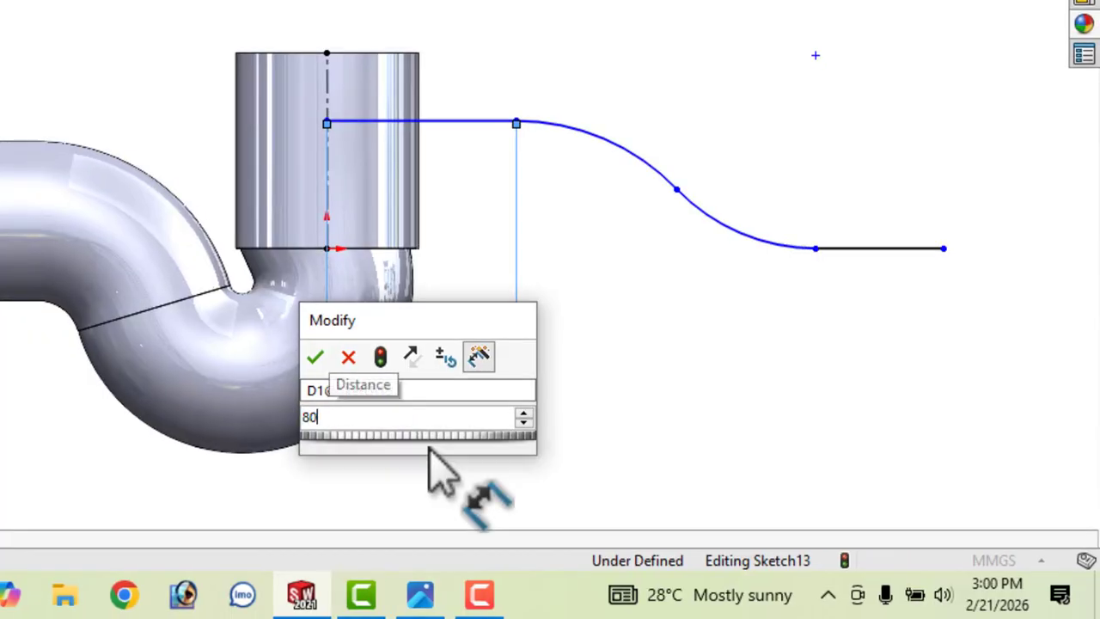
key("Return")
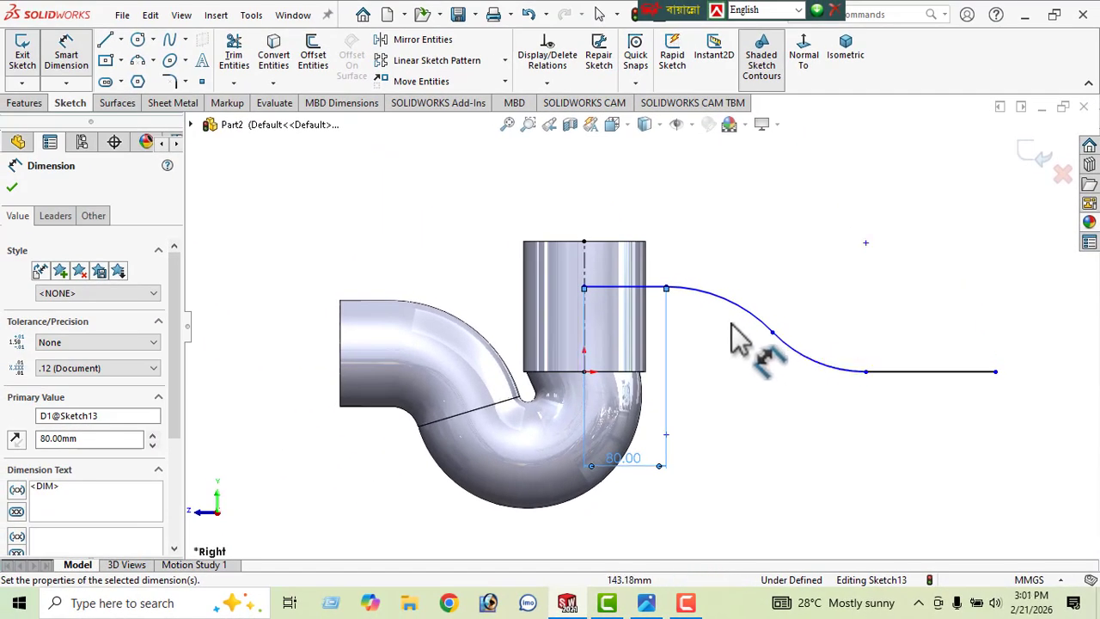
Step: Check the arc radii in the reference drawing and dimension the path's upward-bulging arc to a radius of 100 mm
left_click(648, 602)
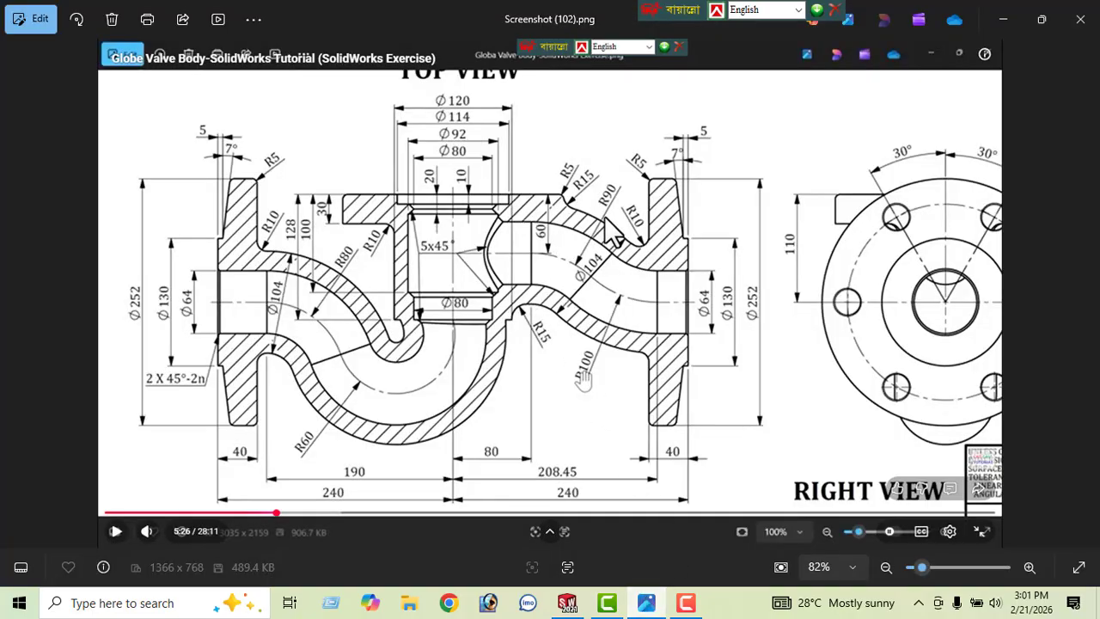
left_click(1000, 20)
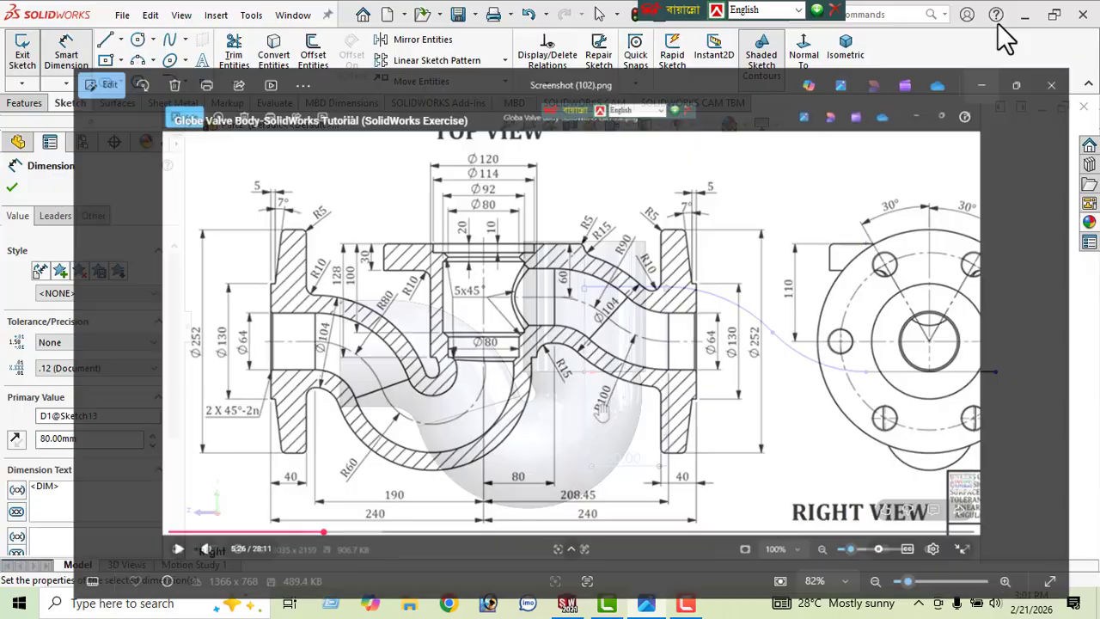
left_click(772, 332)
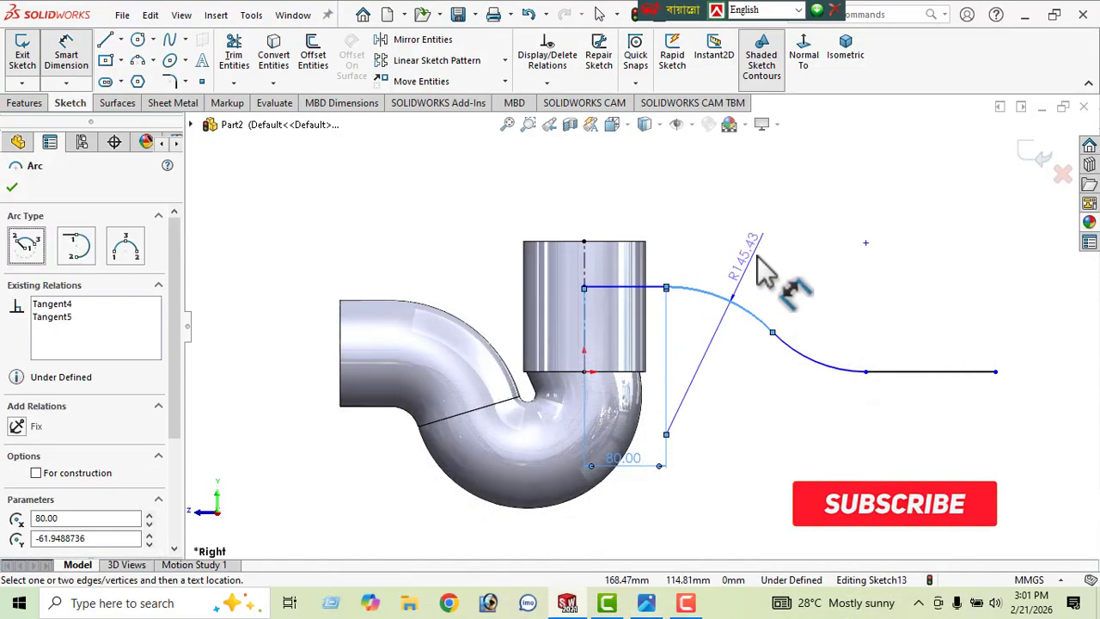
key("Escape")
left_click(770, 265)
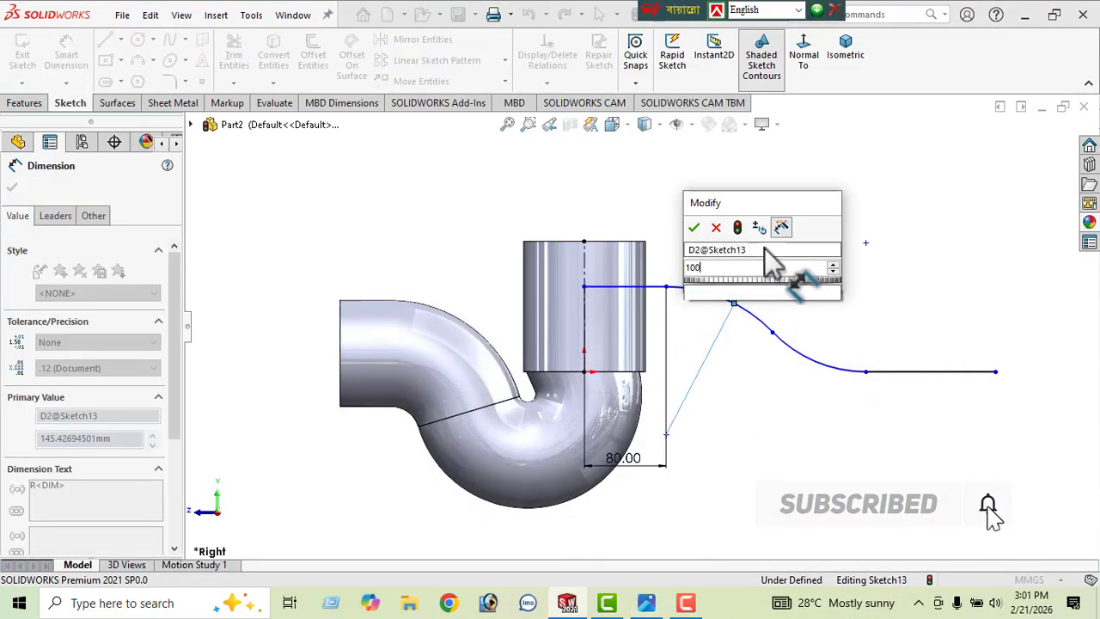
type("100")
key("Return")
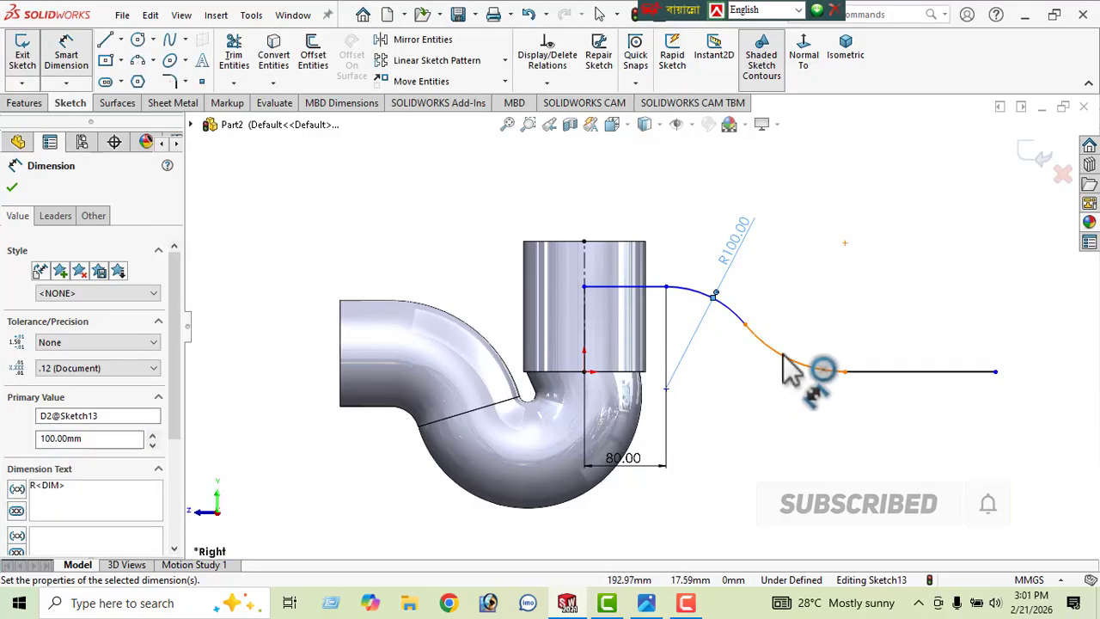
Step: Dimension the path's downward-bulging arc to a radius of 90 mm
left_click(782, 358)
left_click(778, 416)
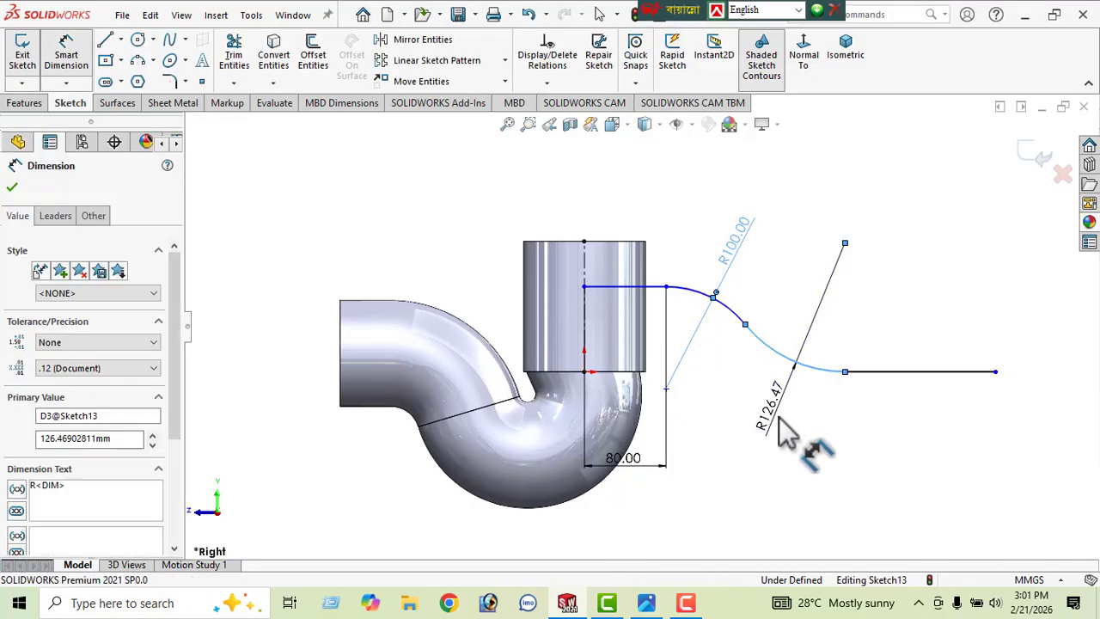
type("90")
key("Return")
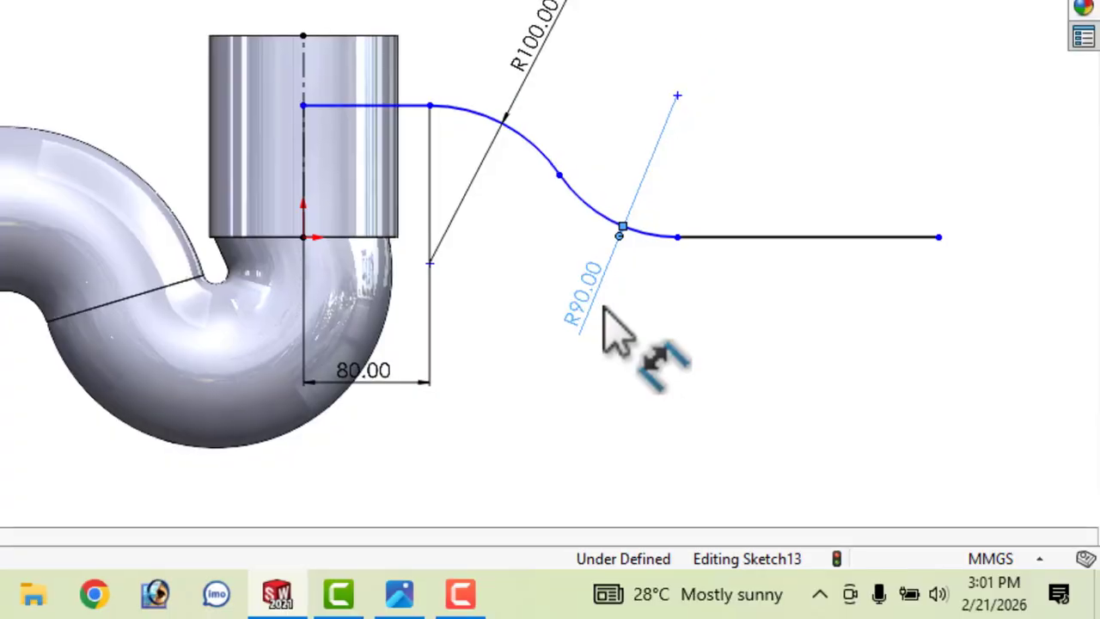
Step: Set the horizontal distance from the vertical construction line to the outer end of the second arc to 208.45 mm
left_click(304, 163)
left_click(678, 238)
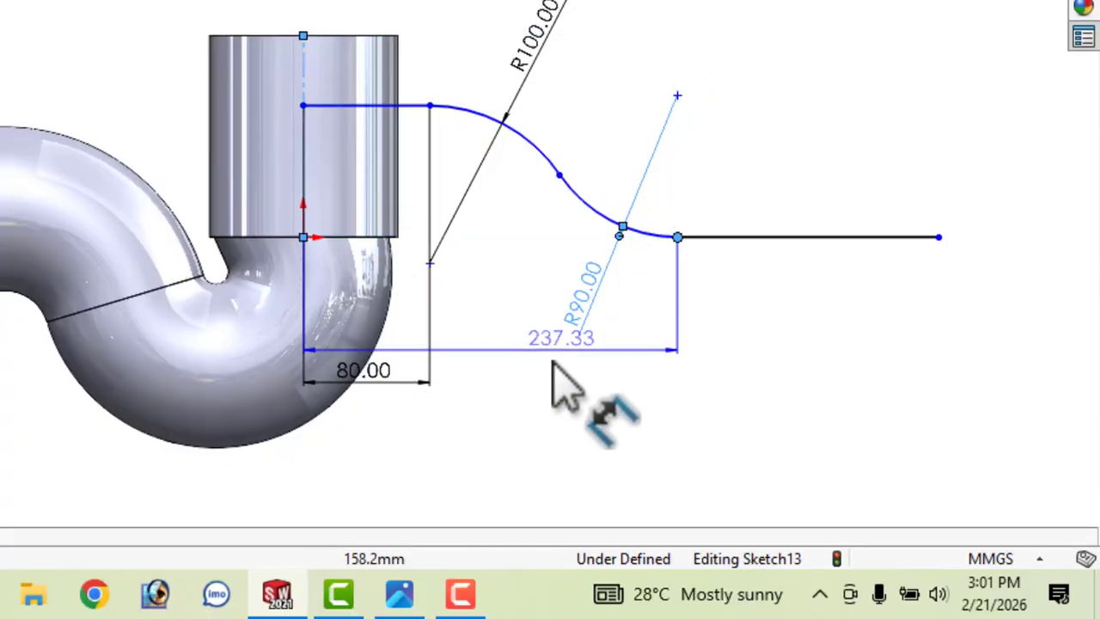
left_click(541, 445)
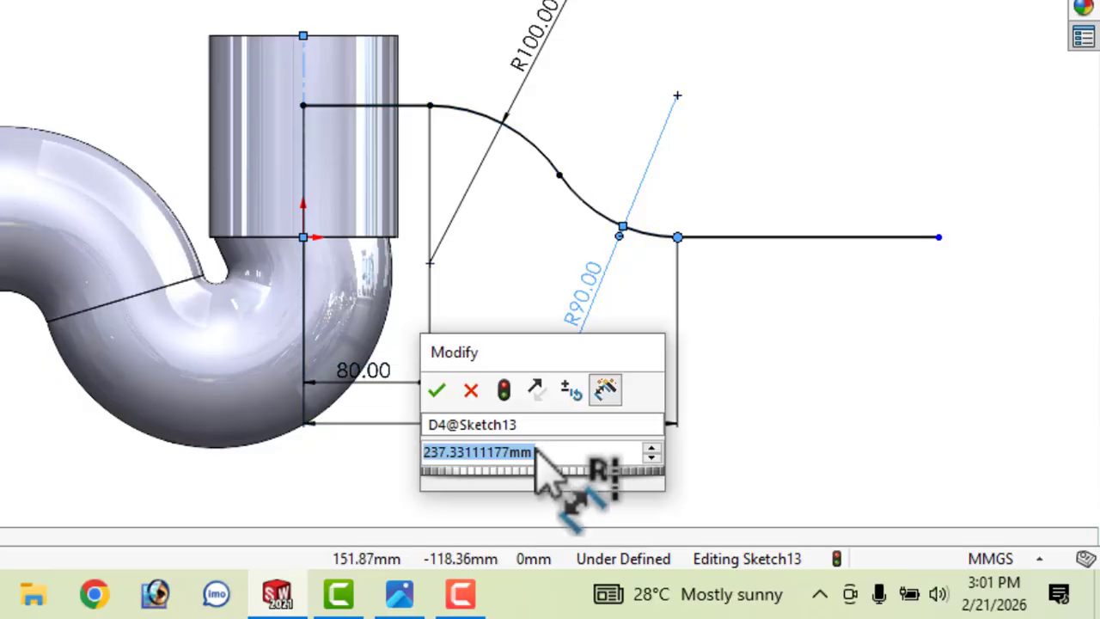
type("208.45")
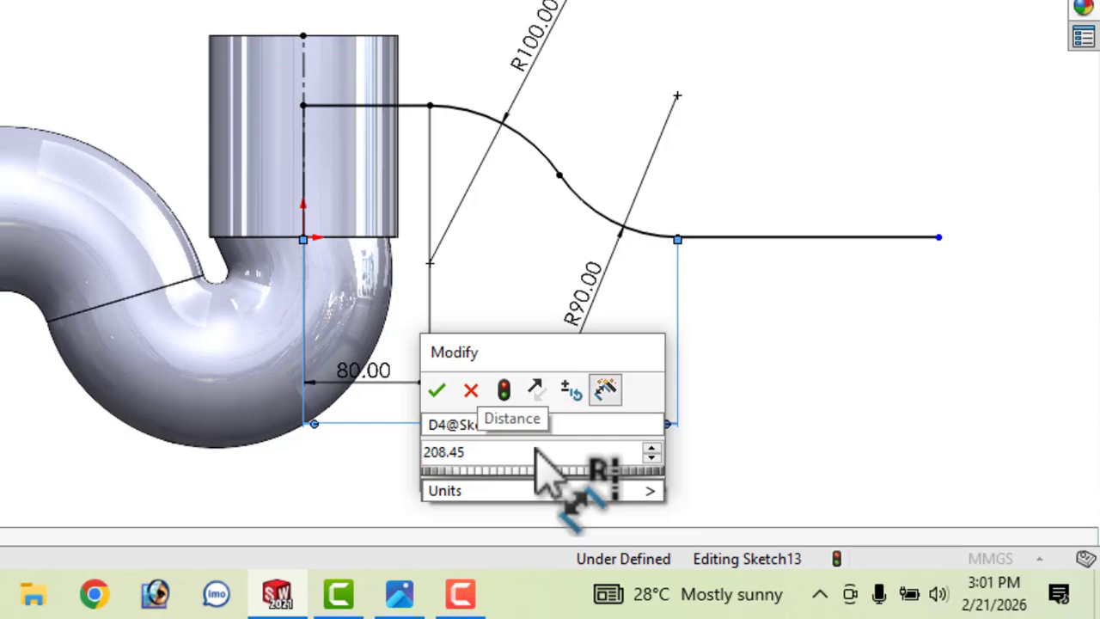
key("Return")
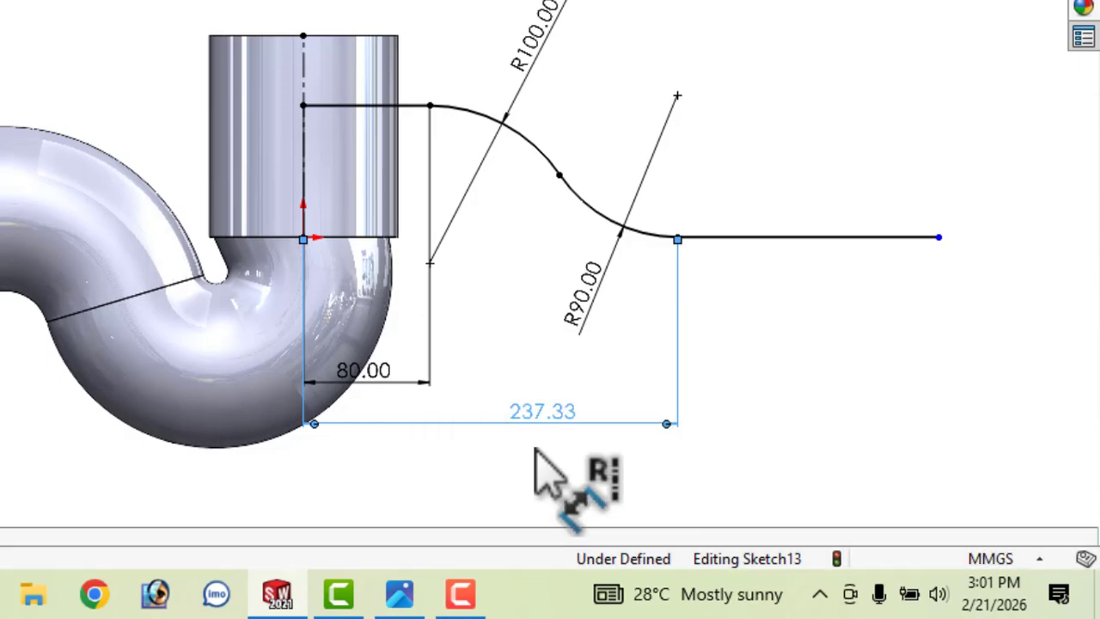
Step: Set the horizontal distance from the vertical construction line to the path's free outer end to 240 mm
left_click(302, 102)
left_click(938, 238)
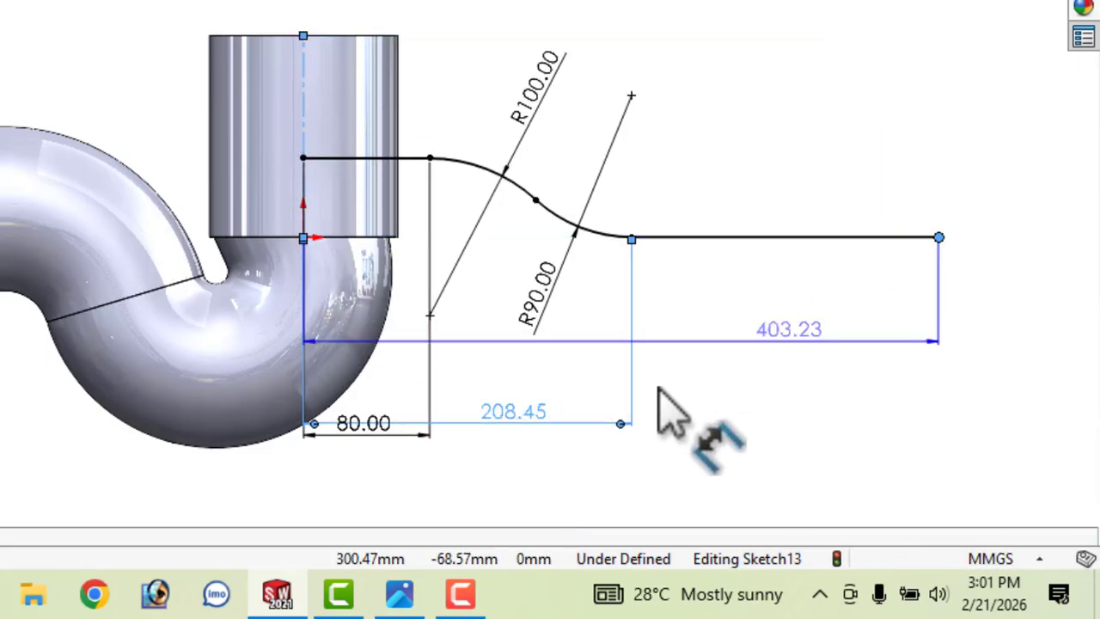
left_click(581, 488)
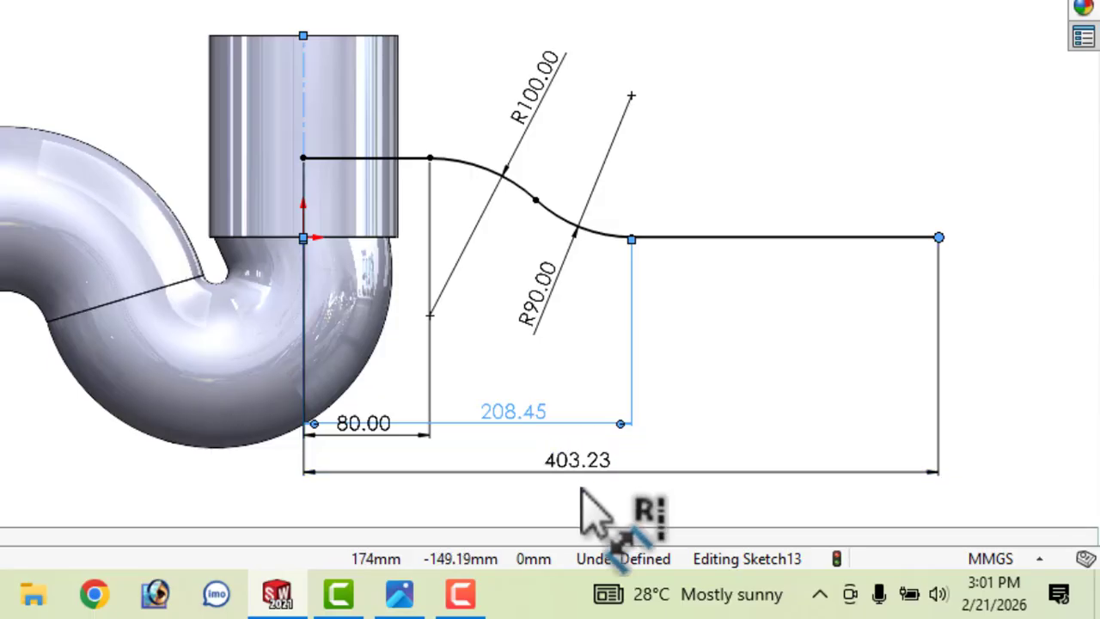
type("240")
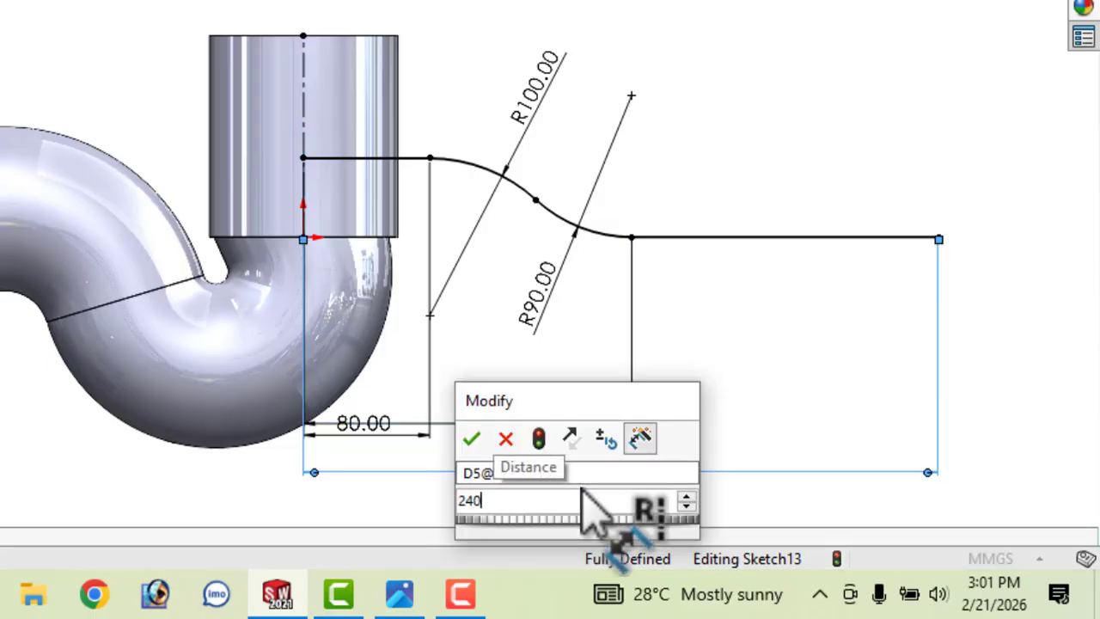
key("Return")
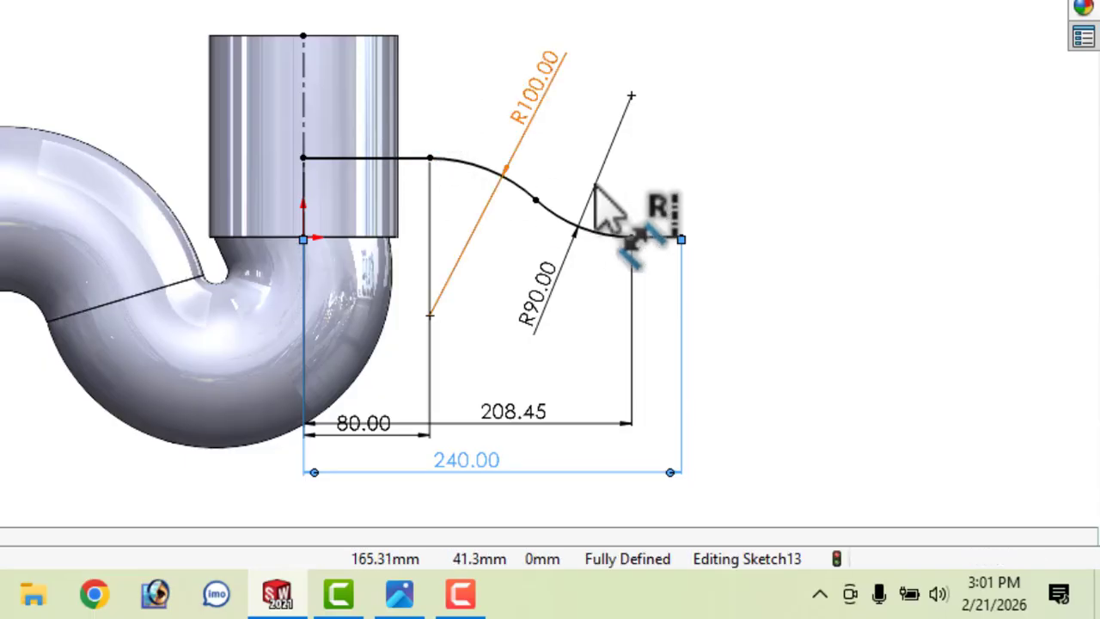
Step: Try to dimension the vertical distance from the cylinder's top edge to the path's free outer end
left_click(378, 35)
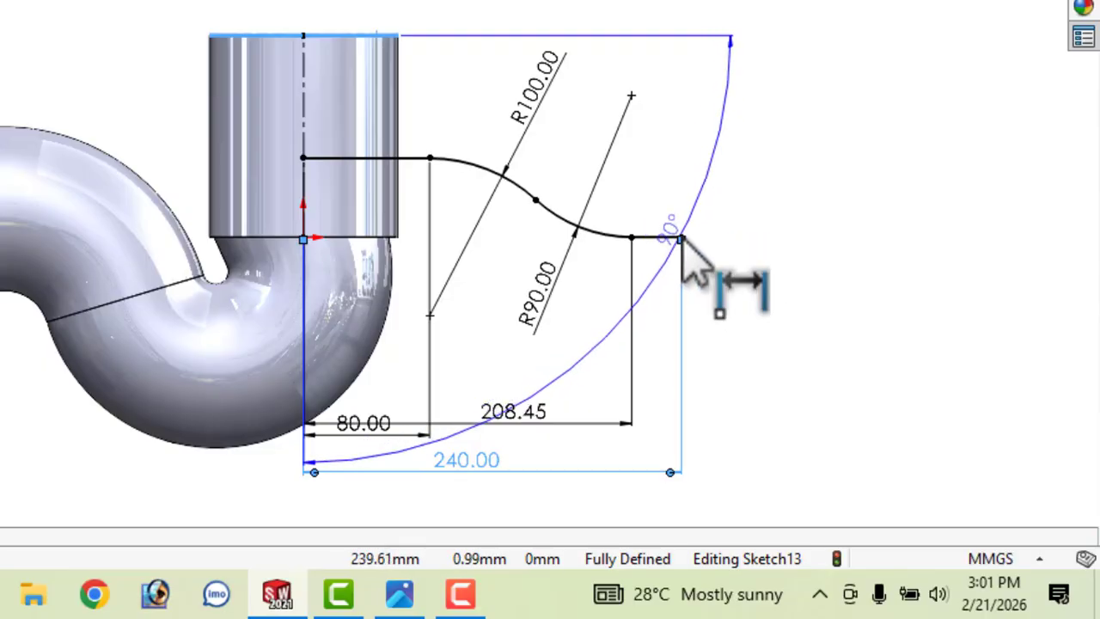
right_click(685, 241)
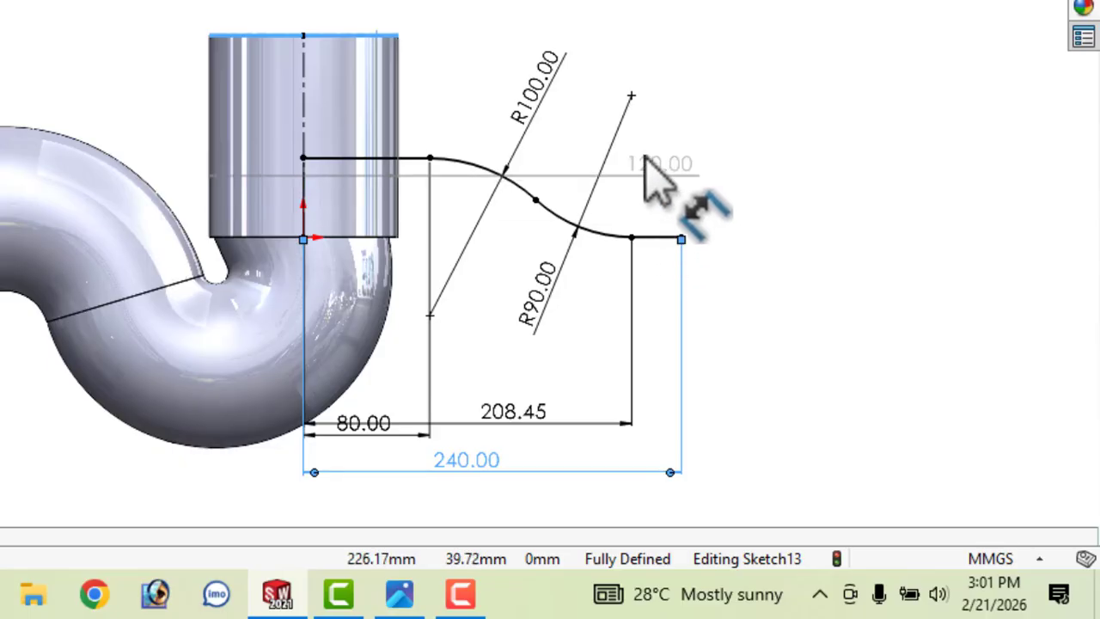
left_click(381, 35)
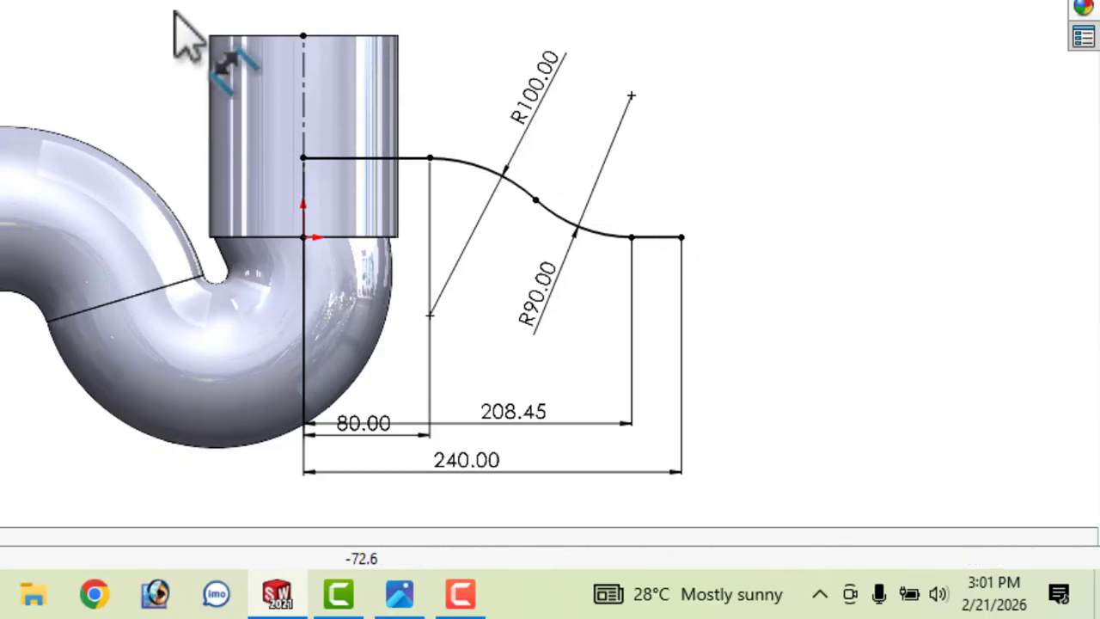
left_click(365, 37)
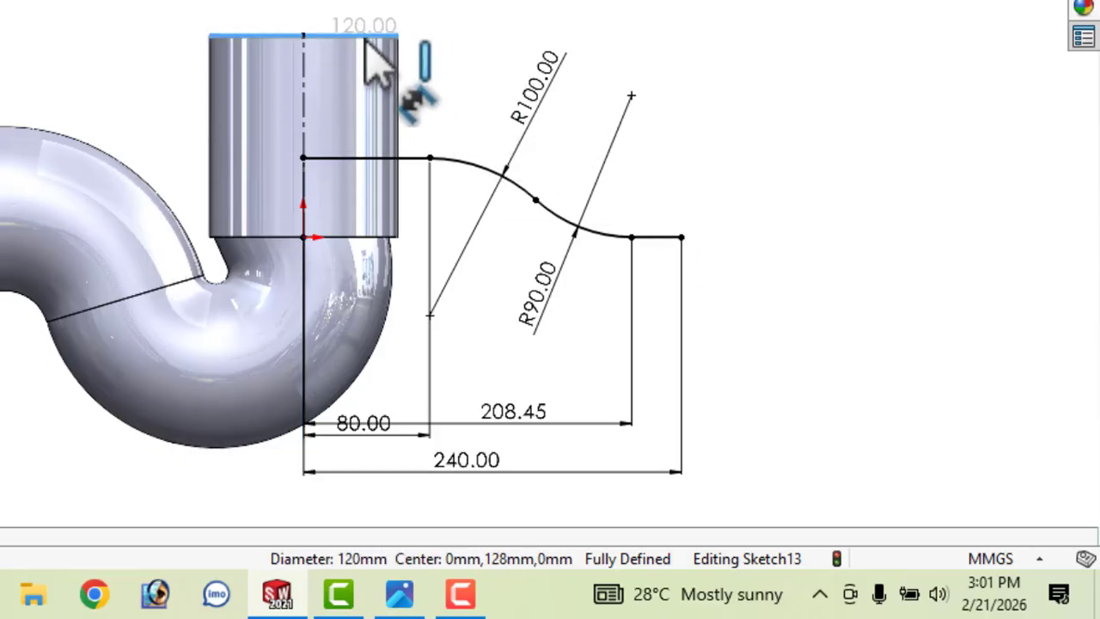
left_click(683, 239)
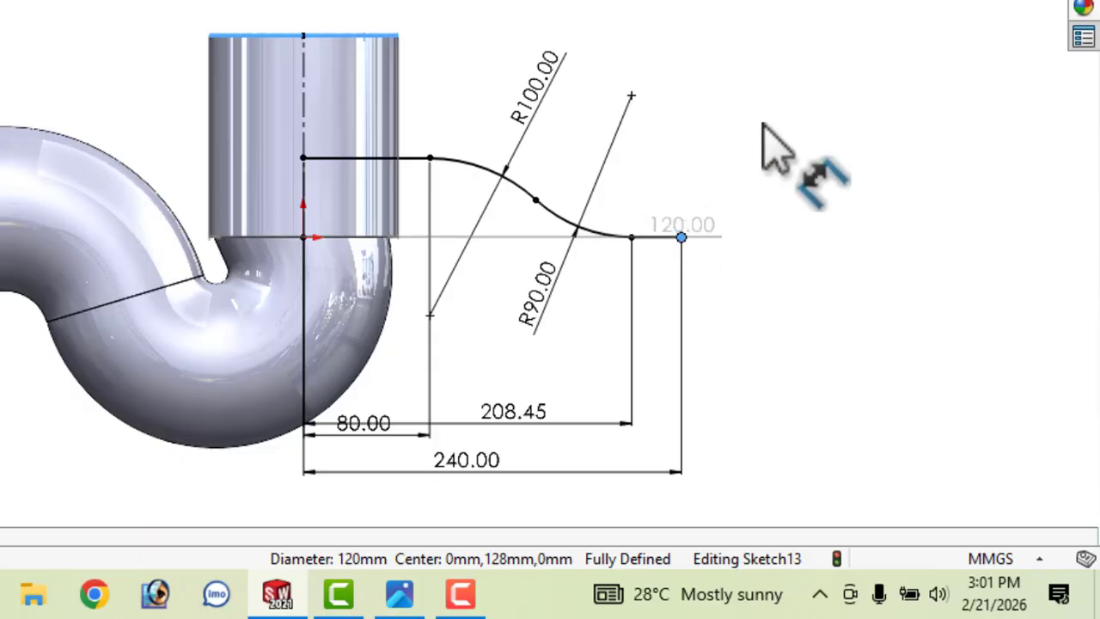
left_click(762, 180)
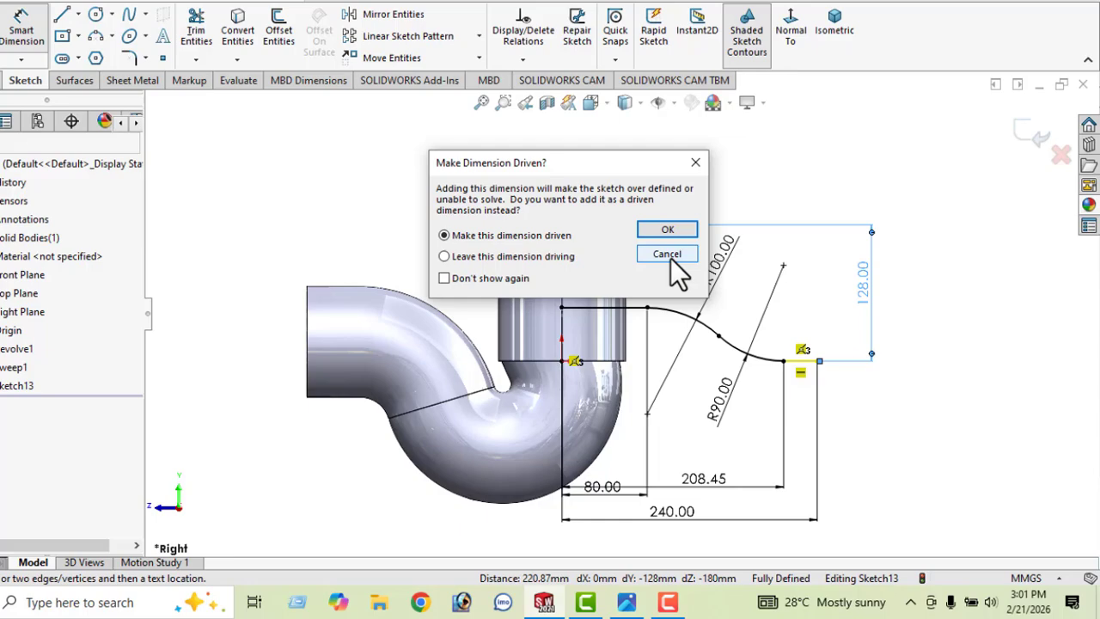
left_click(458, 78)
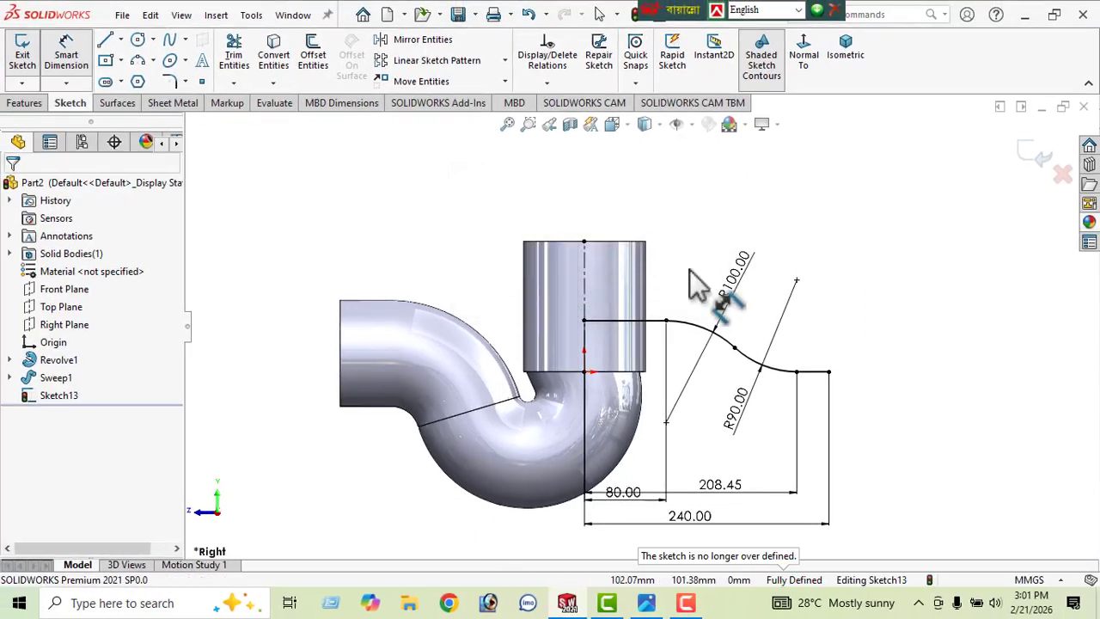
Step: Delete the vertical construction line and set the distance from the cylinder's top edge to the path's upper horizontal line to 60 mm
left_click(584, 322)
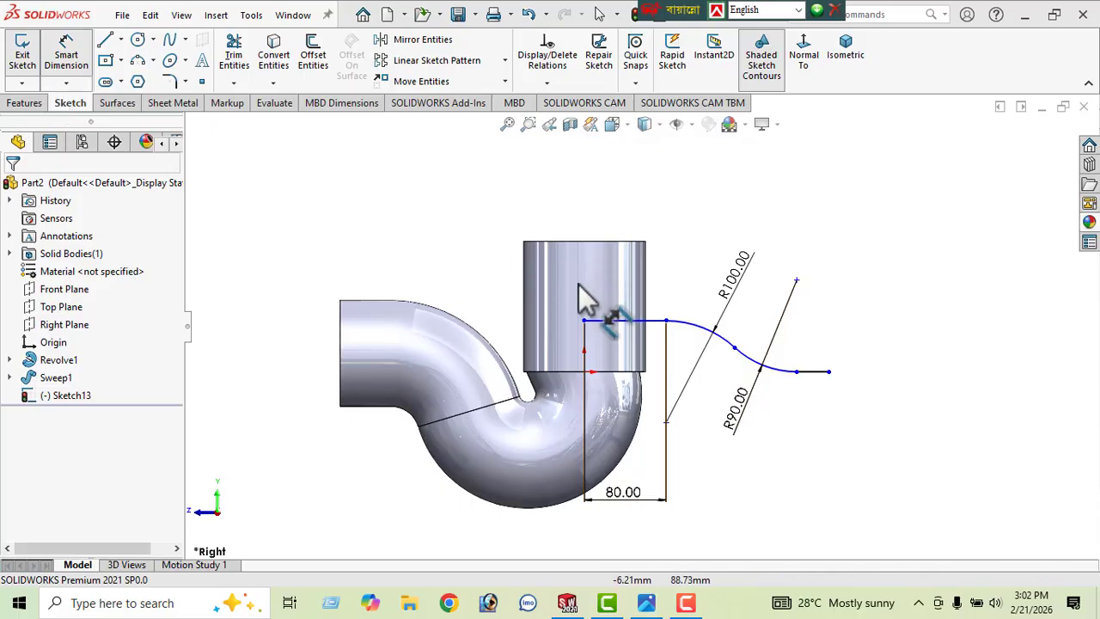
left_click(613, 242)
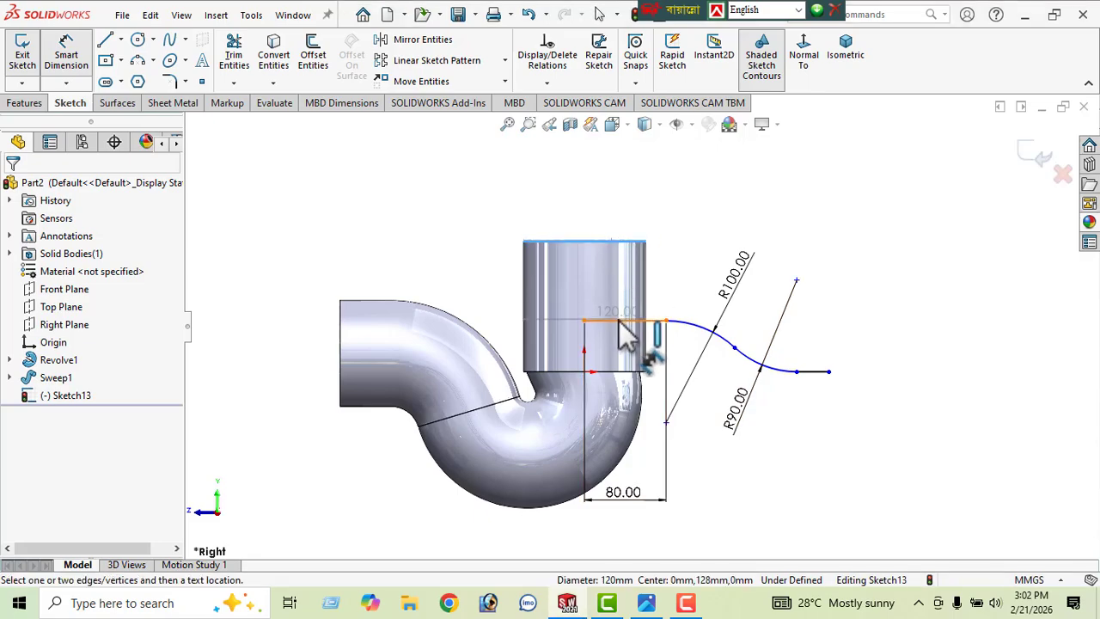
left_click(619, 321)
left_click(514, 294)
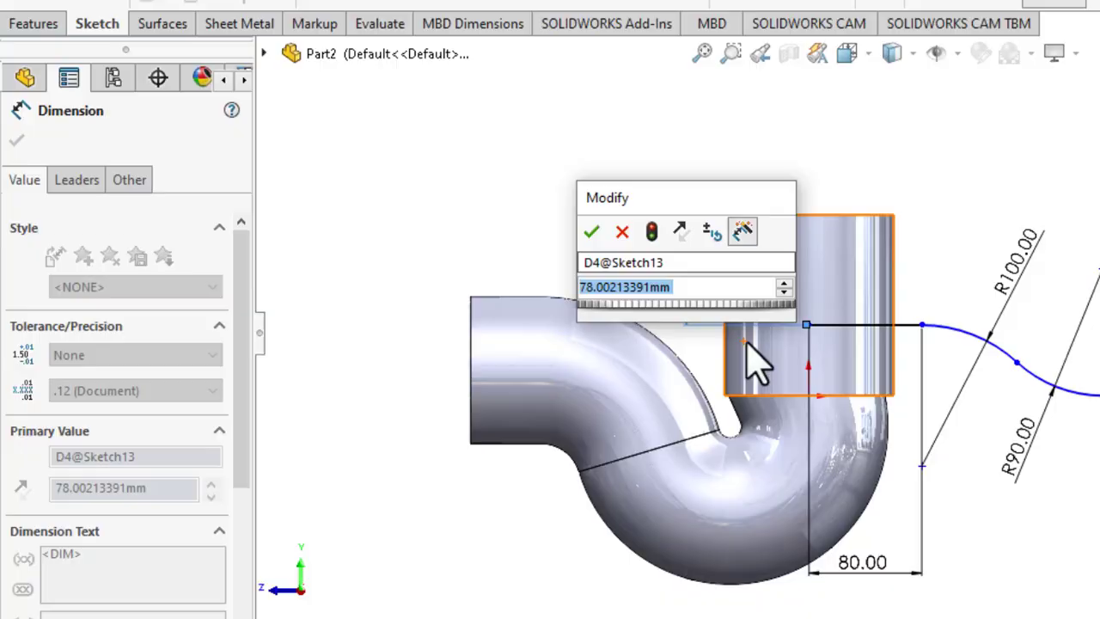
type("60")
key("Return")
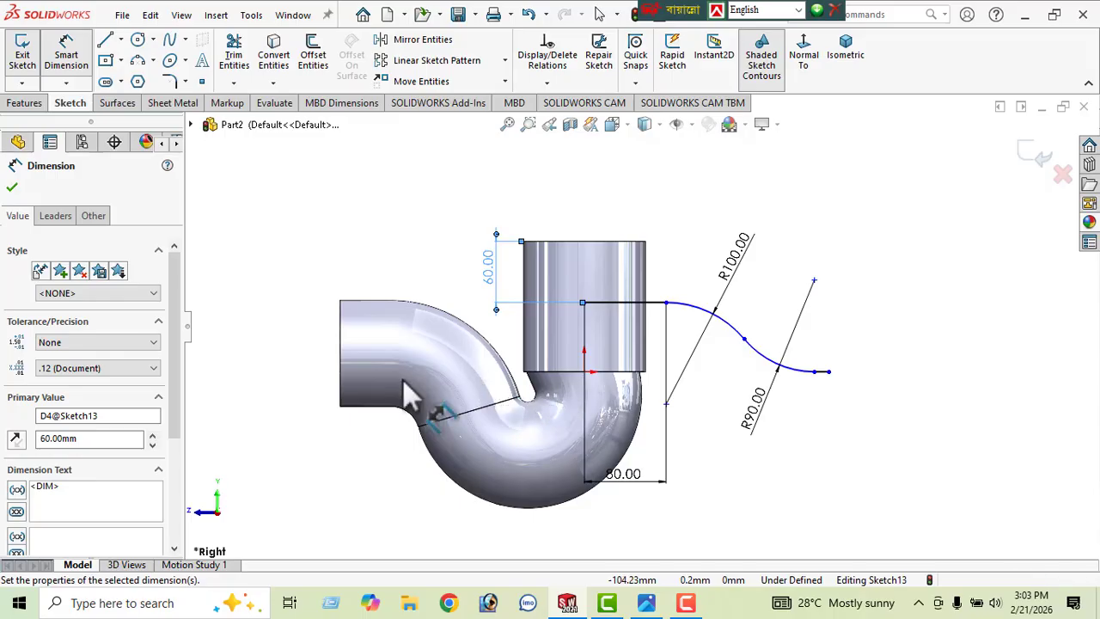
Step: Draw a vertical construction line from the origin to the cylinder's top edge and close the path sketch
left_click(12, 188)
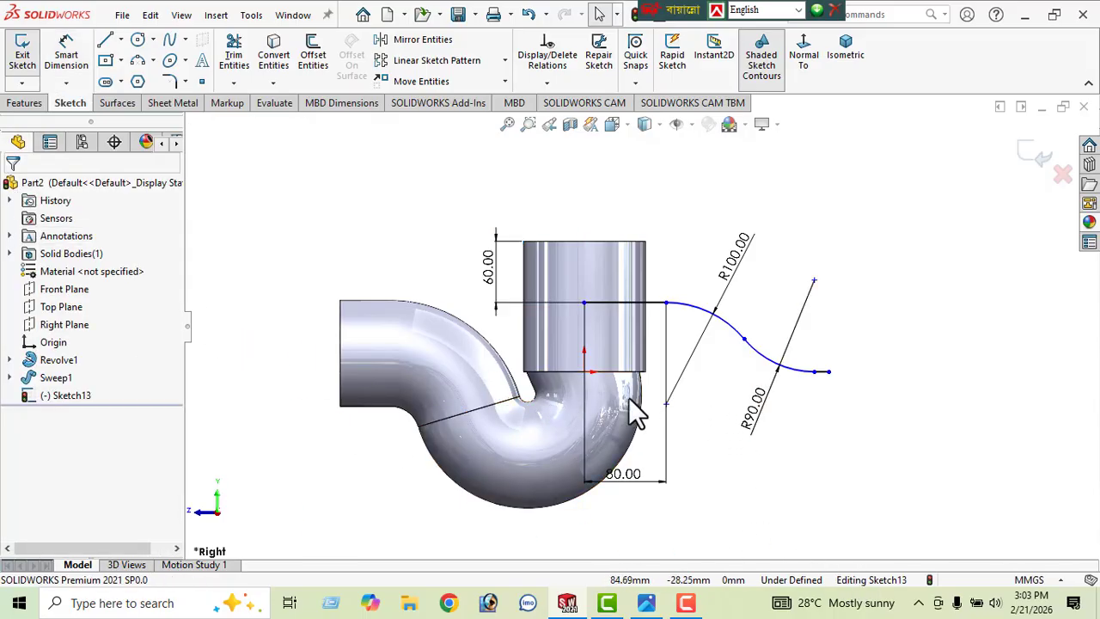
left_click(121, 41)
left_click(129, 78)
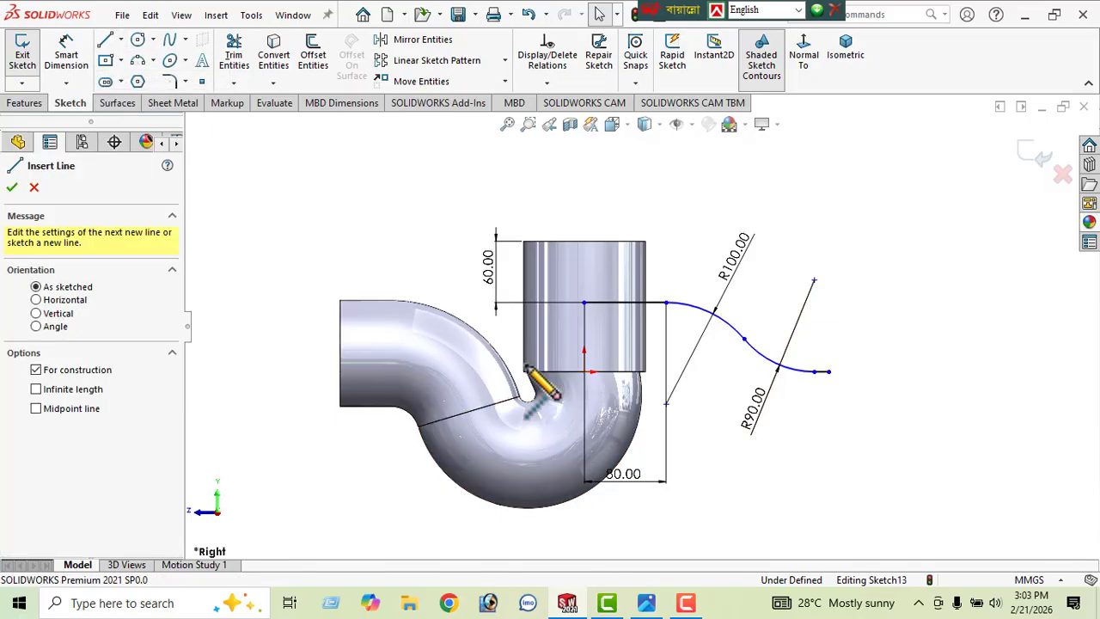
left_click(583, 372)
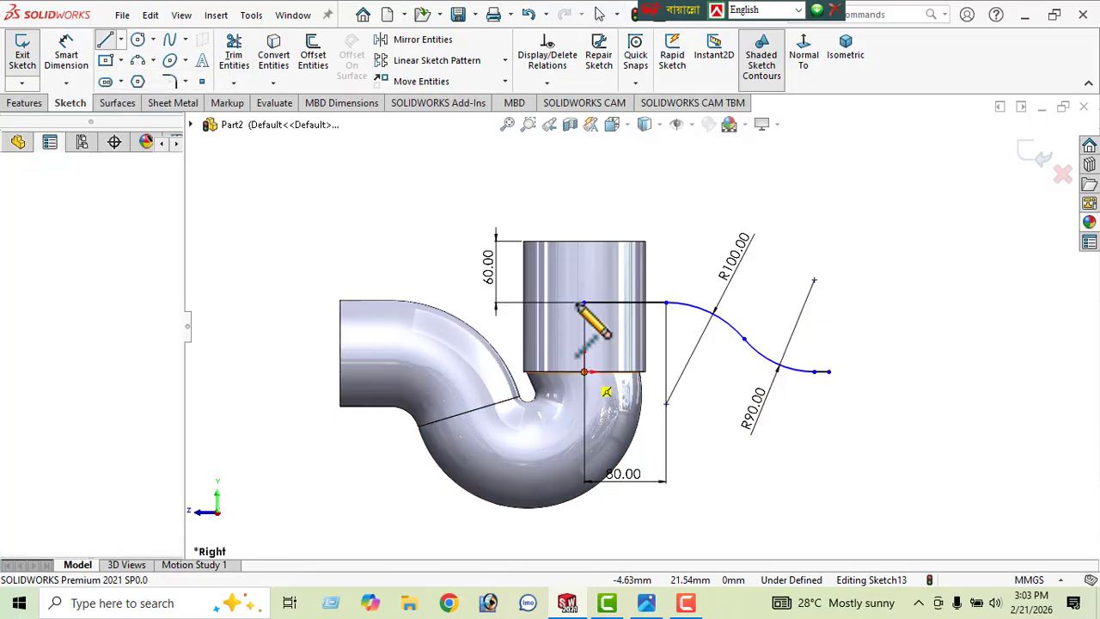
left_click(583, 241)
right_click(374, 201)
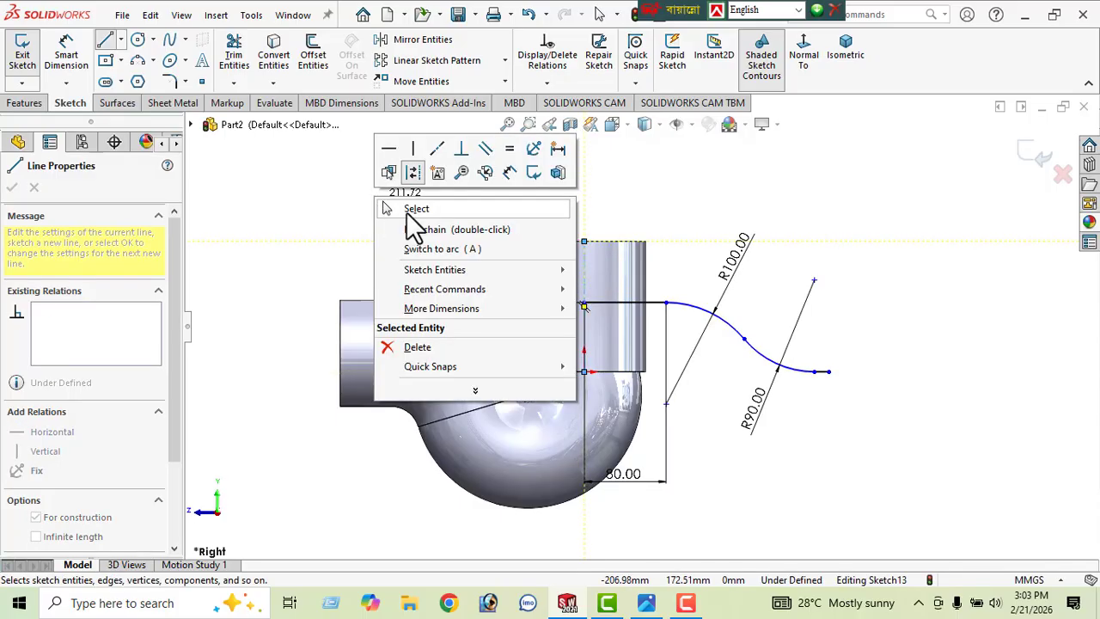
left_click(418, 228)
key("Escape")
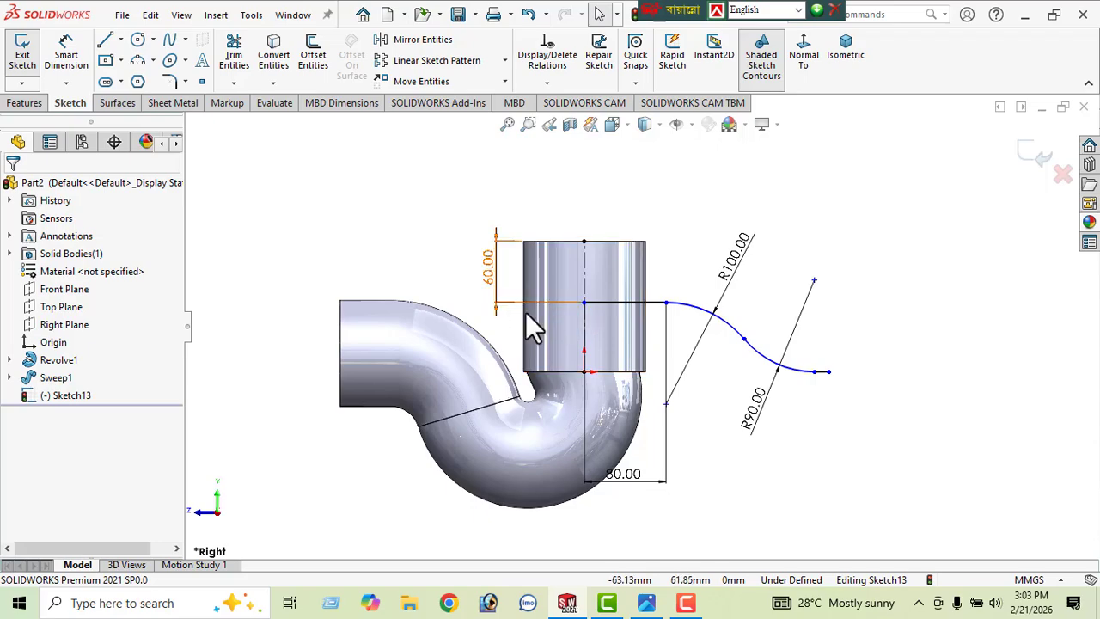
left_click(1037, 163)
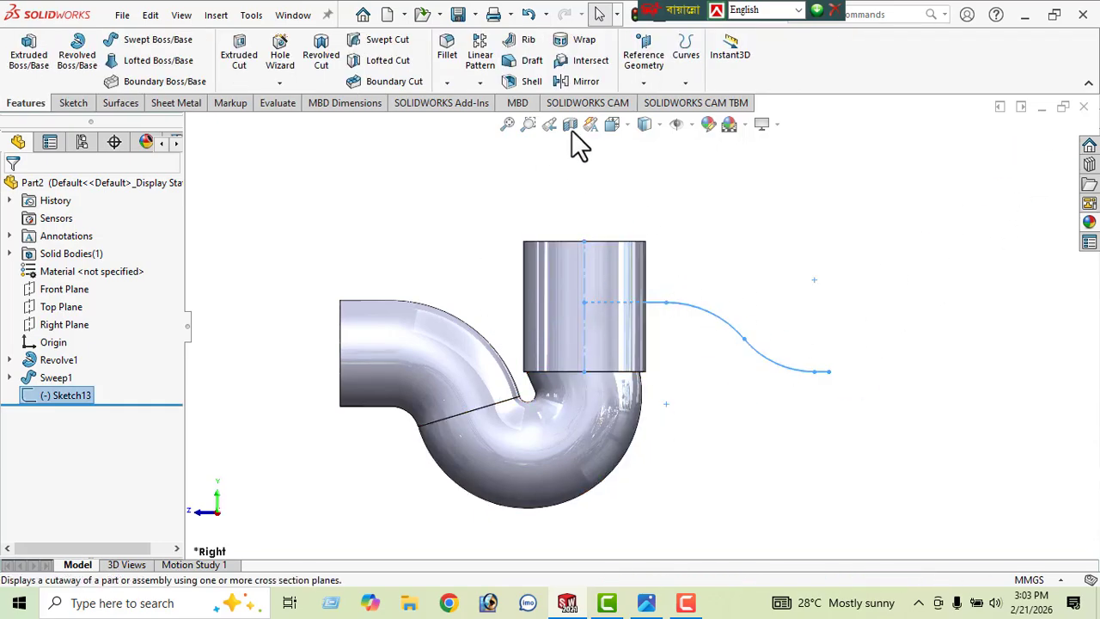
Step: Sweep a circular profile of 104 mm diameter along the second S-shaped path
left_click(161, 42)
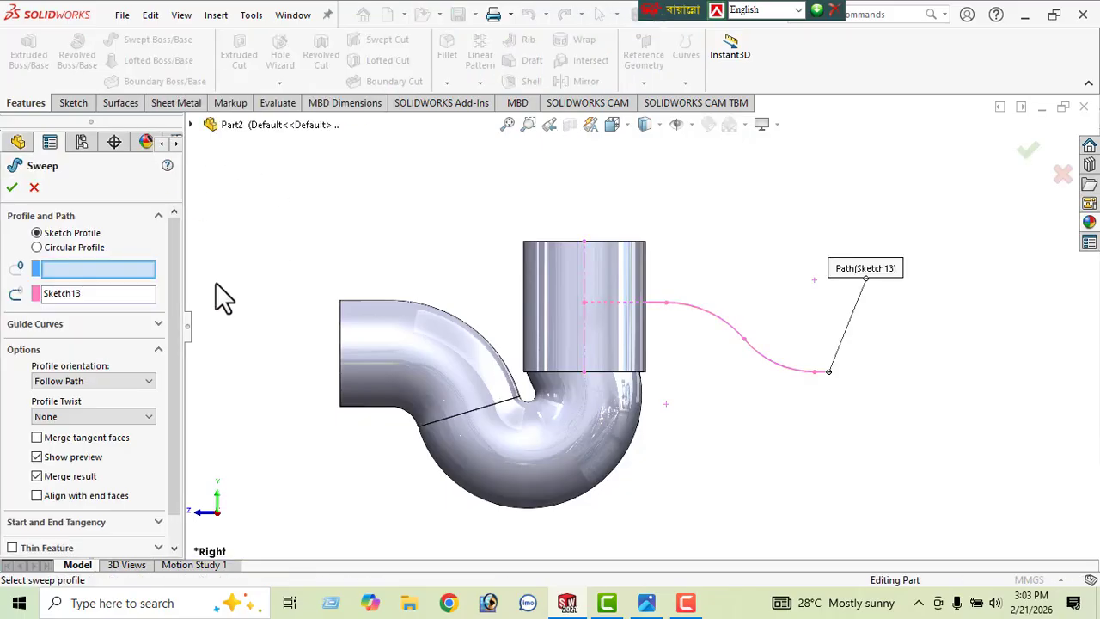
left_click(49, 249)
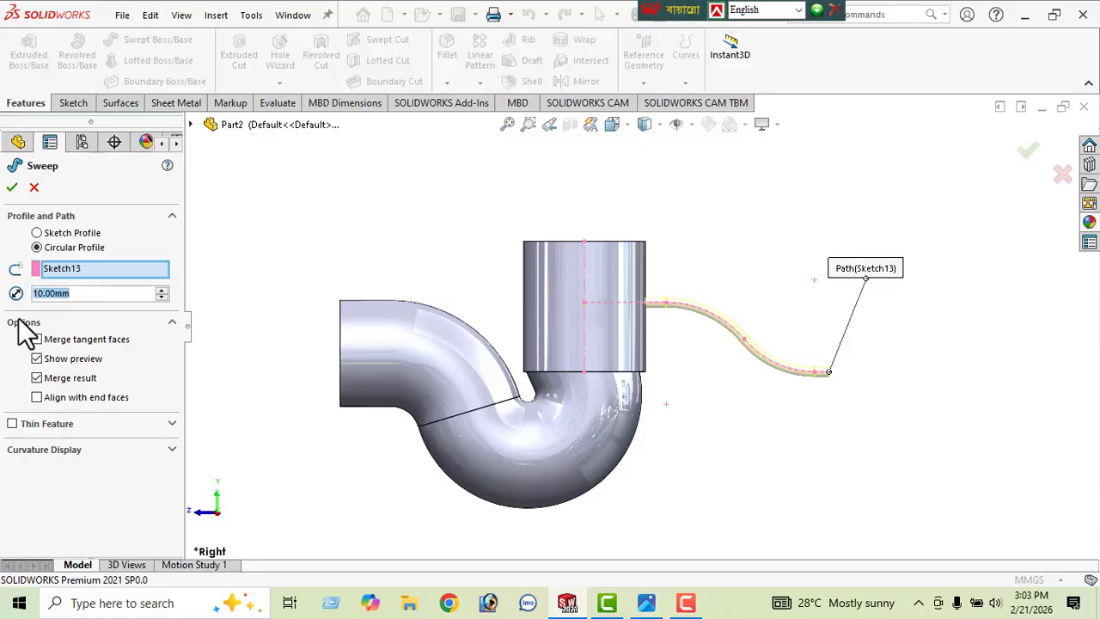
type("104")
key("Return")
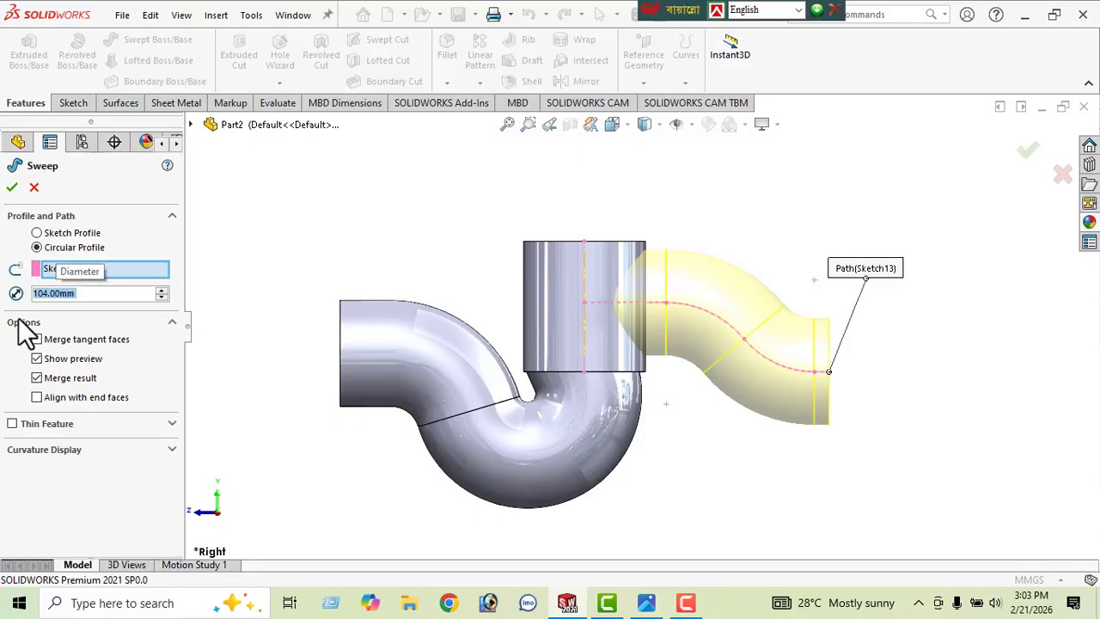
middle_click_drag(698, 353, 640, 340)
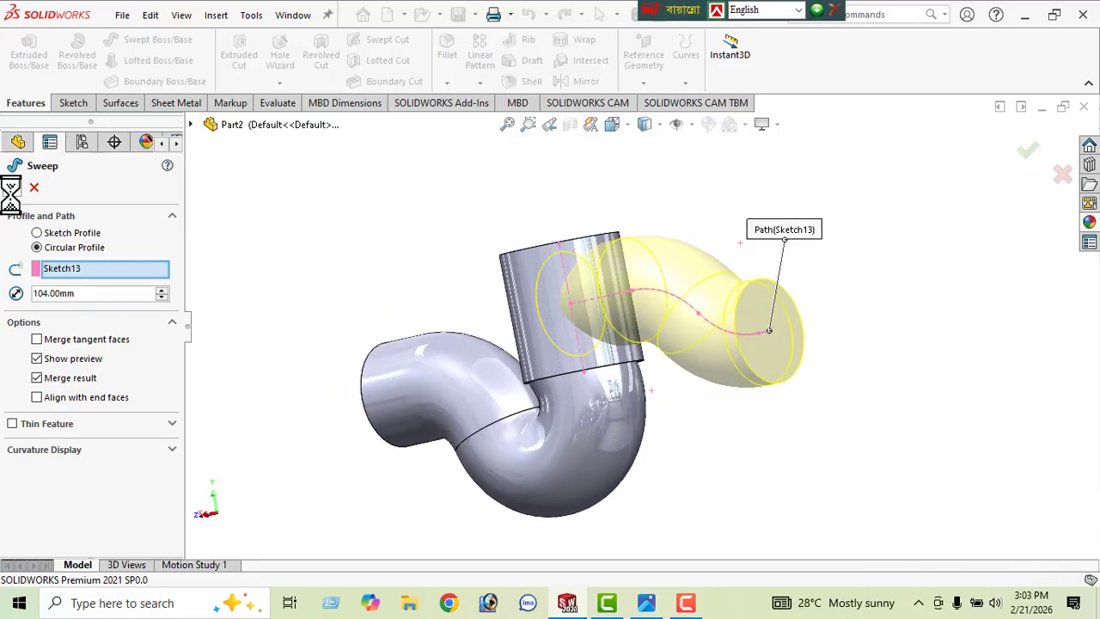
middle_click_drag(486, 333, 619, 312)
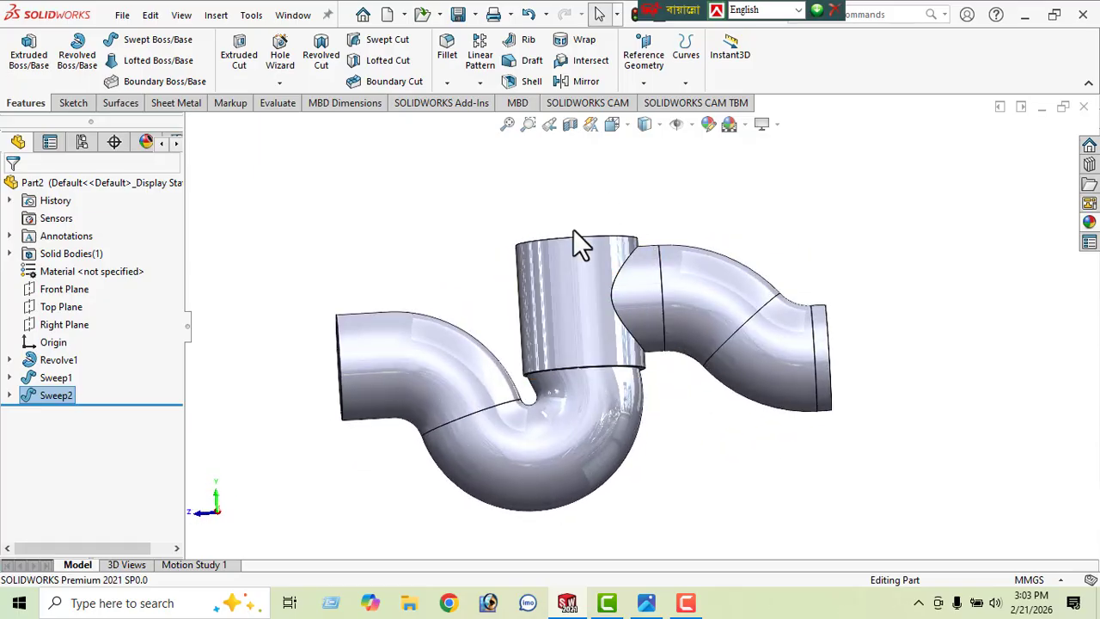
Step: On the Right Plane, sketch a closed flange profile with a slanted outer side and small step, starting from the first pipe's free end centre
left_click(57, 325)
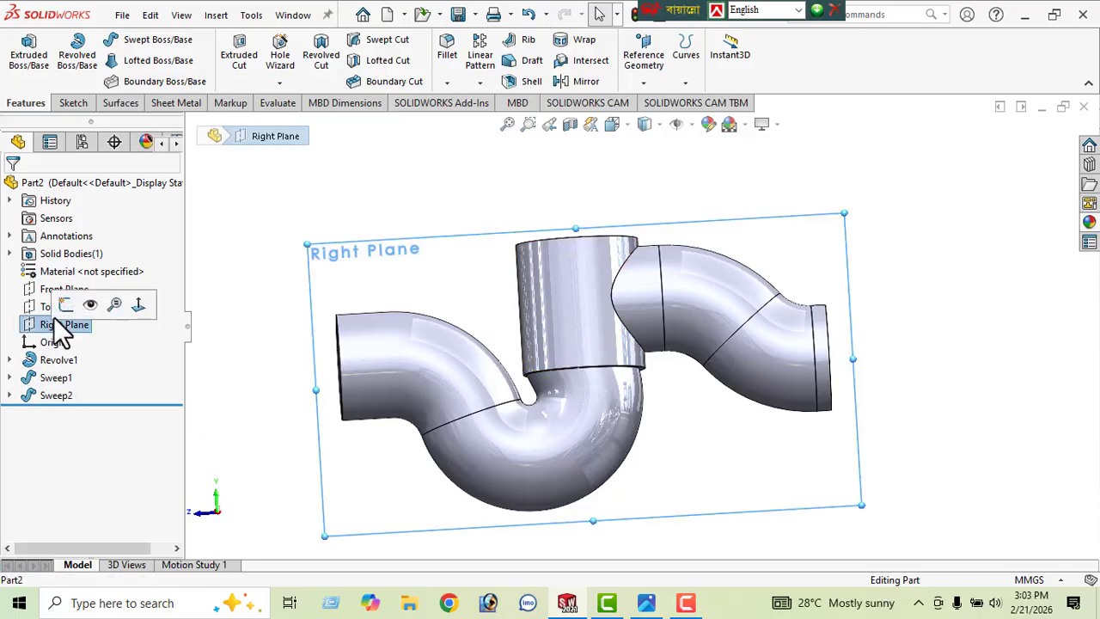
left_click(64, 306)
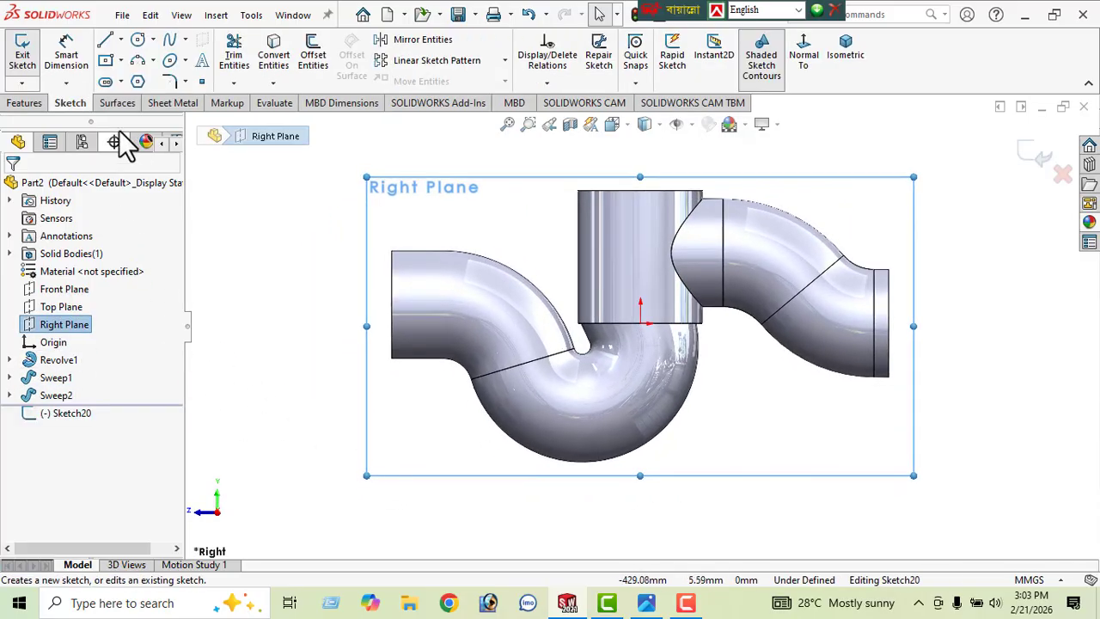
left_click(105, 41)
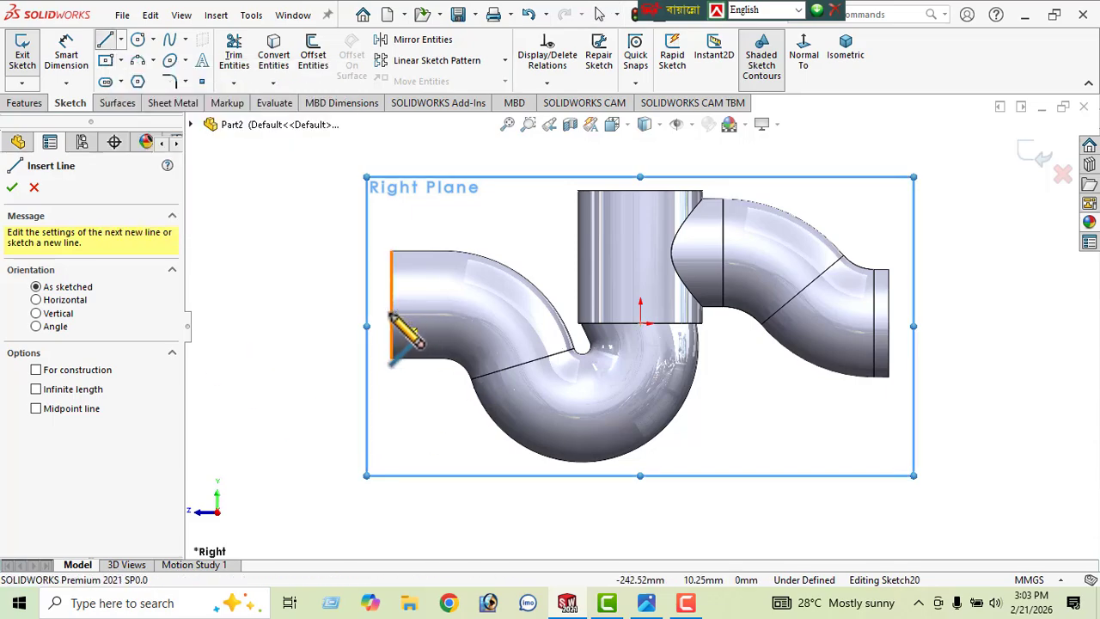
left_click(391, 304)
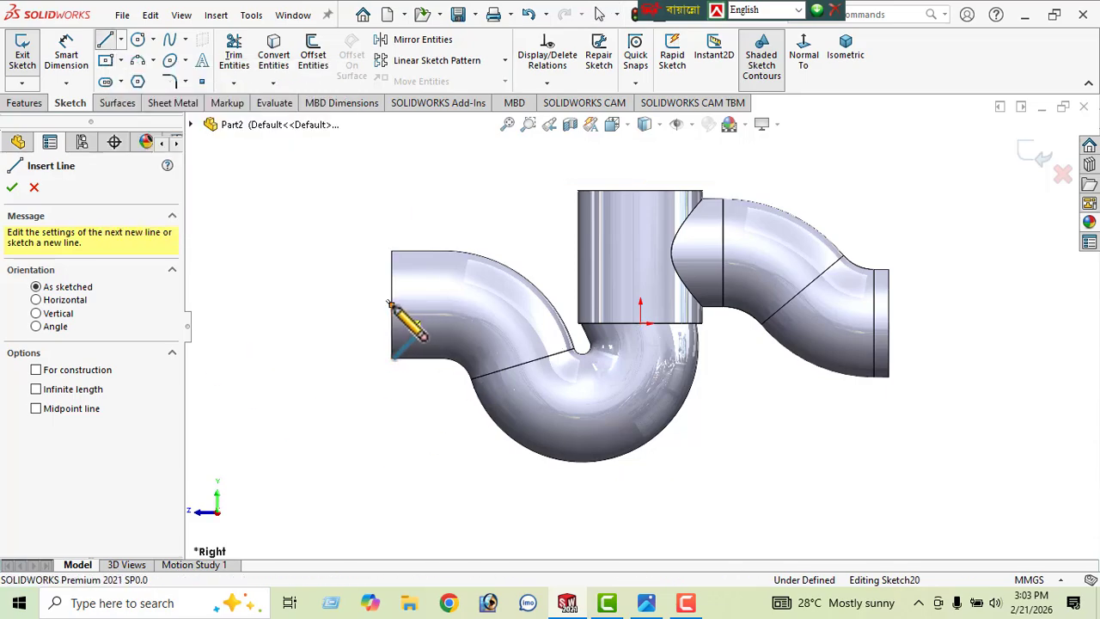
left_click(444, 305)
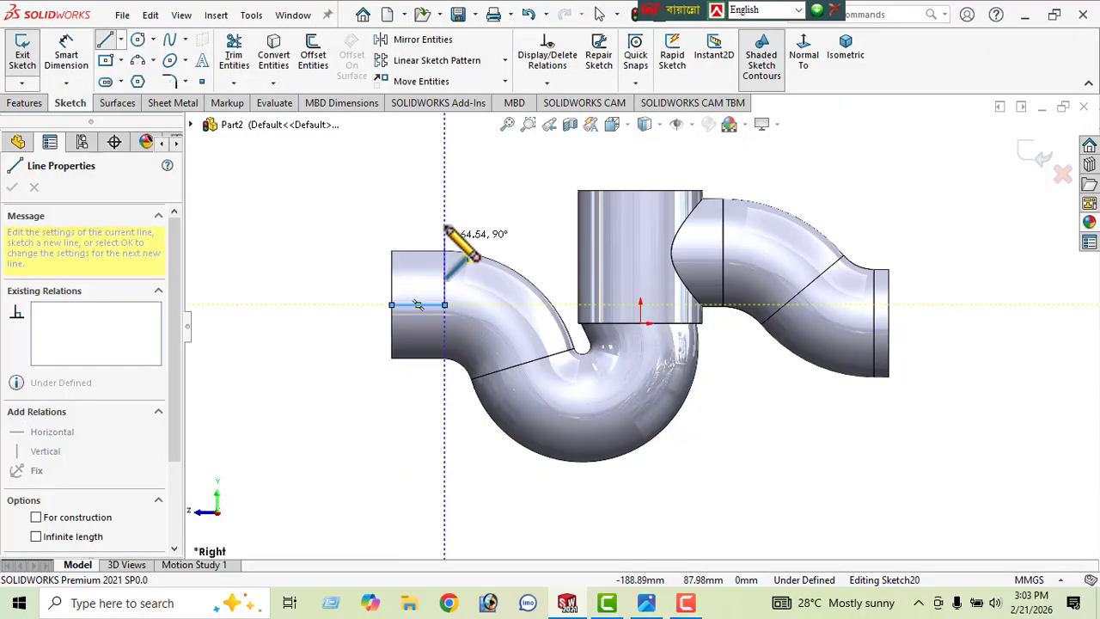
left_click(444, 163)
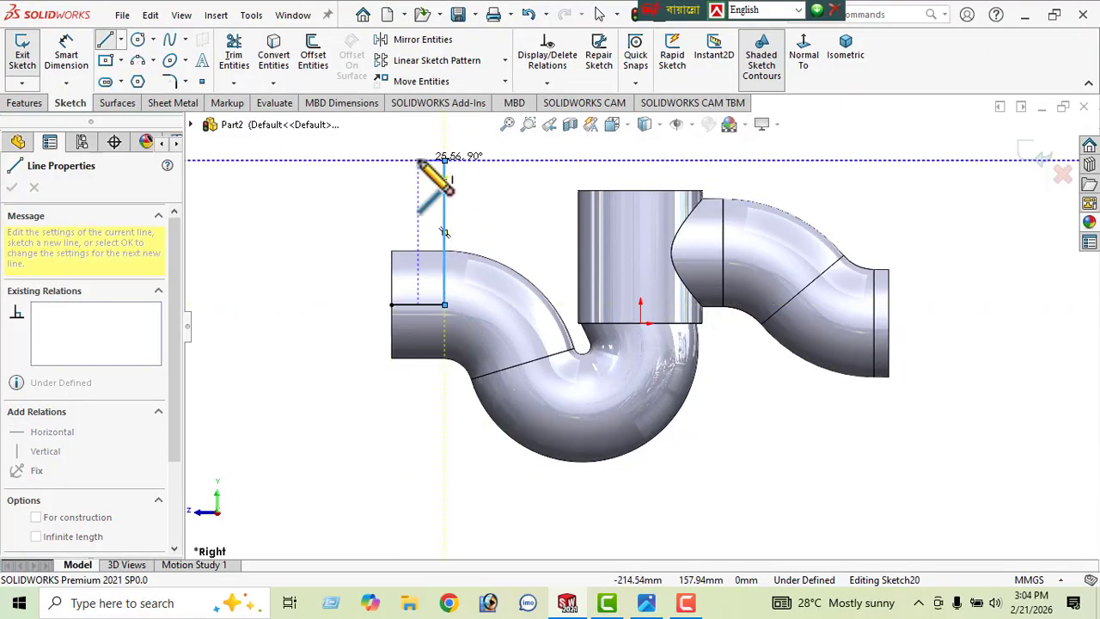
left_click(412, 161)
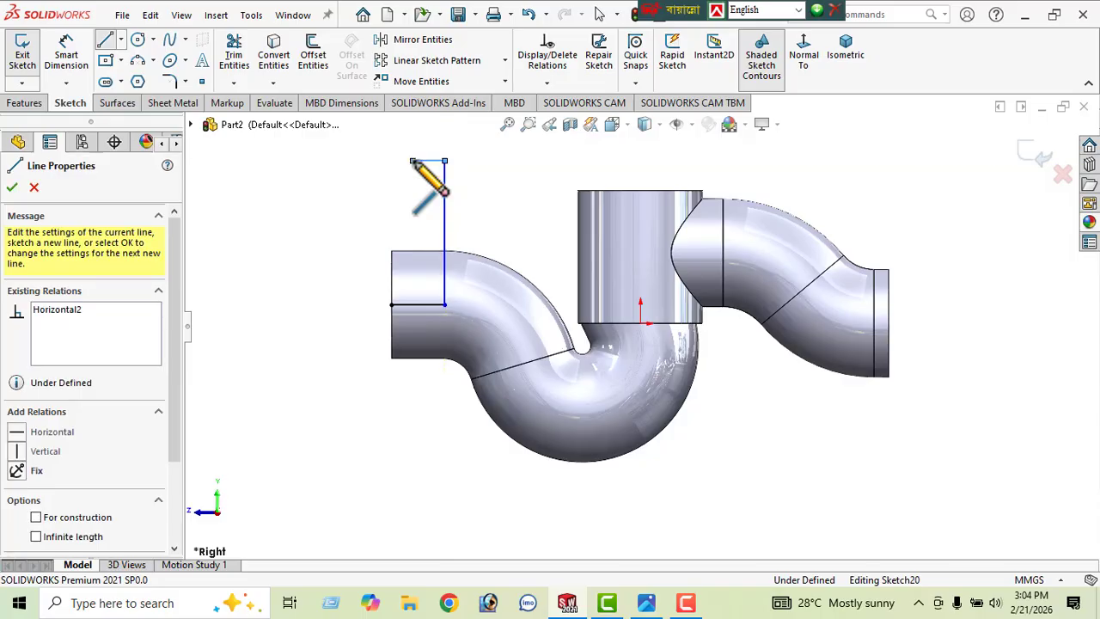
left_click(401, 226)
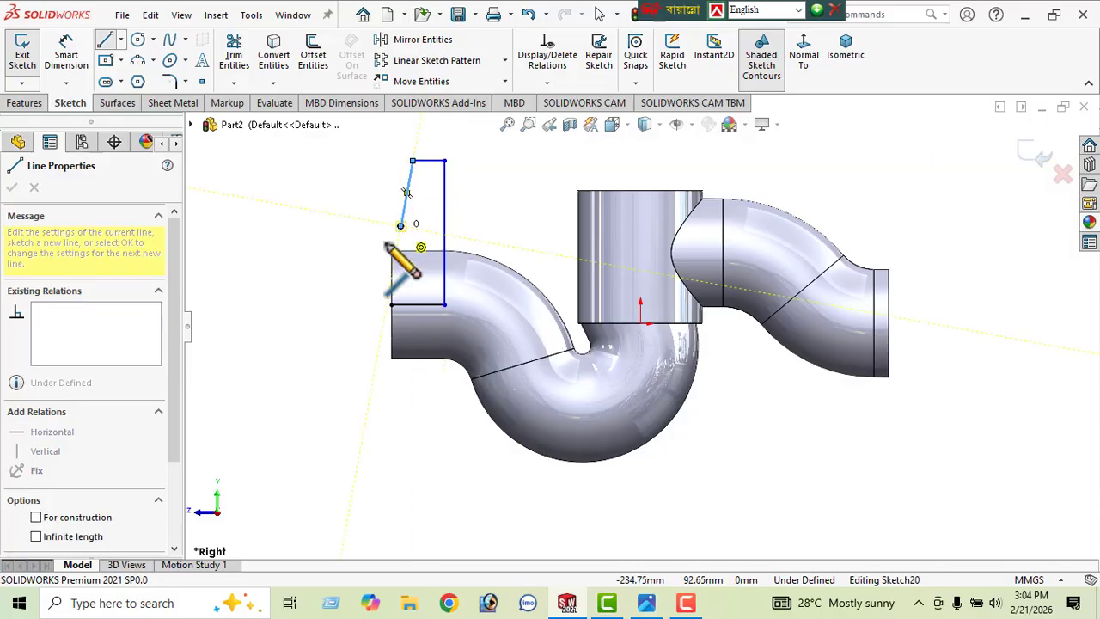
left_click(392, 226)
left_click(392, 304)
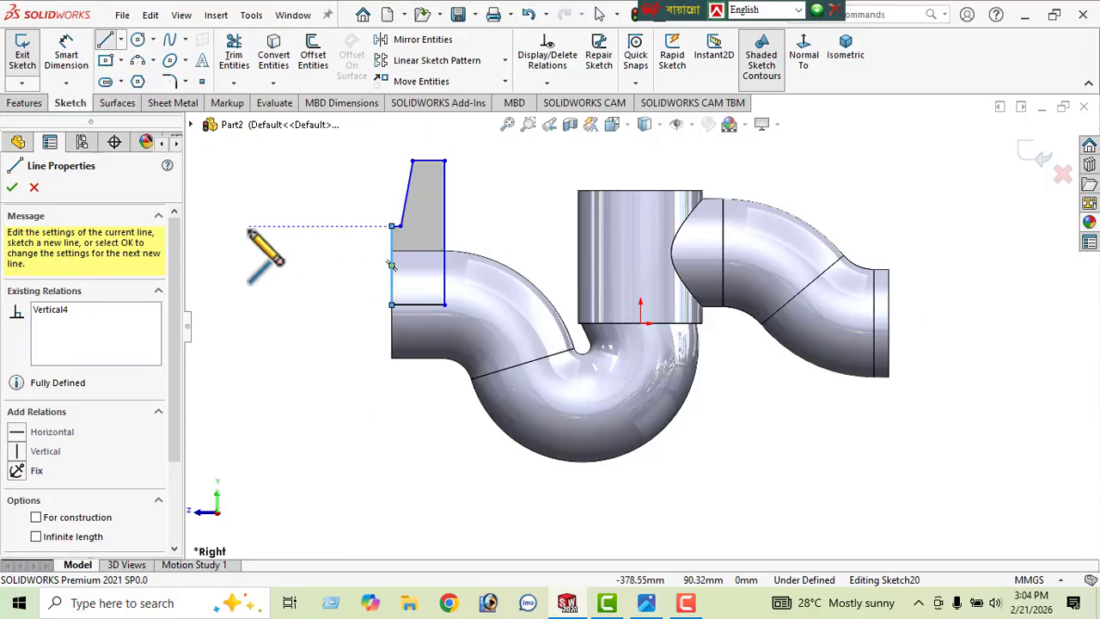
right_click(249, 229)
left_click(279, 244)
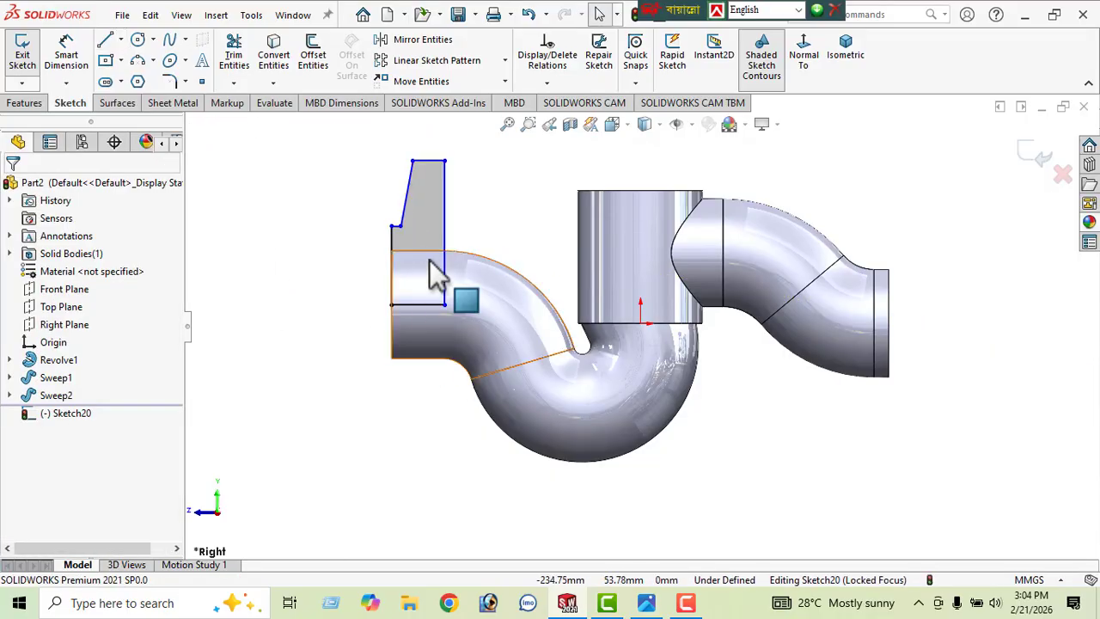
Step: Set the flange profile's width between its two vertical lines to 40 mm
left_click(68, 69)
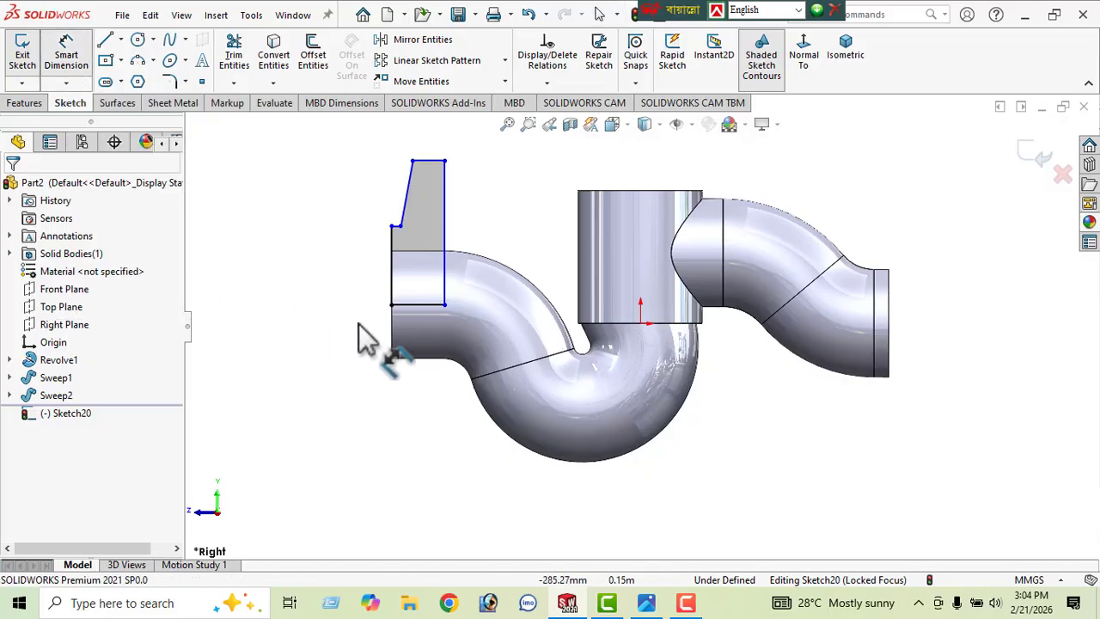
left_click(400, 269)
left_click(445, 254)
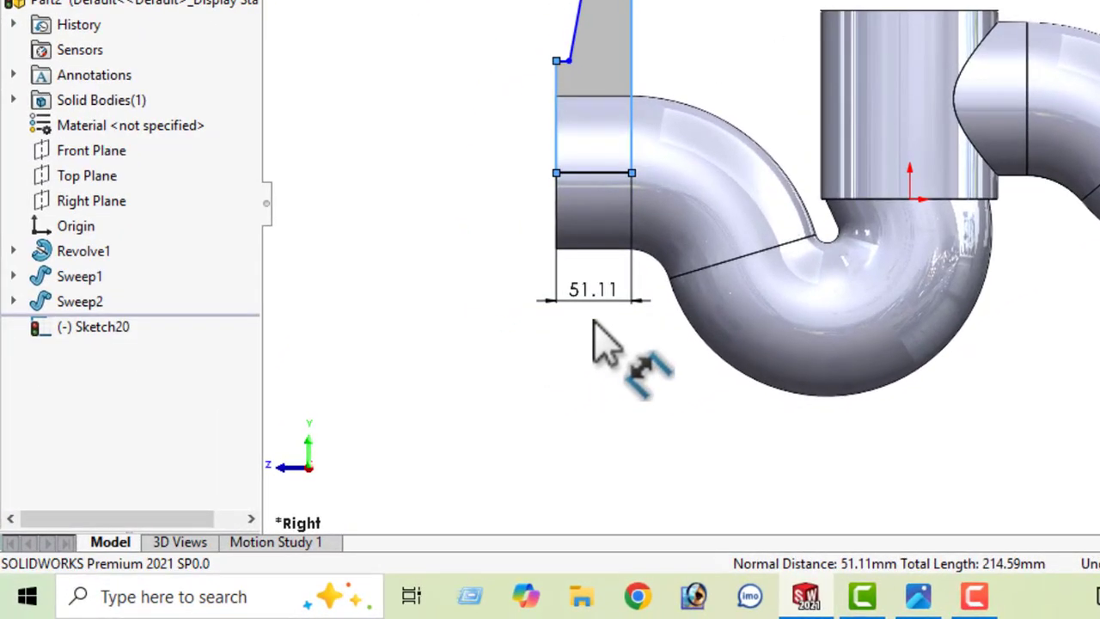
left_click(539, 339)
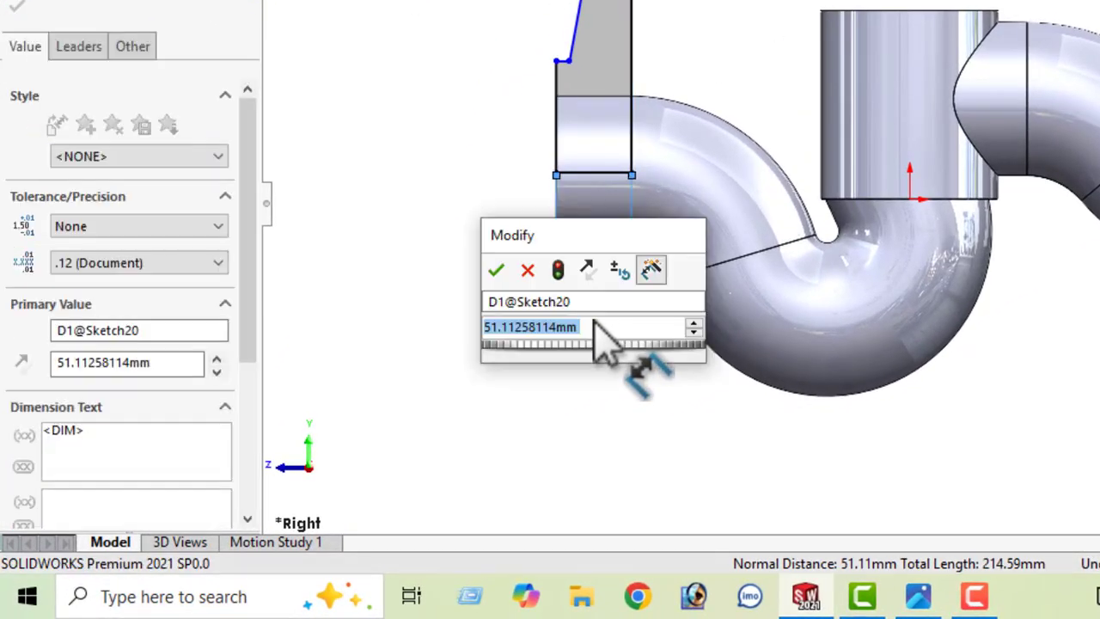
type("40")
key("Return")
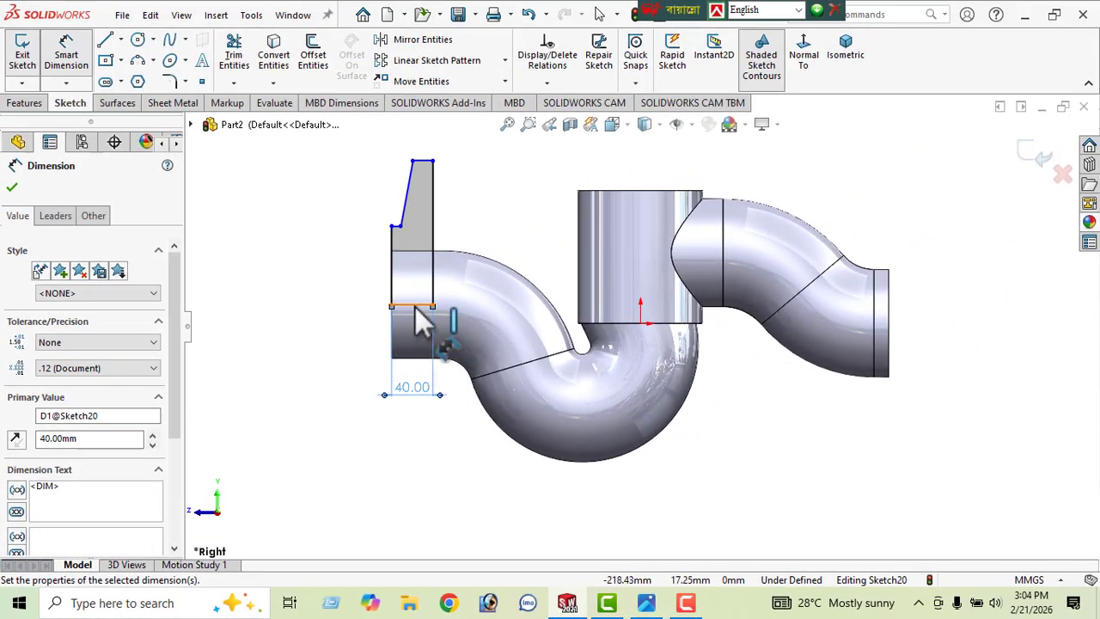
Step: Set the flange profile's height from its bottom line to its top line to 252/2 (126 mm)
left_click(416, 307)
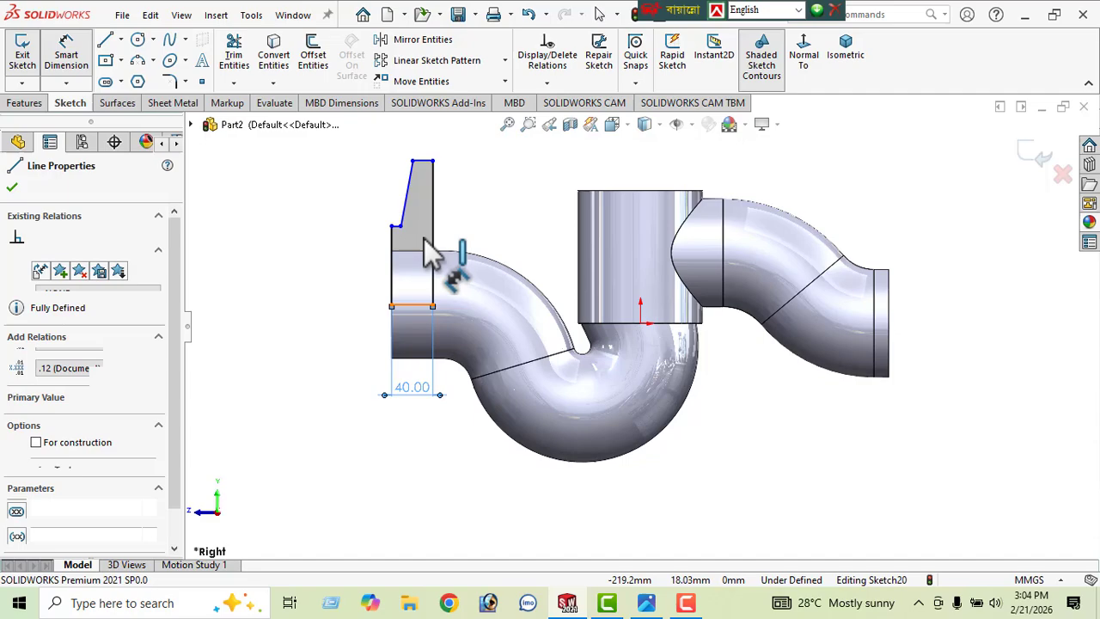
left_click(424, 162)
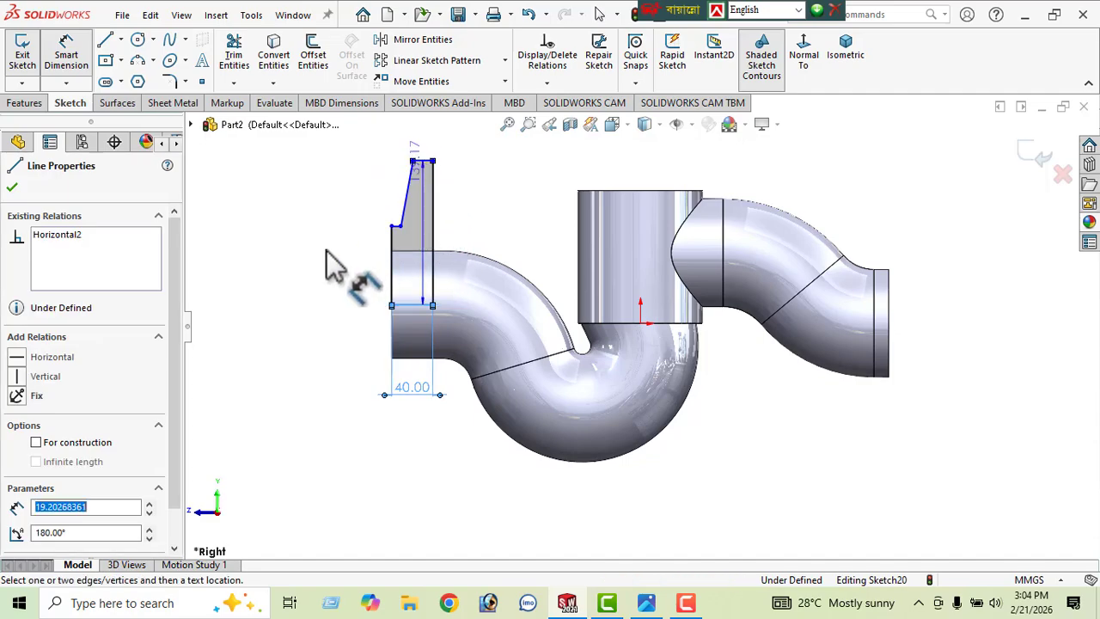
left_click(337, 303)
type("252/2")
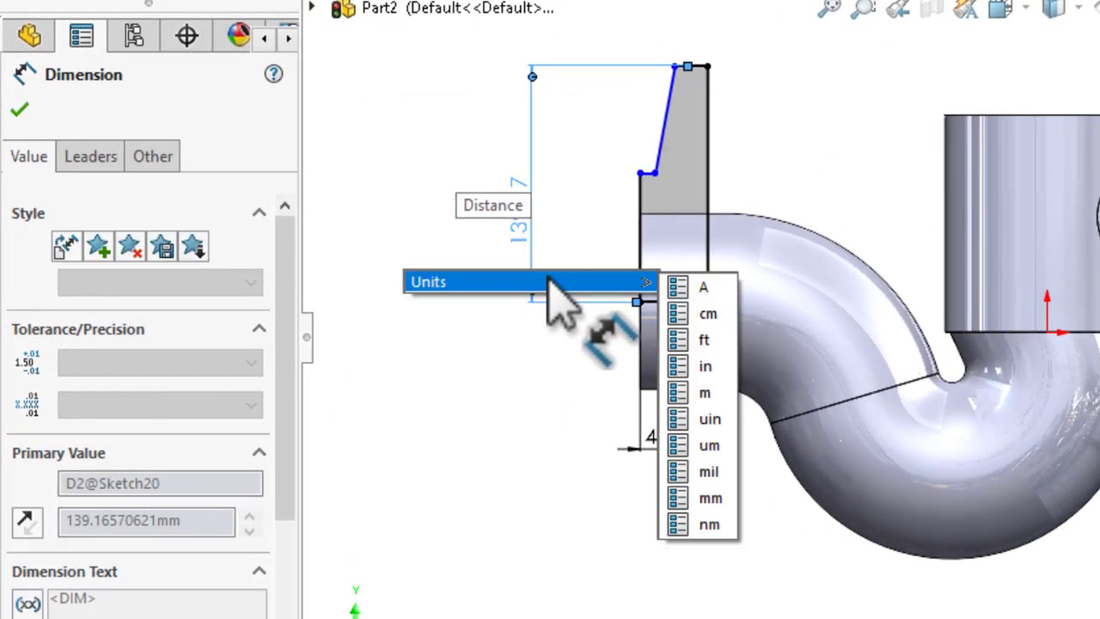
key("Return")
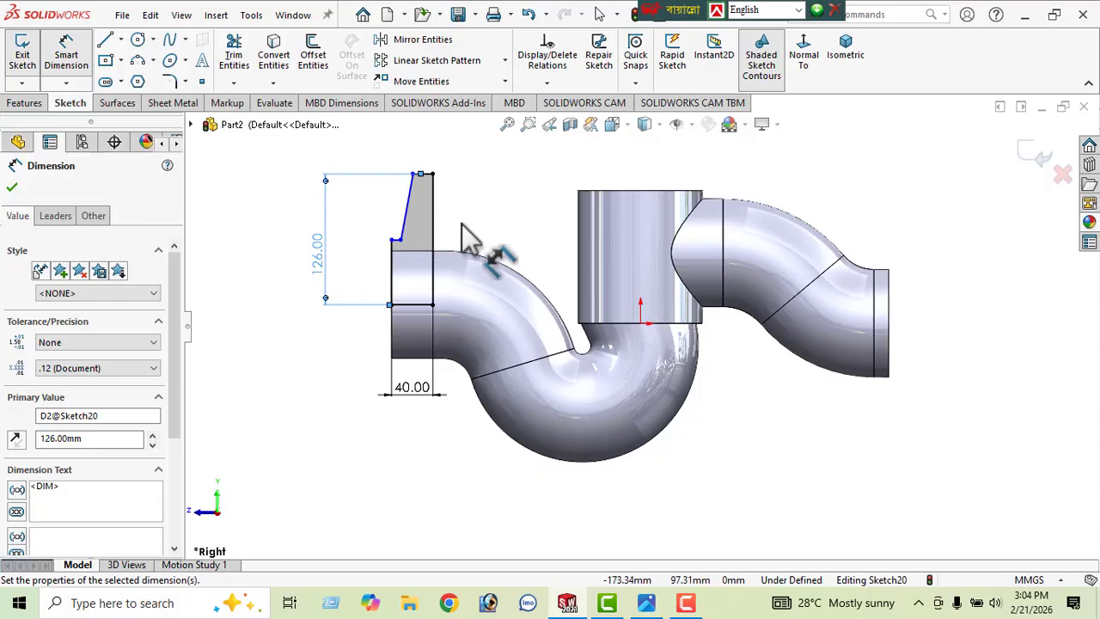
Step: Set the length of the profile's short vertical line at the pipe's end face to 130/2 (65 mm)
left_click(391, 268)
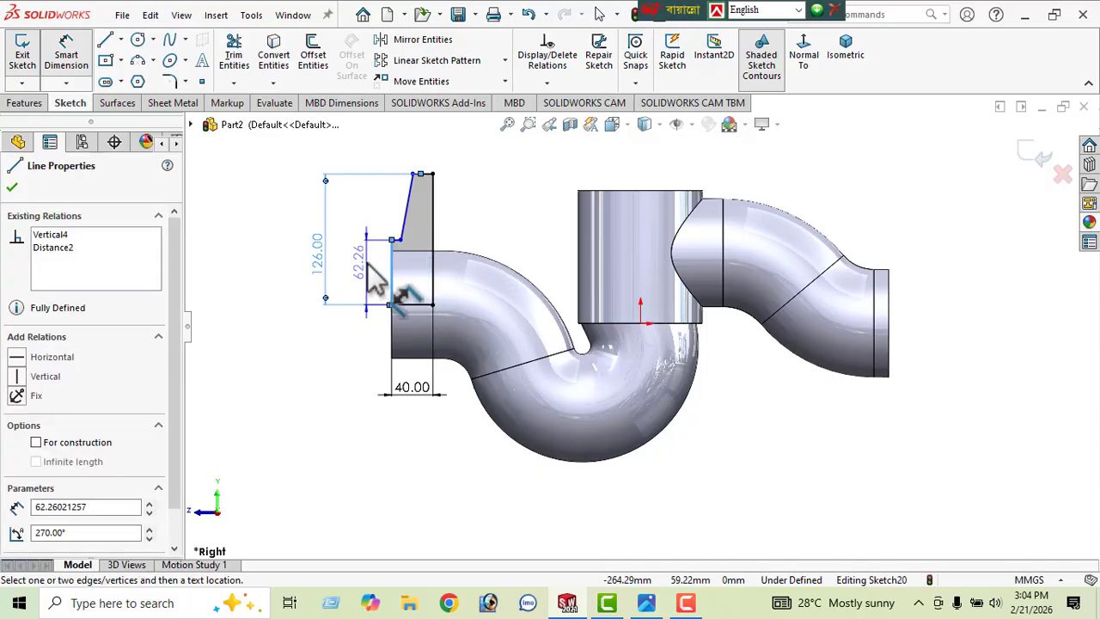
left_click(377, 292)
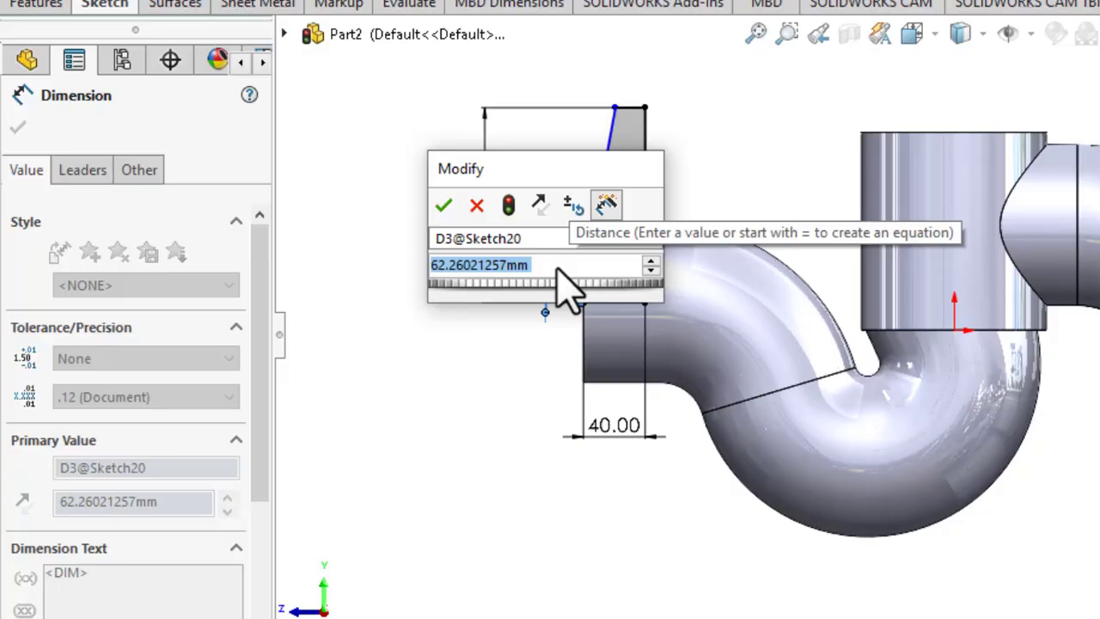
type("130")
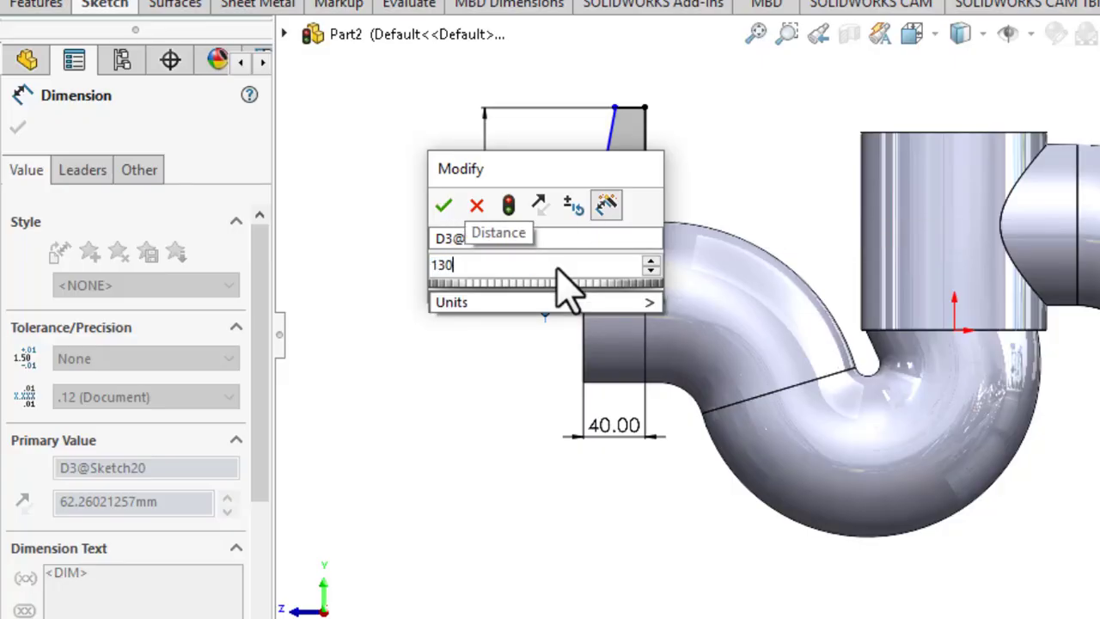
type("/2")
key("Return")
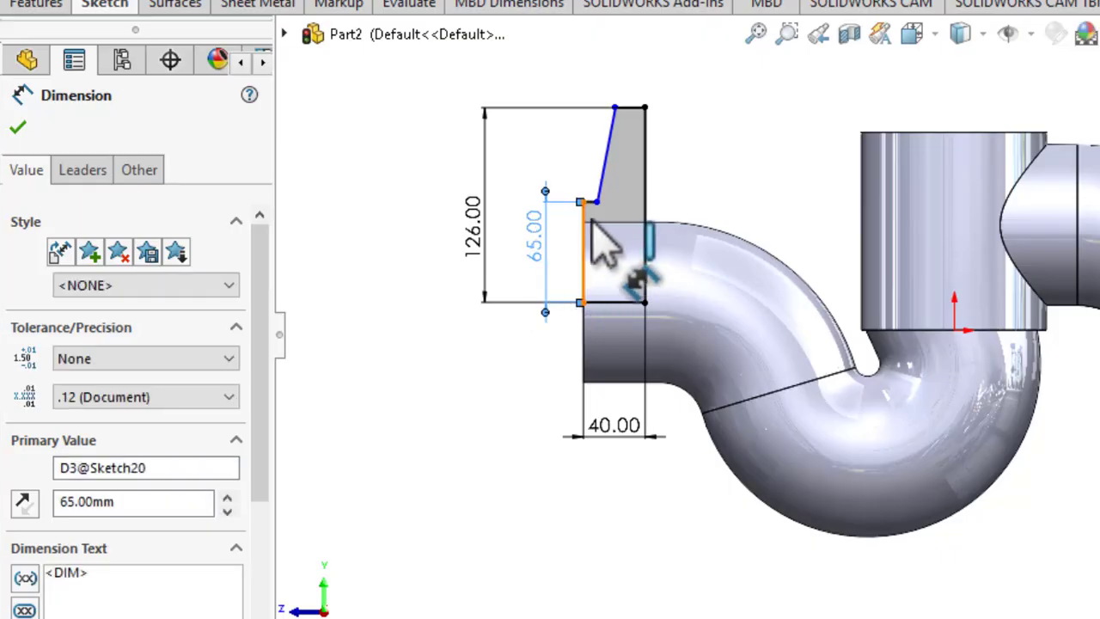
Step: Set the length of the profile's short horizontal step line to 5 mm
scroll(606, 245, "down", 10)
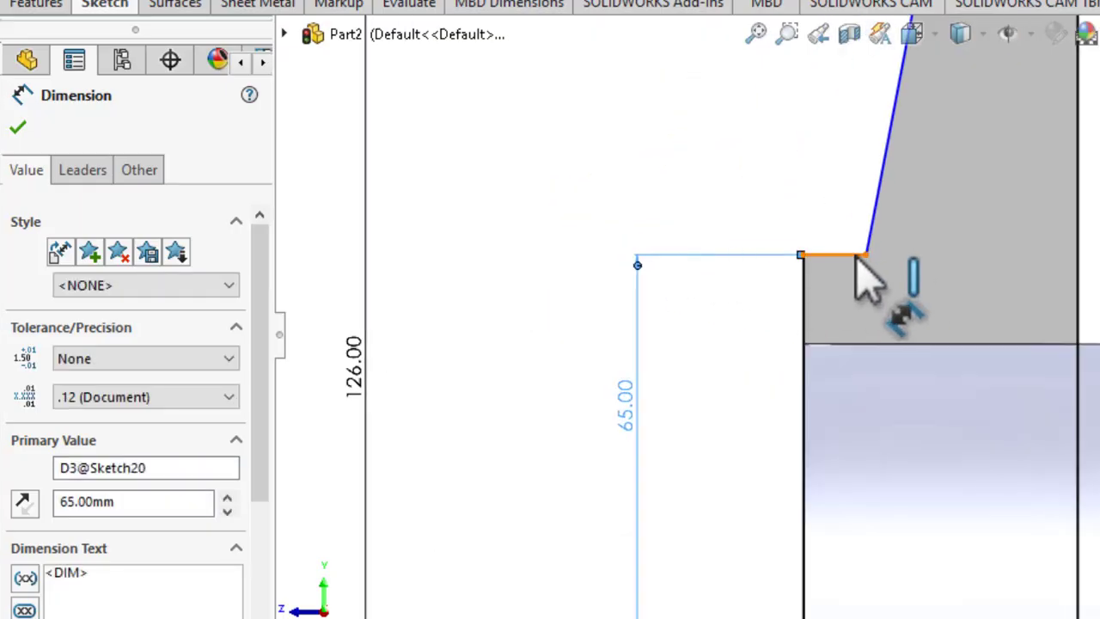
left_click(855, 257)
left_click(833, 226)
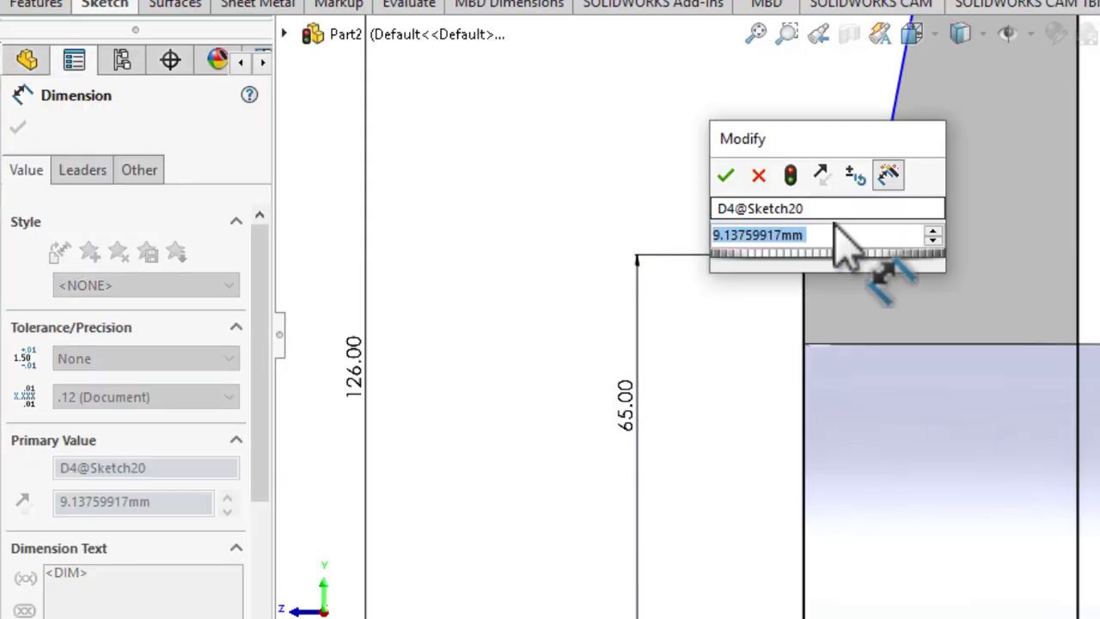
key("Return")
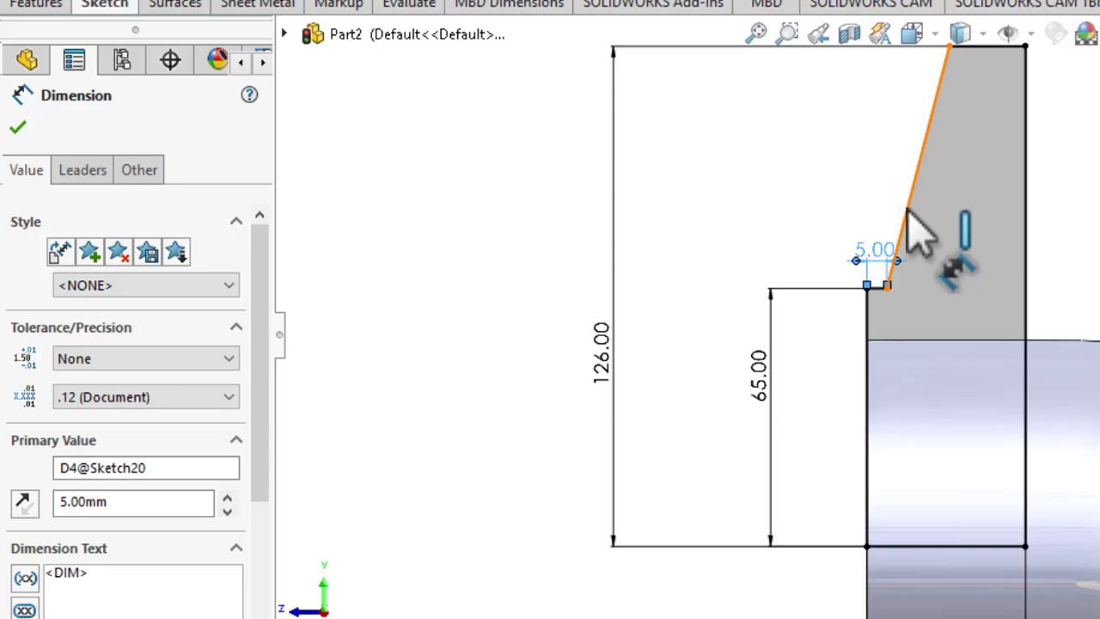
Step: Dimension the profile's slanted line at 7° from the vertical through its lower end point, and finish dimensioning
scroll(917, 236, "up", 1)
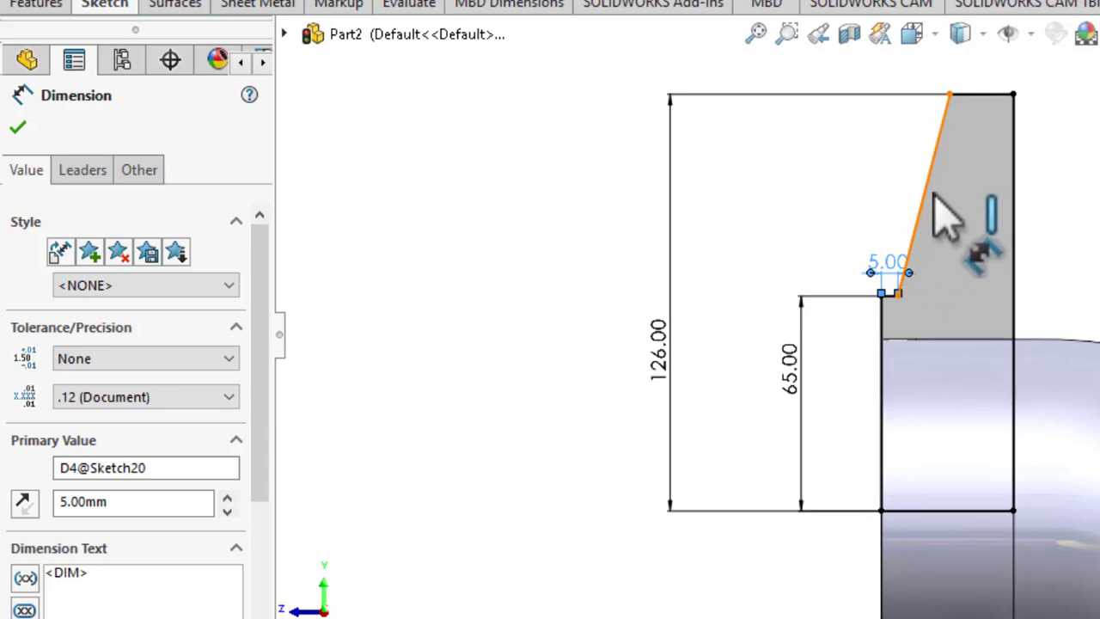
left_click(926, 198)
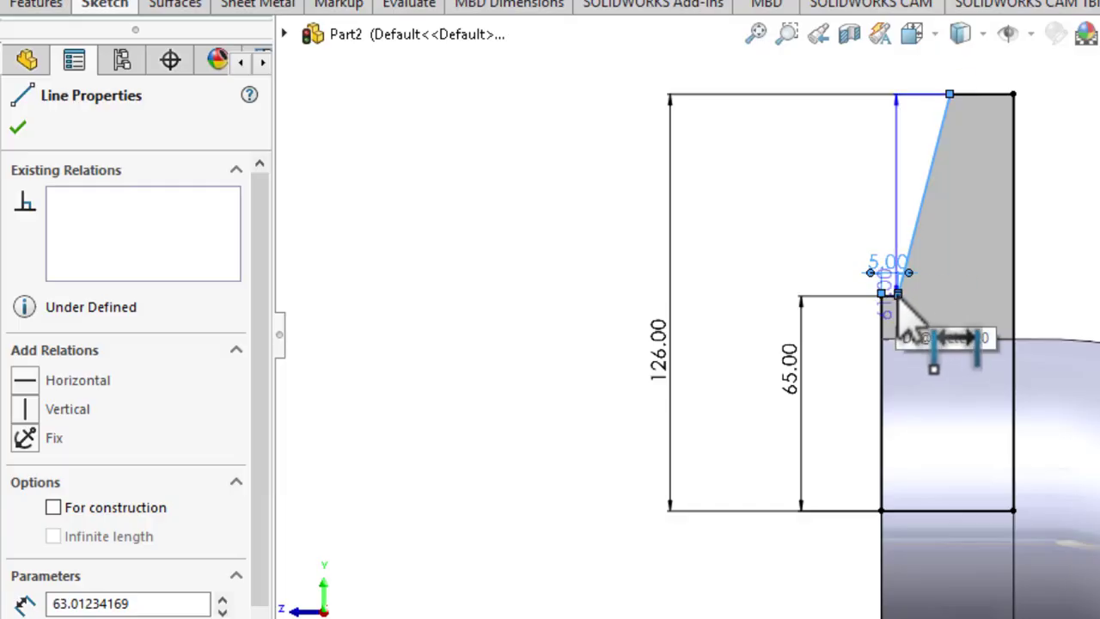
scroll(897, 299, "down", 3)
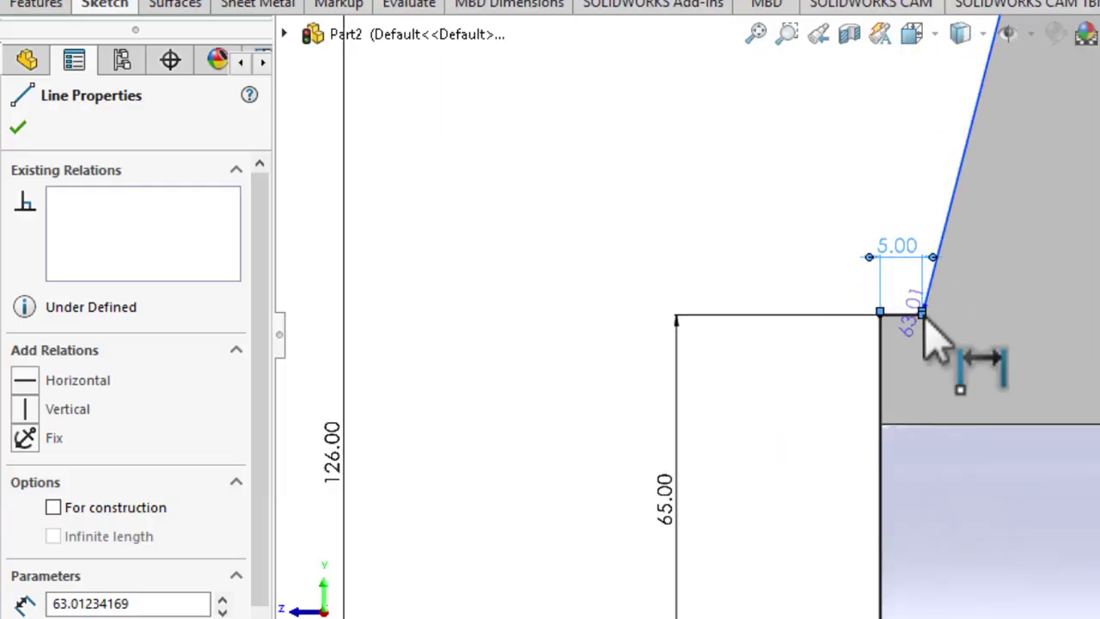
left_click(923, 316)
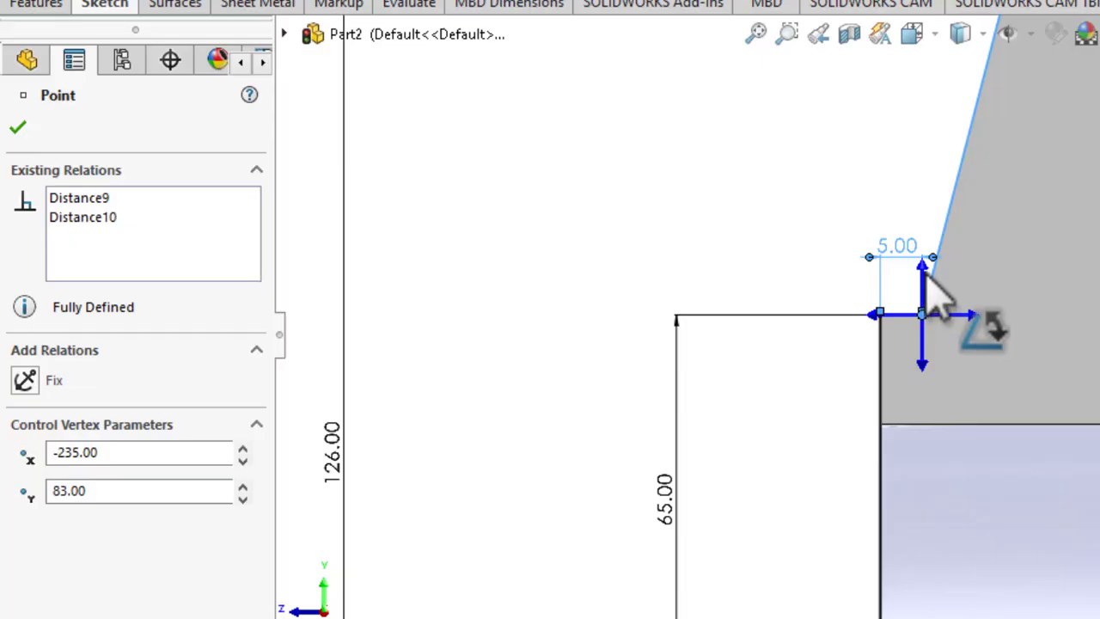
scroll(917, 300, "down", 2)
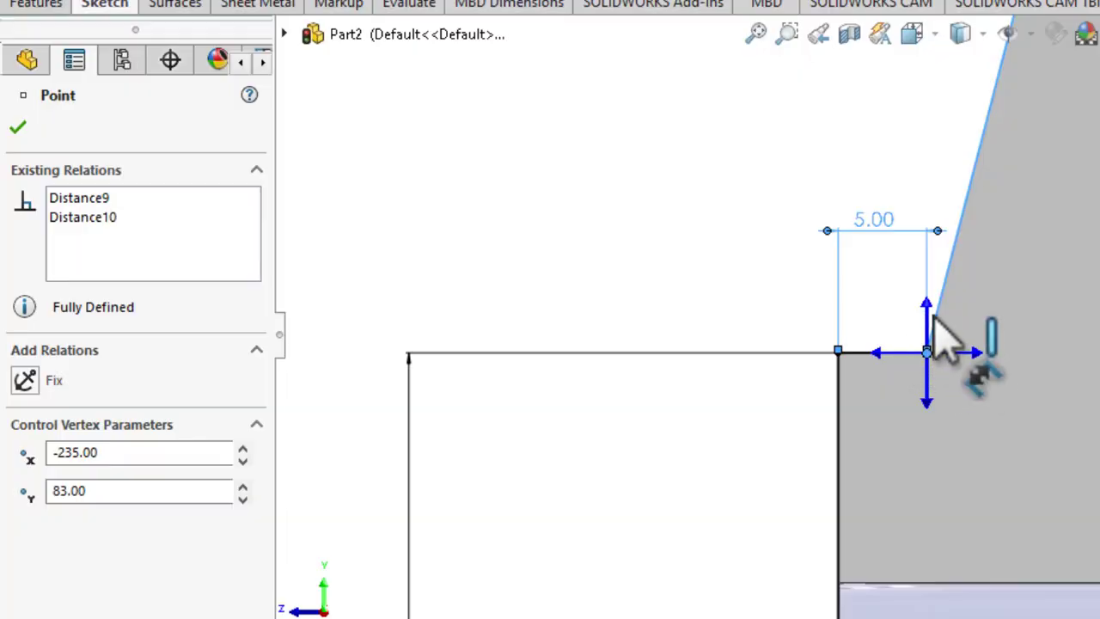
left_click(962, 211)
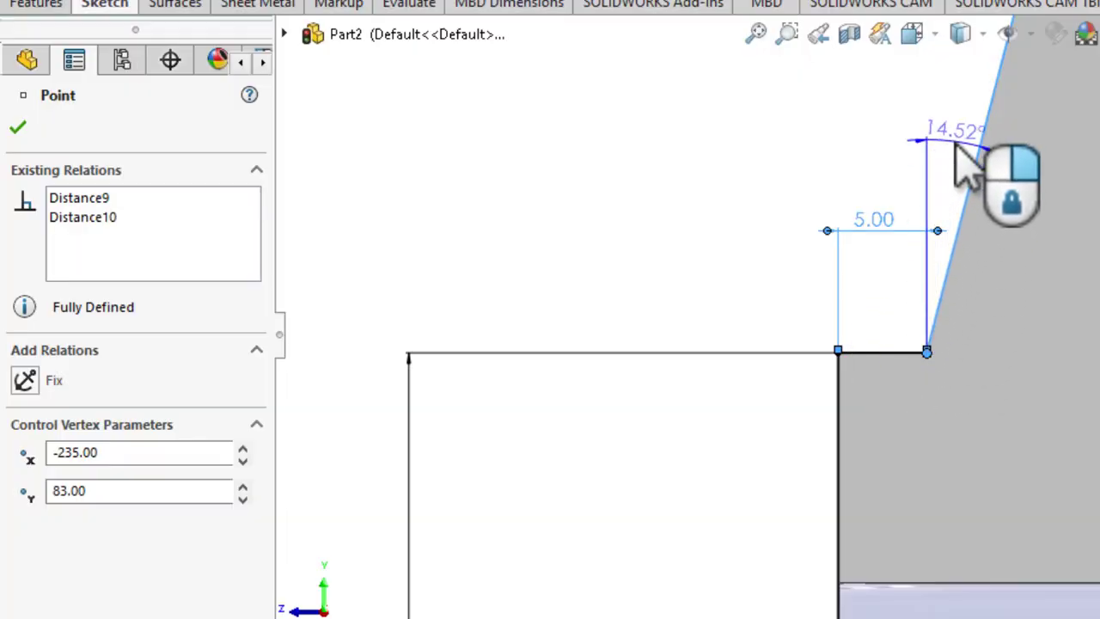
scroll(969, 167, "up", 1)
scroll(957, 145, "up", 1)
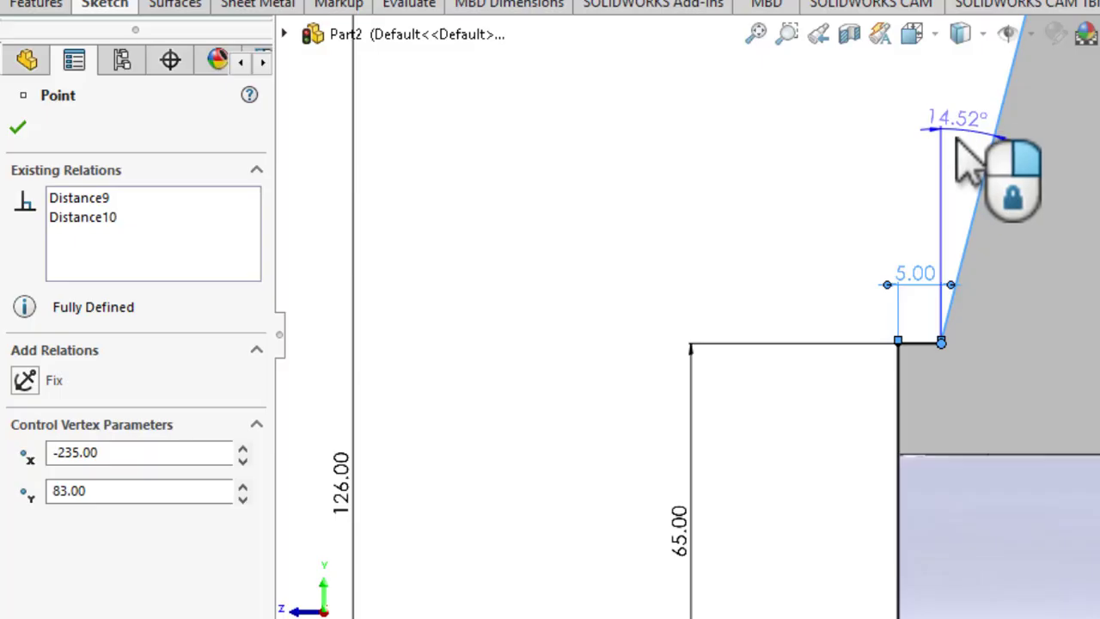
scroll(962, 159, "up", 2)
left_click(960, 161)
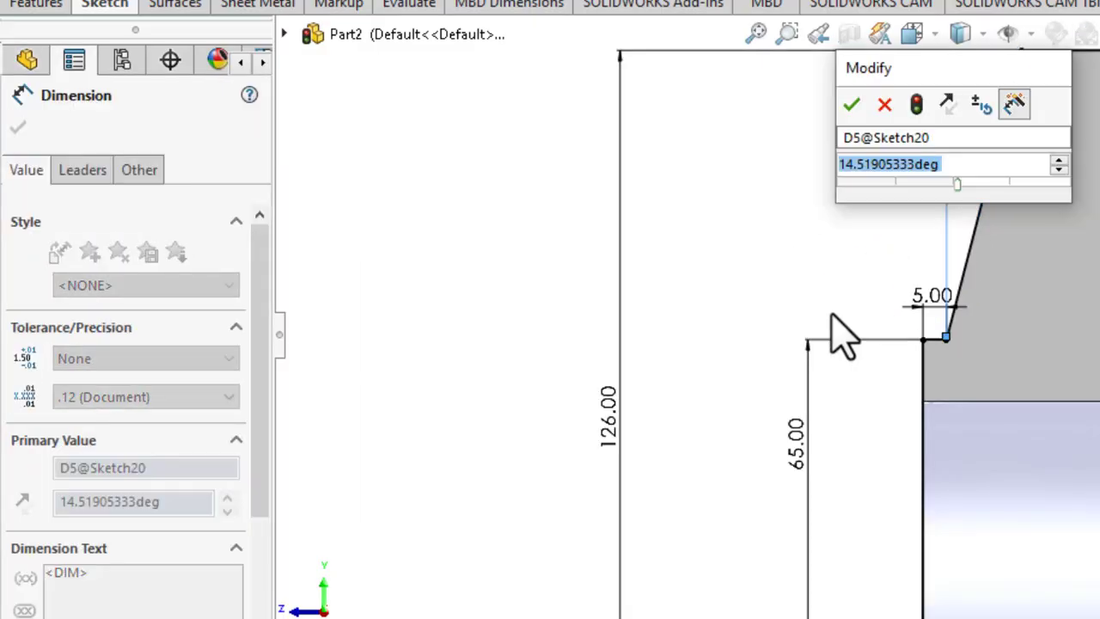
type("7")
key("Return")
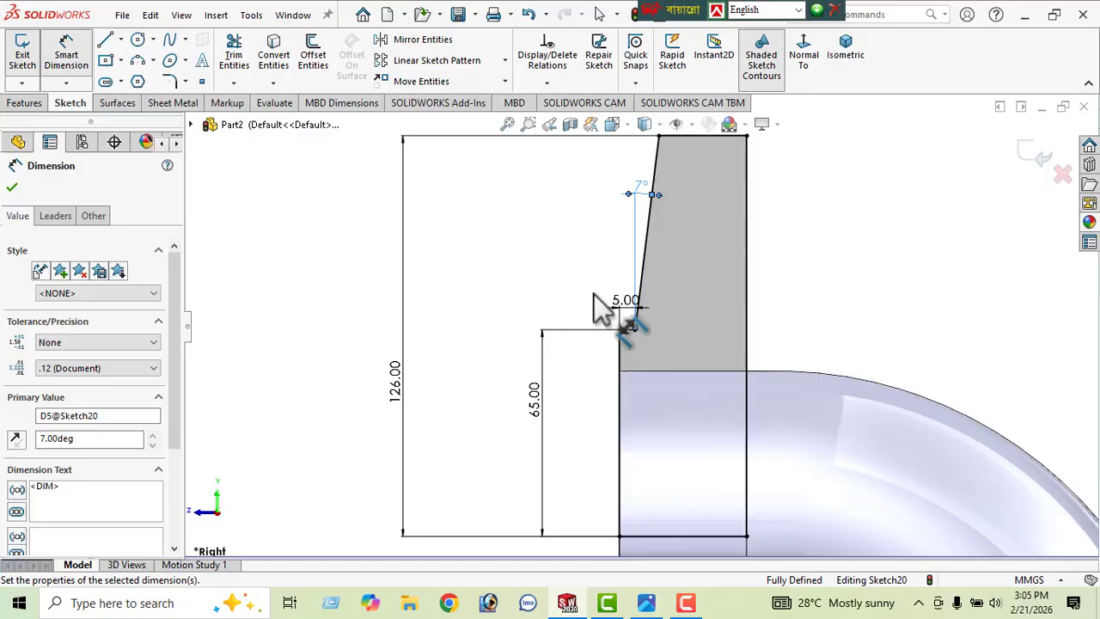
scroll(680, 301, "up", 2)
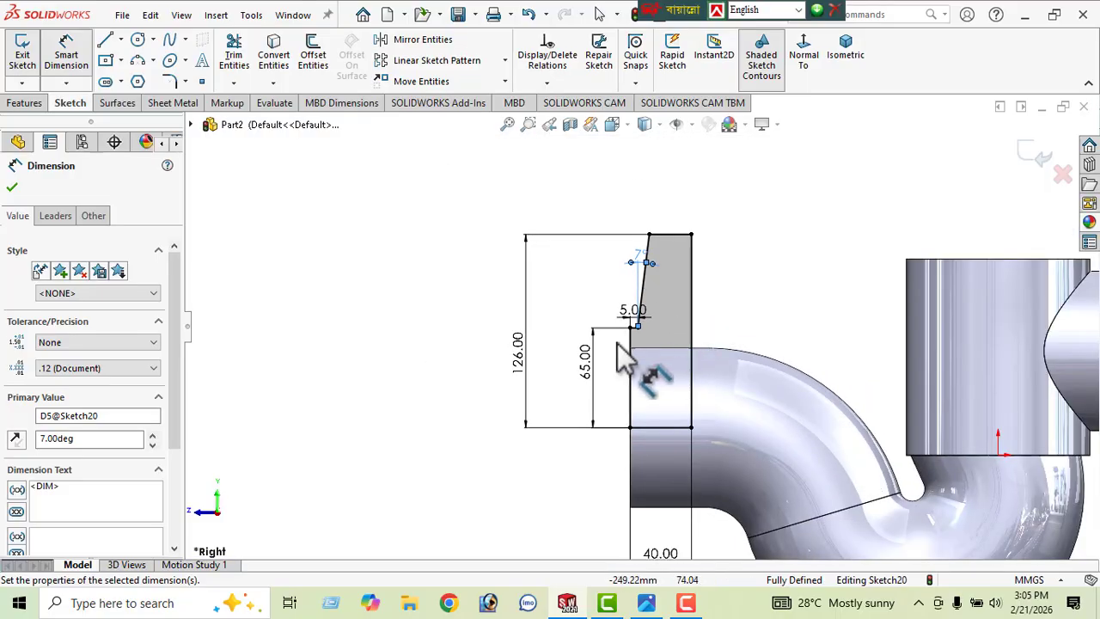
left_click(13, 188)
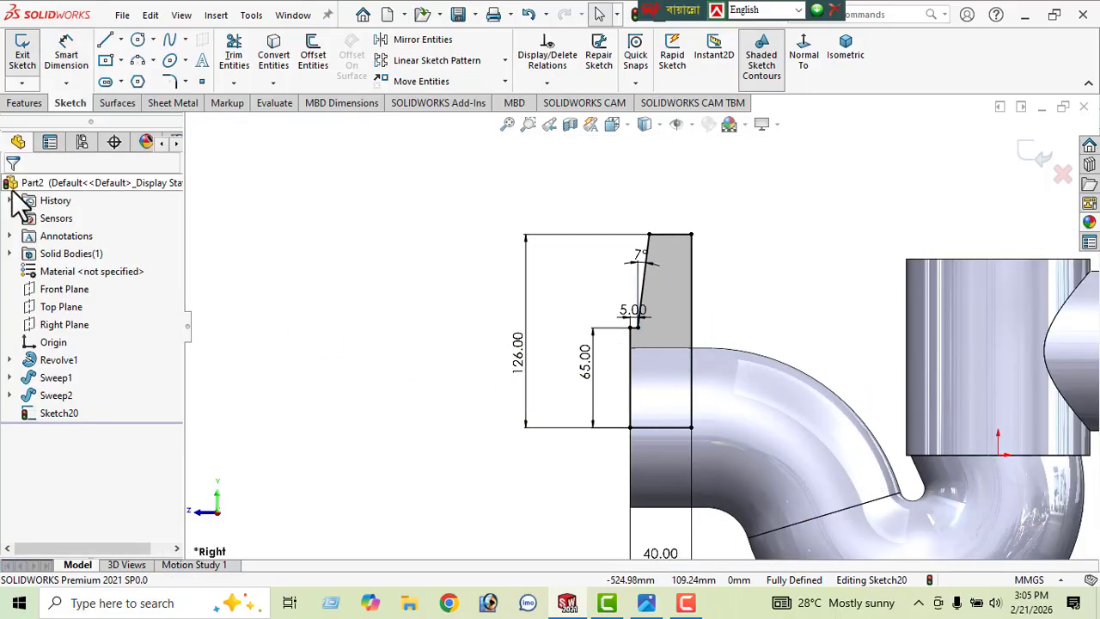
Step: Close the sketch and revolve the flange profile 360° about its bottom line, merged with the body
scroll(468, 335, "up", 1)
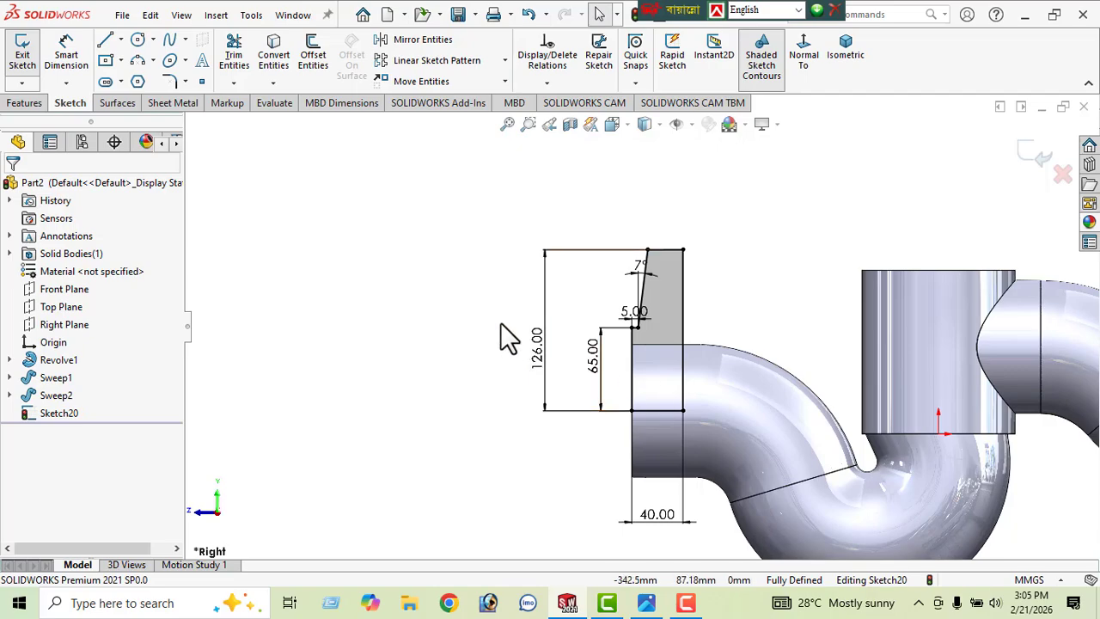
scroll(473, 248, "up", 1)
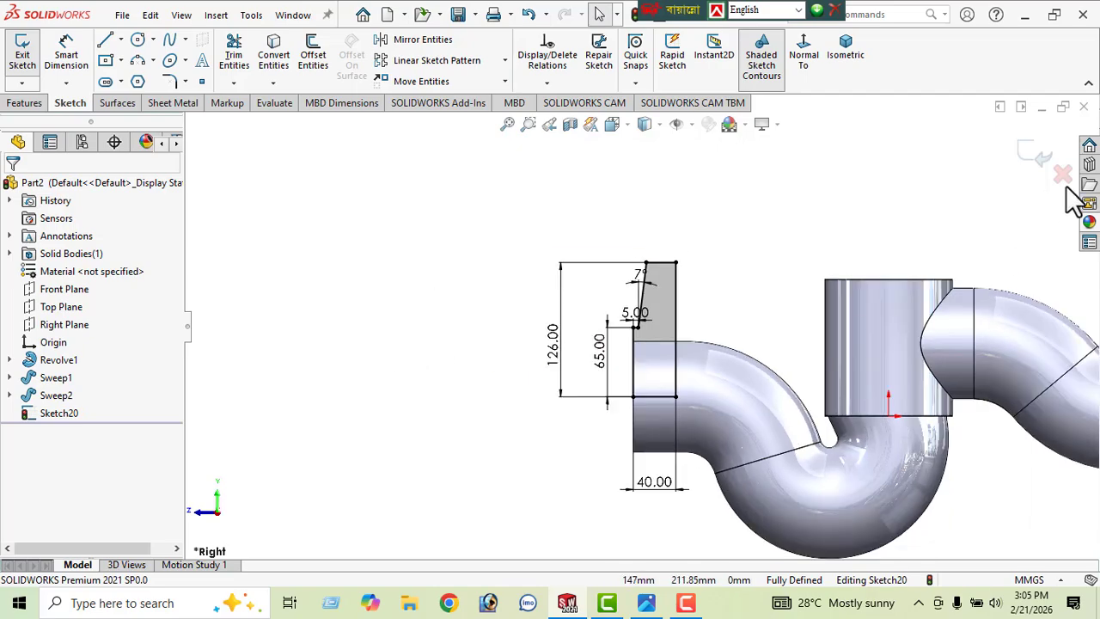
left_click(1031, 156)
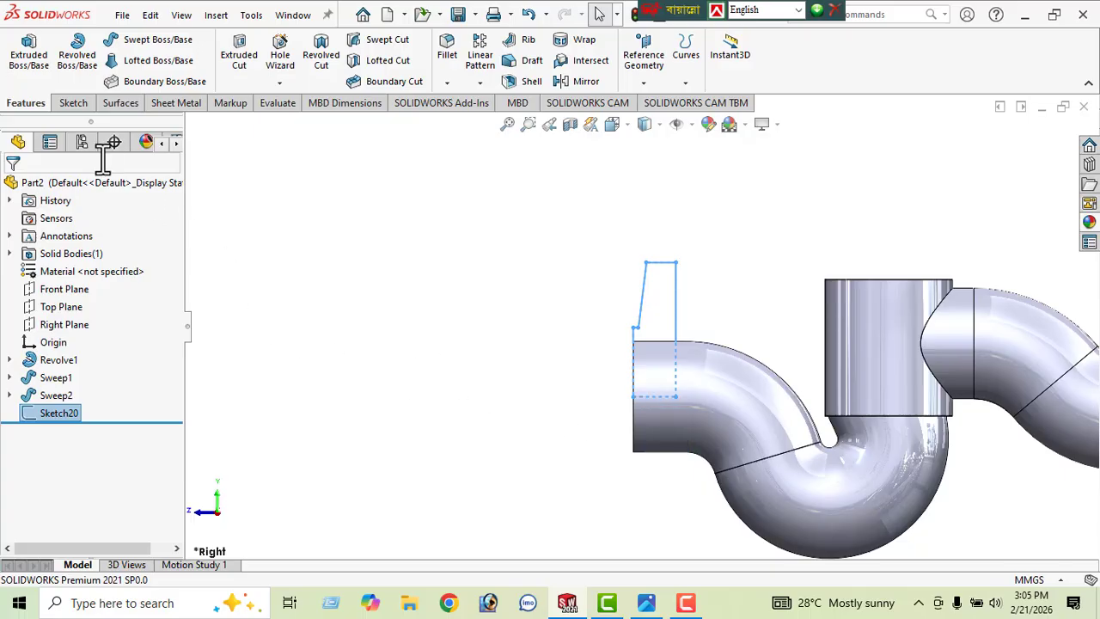
left_click(77, 57)
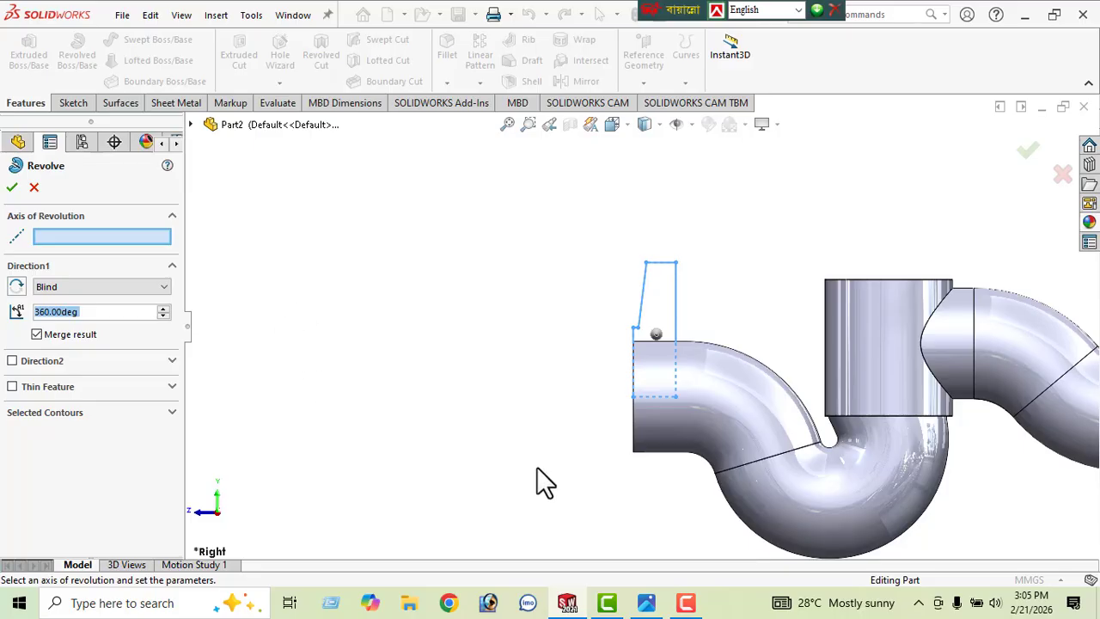
left_click(654, 397)
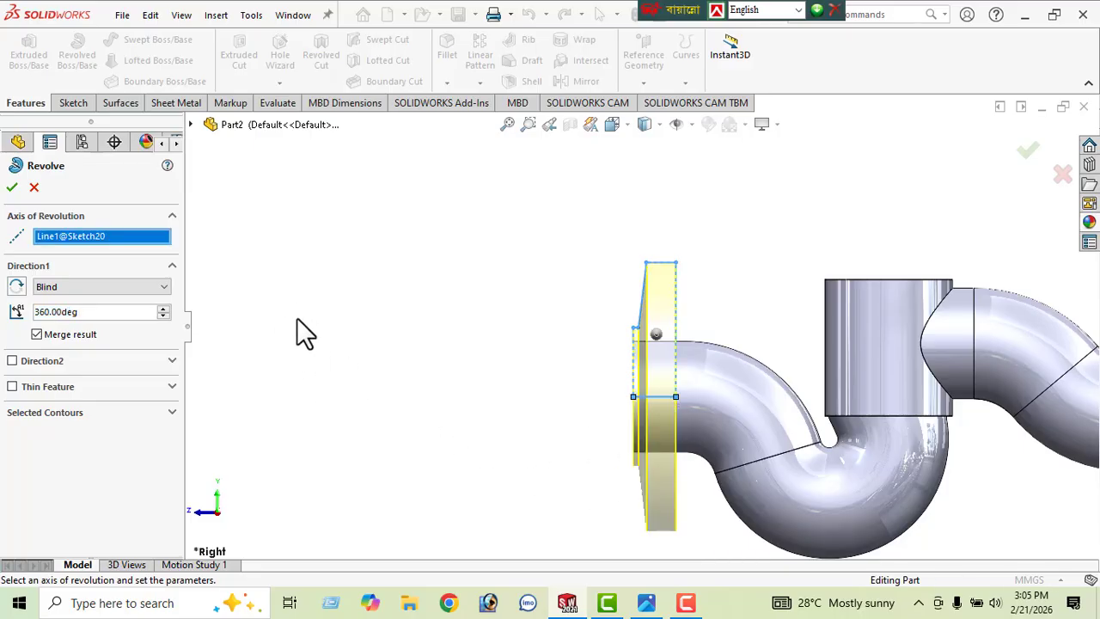
left_click(12, 187)
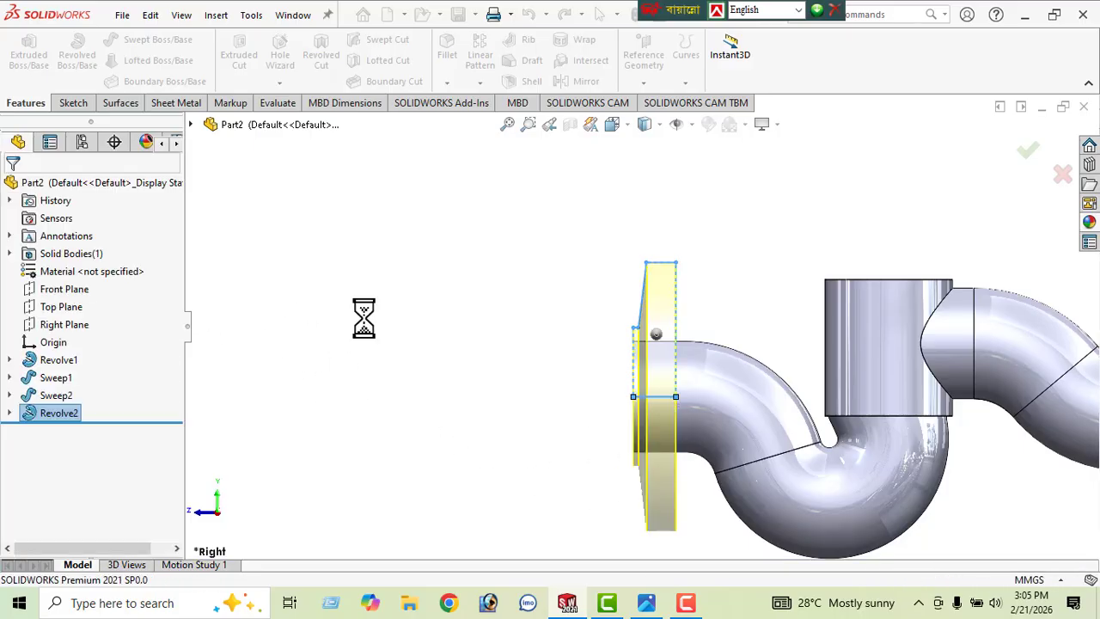
Step: On the new flange's pipe-side face, sketch a construction circle about 193 mm in diameter centred on the flange
middle_click_drag(380, 344, 467, 368)
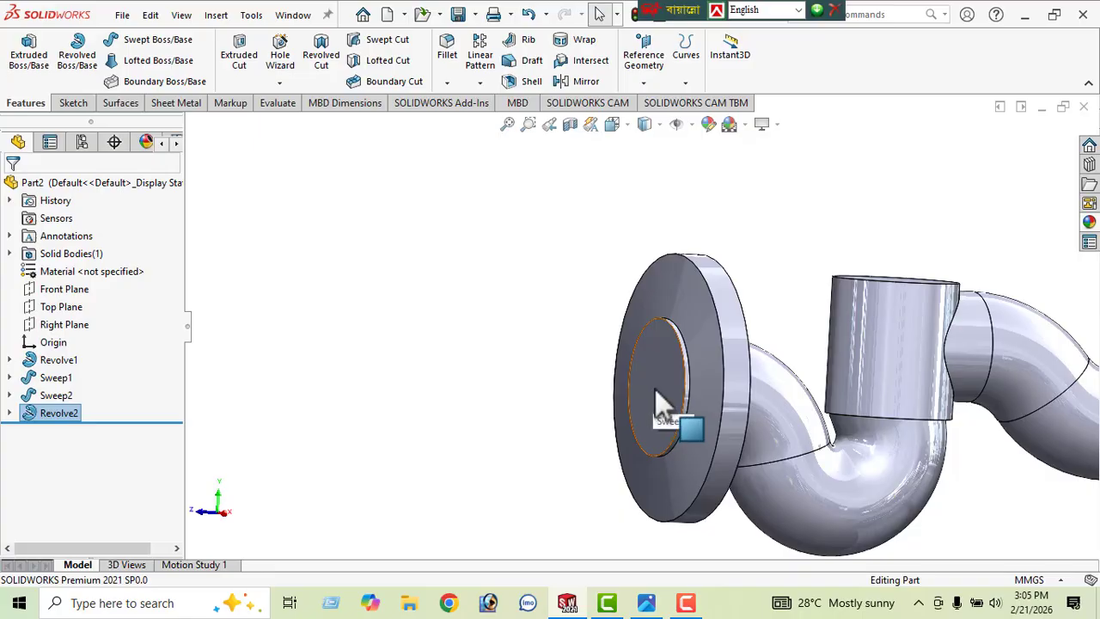
middle_click_drag(654, 391, 694, 408)
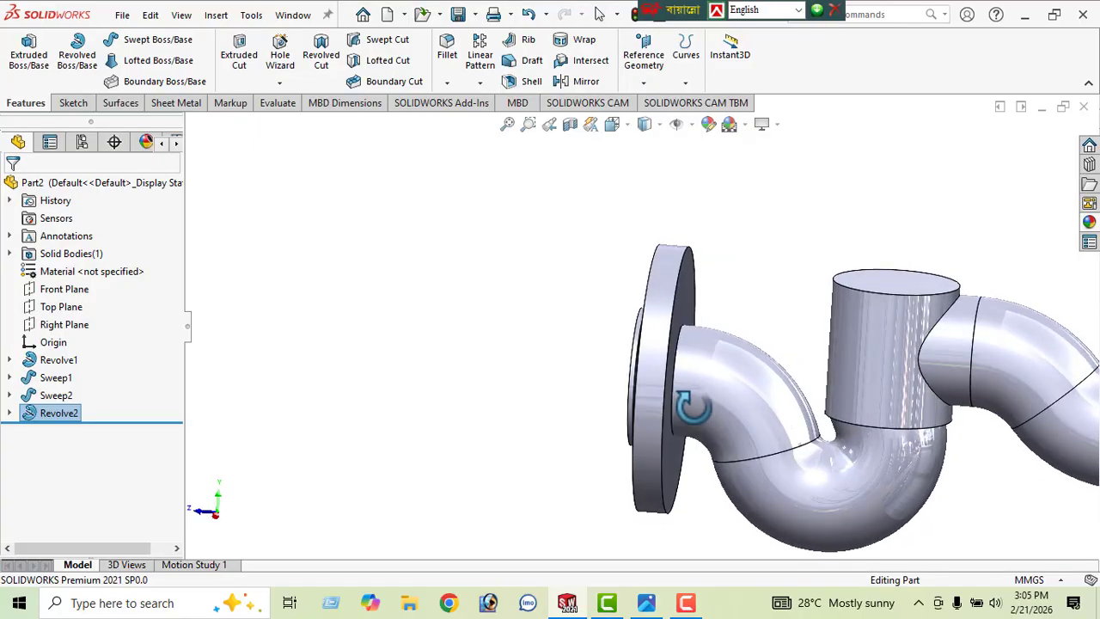
middle_click_drag(636, 384, 693, 341)
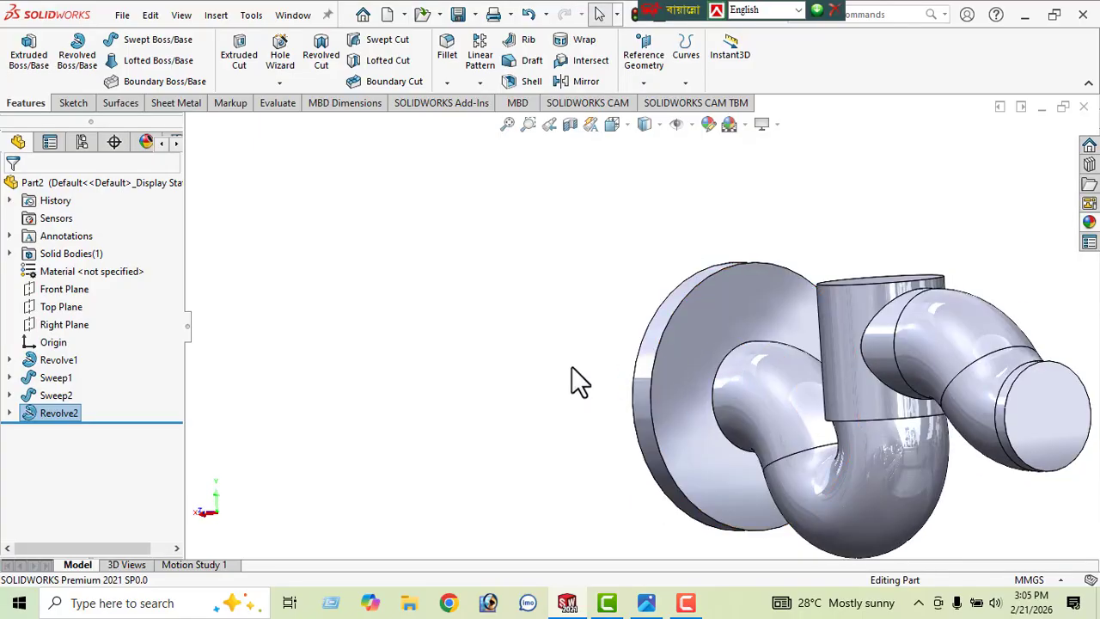
middle_click_drag(571, 366, 722, 373)
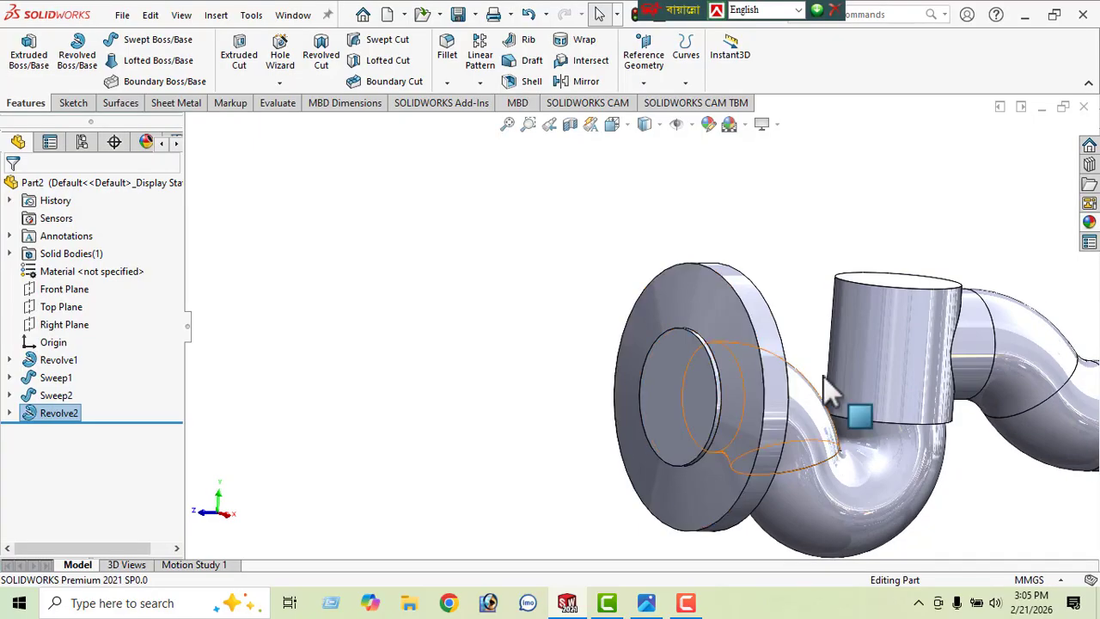
middle_click_drag(823, 376, 717, 393)
left_click(700, 346)
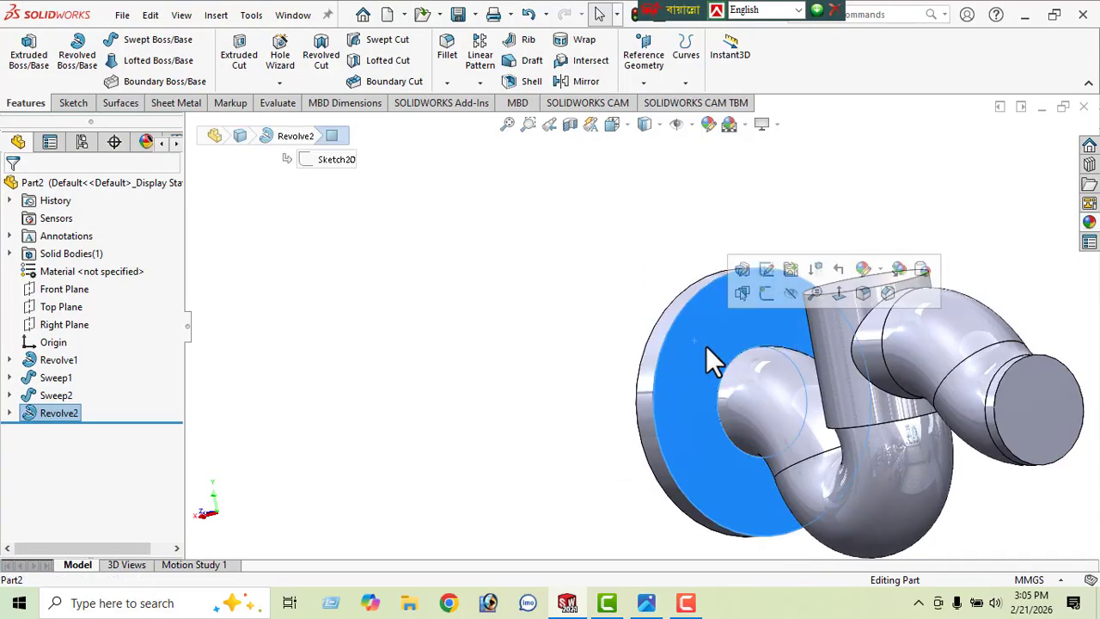
left_click(838, 293)
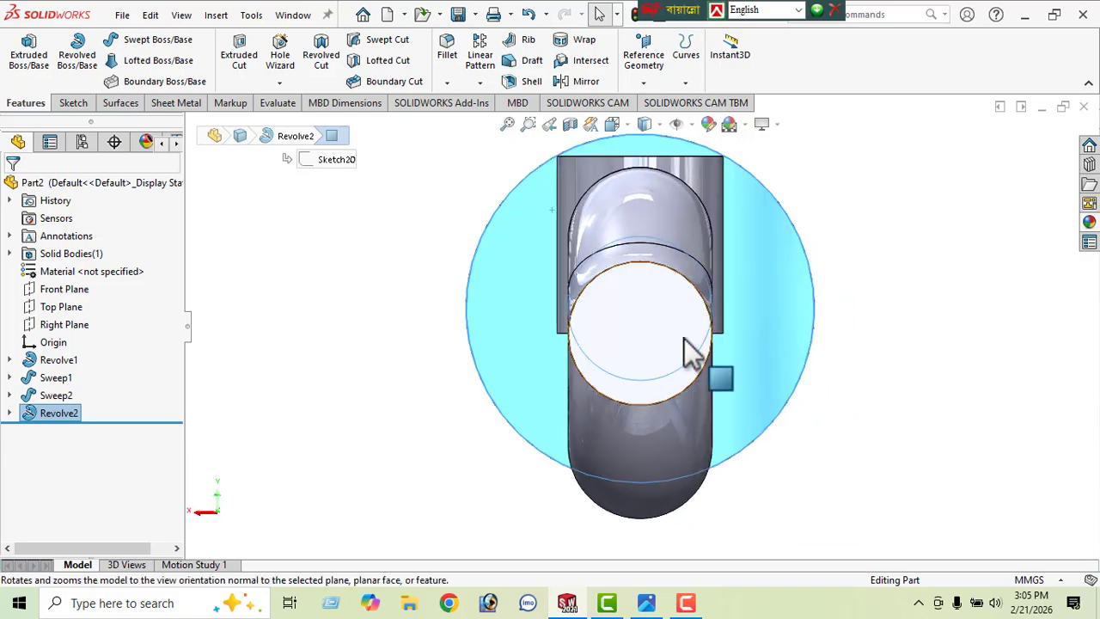
left_click(72, 104)
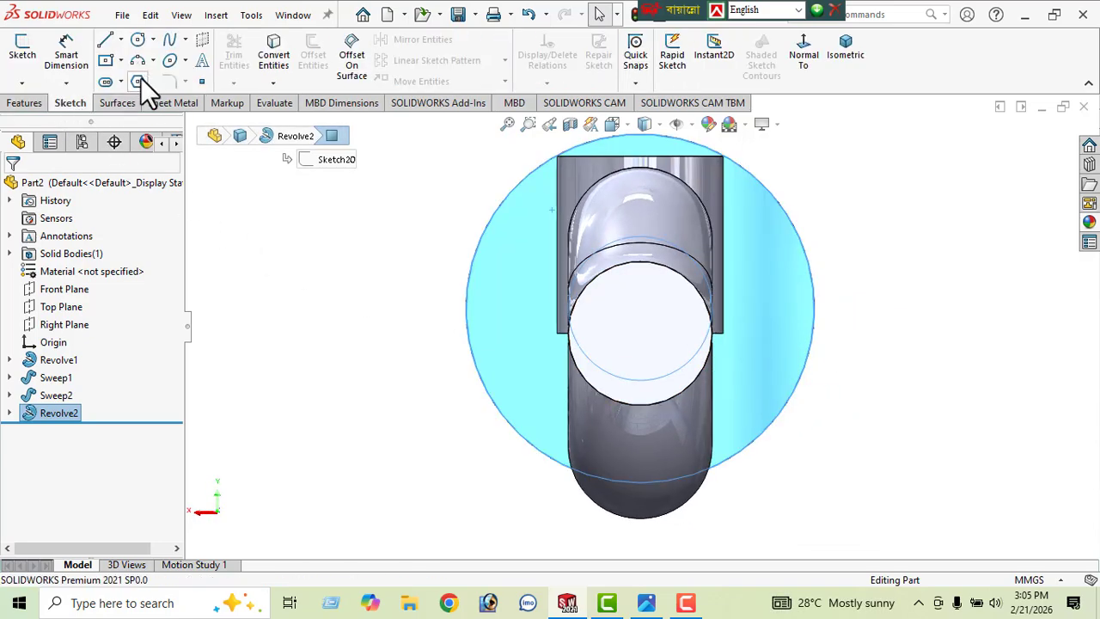
left_click(138, 41)
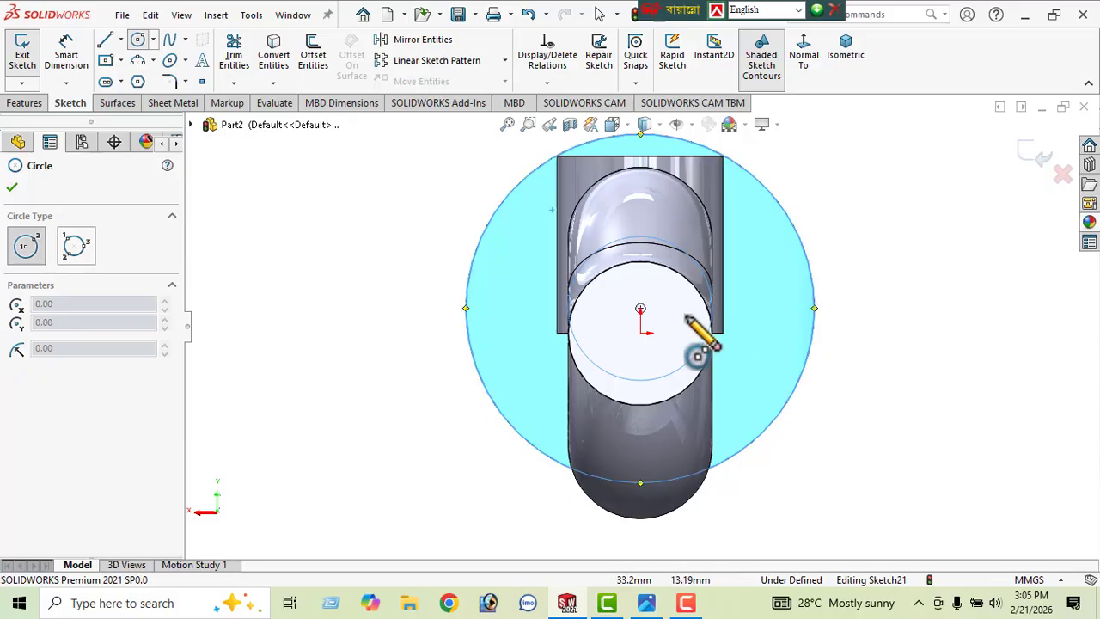
left_click(640, 308)
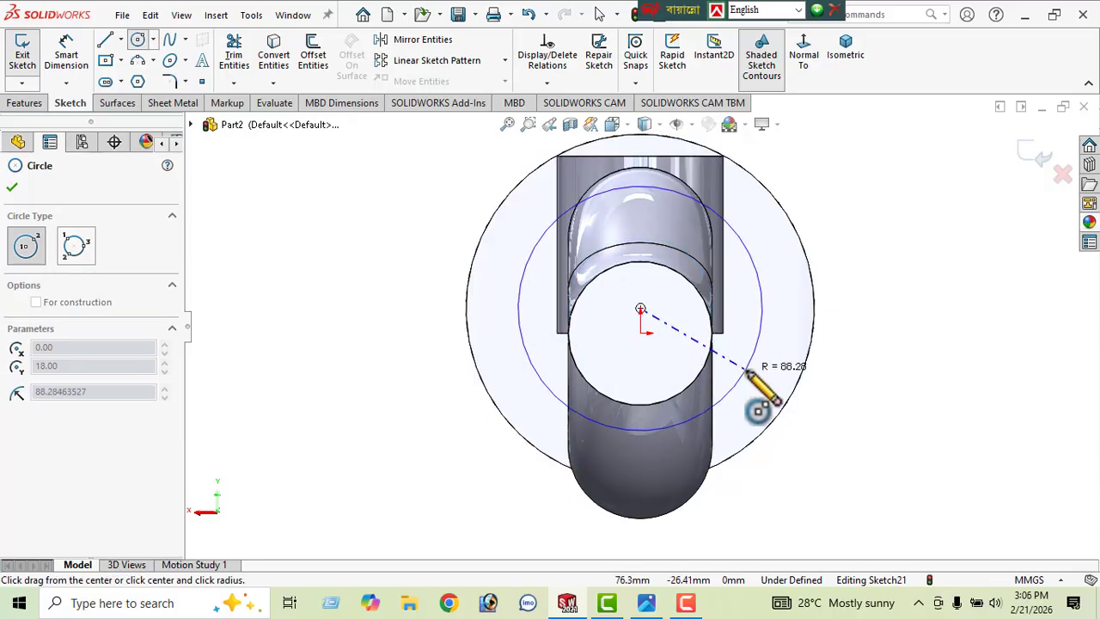
left_click(757, 377)
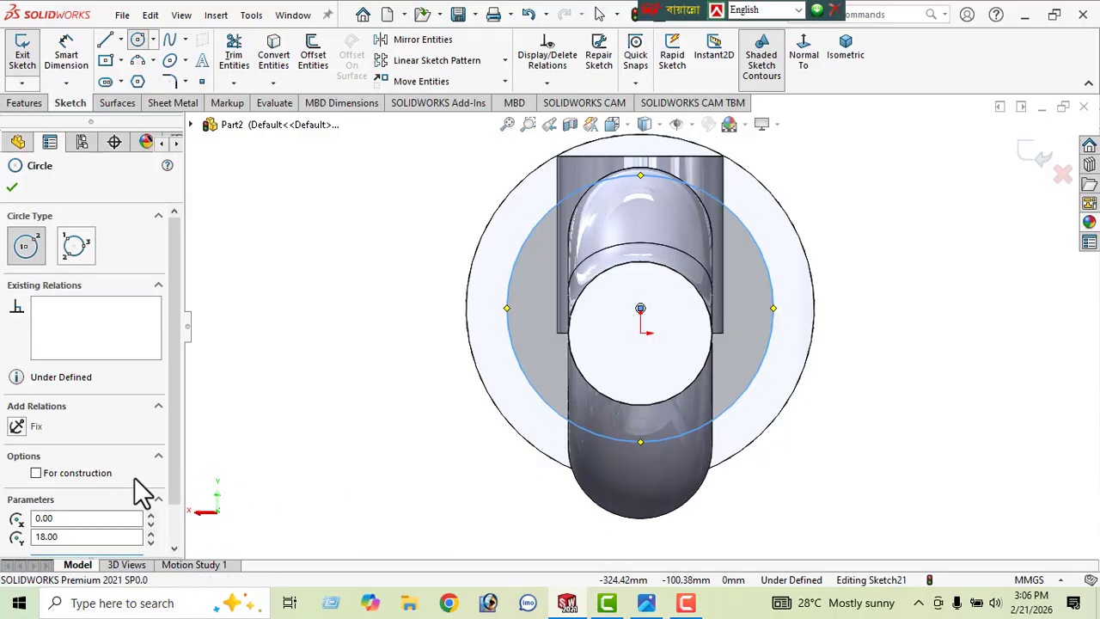
left_click(36, 472)
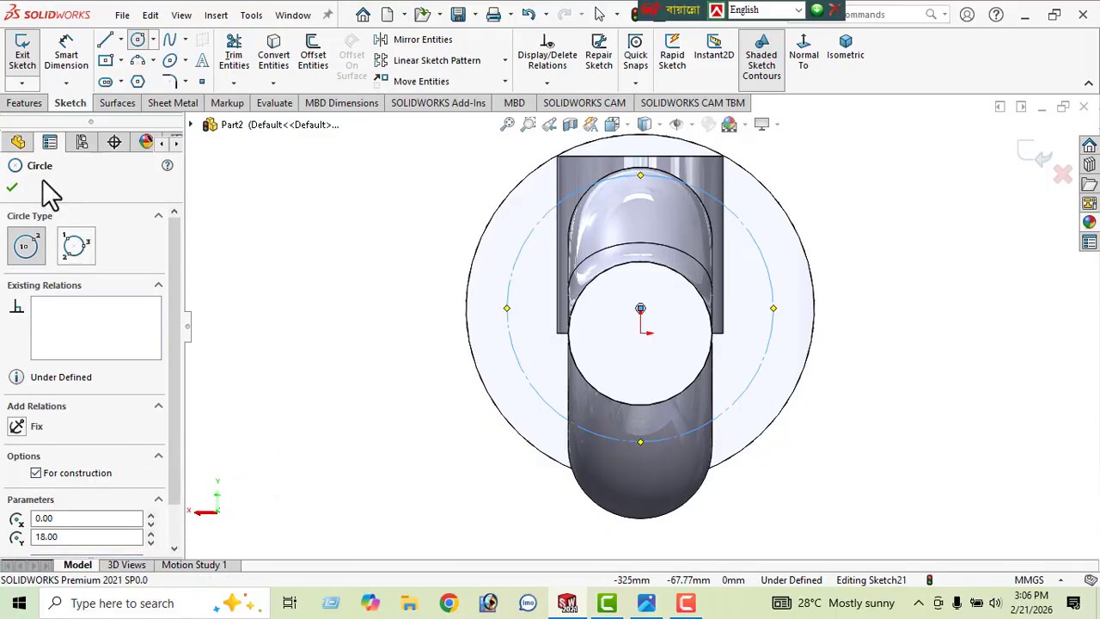
Step: Set the construction circle's diameter to 200 mm
left_click(69, 77)
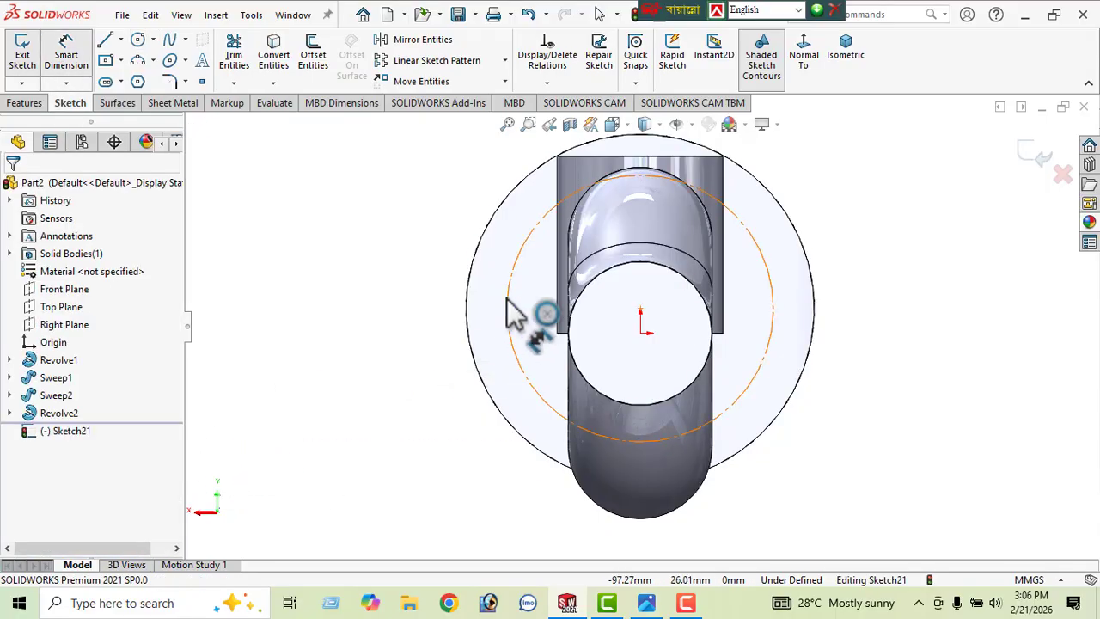
left_click(438, 326)
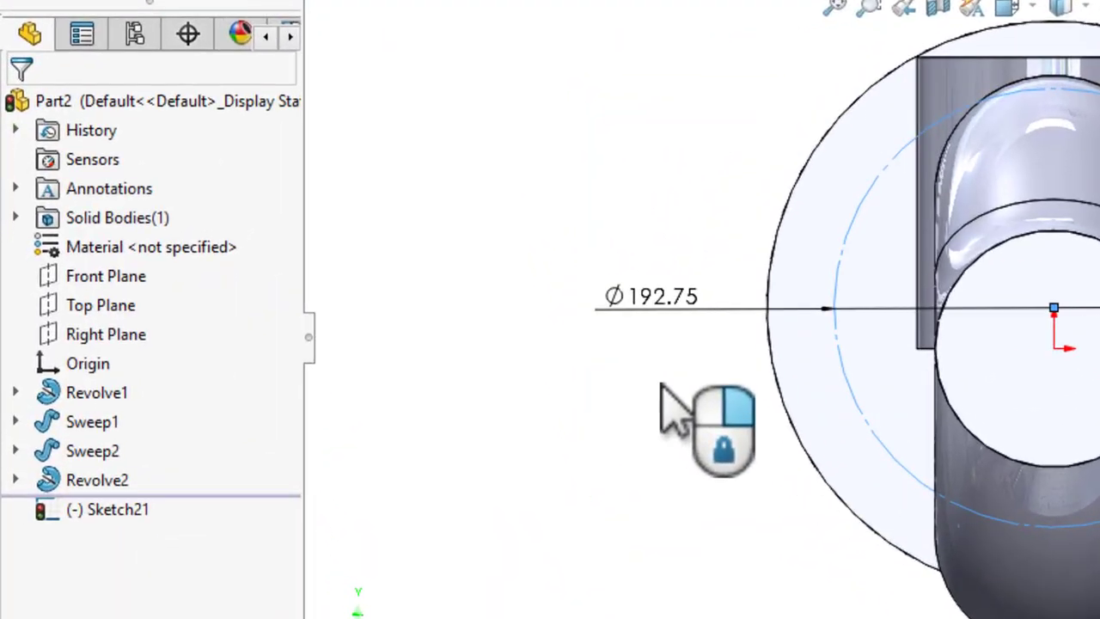
left_click(401, 356)
type("200")
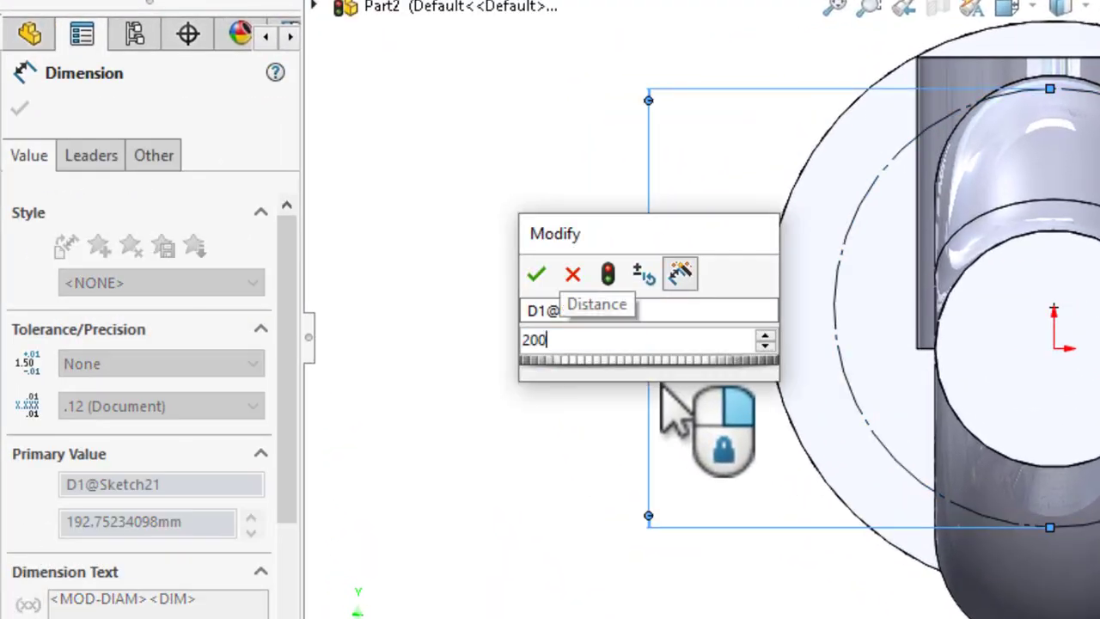
key("Return")
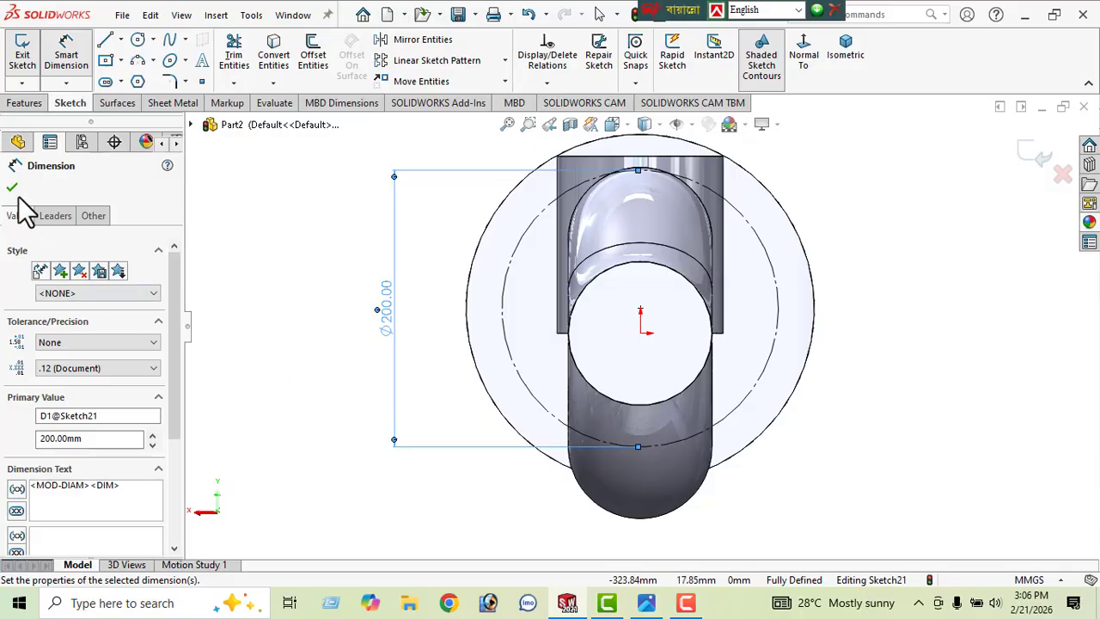
Step: Sketch a vertical centerline 100 mm long from the flange centre up to the top of the construction circle
left_click(12, 187)
left_click(120, 41)
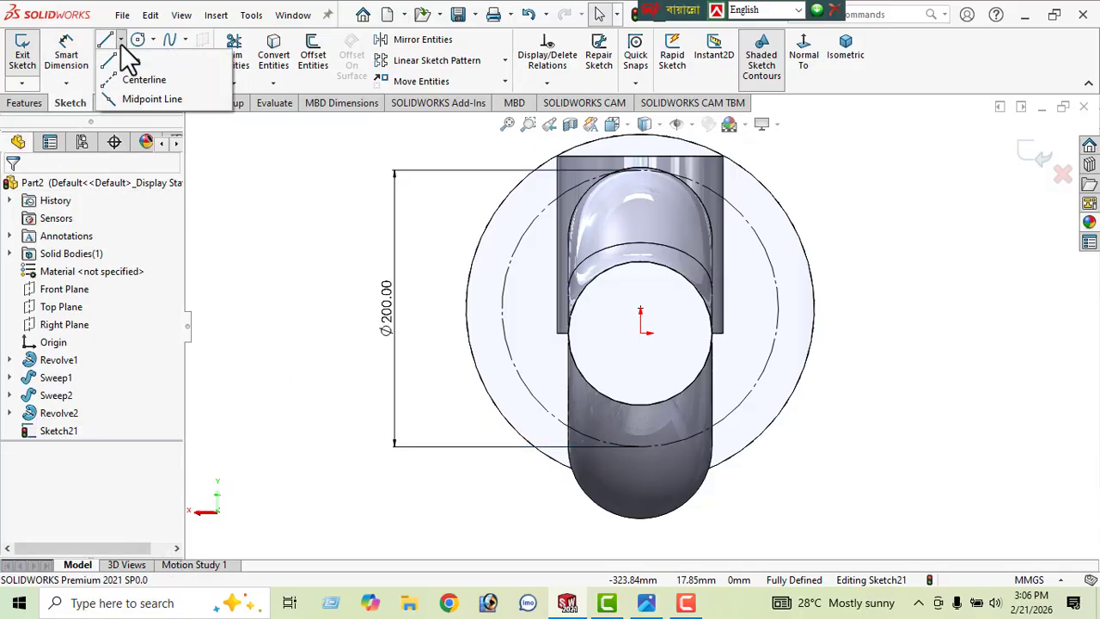
left_click(142, 79)
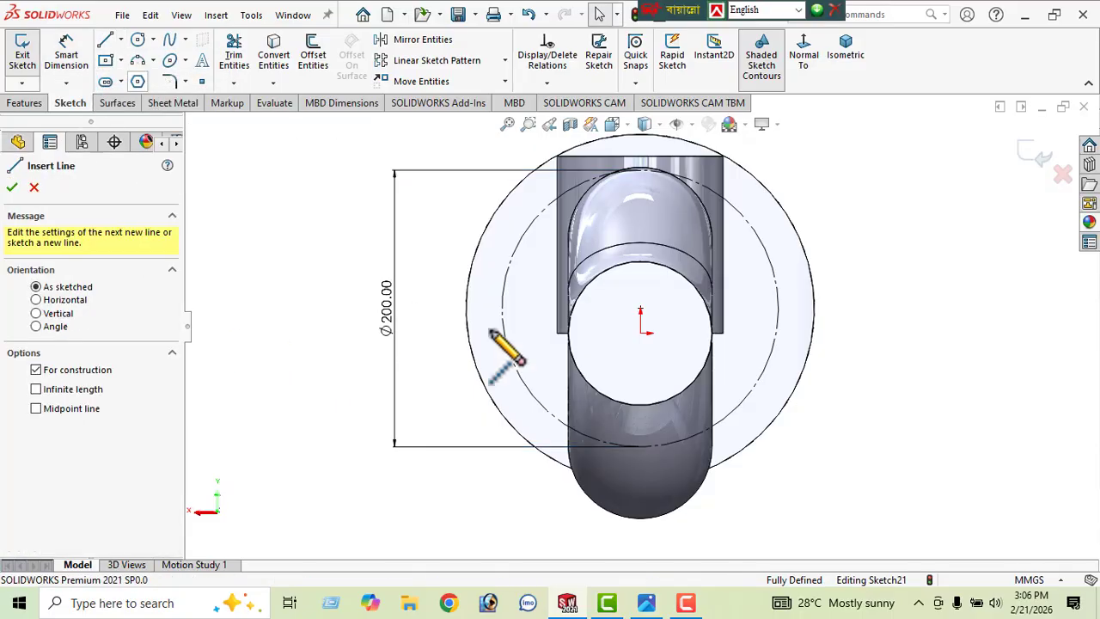
left_click(640, 308)
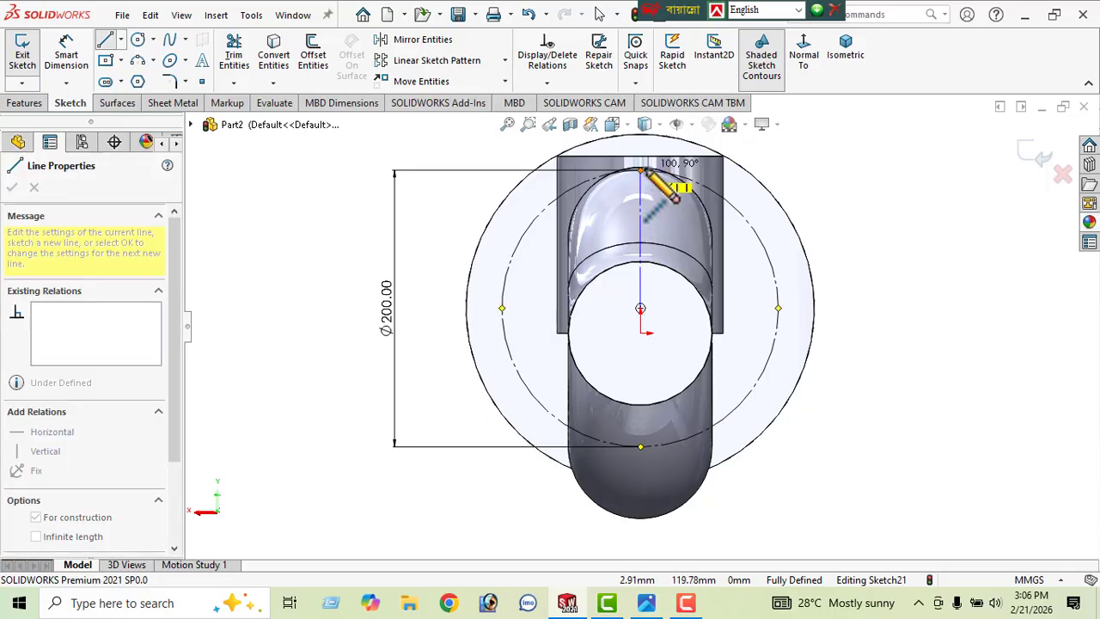
left_click(640, 169)
right_click(309, 215)
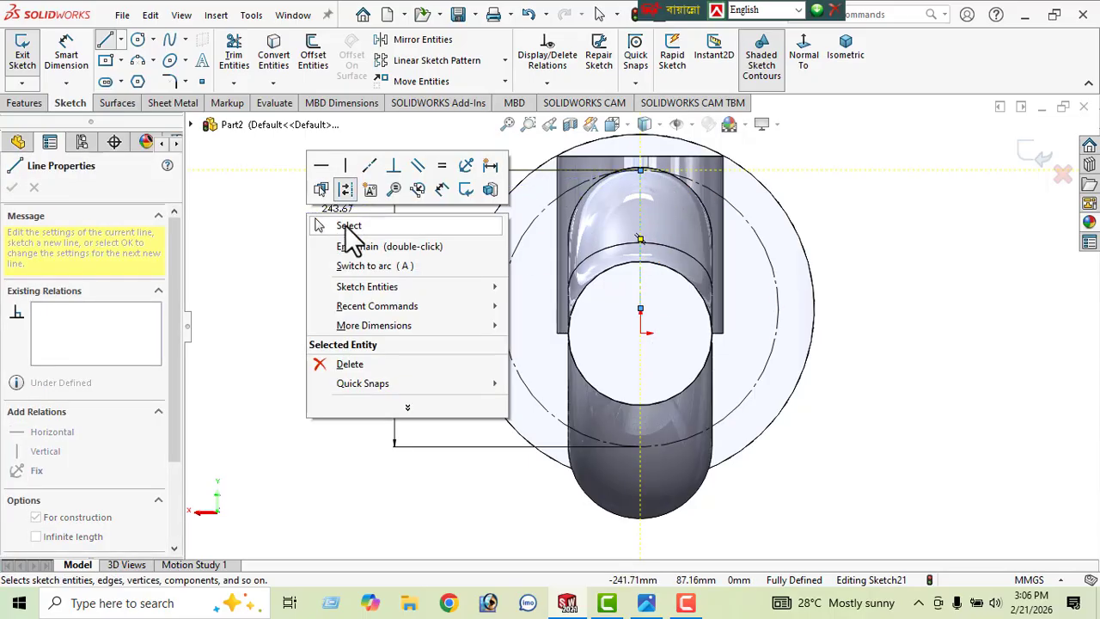
left_click(348, 225)
Step: Sketch a second centerline from the flange centre to the construction circle's upper-left part, about 41° from the vertical centerline
left_click(120, 40)
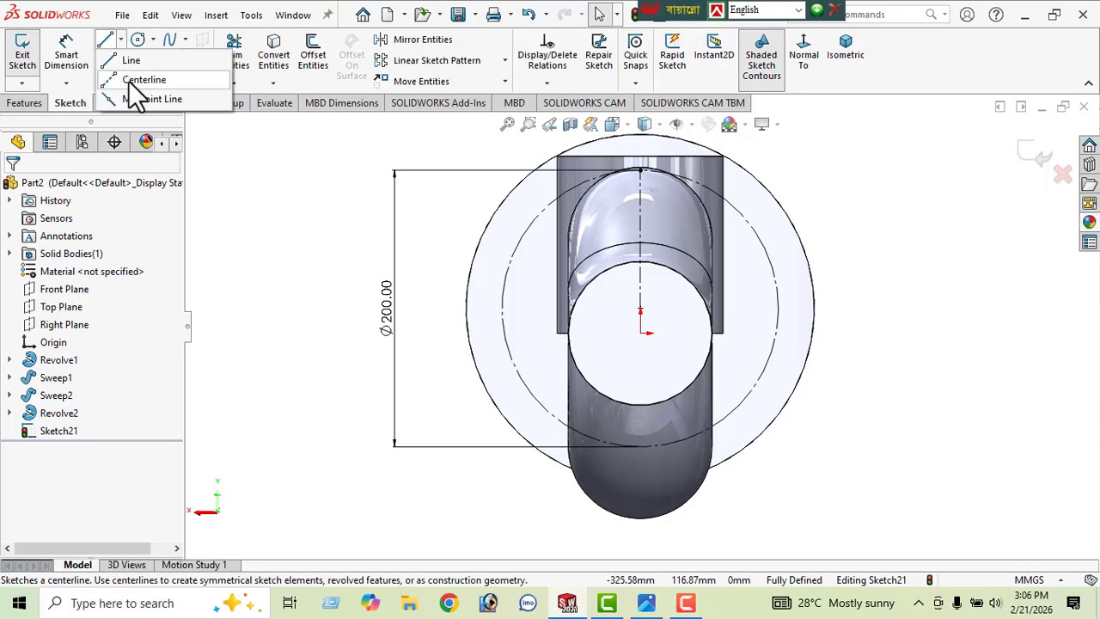
left_click(145, 79)
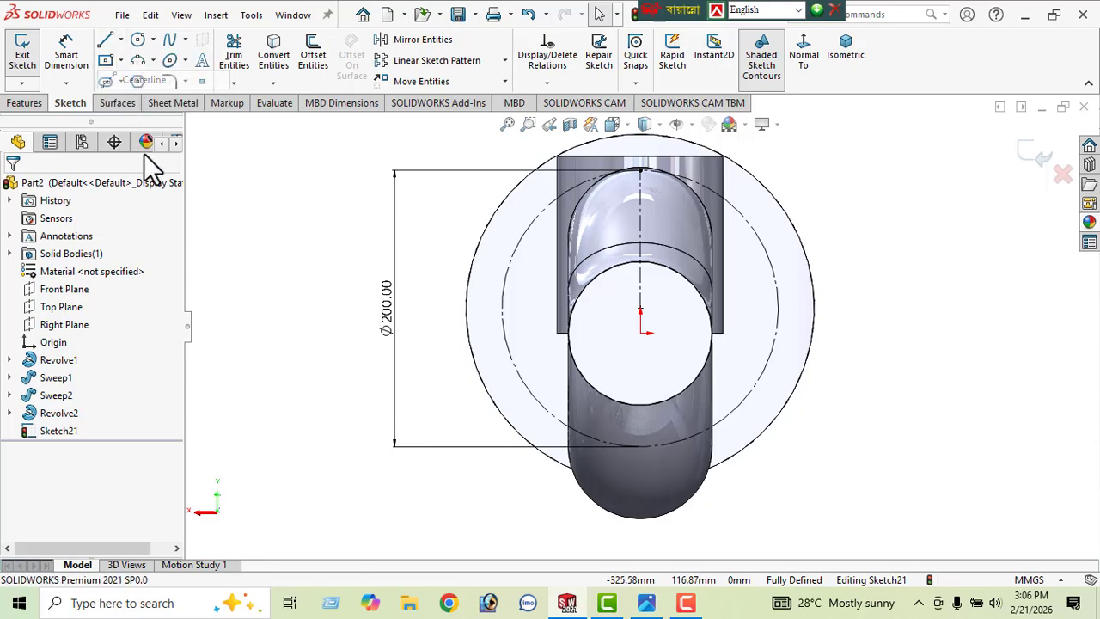
left_click(640, 308)
left_click(551, 206)
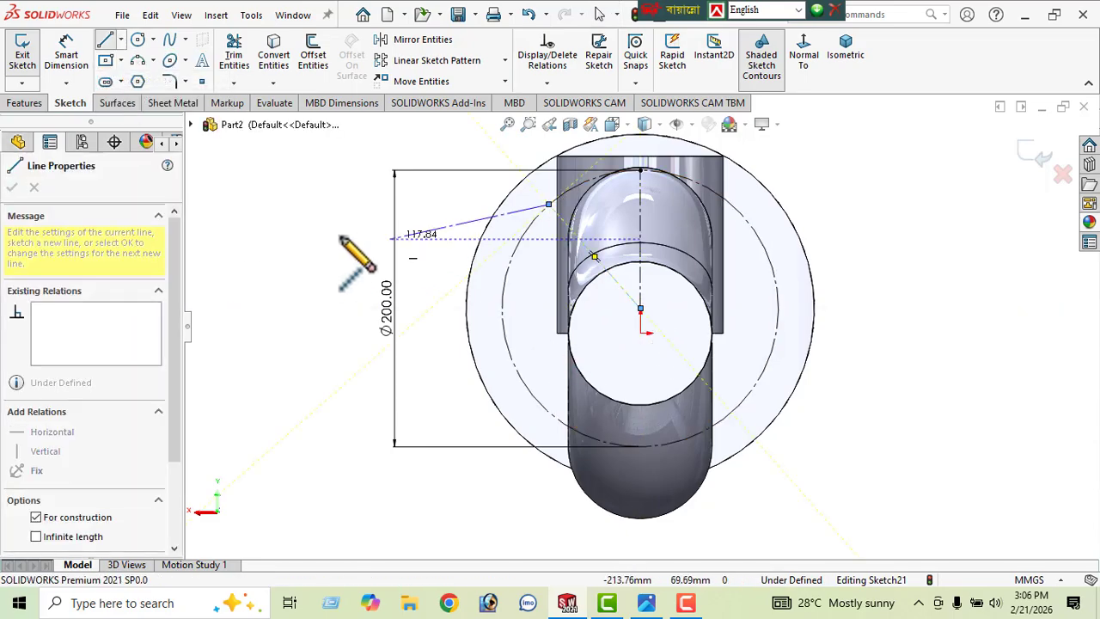
right_click(345, 241)
left_click(344, 240)
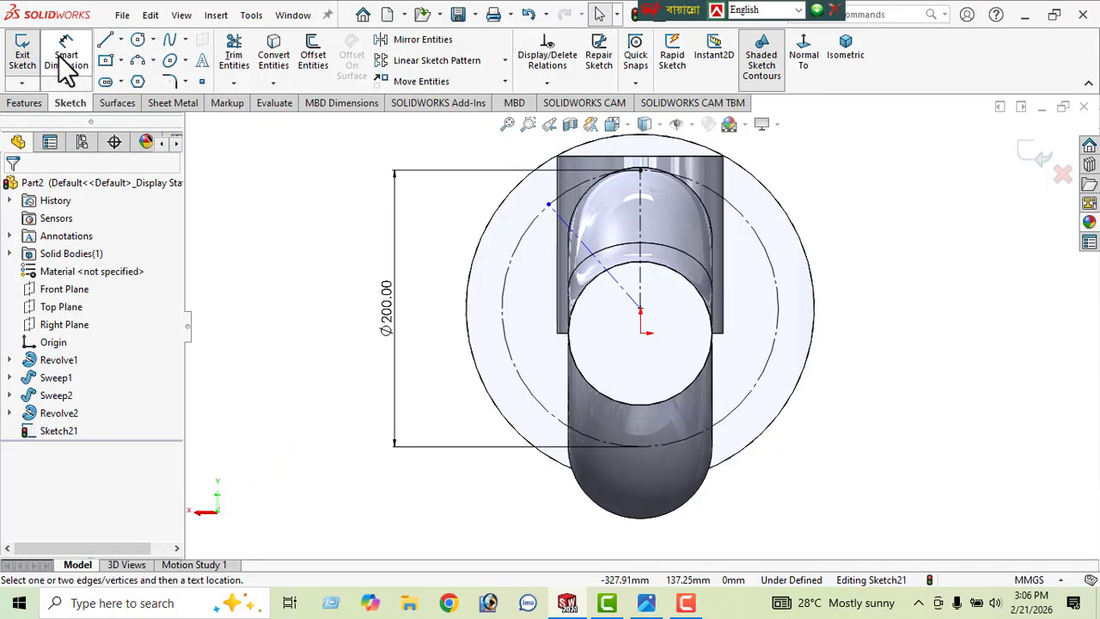
Step: Dimension the angle between the two centerlines as 30° and finish dimensioning
left_click(60, 56)
left_click(609, 272)
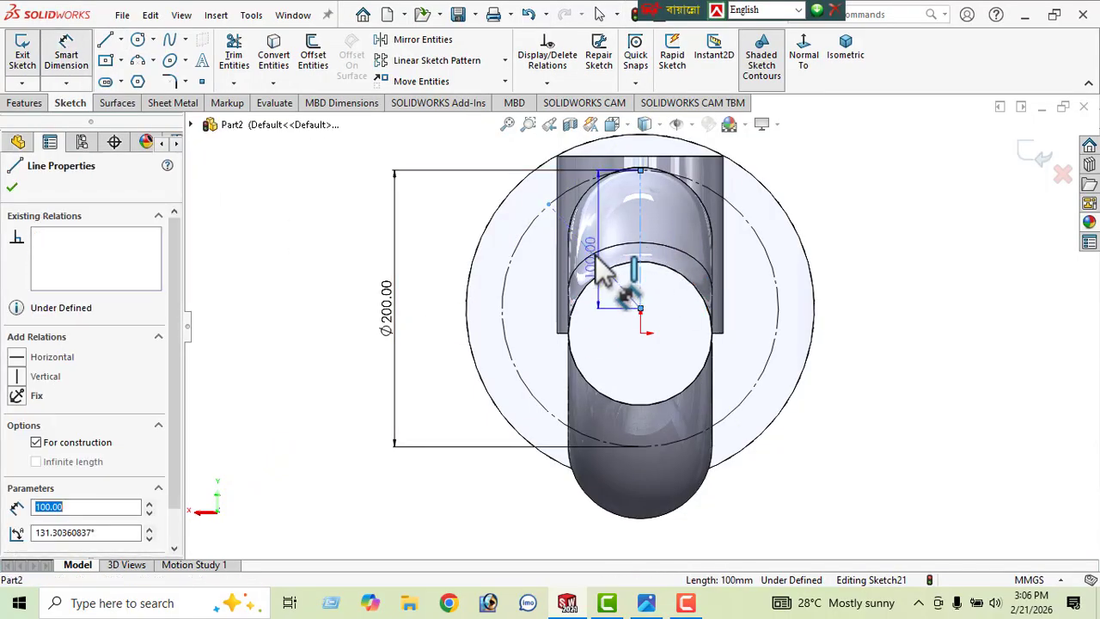
left_click(596, 257)
scroll(621, 240, "up", 2)
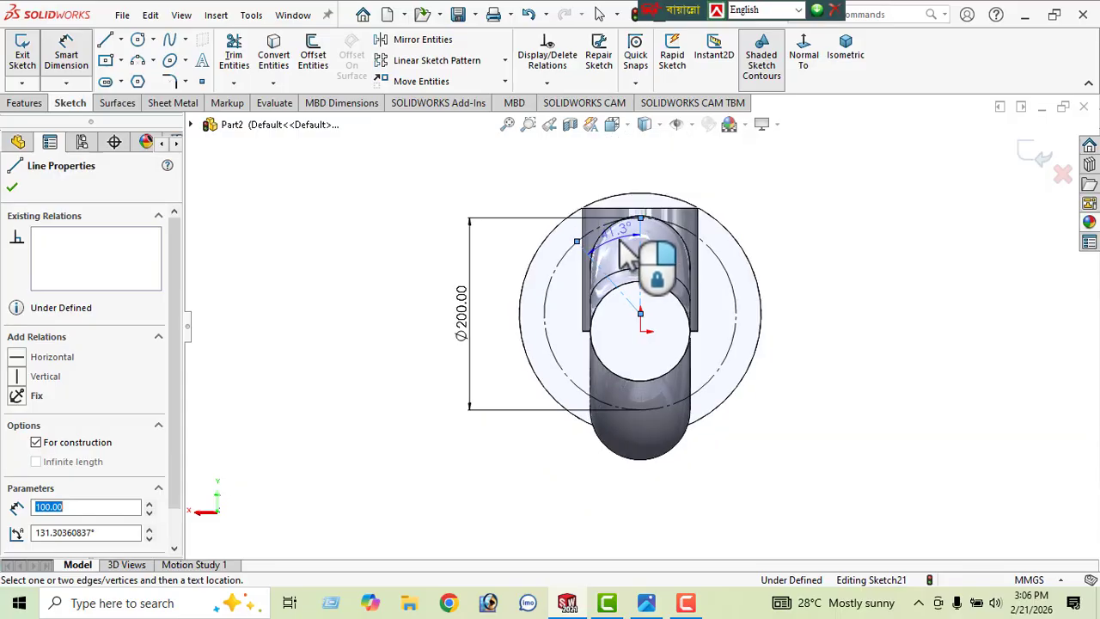
left_click(574, 214)
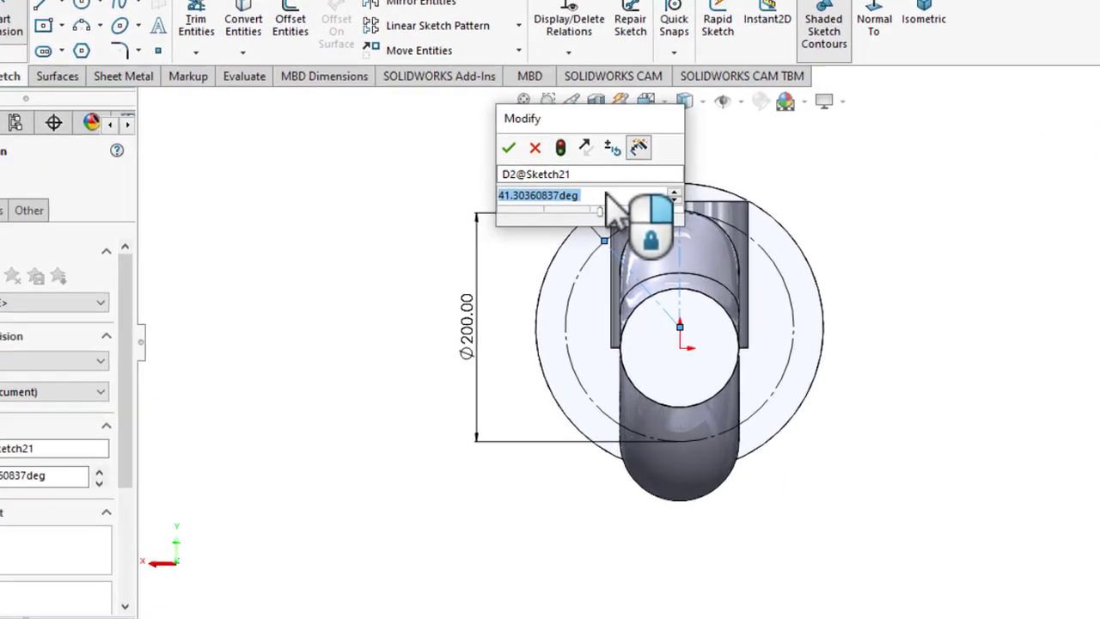
key("Return")
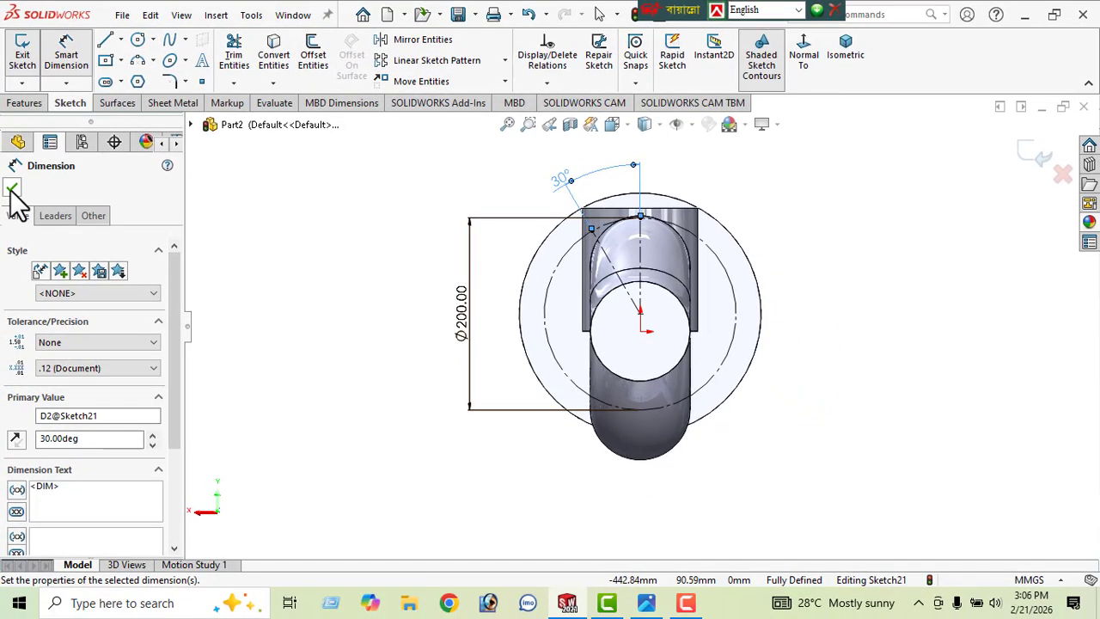
left_click(12, 189)
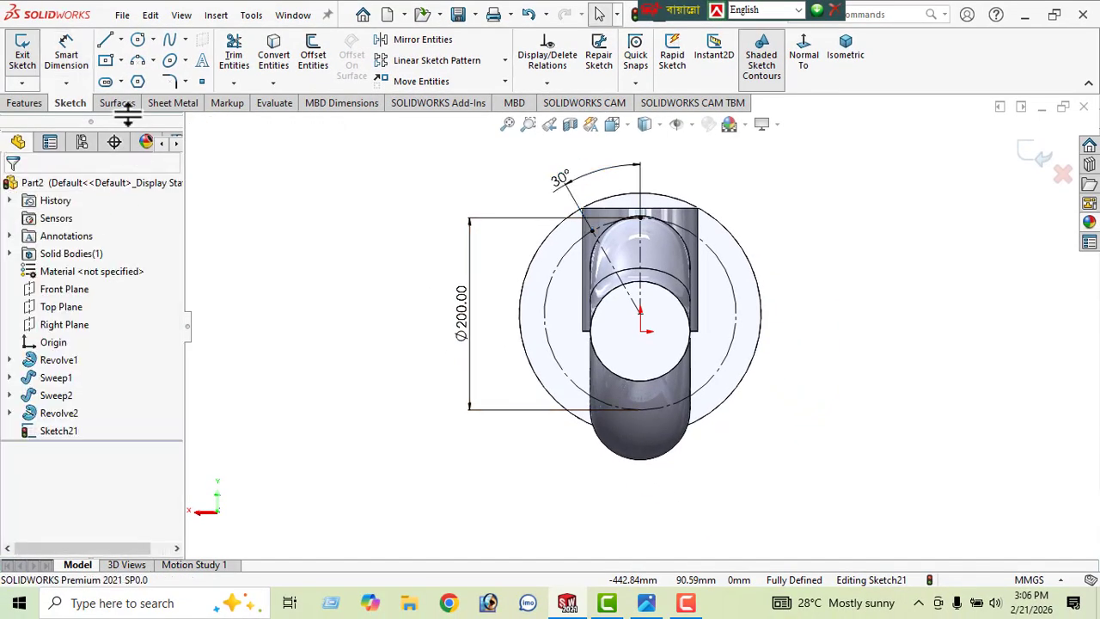
Step: Sketch a bolt-hole circle about 20 mm in diameter centred where the slanted centerline meets the construction circle
left_click(137, 43)
scroll(608, 257, "down", 4)
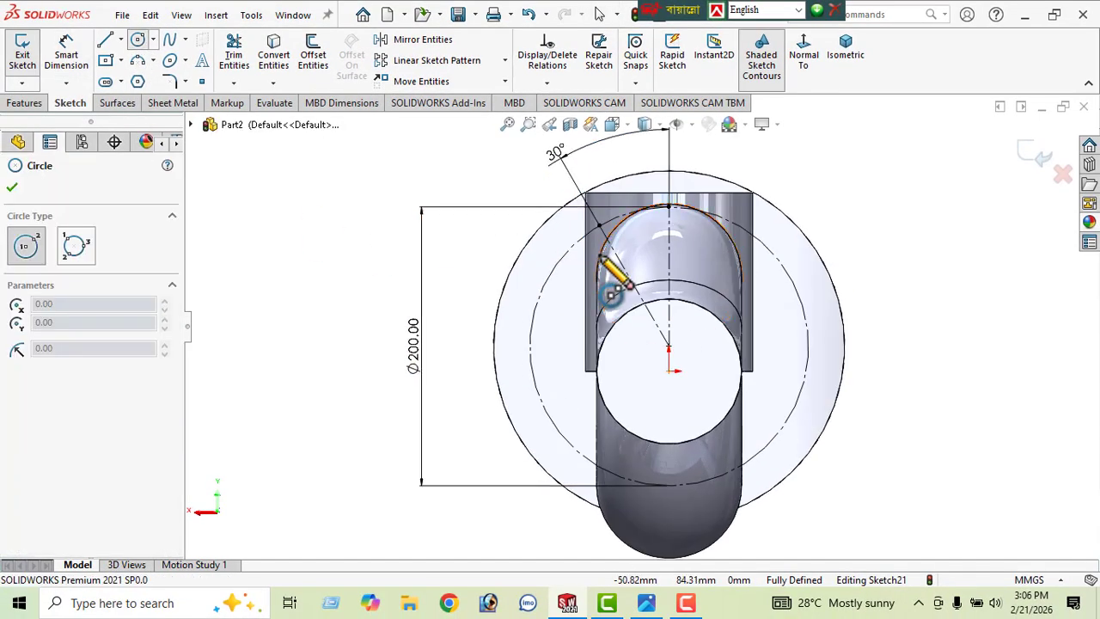
left_click(605, 221)
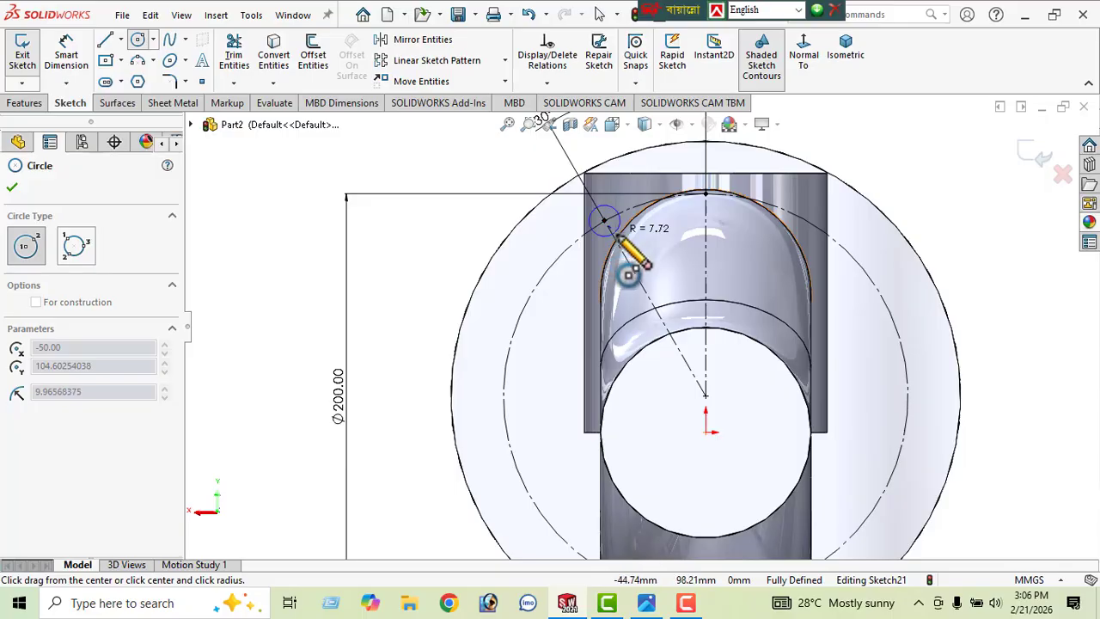
left_click(631, 274)
mouse_move(545, 301)
middle_mouse_down()
mouse_move(570, 314)
mouse_move(548, 292)
mouse_move(577, 309)
middle_mouse_up()
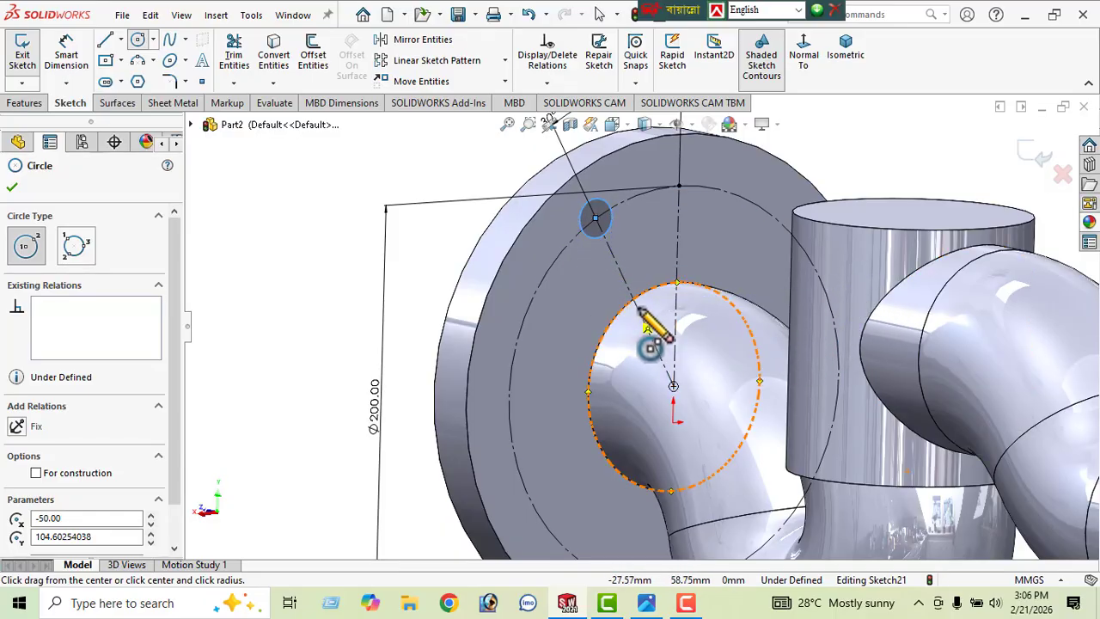
scroll(653, 324, "up", 2)
left_click(26, 250)
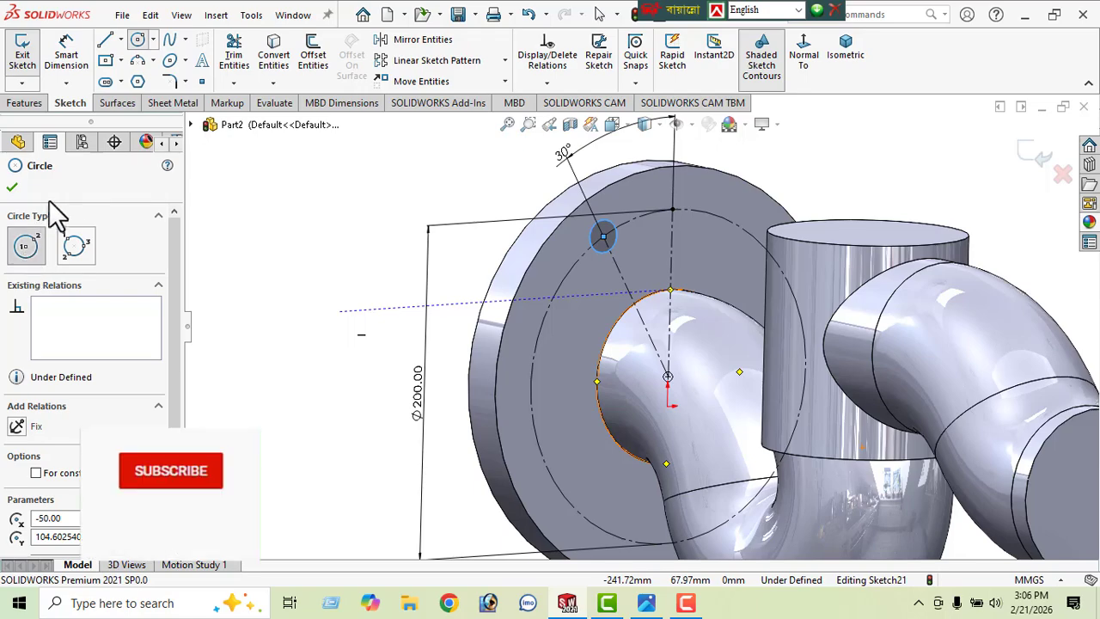
left_click(12, 189)
Step: Dimension the bolt-hole circle's diameter as 26 mm and finish dimensioning
left_click(55, 66)
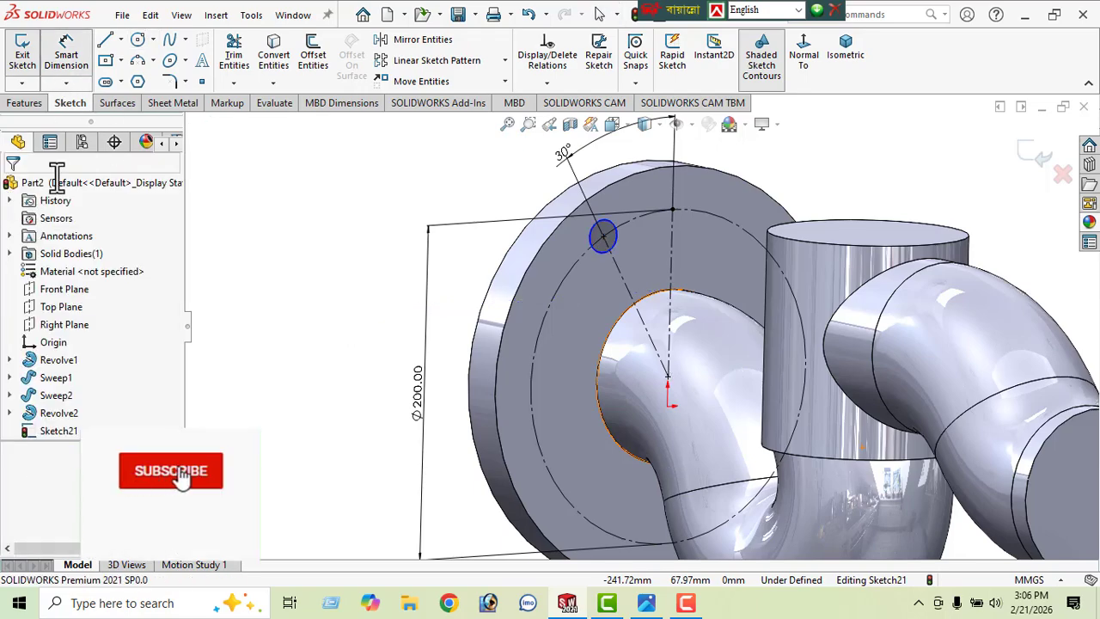
left_click(591, 242)
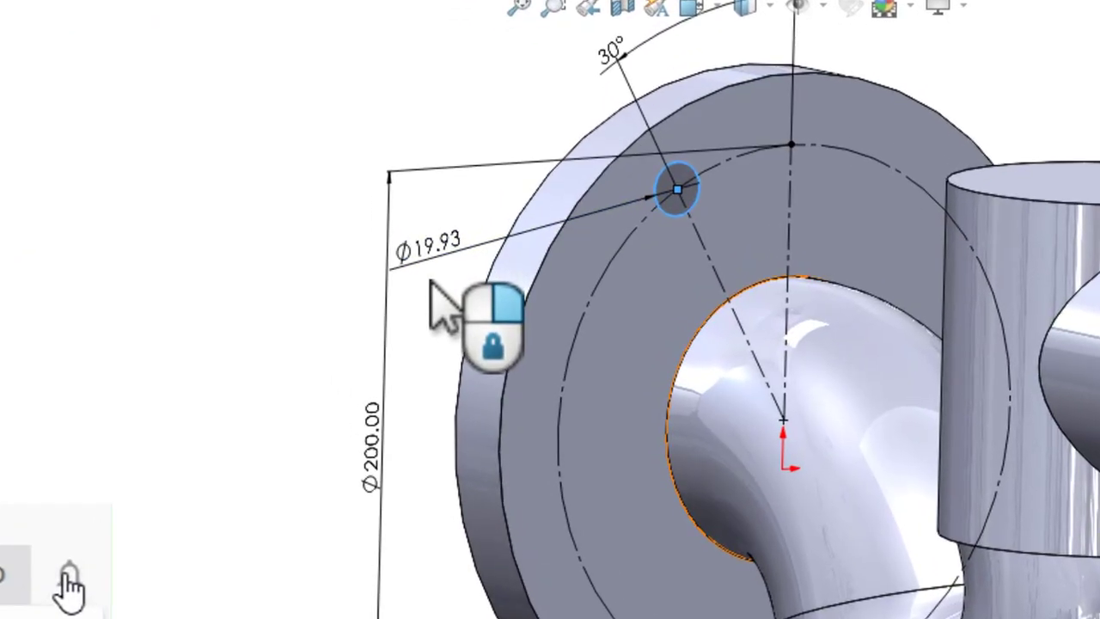
left_click(430, 283)
type("26")
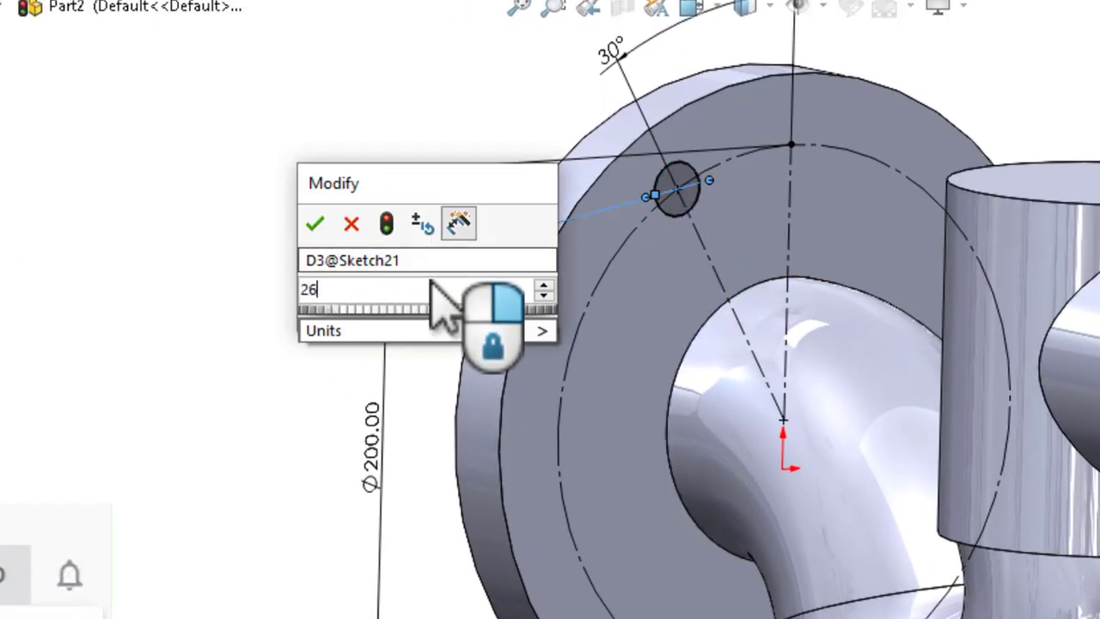
key("Return")
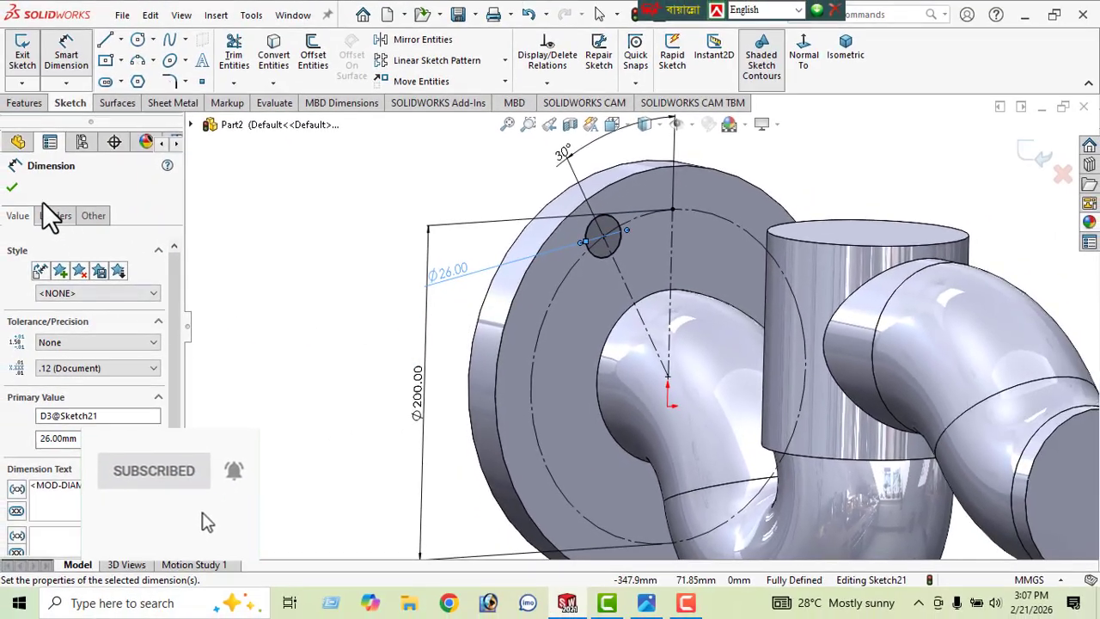
left_click(13, 184)
Step: Cut the bolt-hole circle through the flange with an Extruded Cut set to Through All
left_click(24, 104)
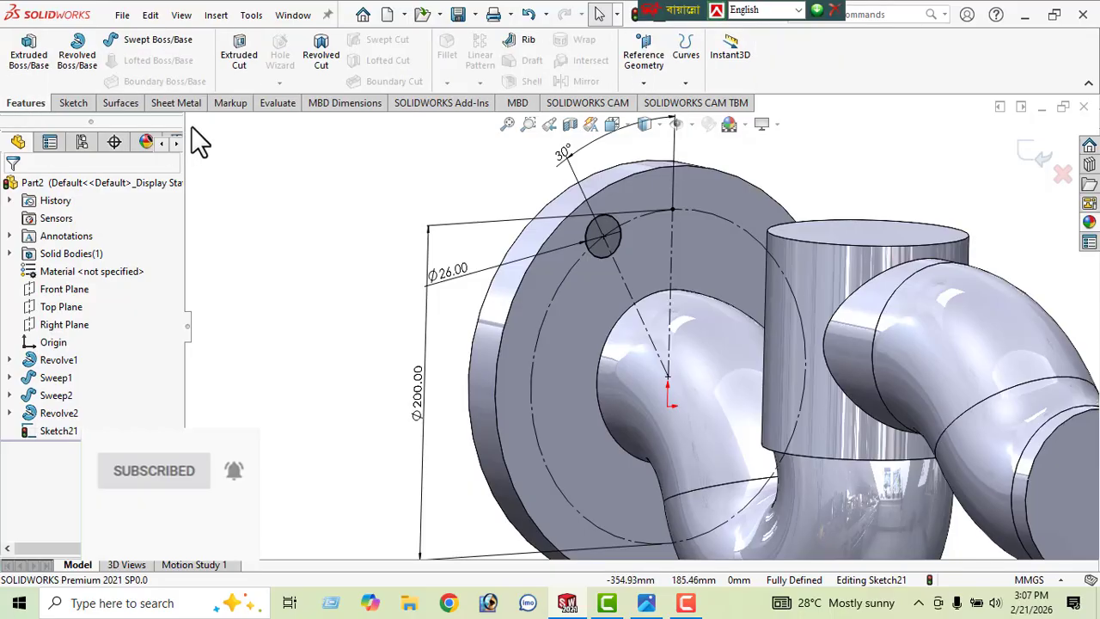
left_click(238, 60)
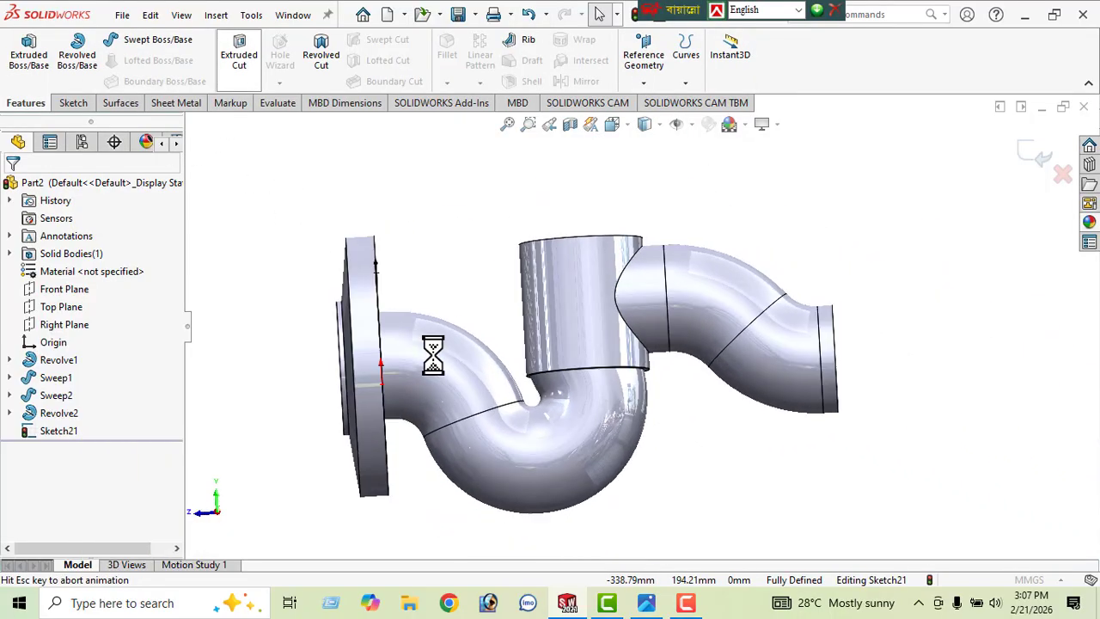
left_click(63, 285)
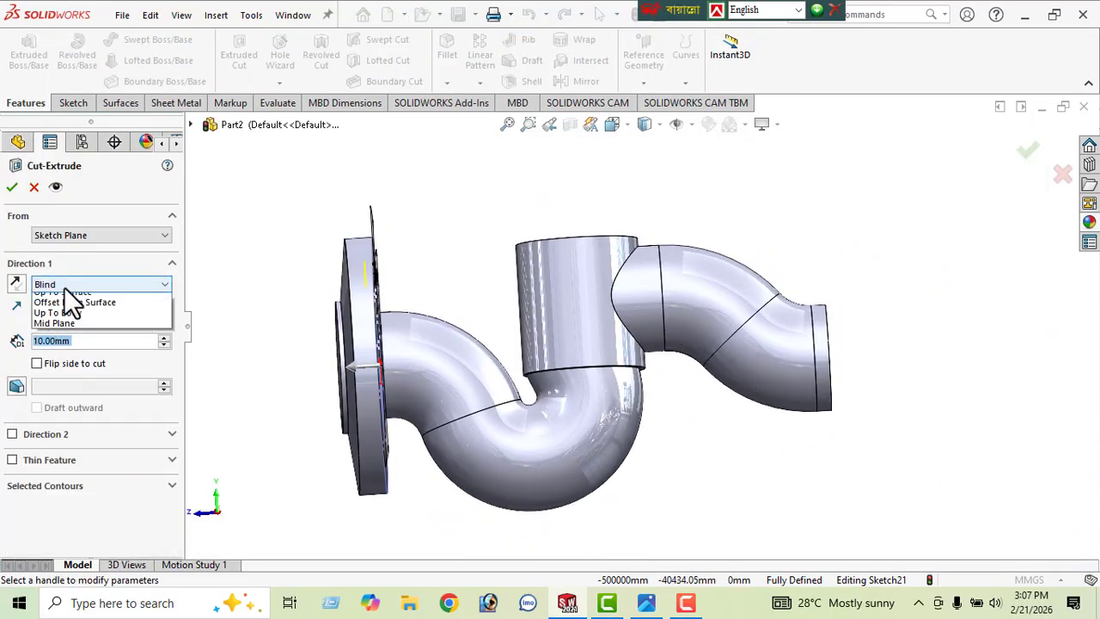
left_click(65, 308)
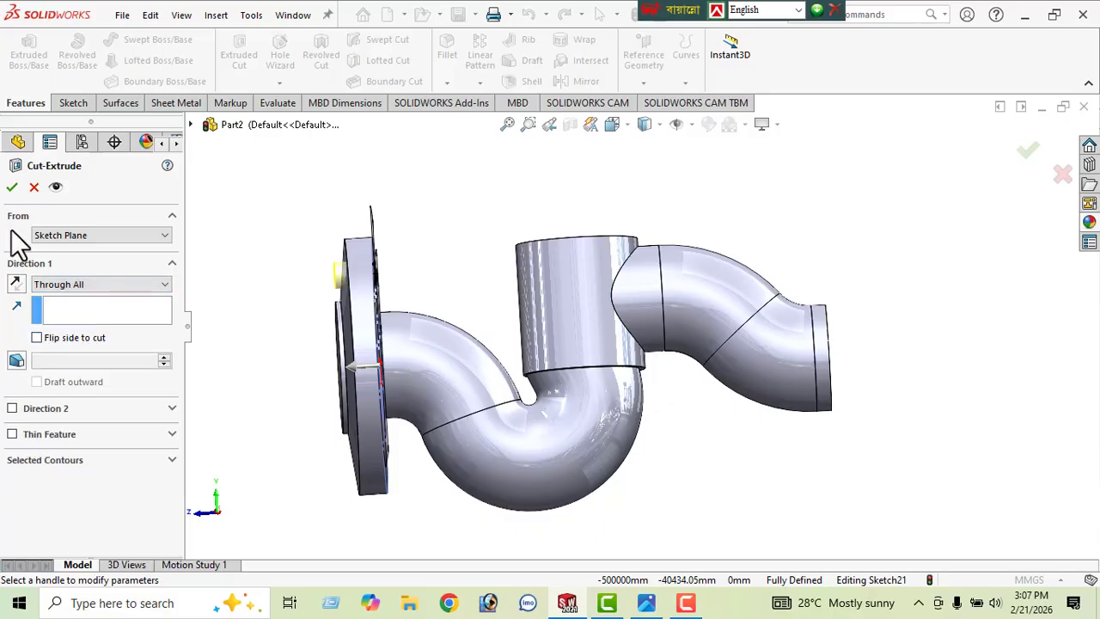
left_click(12, 188)
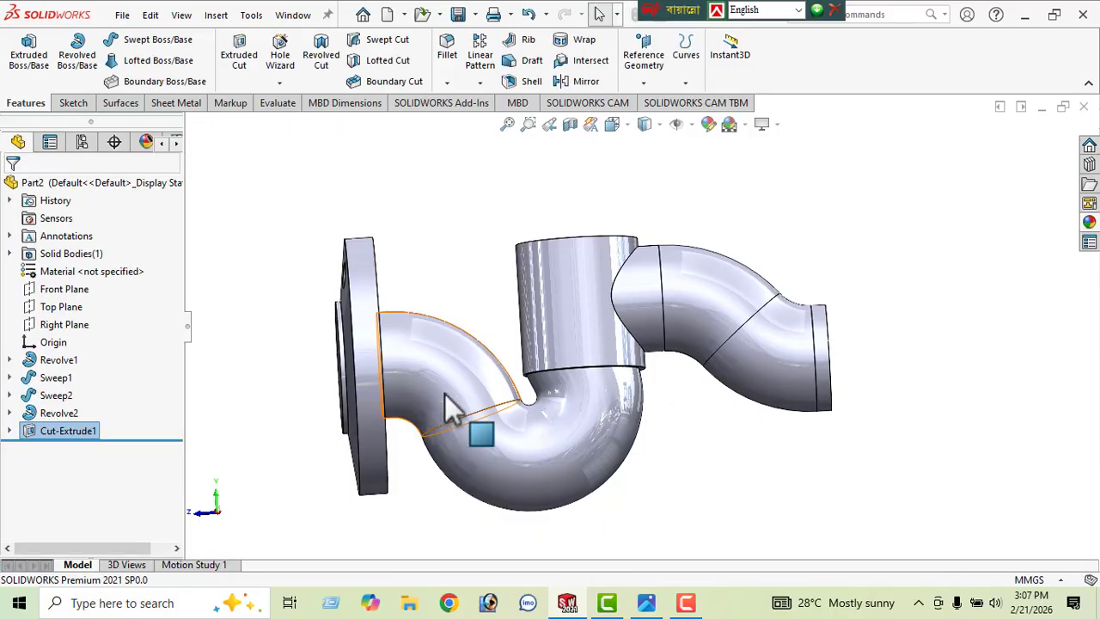
Step: Circular-pattern the bolt-hole cut around the flange's outer edge with 6 equally spaced instances over 360°
middle_click_drag(449, 413, 426, 365)
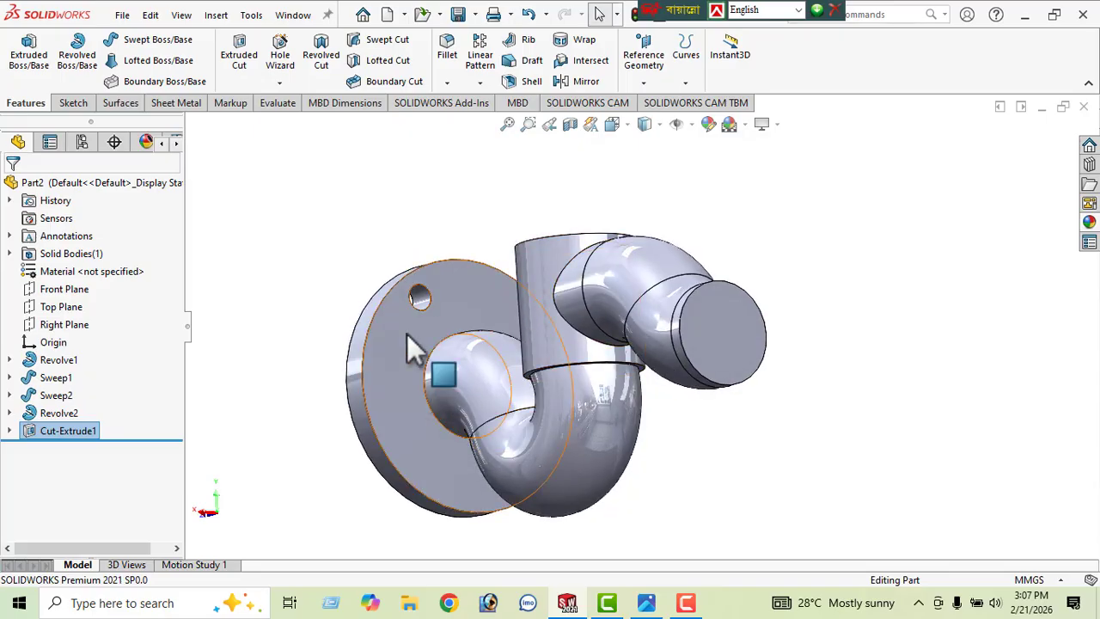
scroll(406, 333, "down", 1)
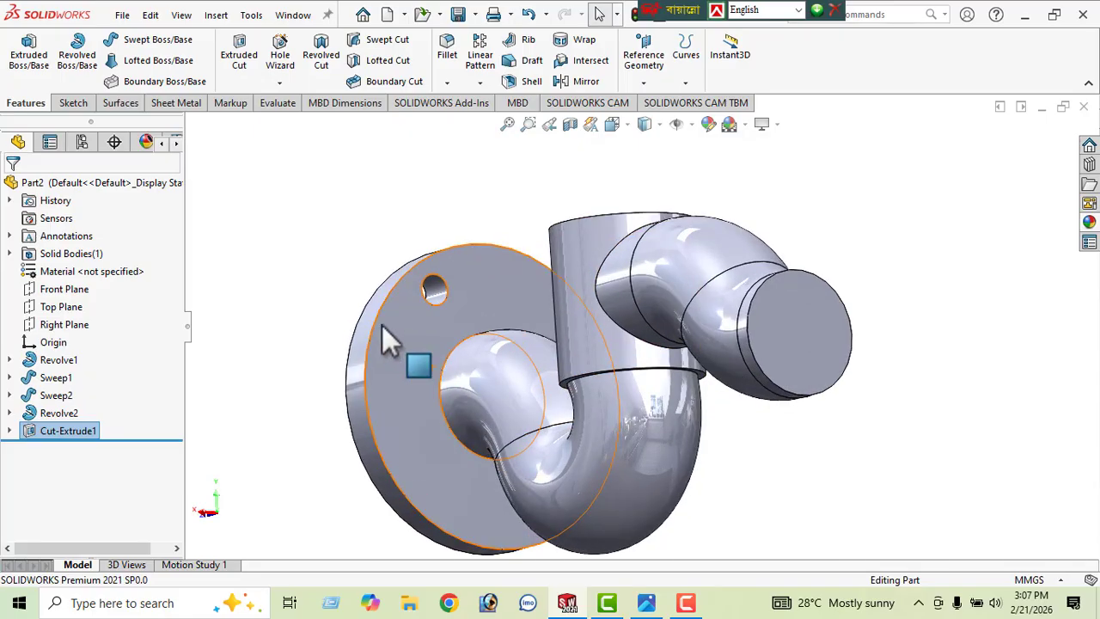
left_click(479, 84)
left_click(507, 121)
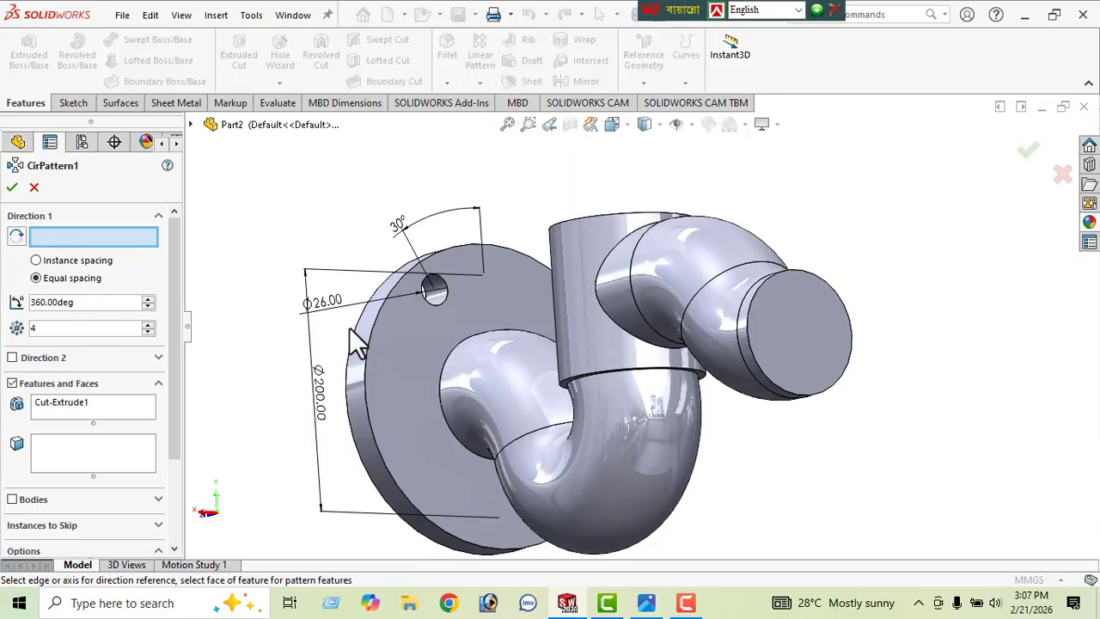
left_click(376, 342)
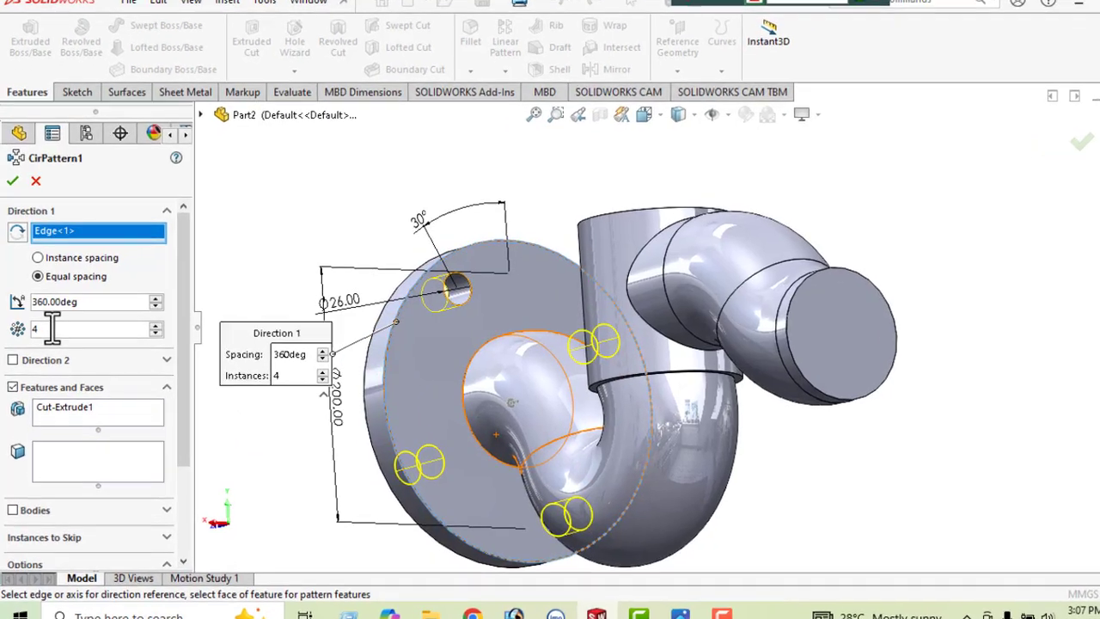
left_click_drag(51, 329, 10, 340)
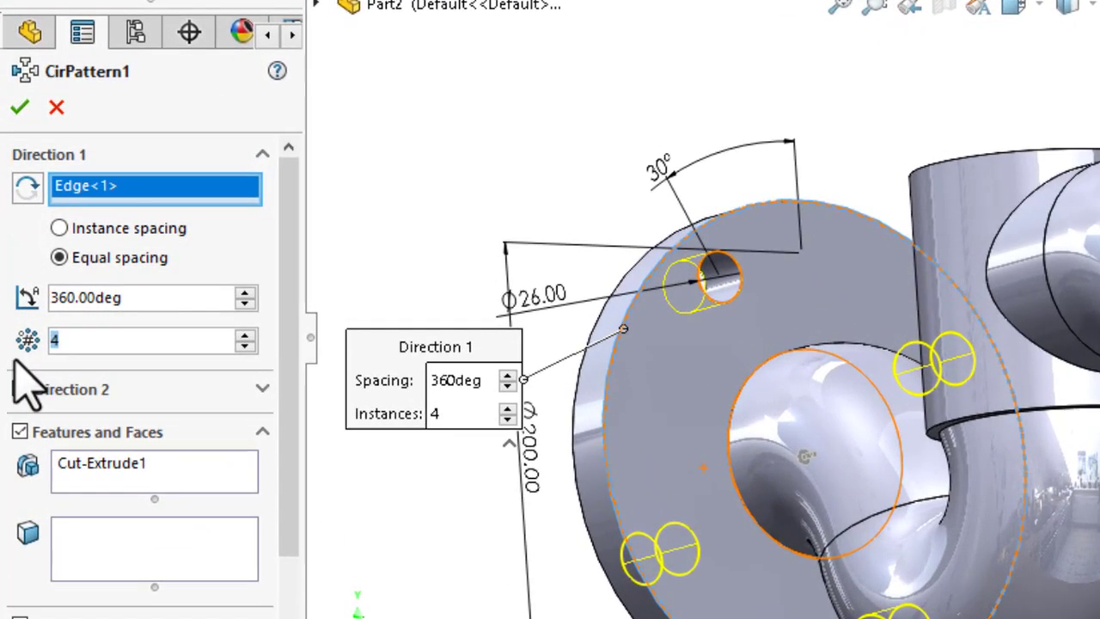
type("6")
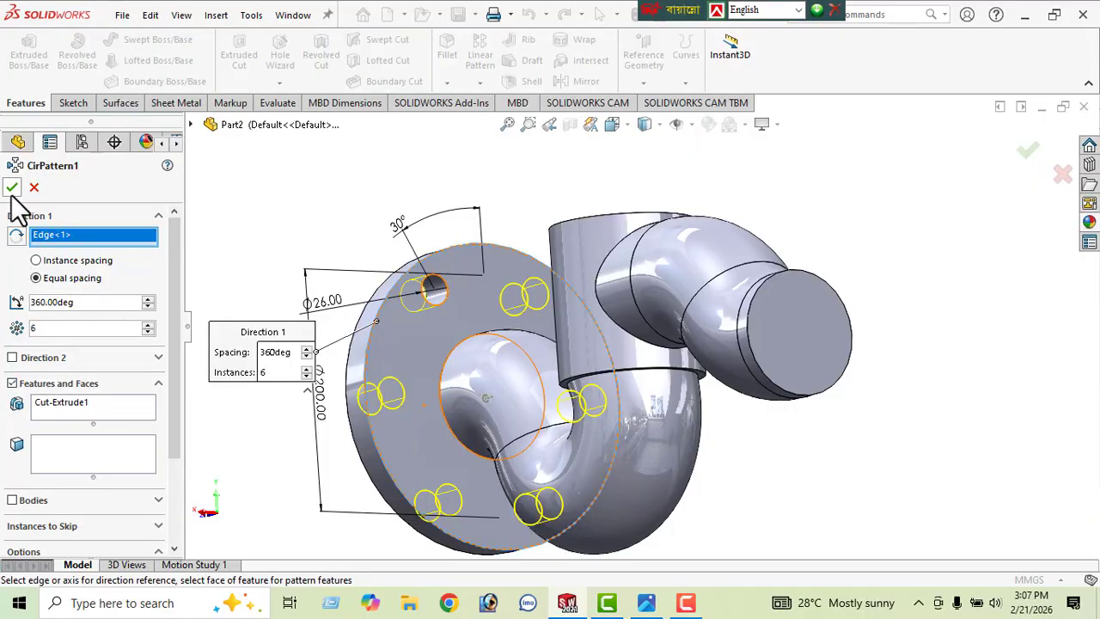
left_click(12, 187)
middle_click_drag(297, 360, 393, 349)
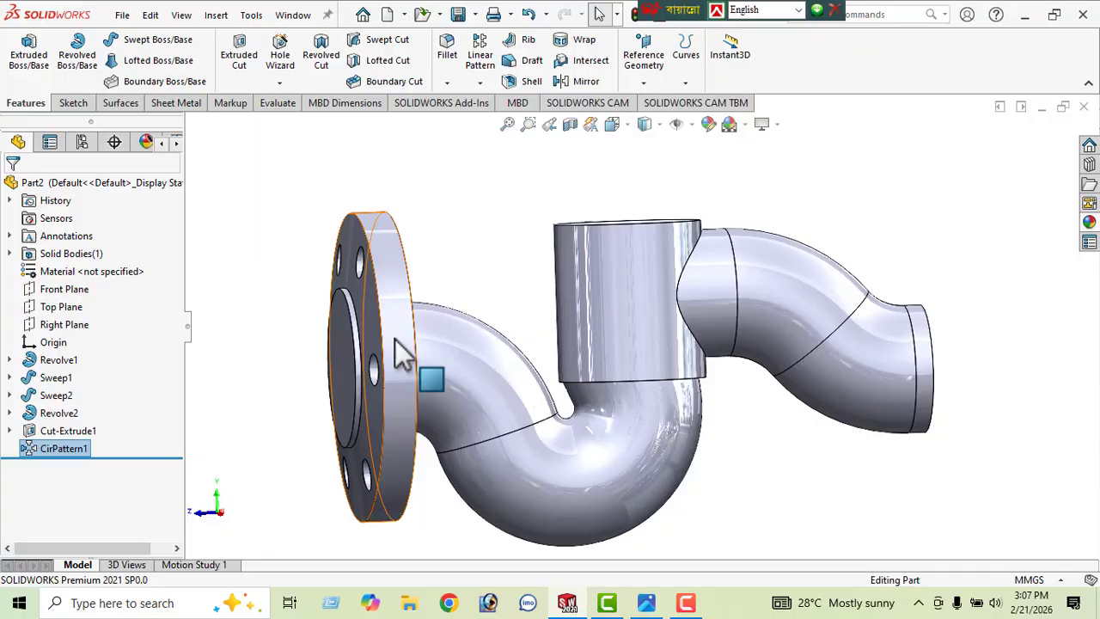
left_click(55, 324)
left_click(58, 296)
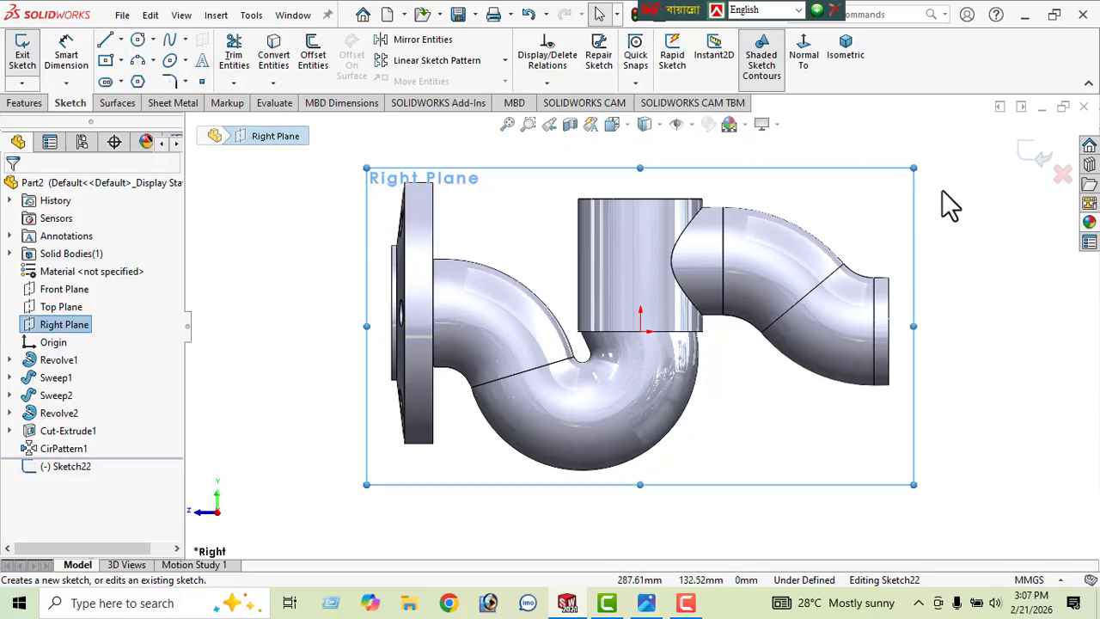
left_click(1031, 167)
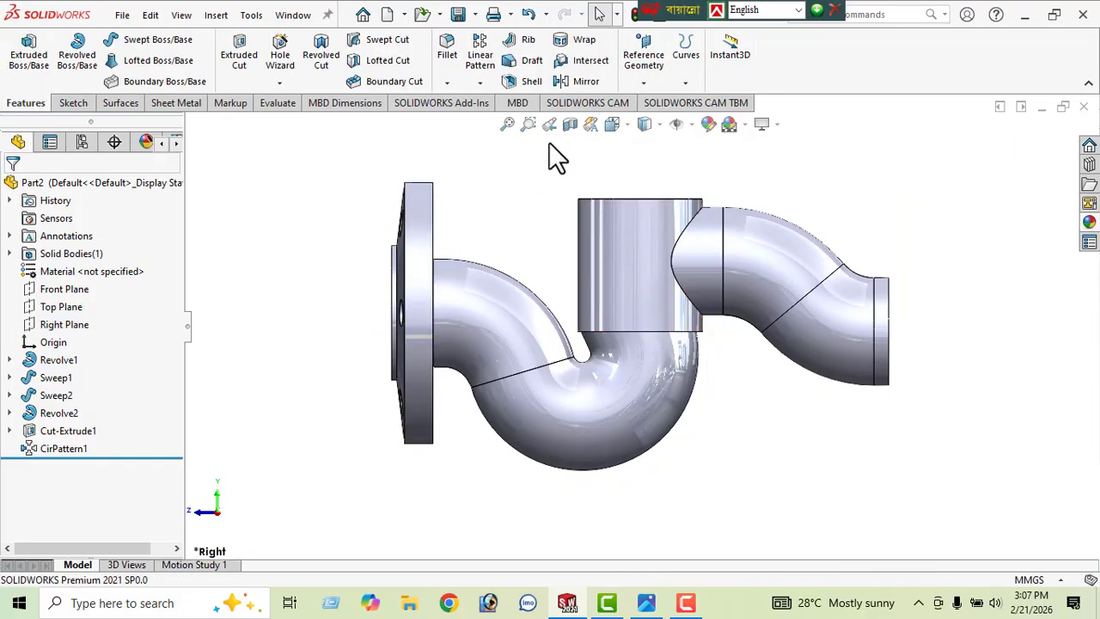
Step: Mirror the flange features Revolve2, Cut-Extrude1 and CirPattern1 about the Front Plane
left_click(583, 83)
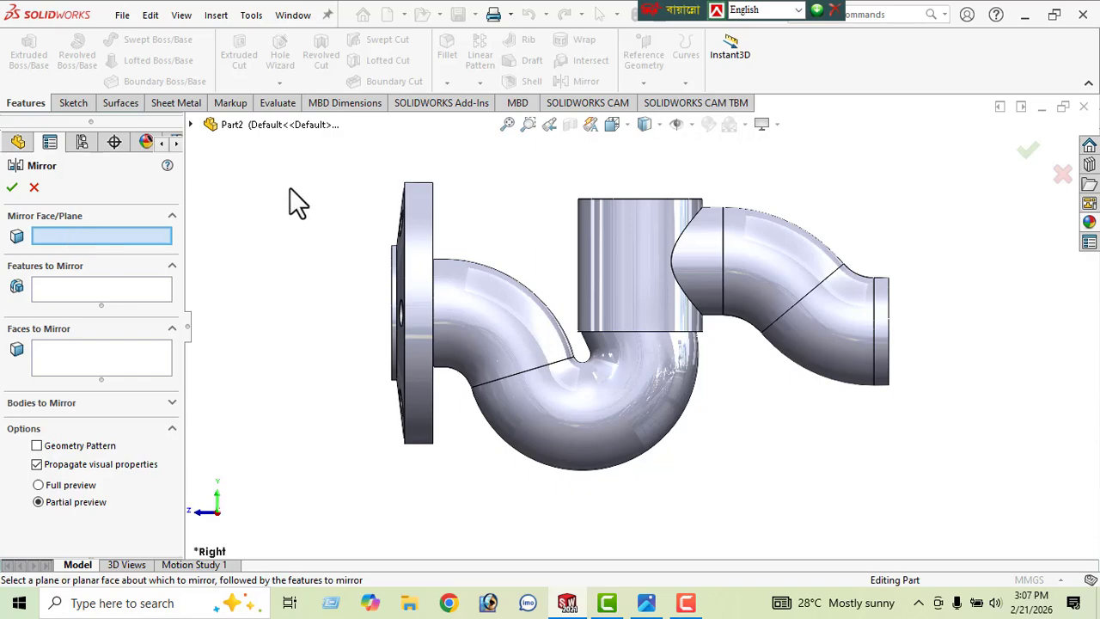
left_click(191, 125)
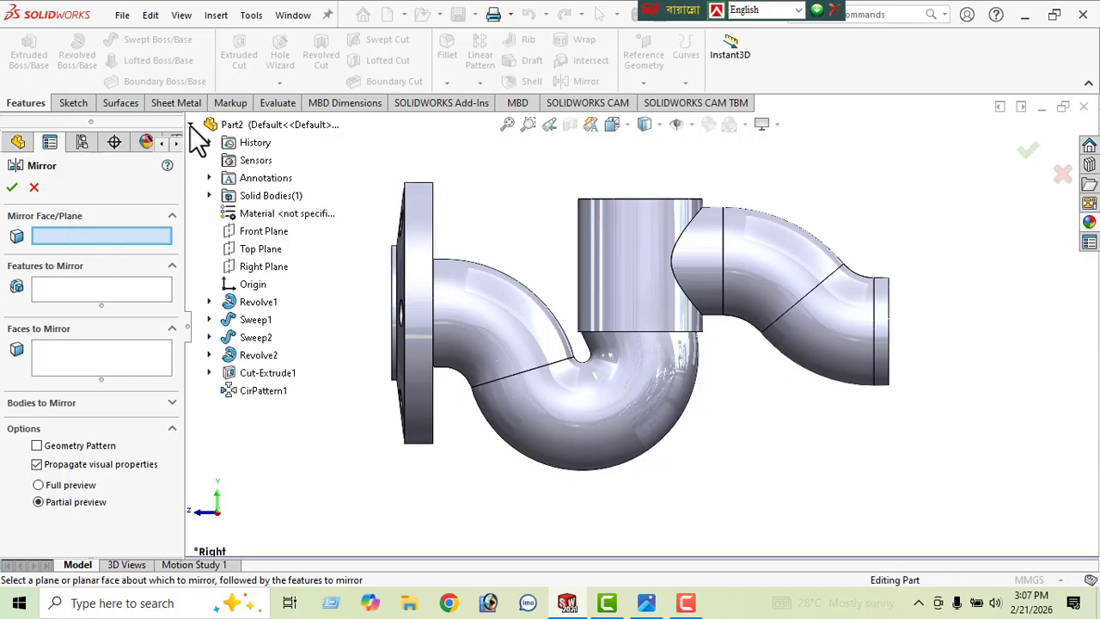
left_click(257, 237)
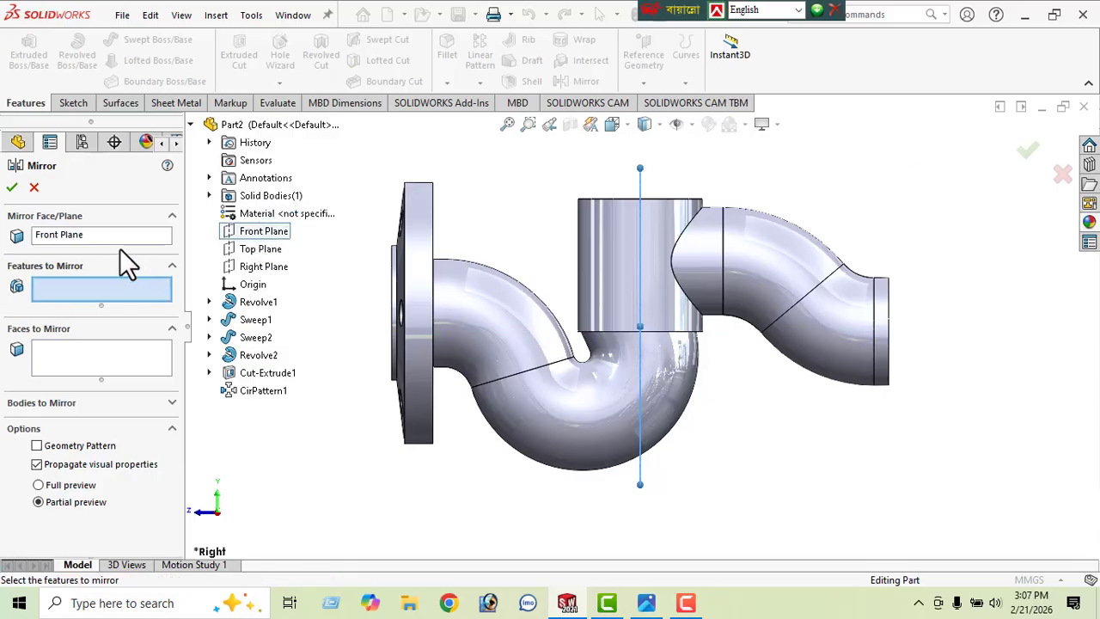
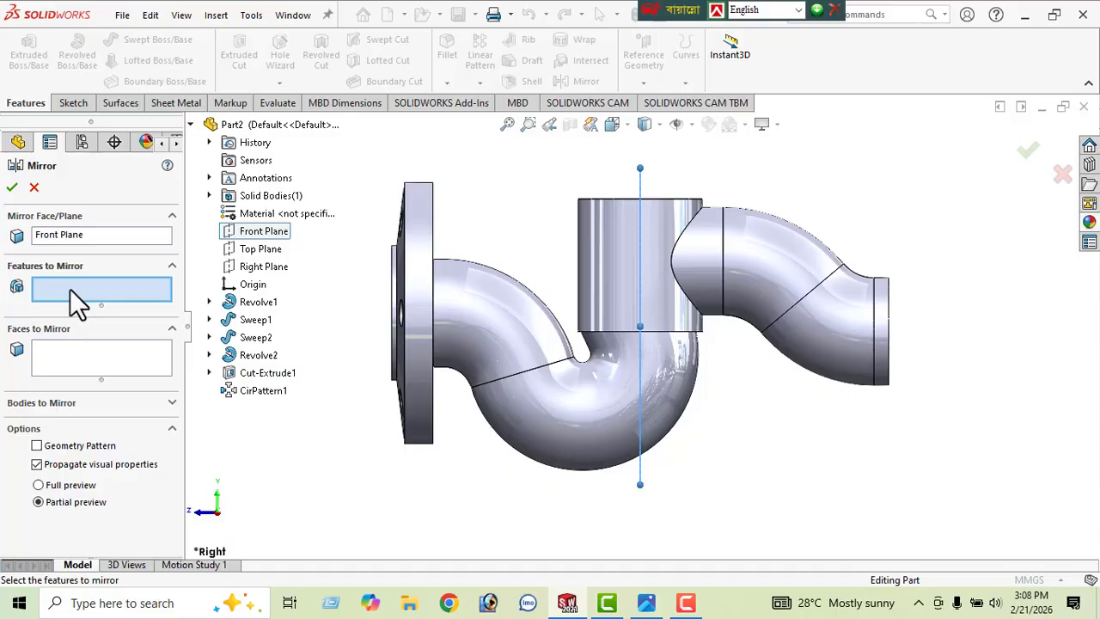
left_click(260, 359)
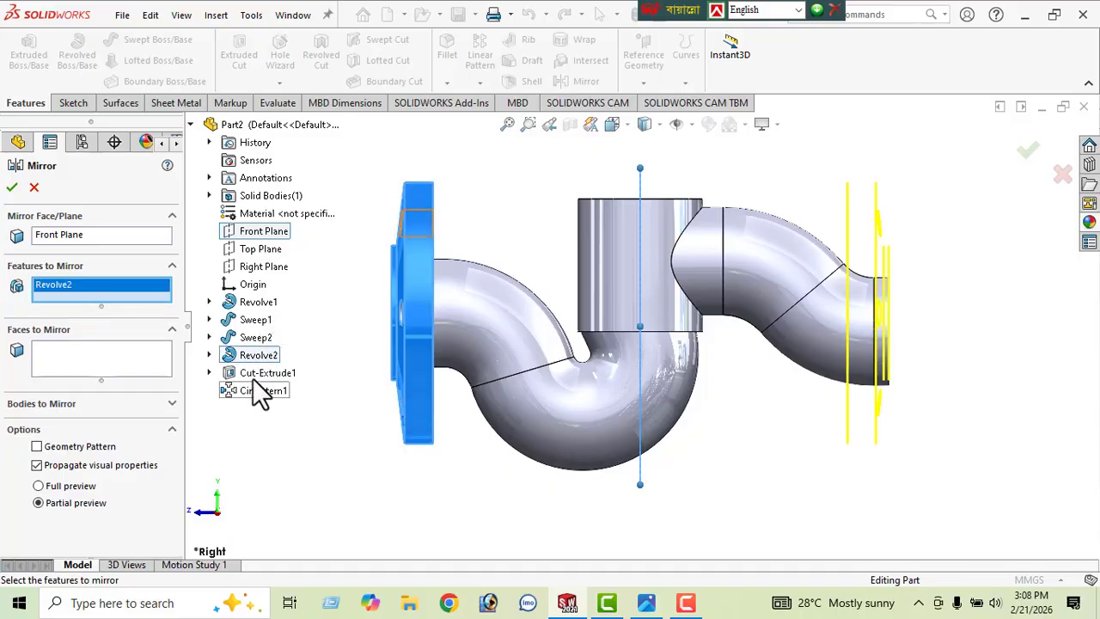
left_click(259, 374)
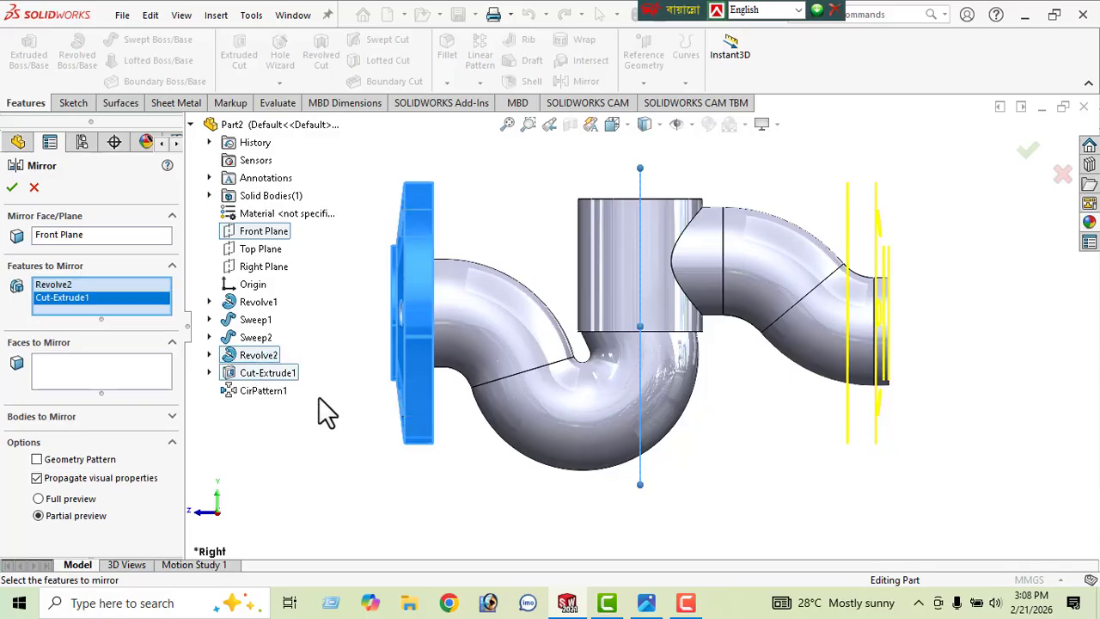
left_click(258, 393)
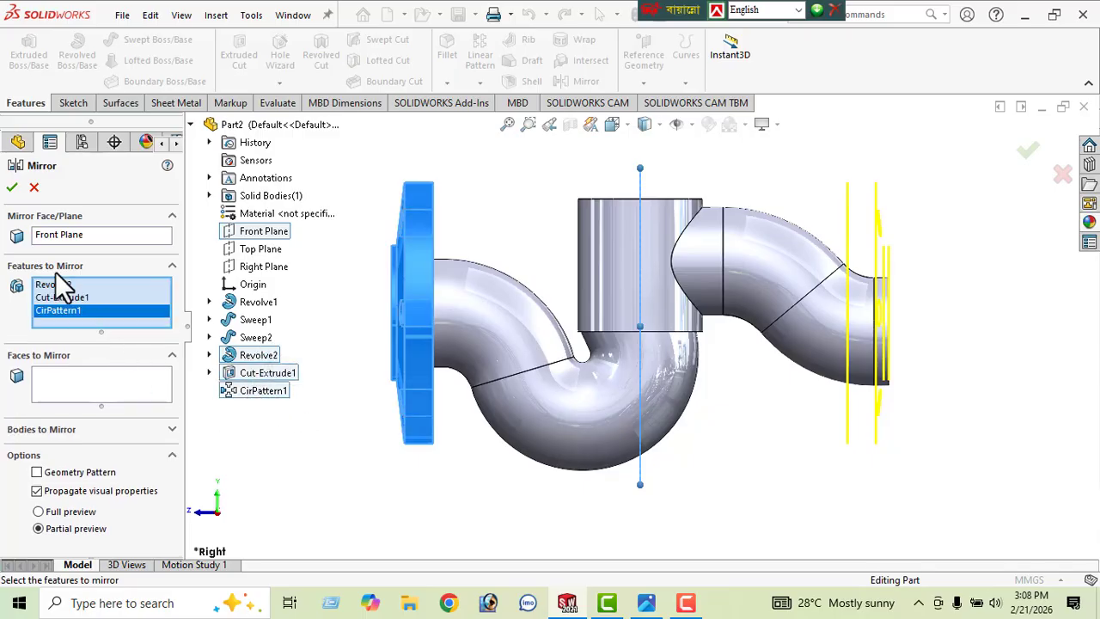
left_click(11, 187)
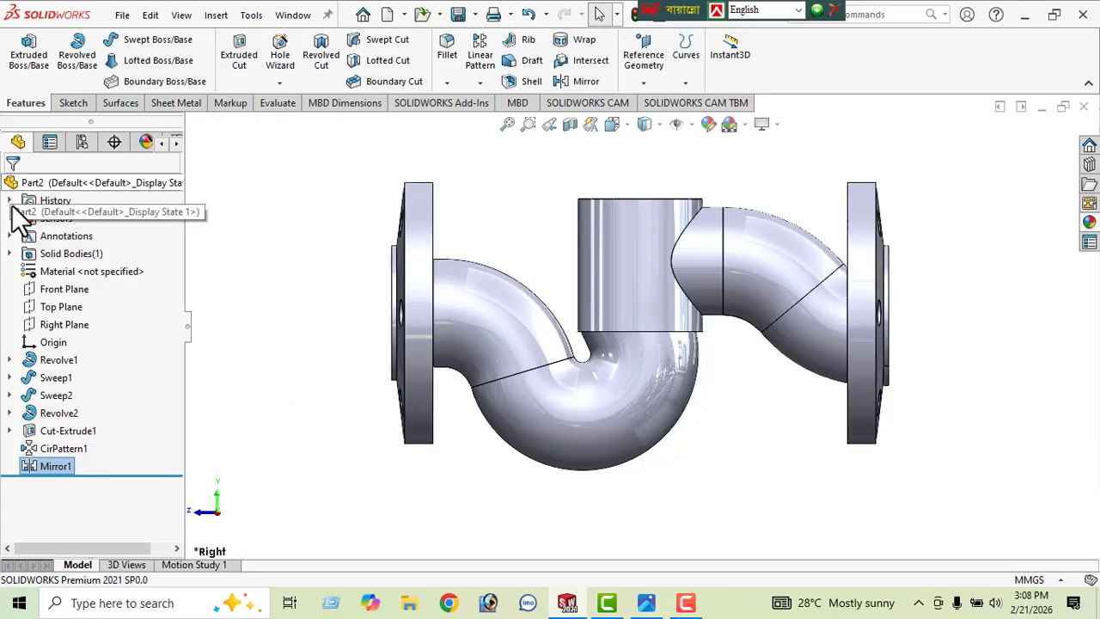
Step: Examine the pipe body's interior with a section view on the Front Plane and turn the section off
middle_click_drag(541, 382, 571, 440)
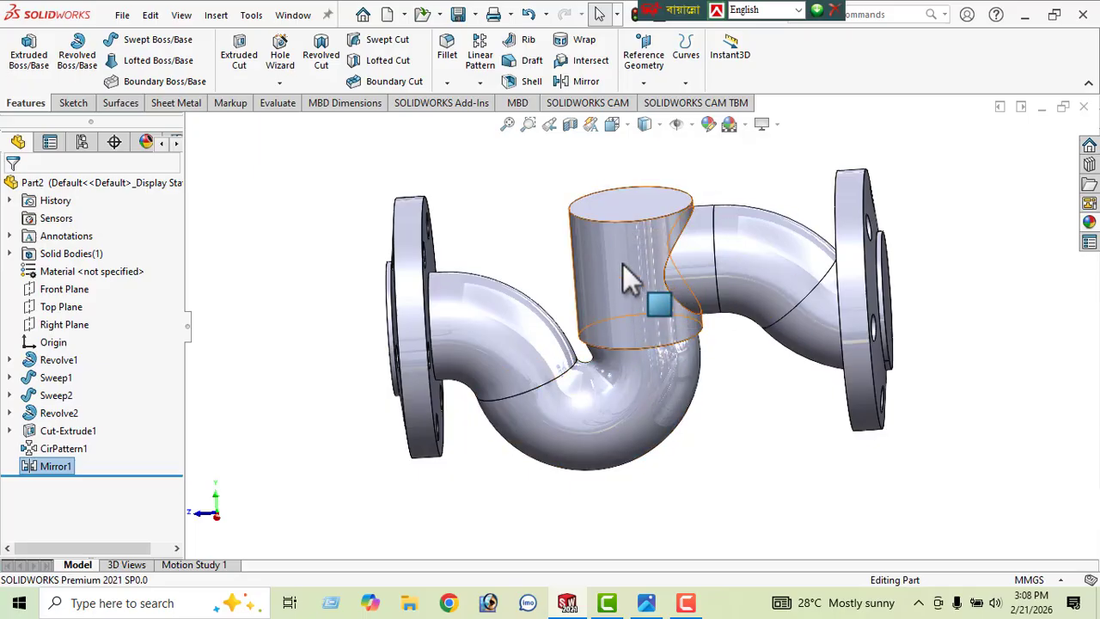
left_click(567, 127)
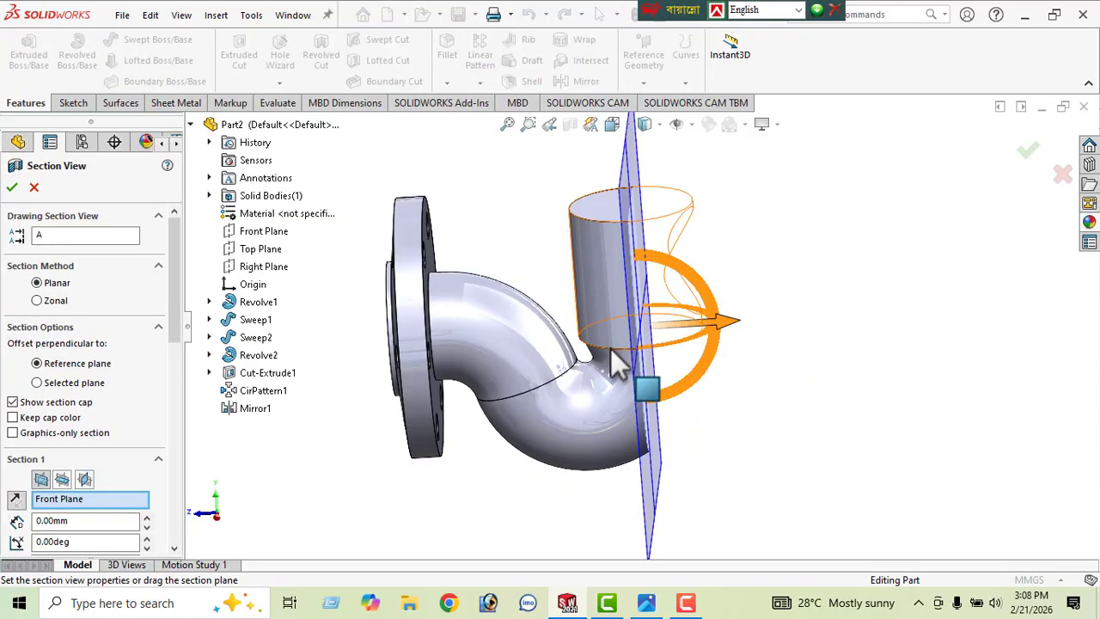
middle_click_drag(607, 143, 471, 182)
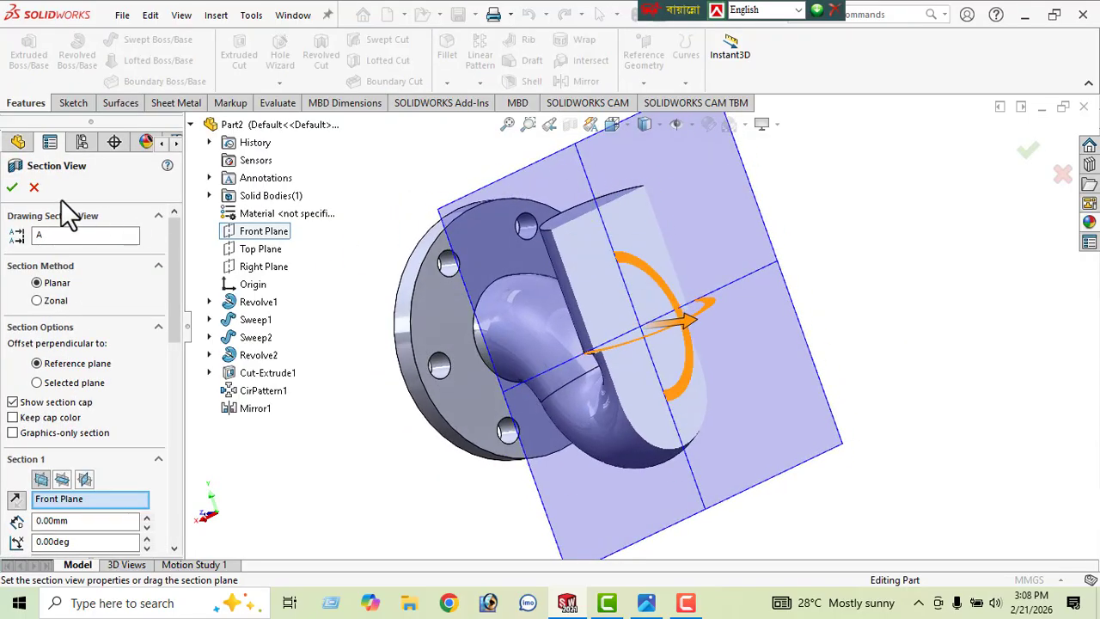
left_click(13, 188)
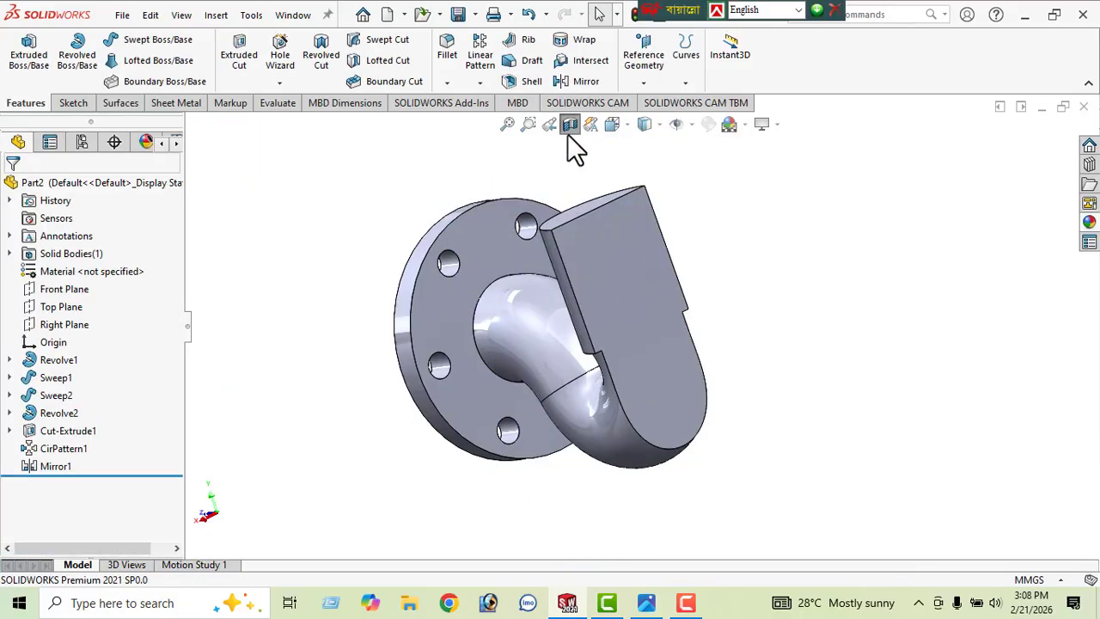
left_click(570, 125)
middle_click_drag(719, 355, 757, 338)
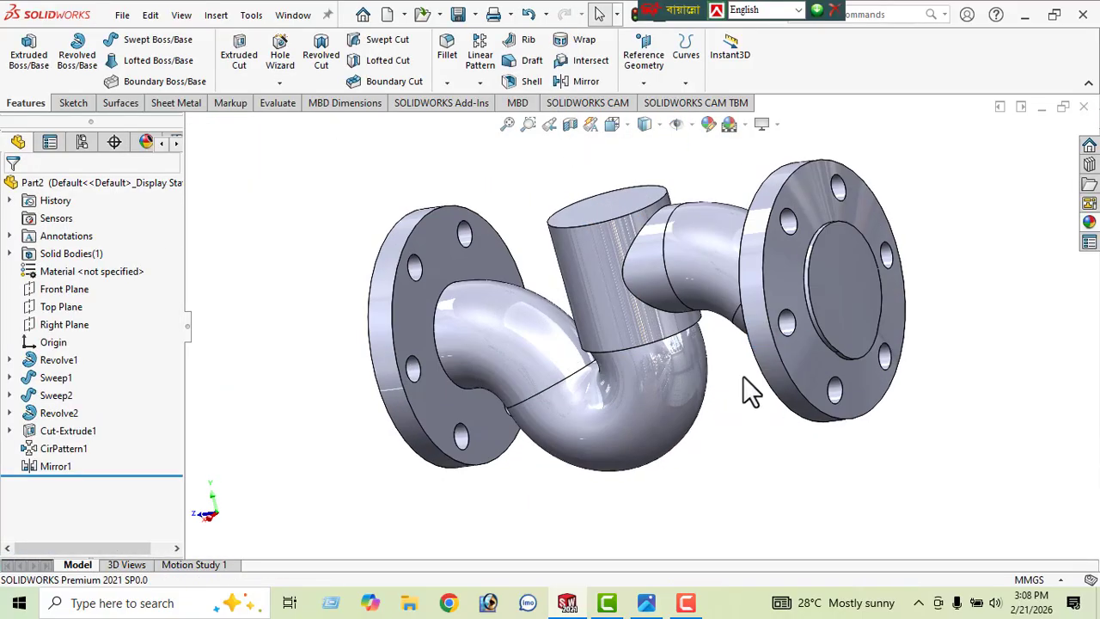
key("ctrl+1")
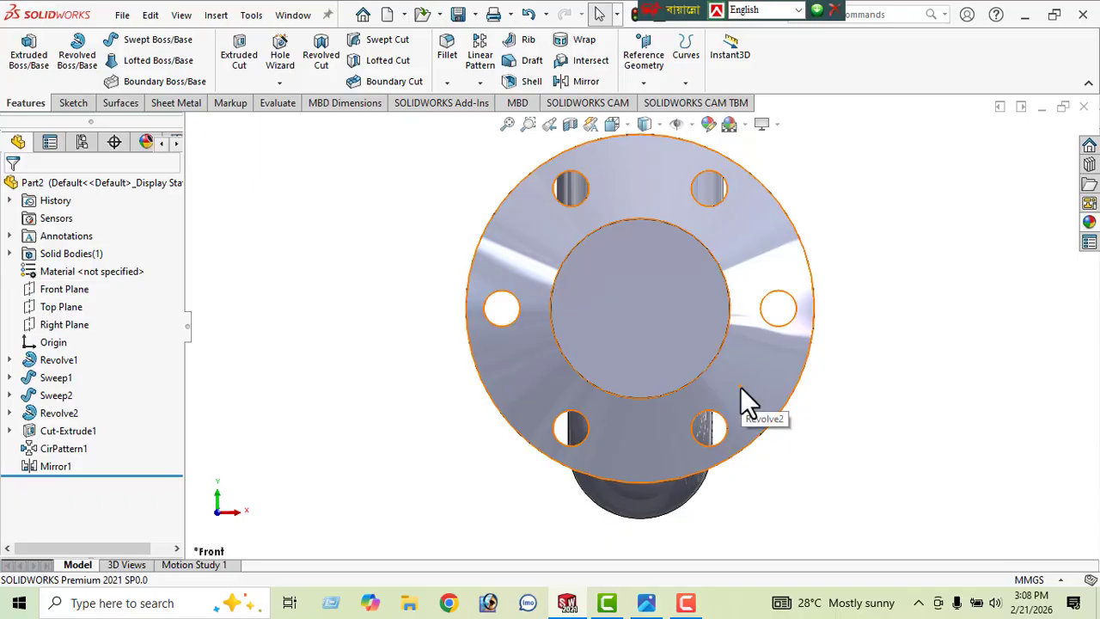
key("ctrl+4")
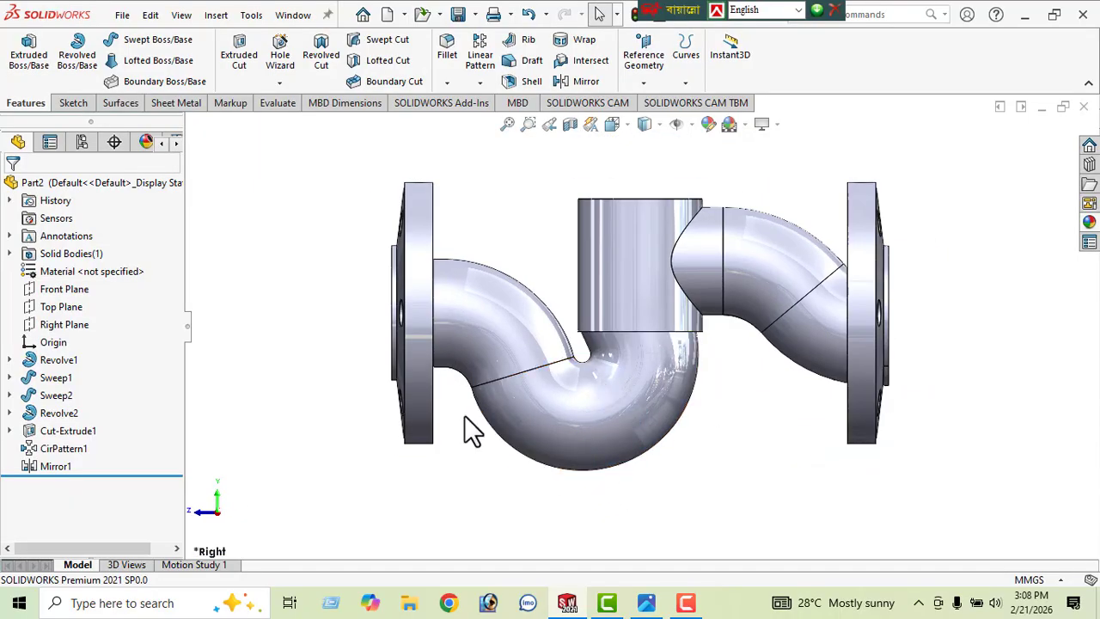
left_click(569, 126)
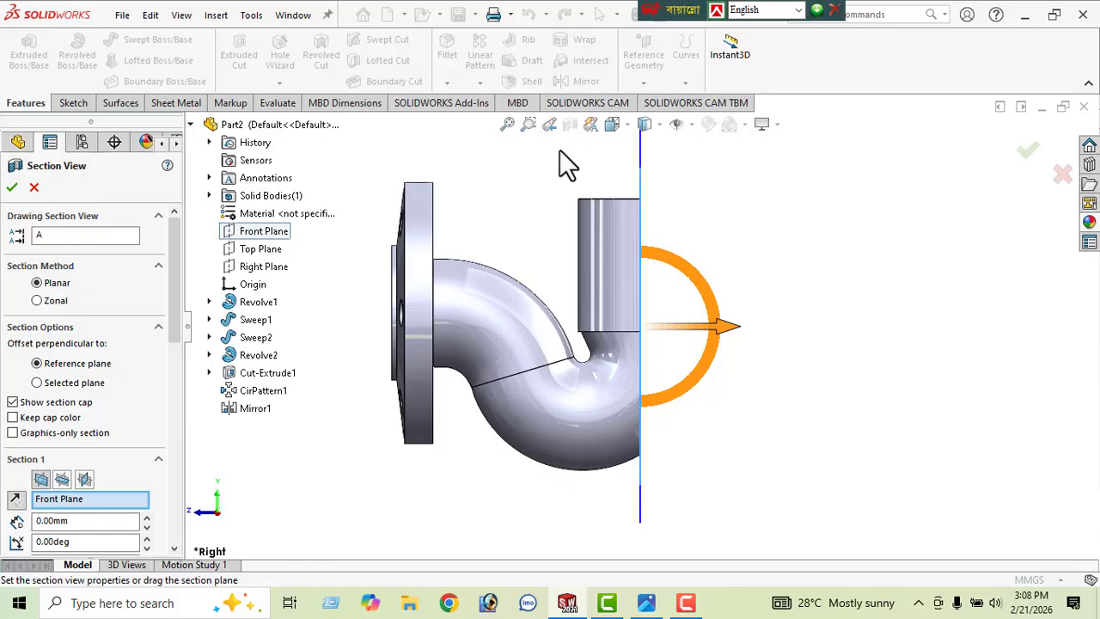
left_click(13, 189)
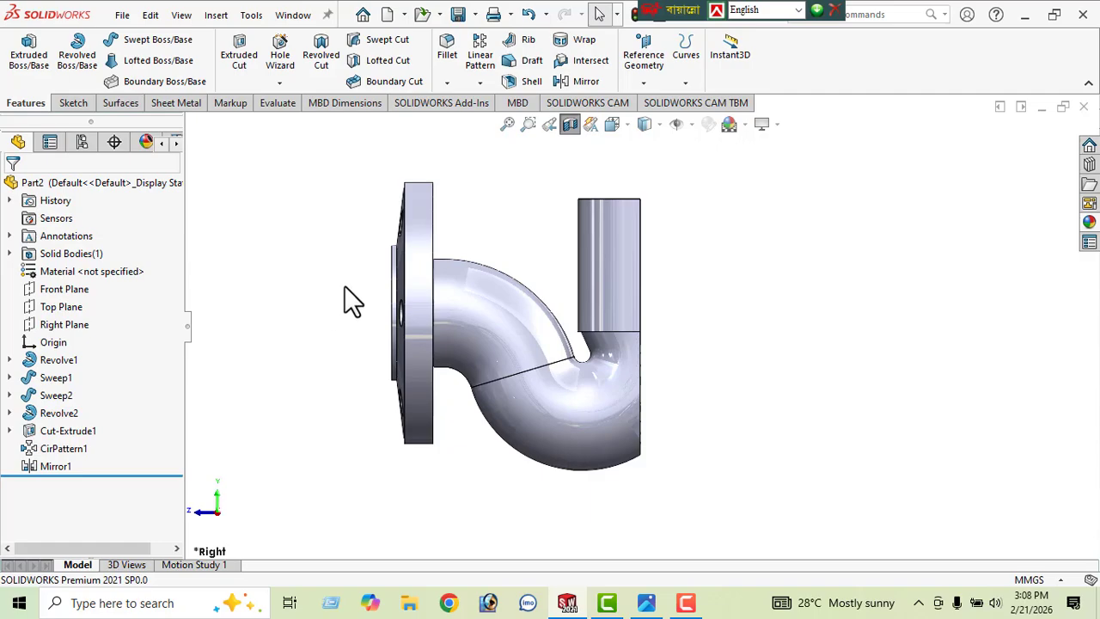
left_click(570, 125)
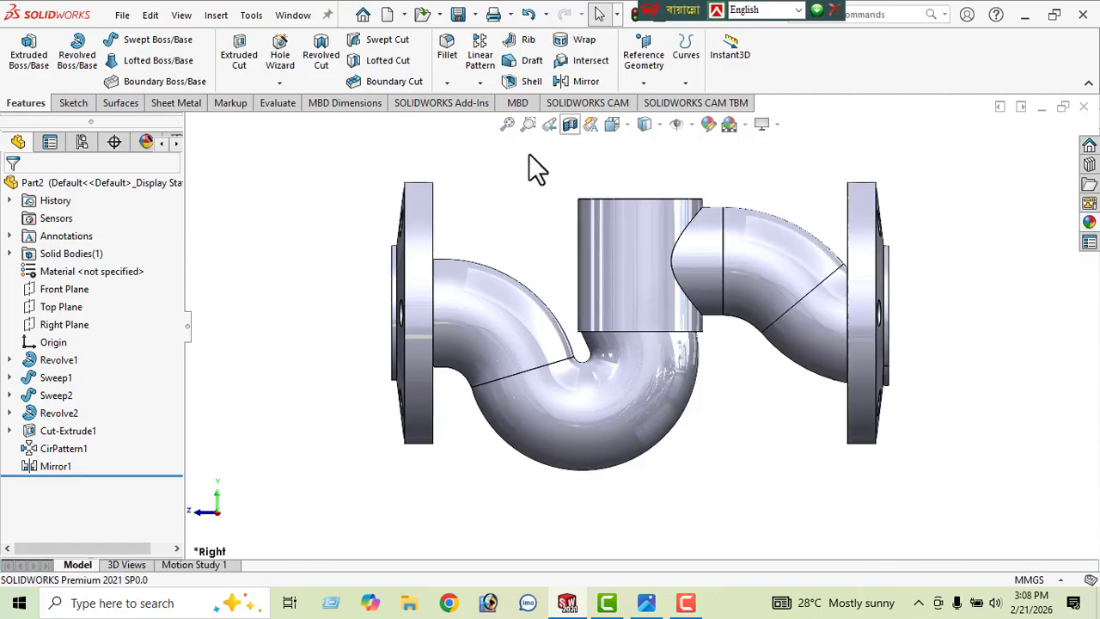
Step: Examine the pipe body cut lengthwise with a section view on the Right Plane and turn the section off
left_click(62, 326)
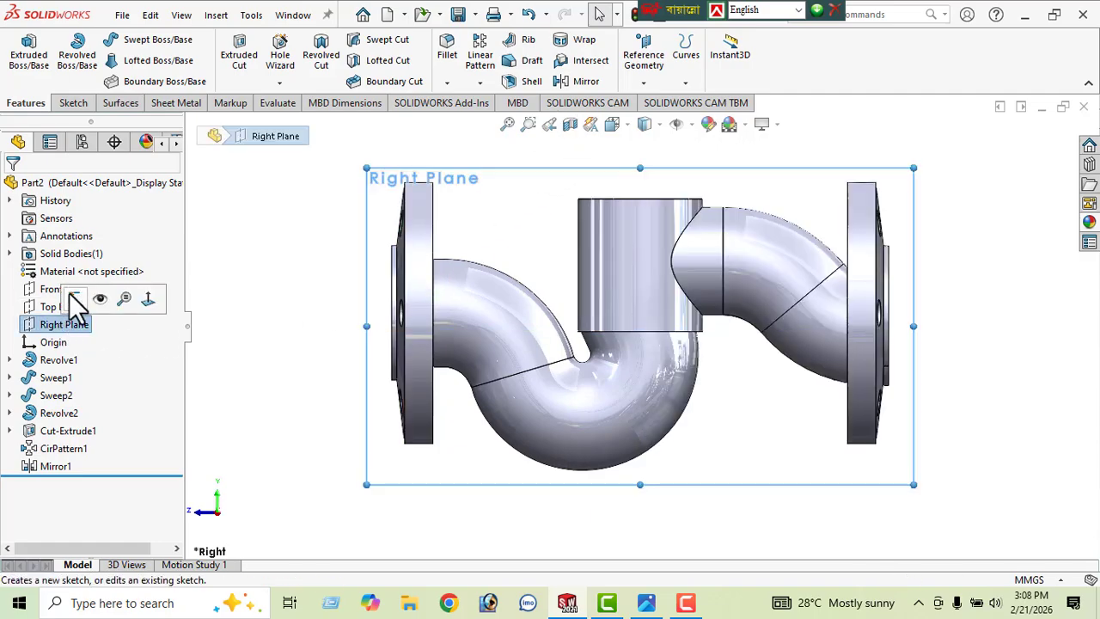
left_click(72, 296)
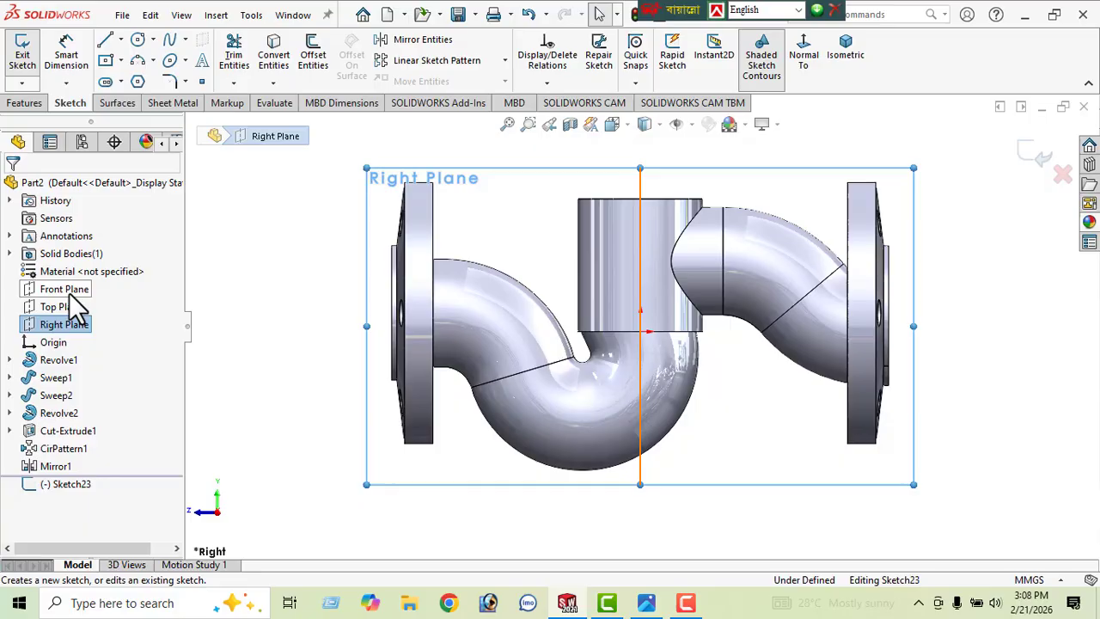
left_click(569, 126)
middle_click_drag(515, 275, 749, 221)
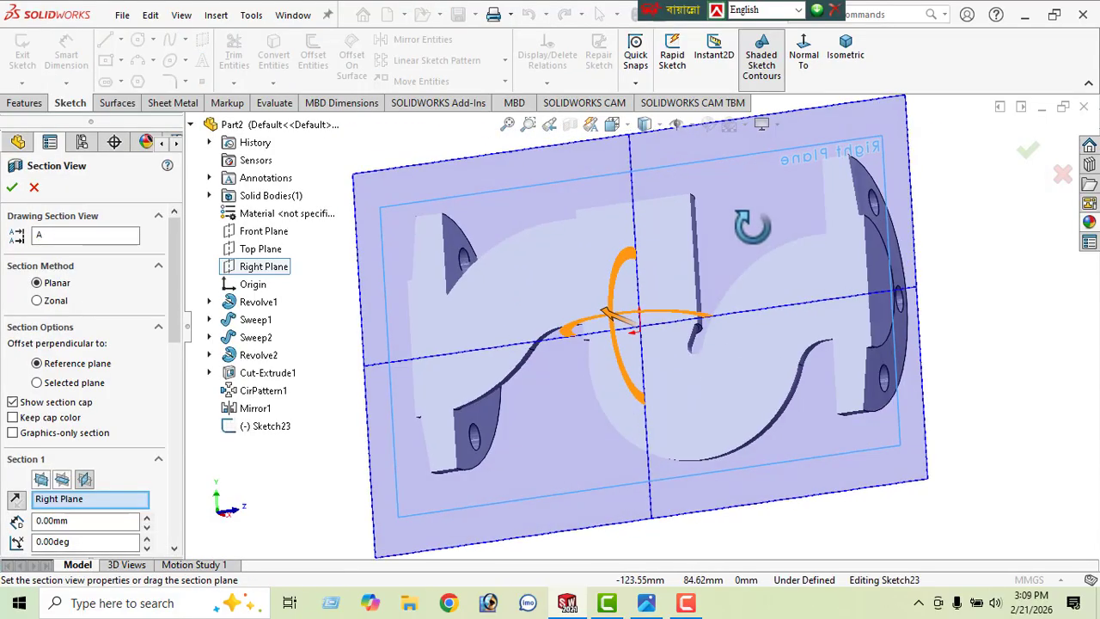
left_click(12, 188)
middle_click_drag(503, 424, 527, 277)
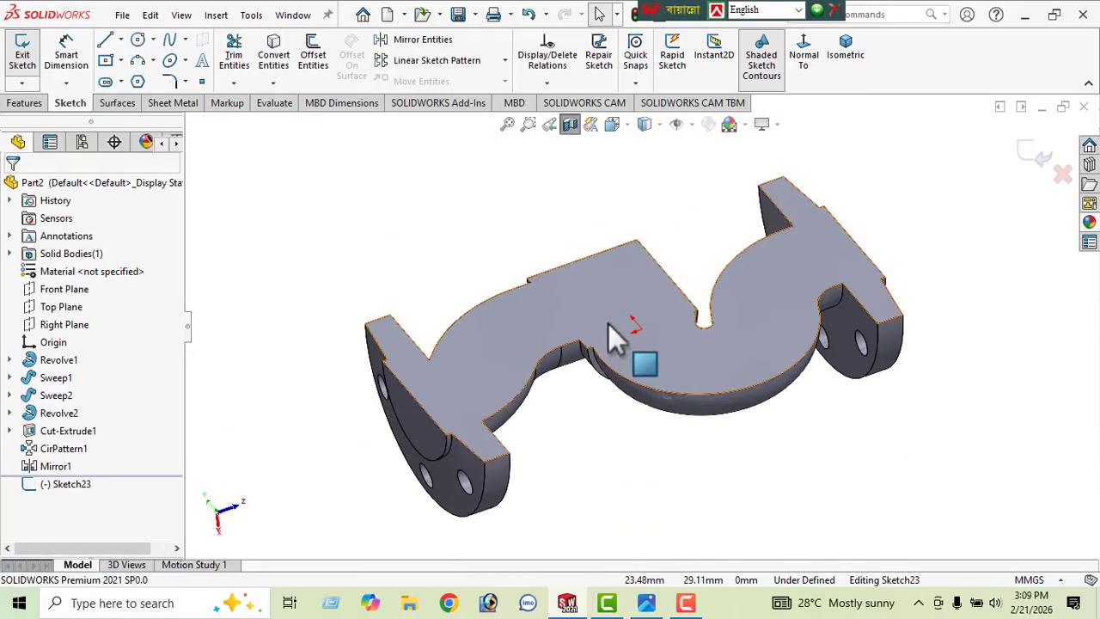
middle_click_drag(949, 397, 921, 551)
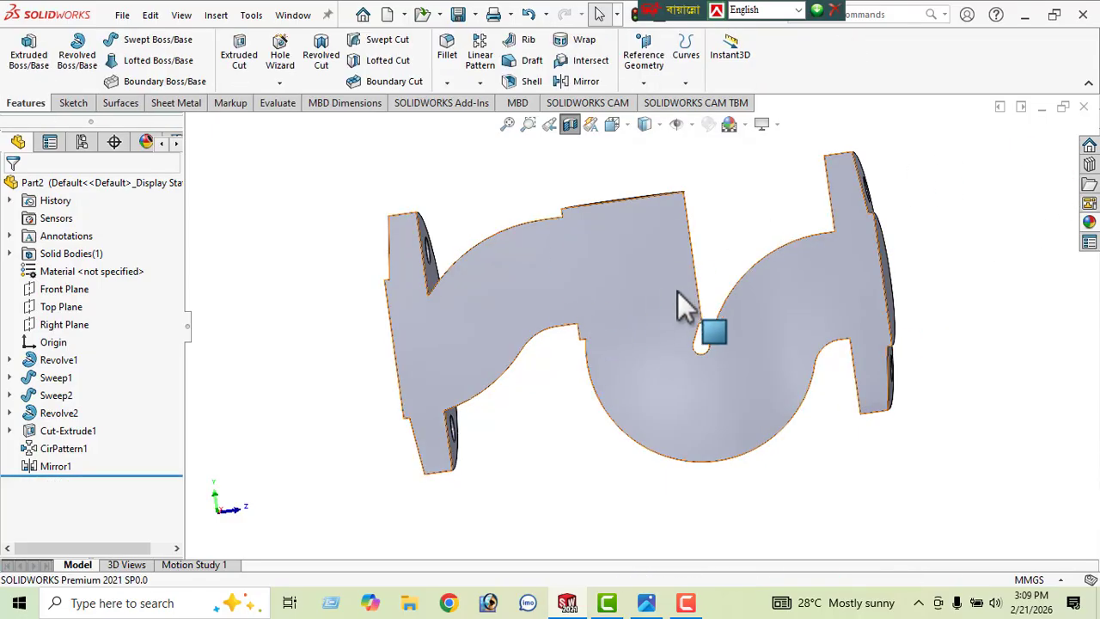
middle_click_drag(677, 292, 628, 421)
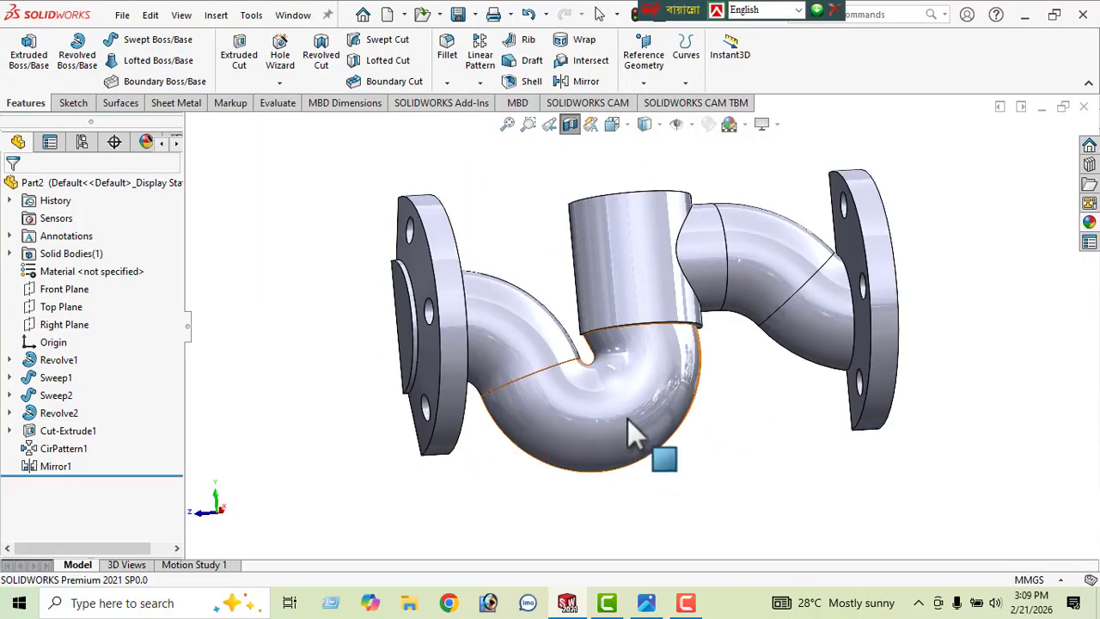
left_click(564, 126)
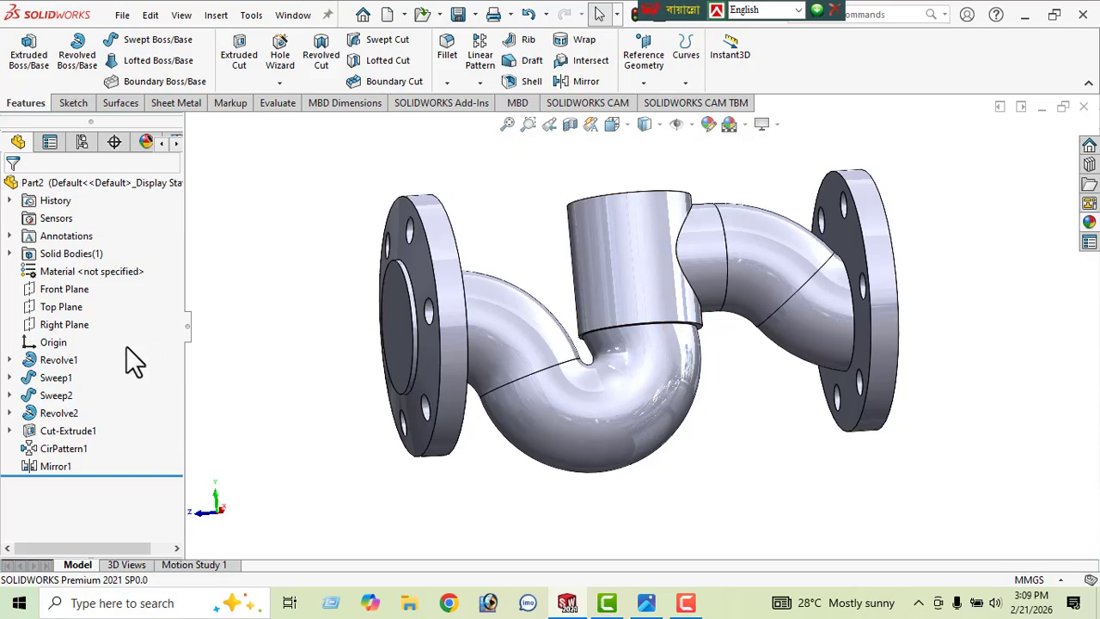
Step: Start a sketch on the Right Plane and draw a vertical centerline from the origin to the central cylinder's top edge
key("ctrl+1")
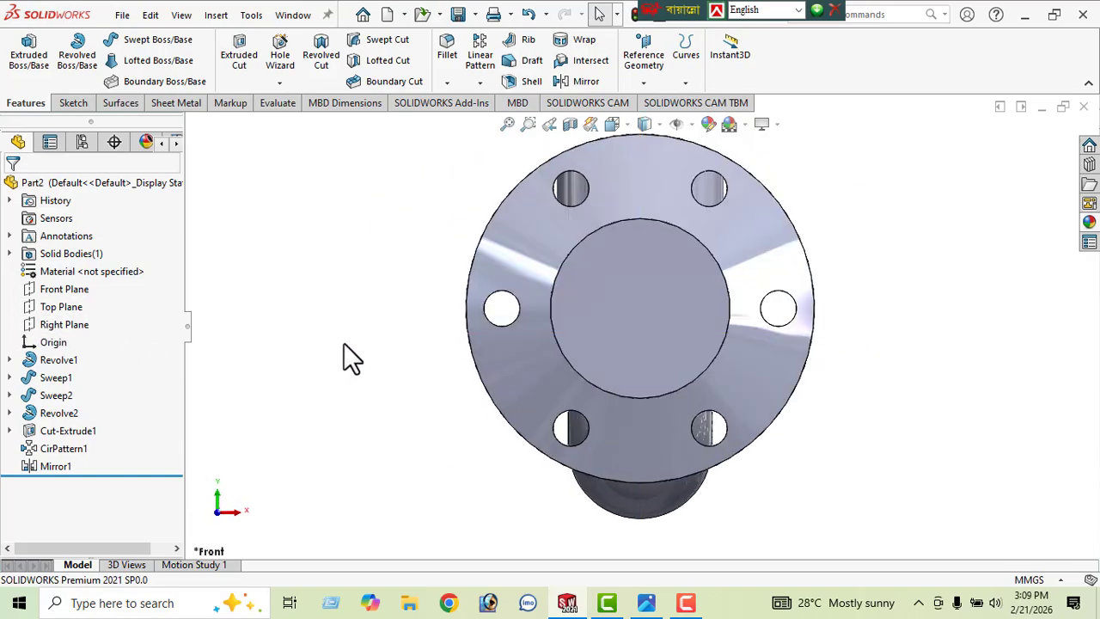
middle_click_drag(344, 343, 287, 344)
left_click(60, 320)
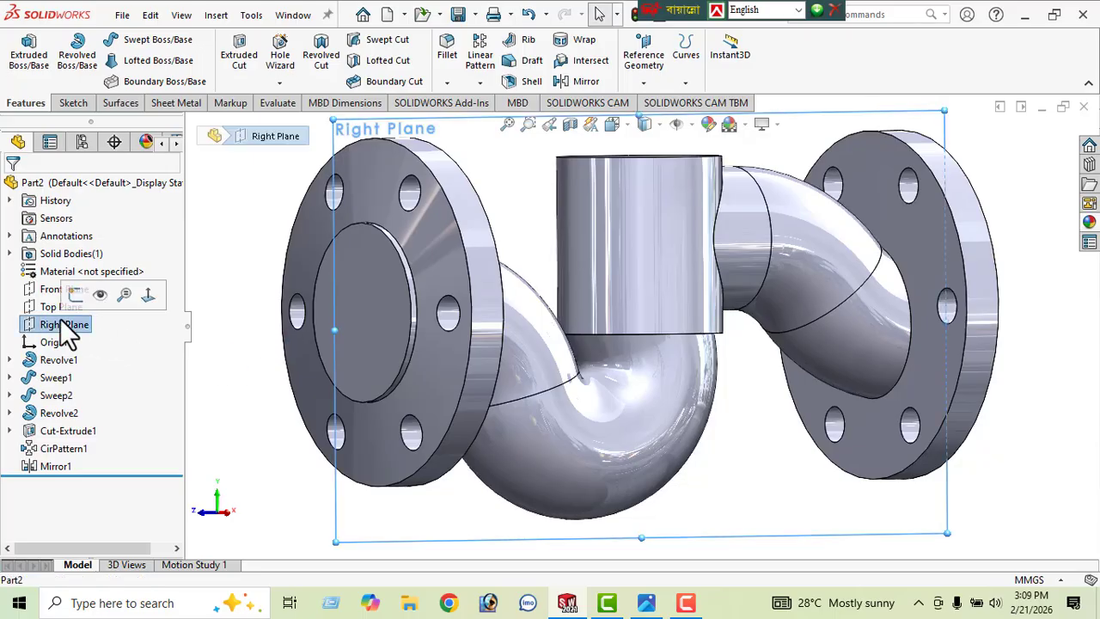
left_click(124, 294)
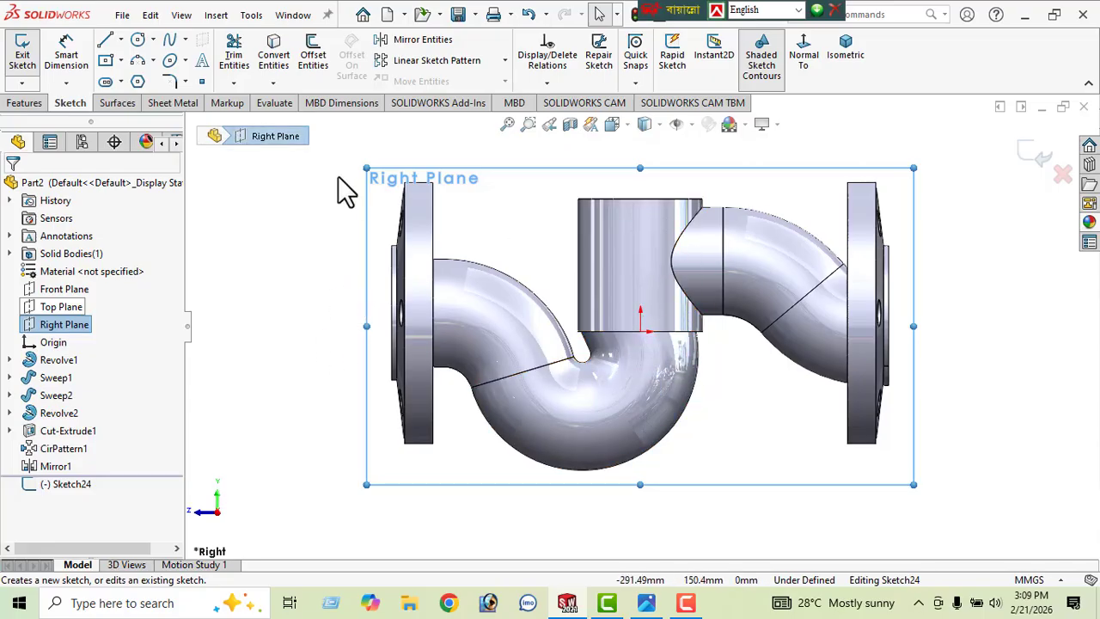
left_click(121, 40)
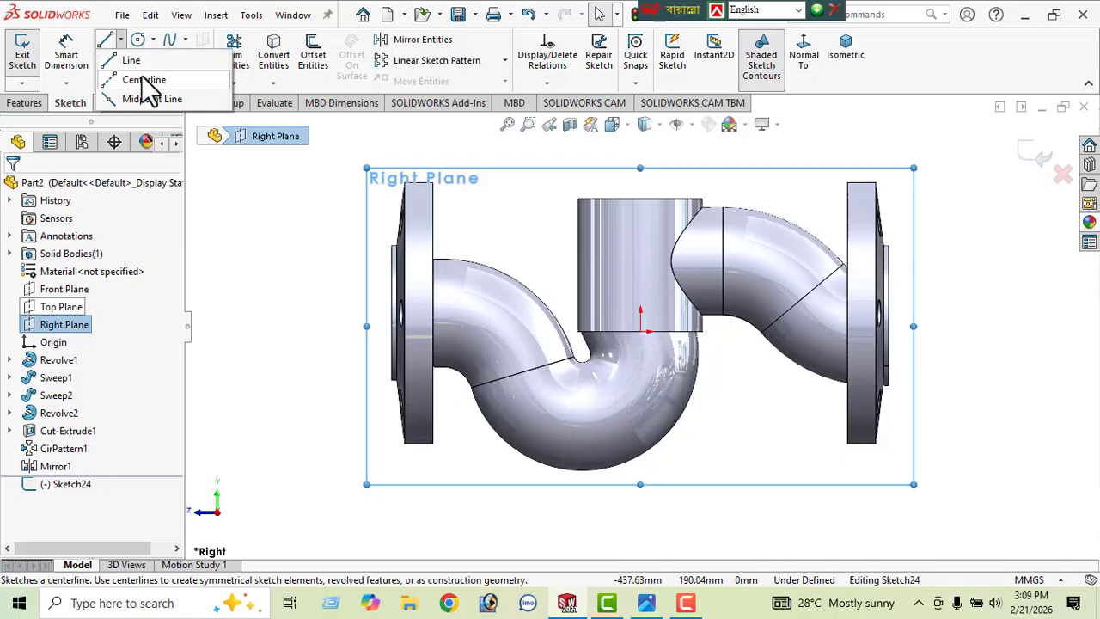
left_click(142, 78)
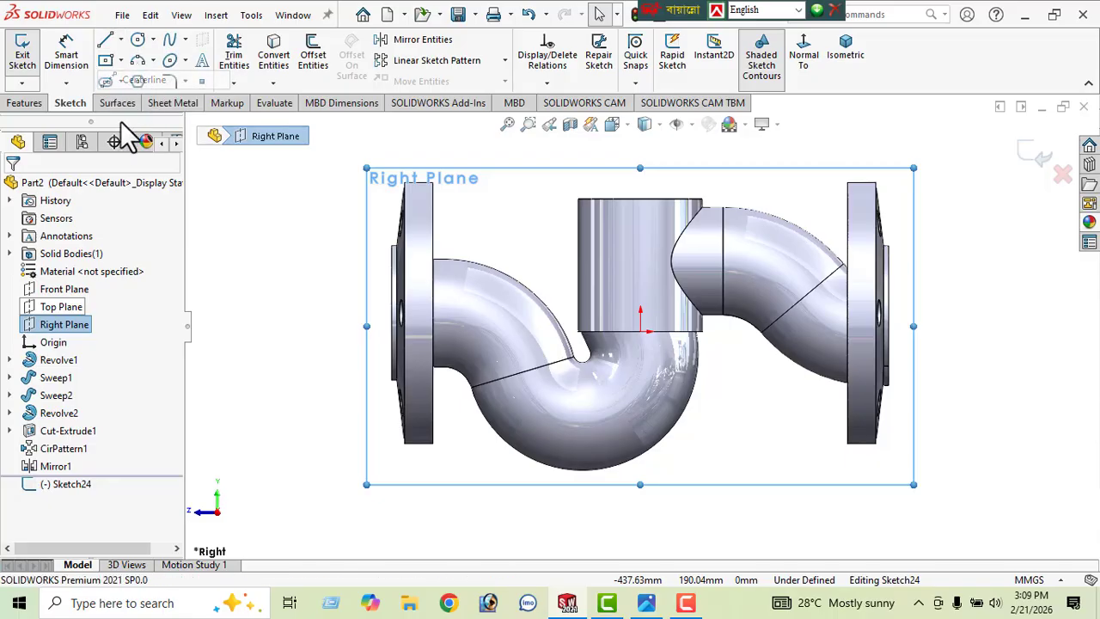
left_click(639, 332)
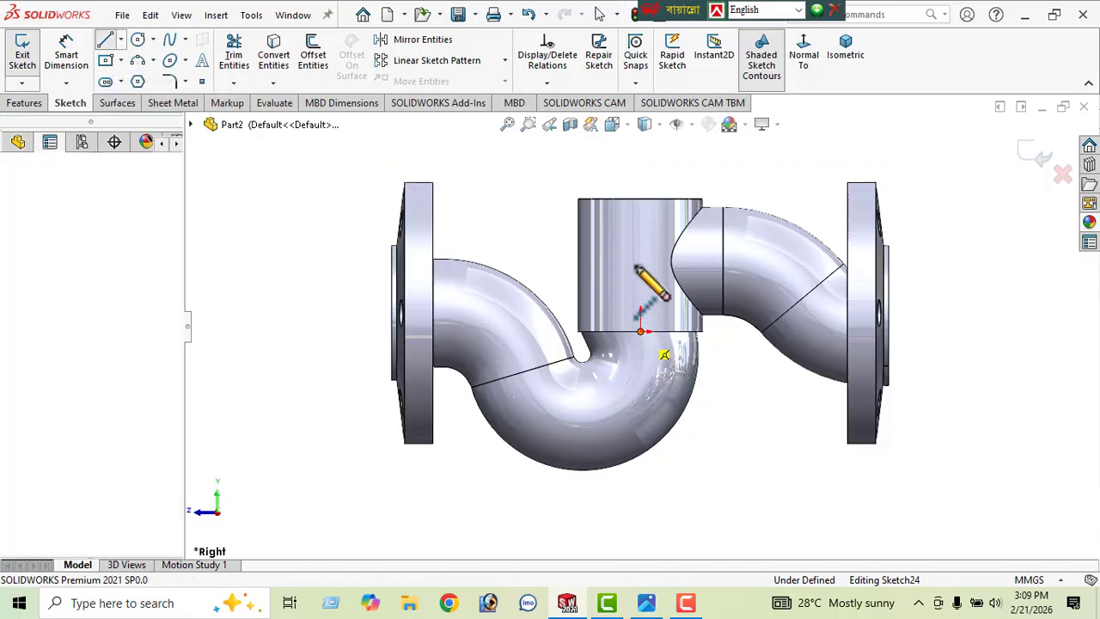
left_click(640, 199)
right_click(307, 182)
left_click(331, 180)
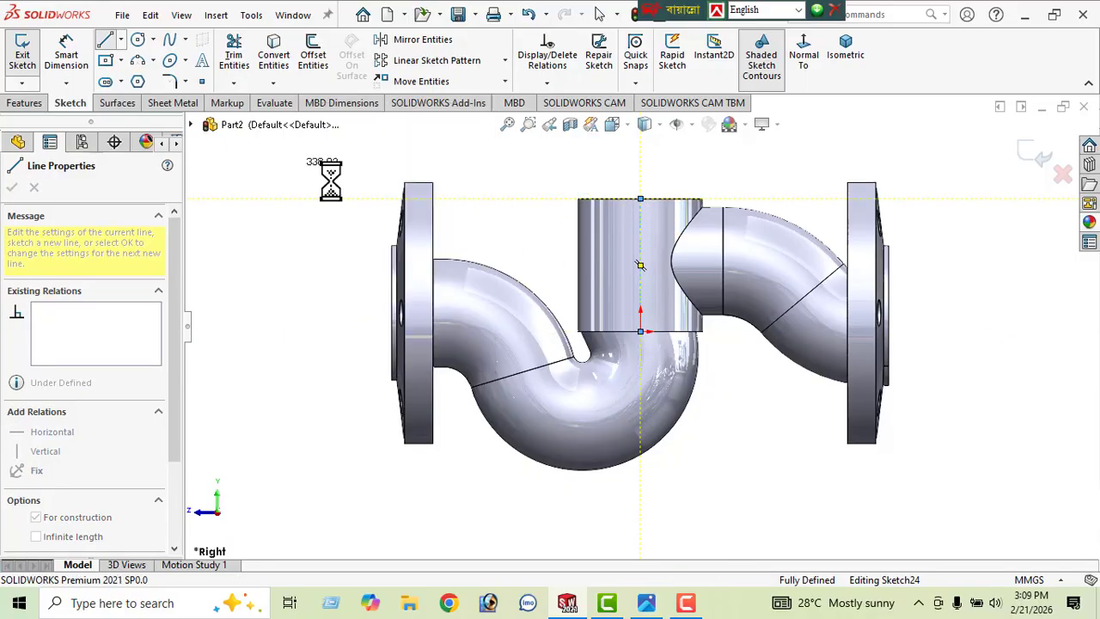
Step: Draw a stepped line profile from the origin to the centerline's top end, about 33 mm wide at the base and 54 mm at the top
left_click(104, 38)
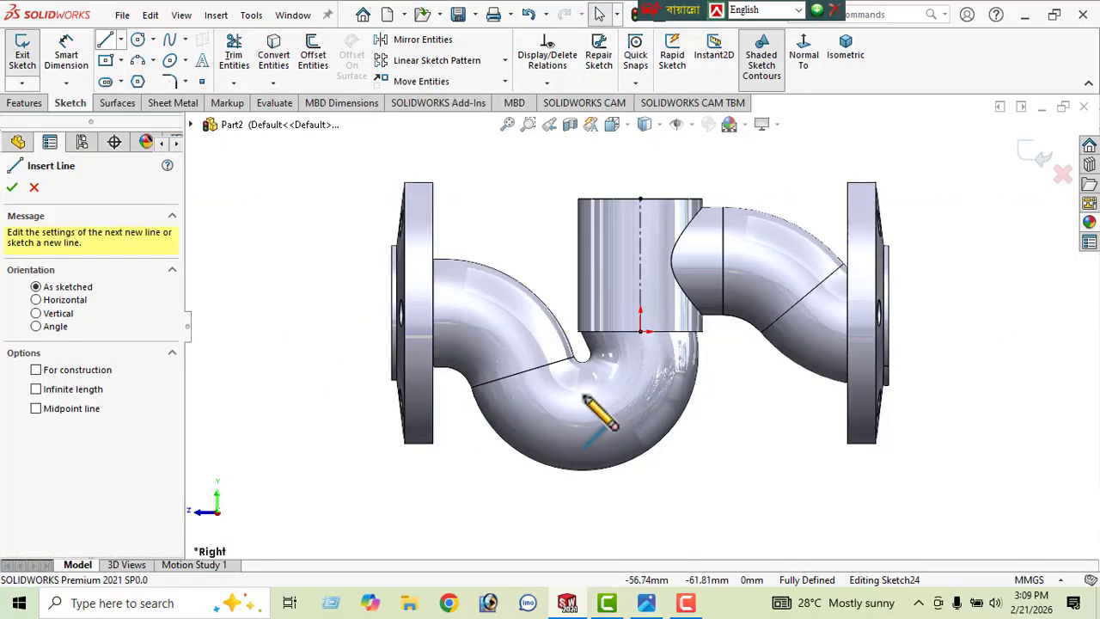
left_click(640, 331)
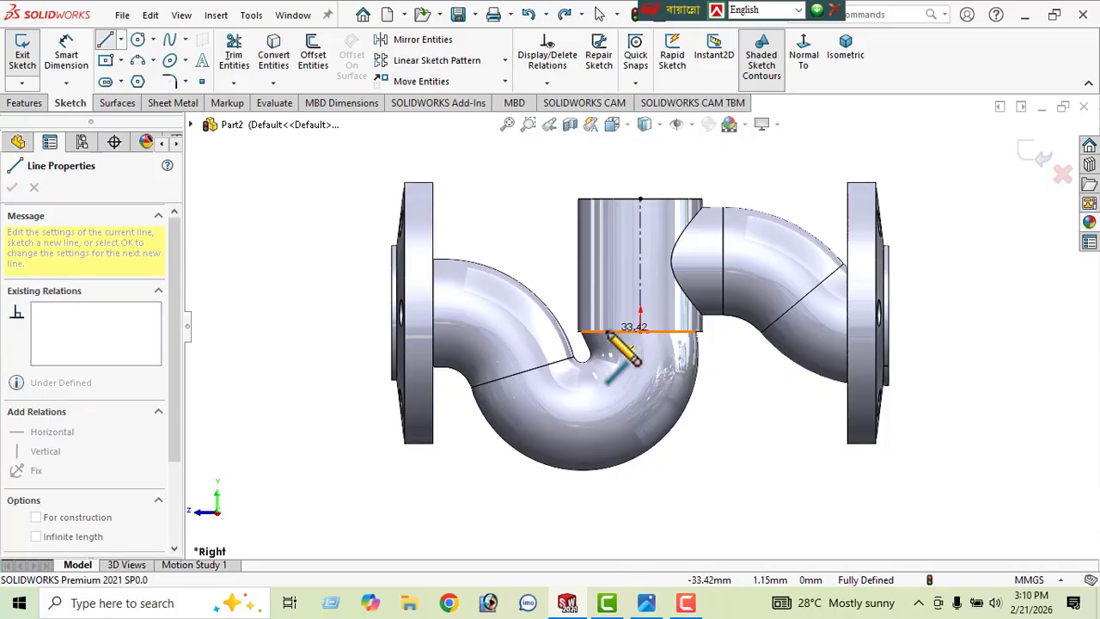
left_click(608, 331)
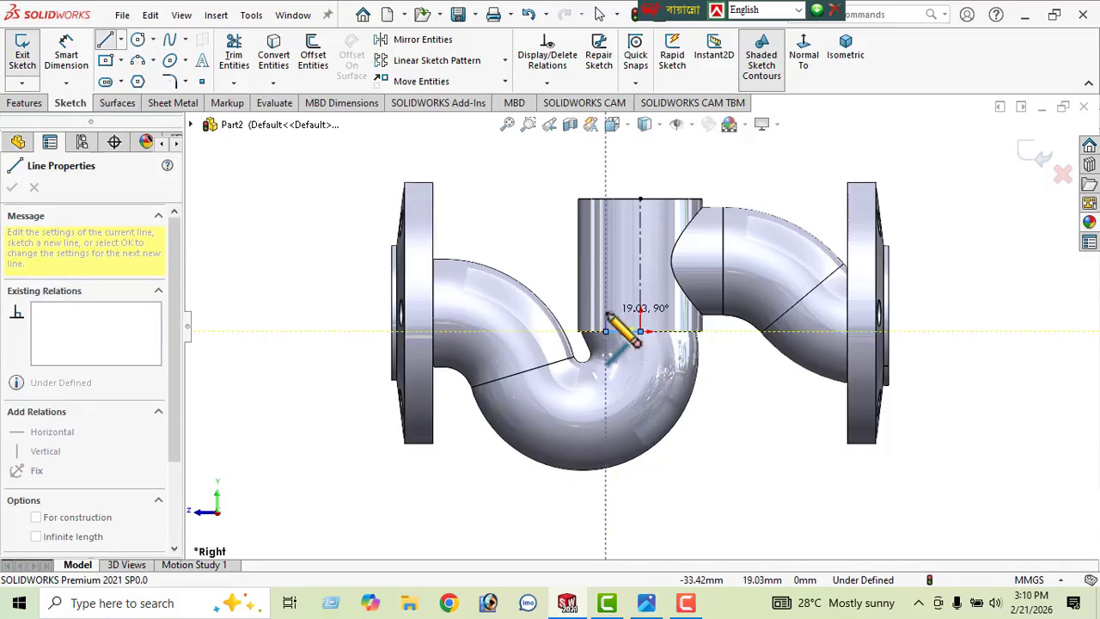
left_click(606, 310)
left_click(585, 312)
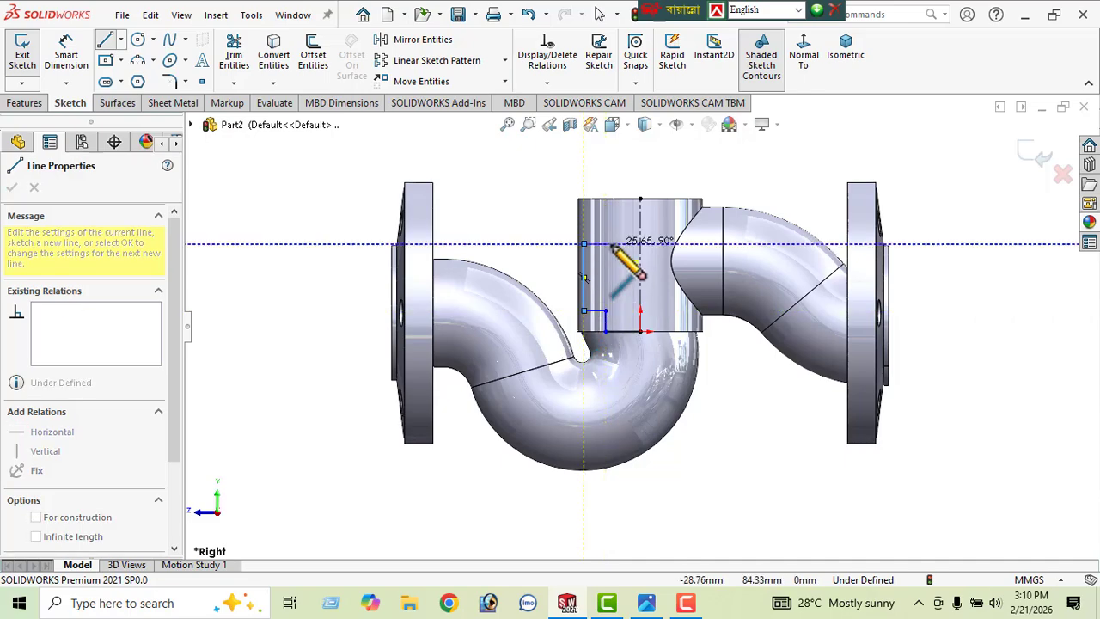
left_click(584, 243)
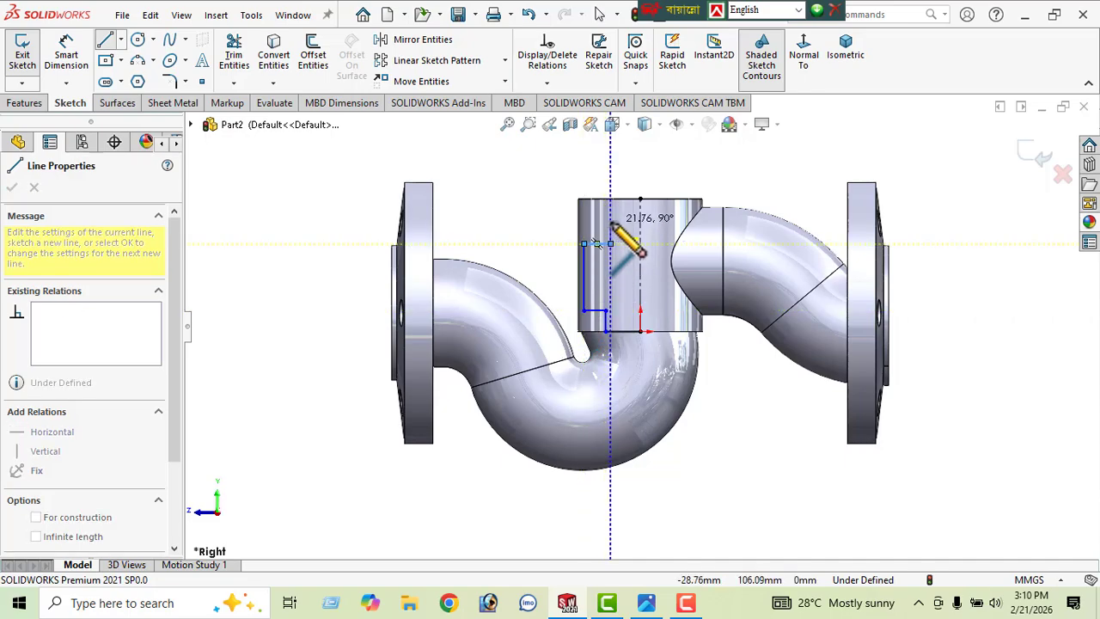
left_click(584, 221)
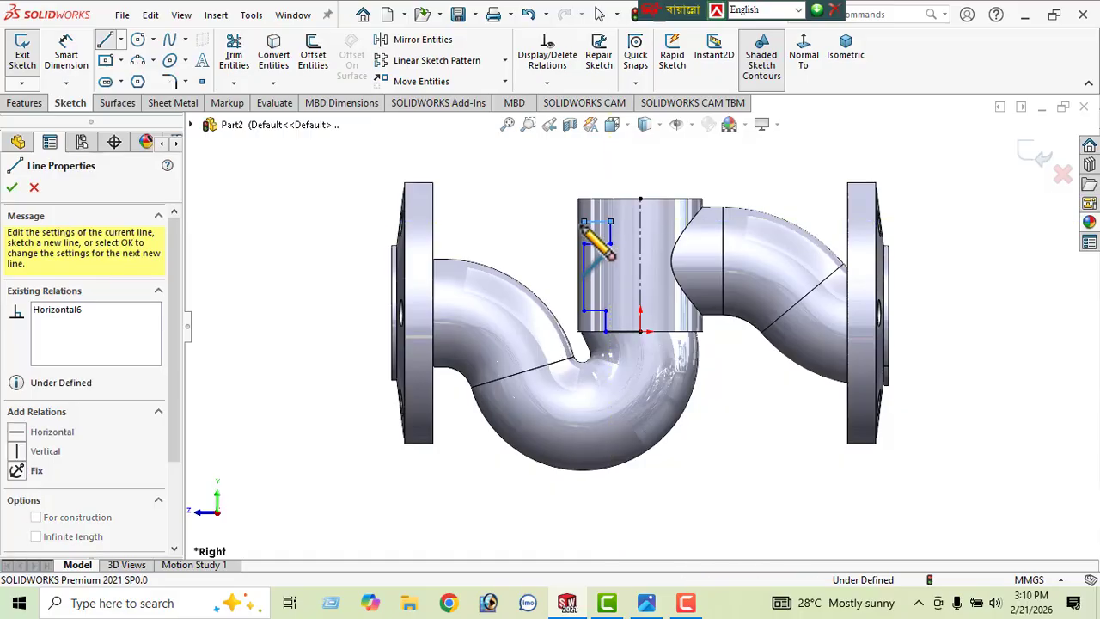
left_click(584, 199)
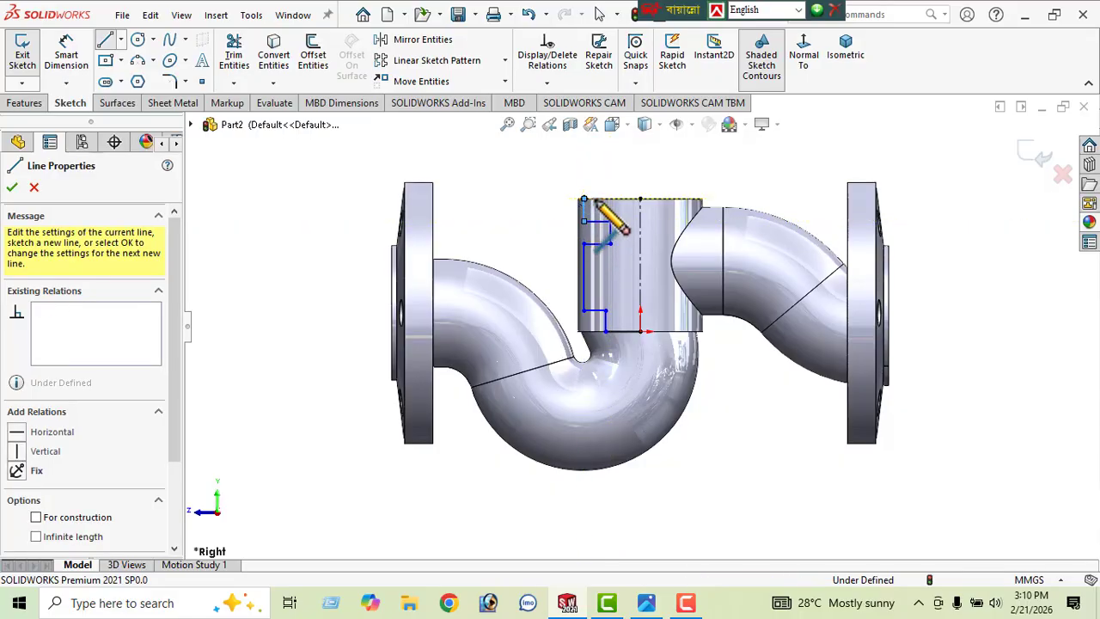
left_click(639, 198)
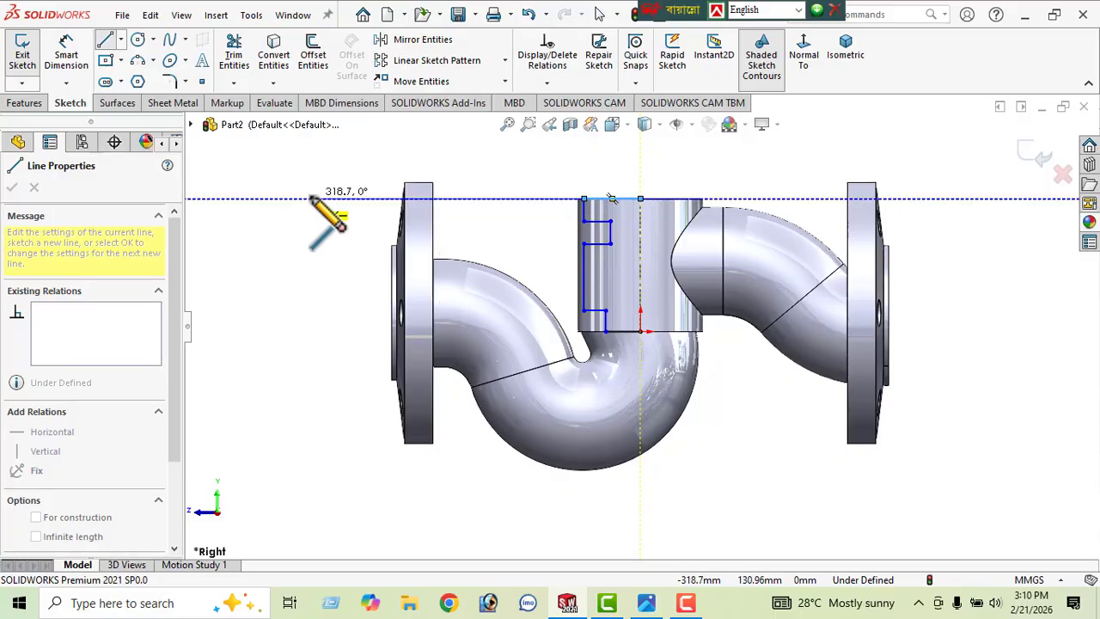
right_click(319, 208)
left_click(344, 208)
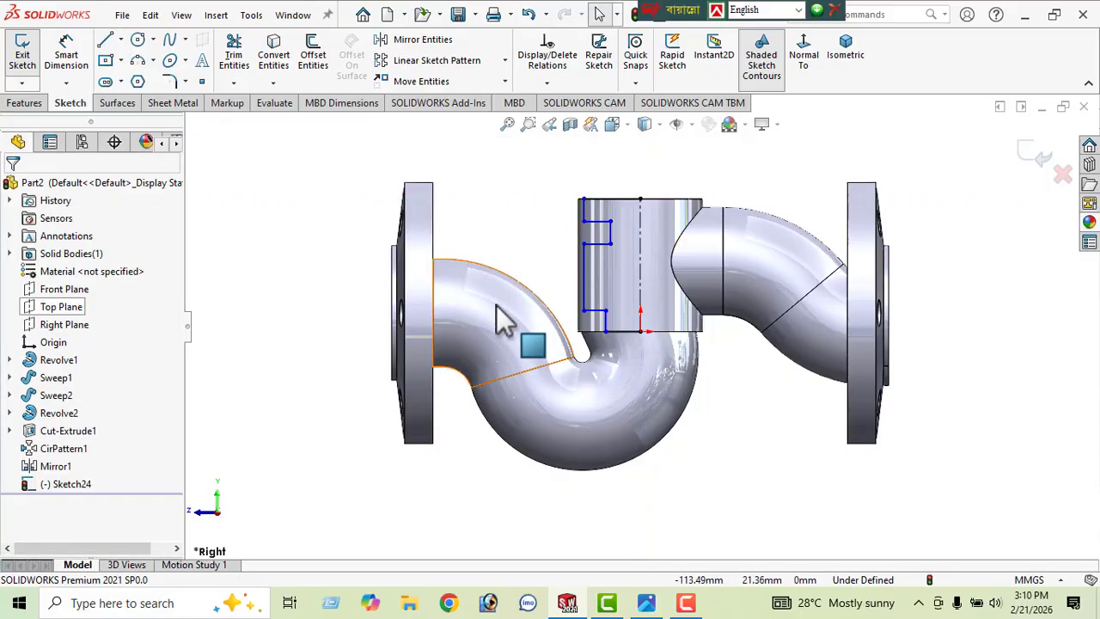
Step: Dimension the profile's uppermost vertical line to the centerline as 114/2 mm
left_click(75, 71)
scroll(658, 253, "down", 2)
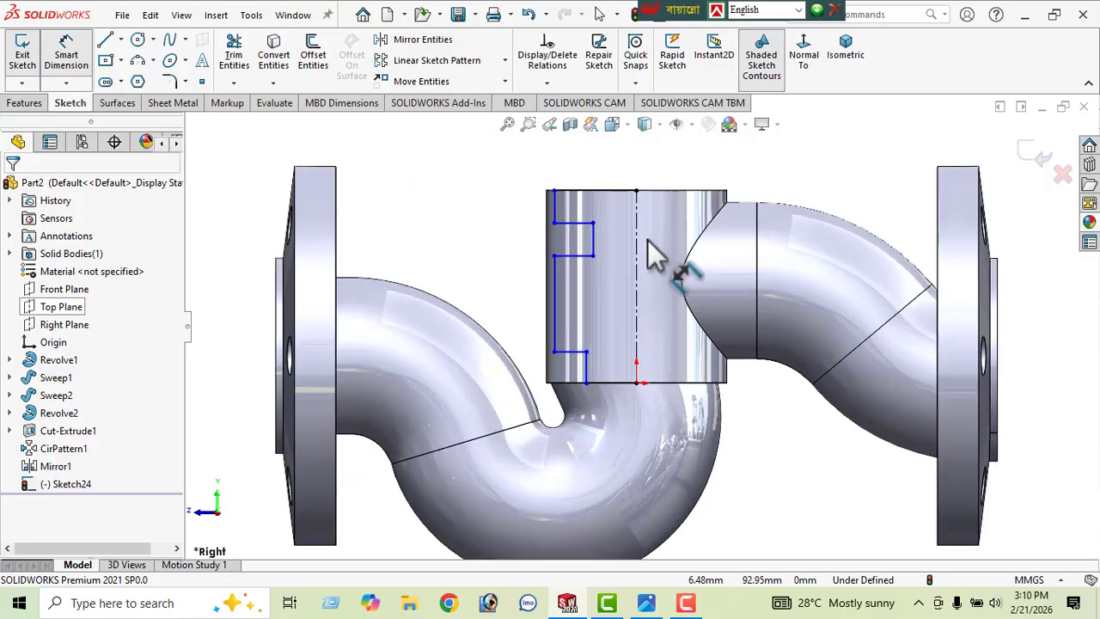
left_click(556, 205)
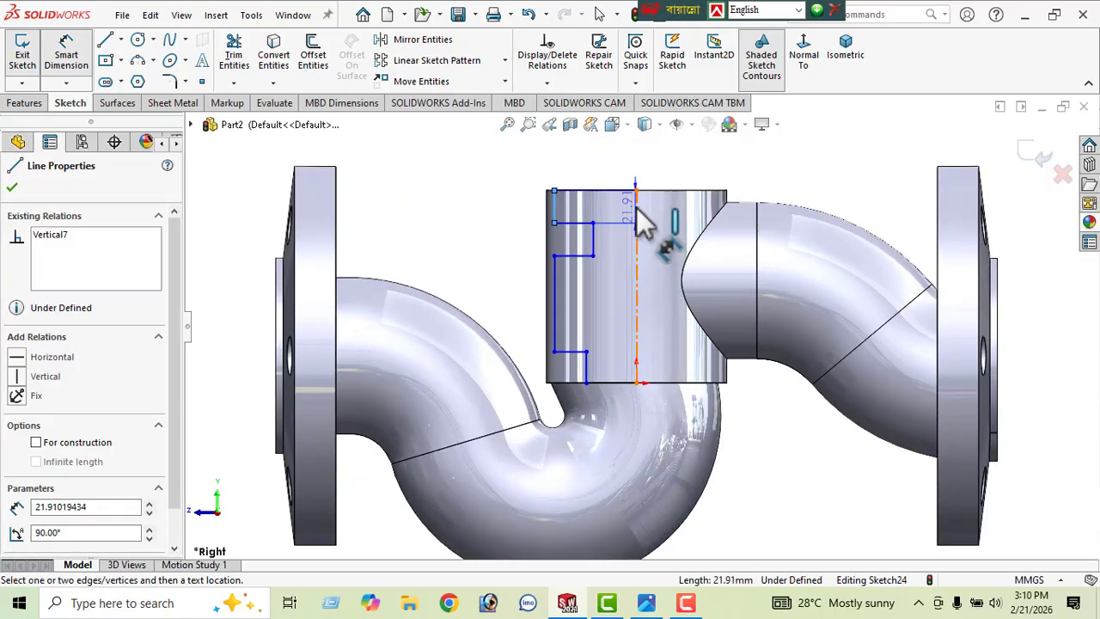
left_click(636, 216)
left_click(625, 178)
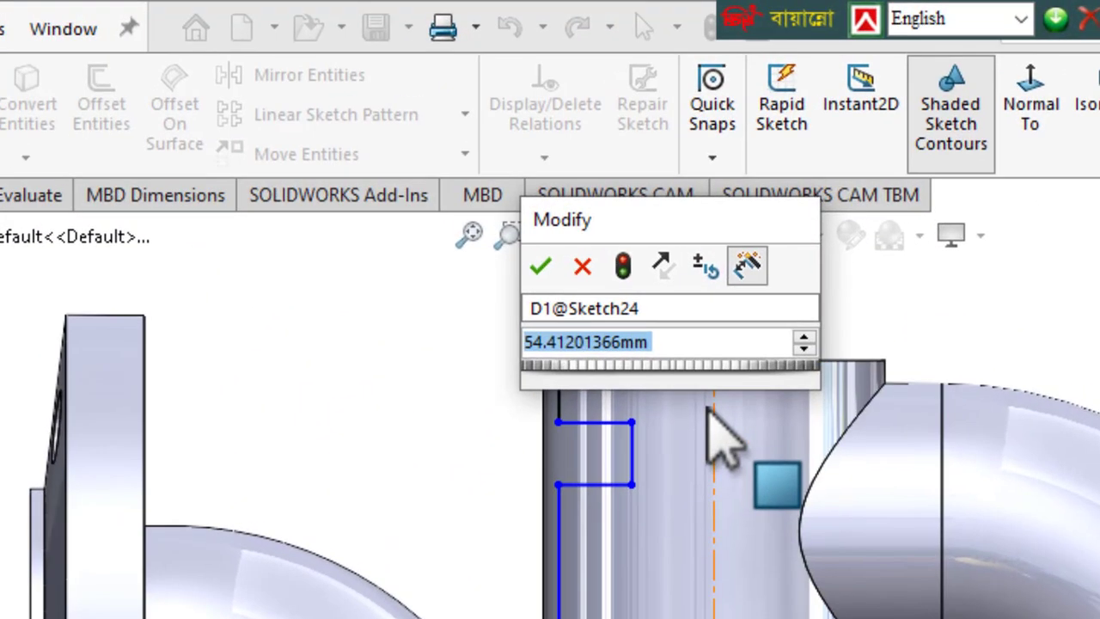
type("114/2")
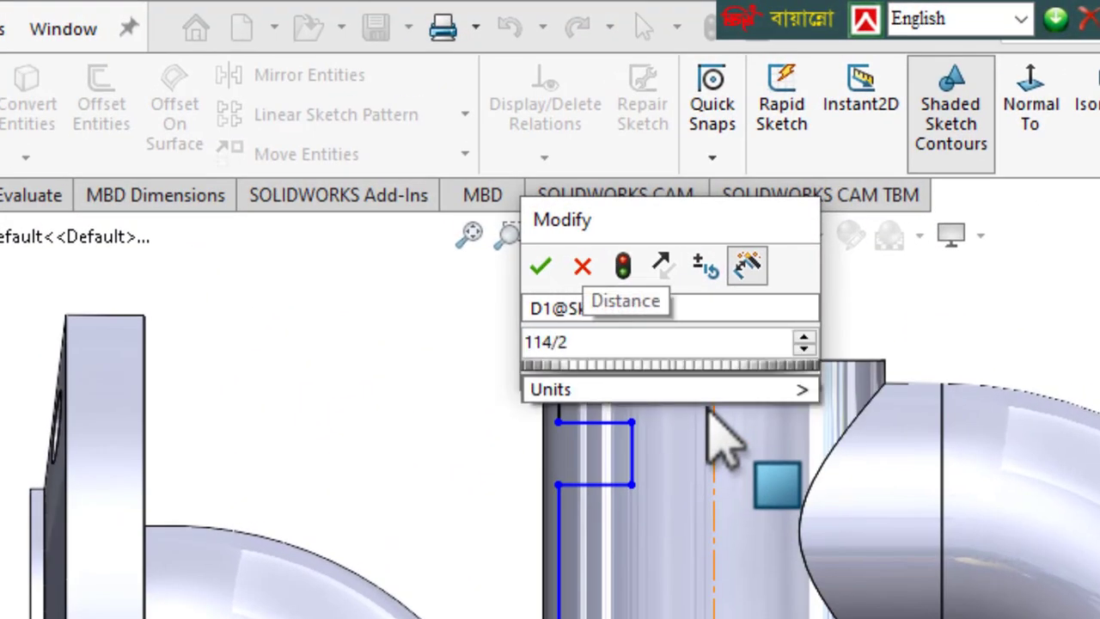
key("Return")
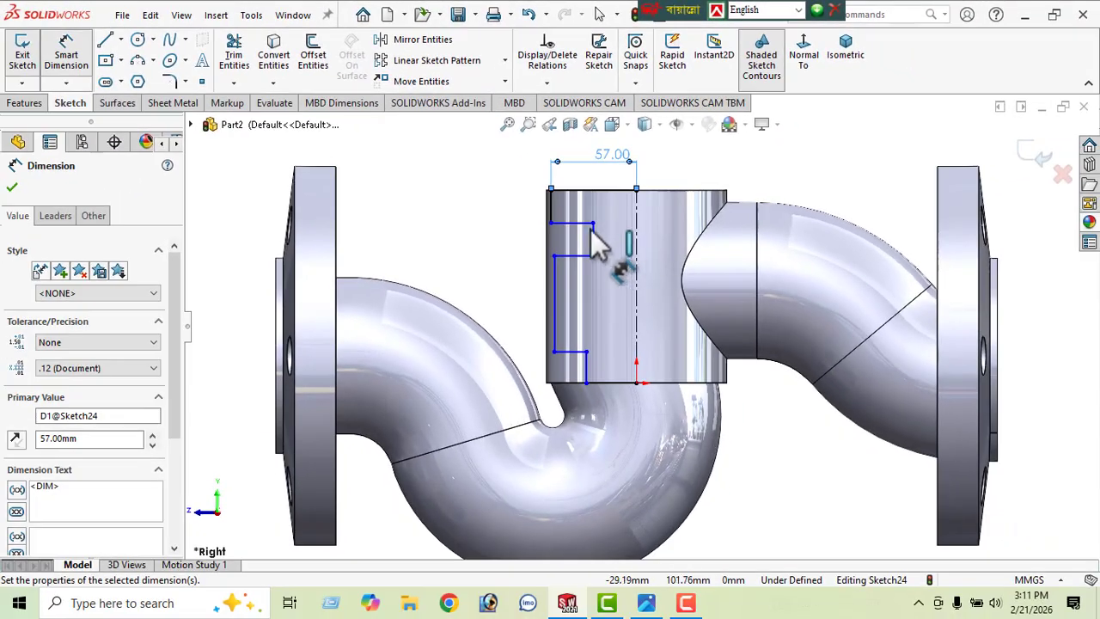
Step: Set the distance between the profile's top line and the first horizontal step below it to 10 mm
left_click(576, 223)
left_click(577, 223)
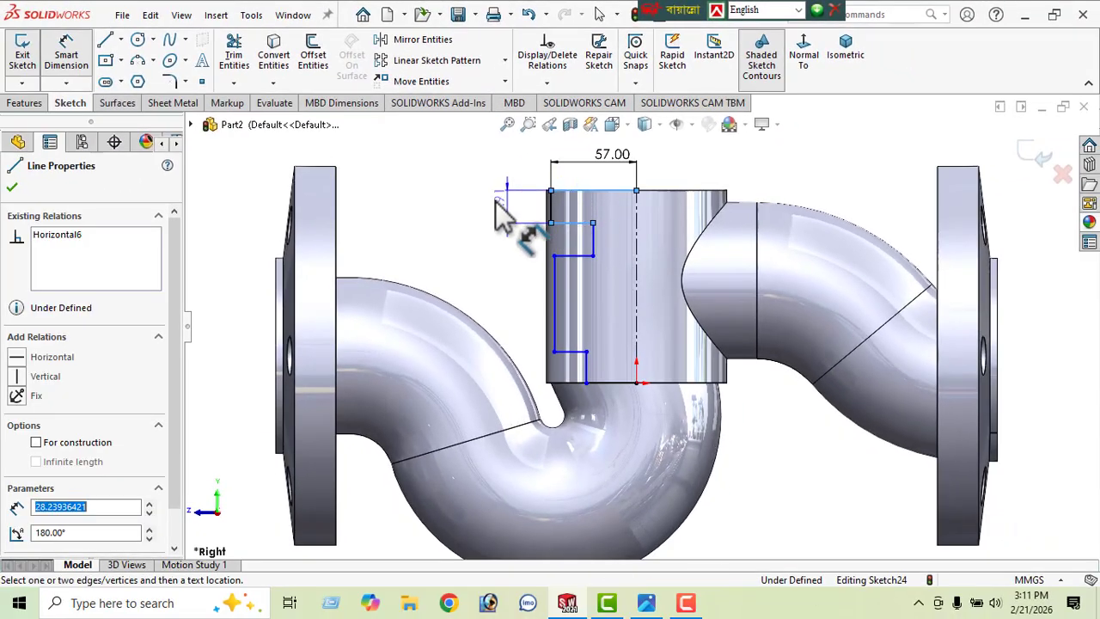
left_click(496, 223)
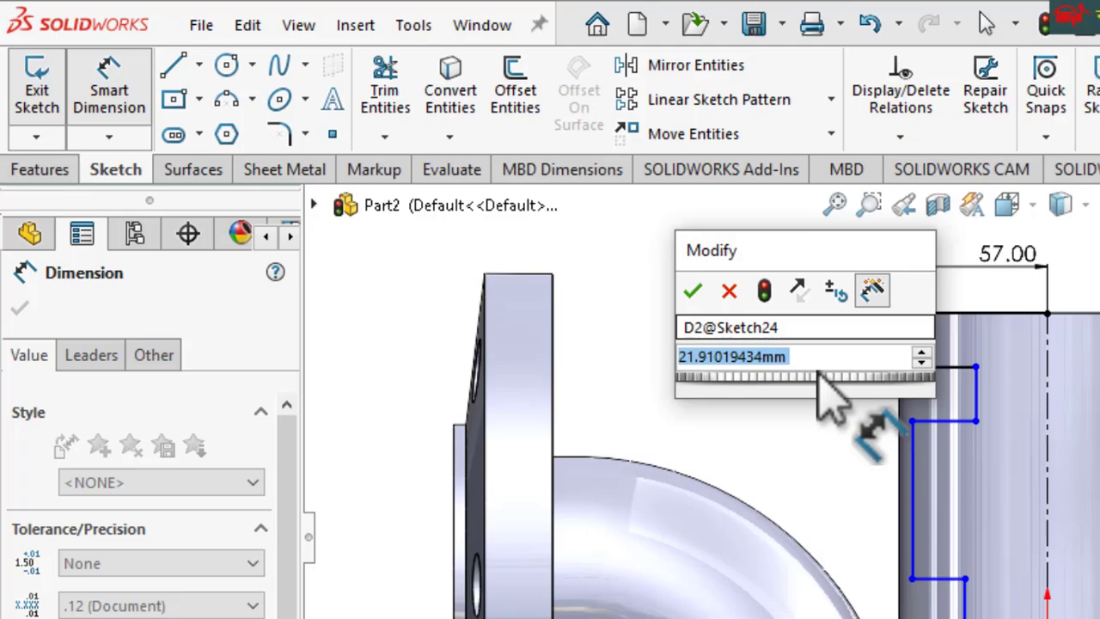
type("10")
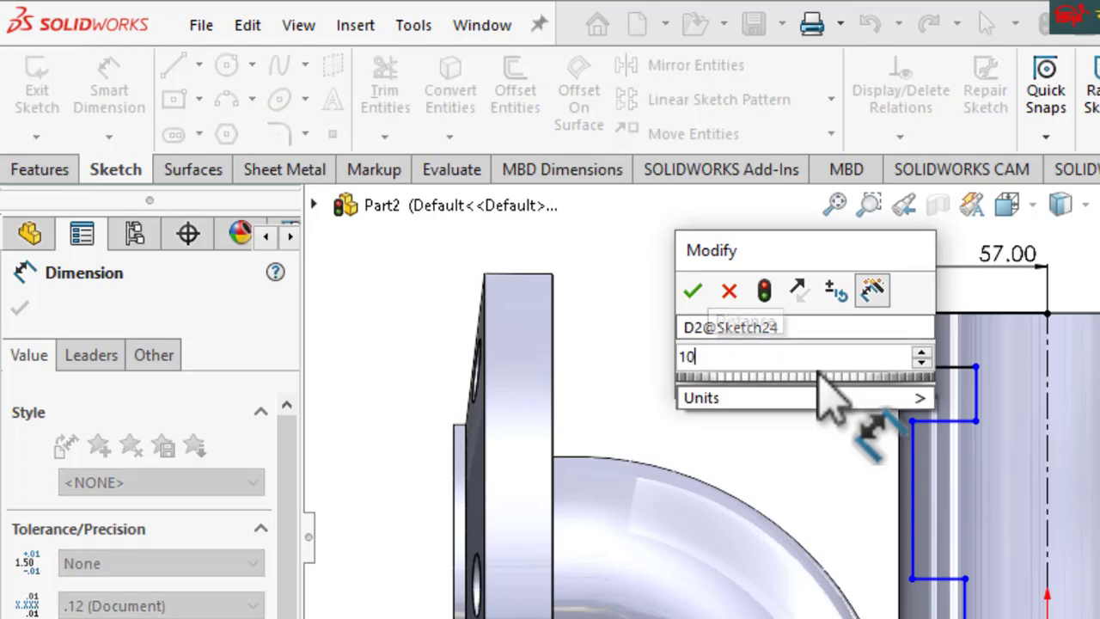
key("Return")
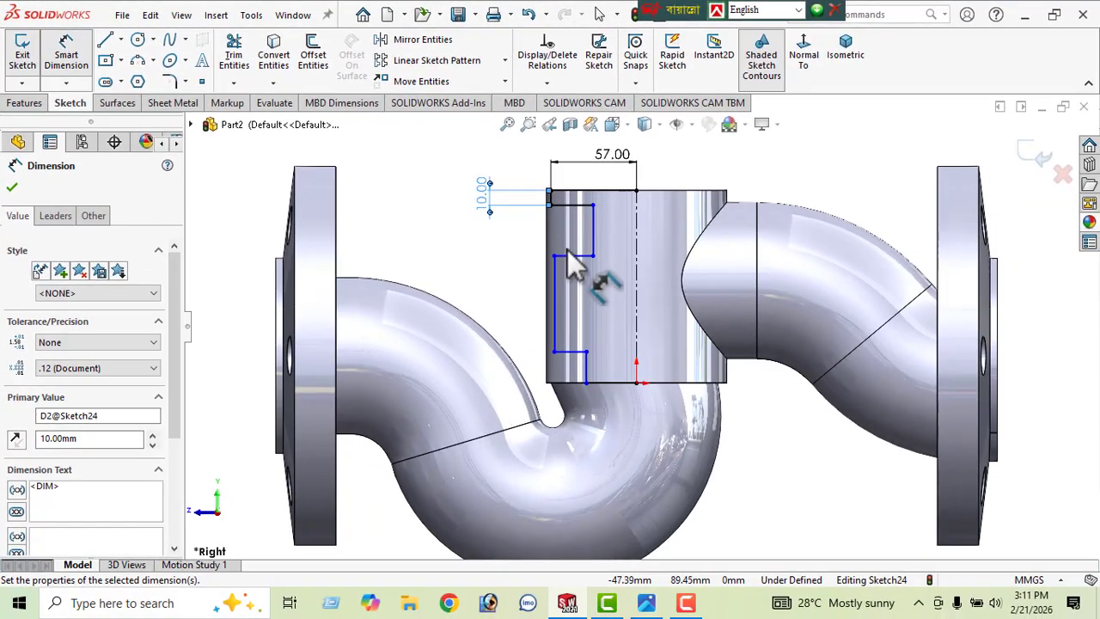
Step: Set the distance from the inward neck's vertical line near the profile's top to the centerline to 40 mm
left_click(593, 225)
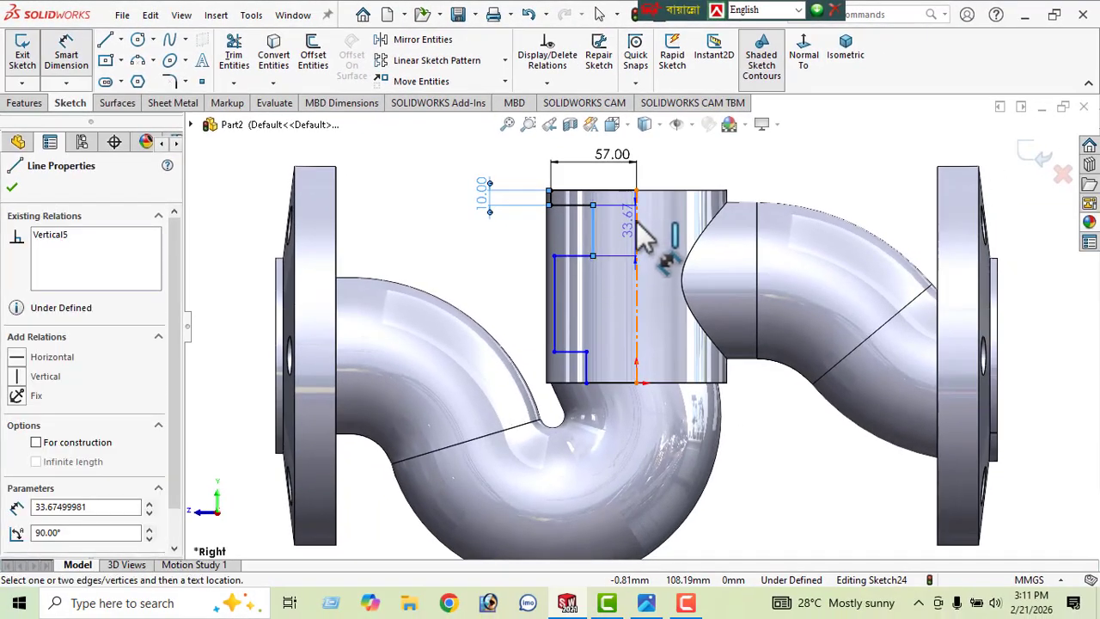
left_click(636, 220)
left_click(621, 239)
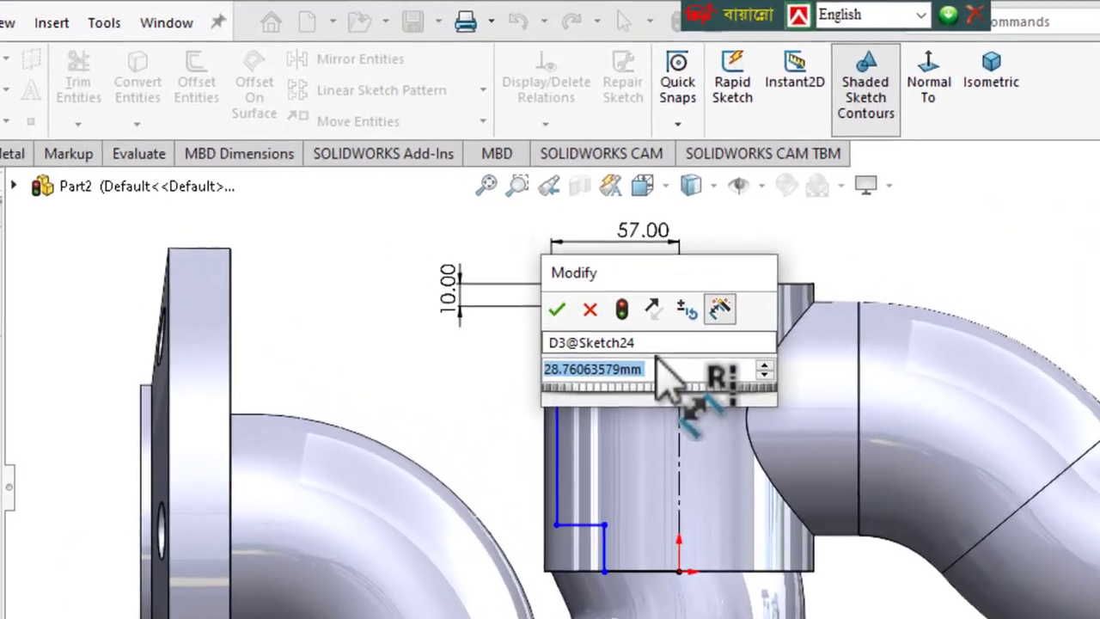
type("40")
key("Return")
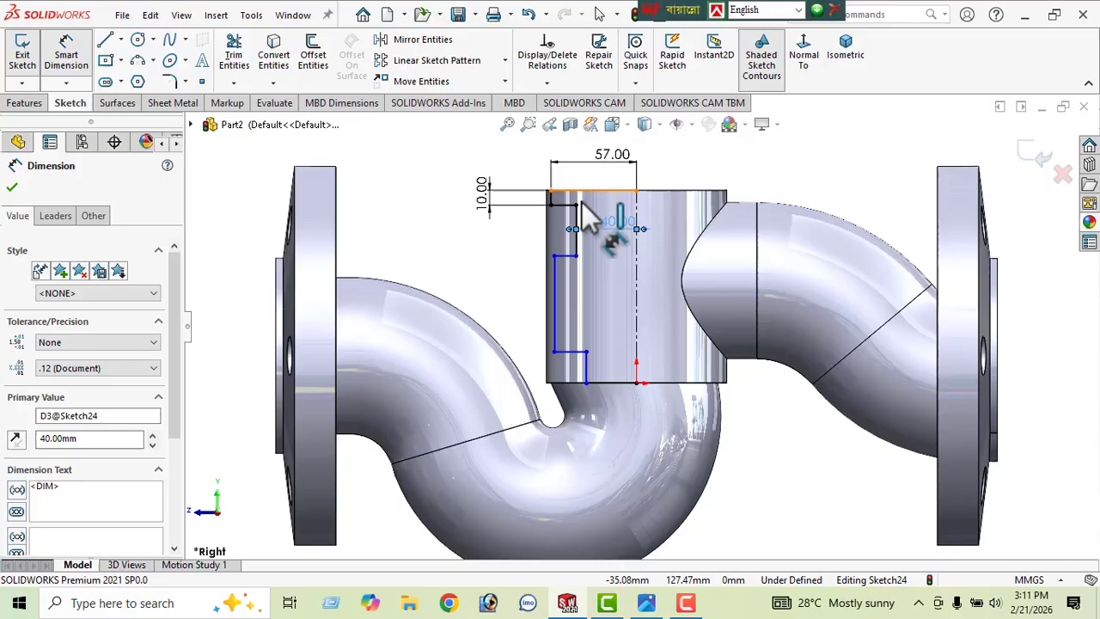
Step: Set the distance from the profile's top line to the lower edge of the inward neck to 20 mm
left_click(597, 272)
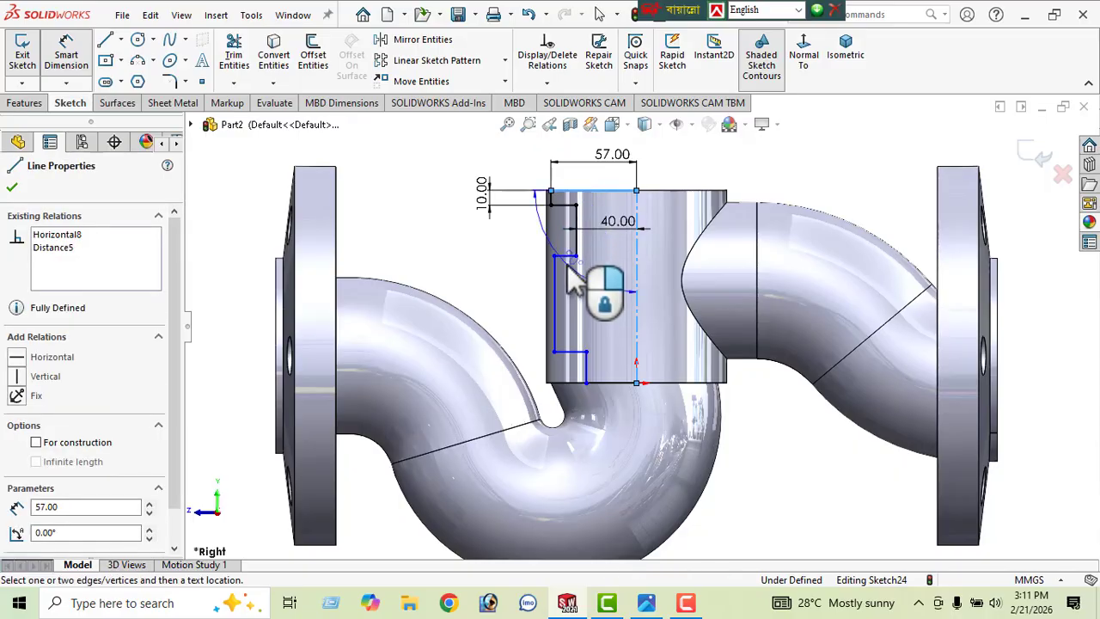
left_click(564, 255)
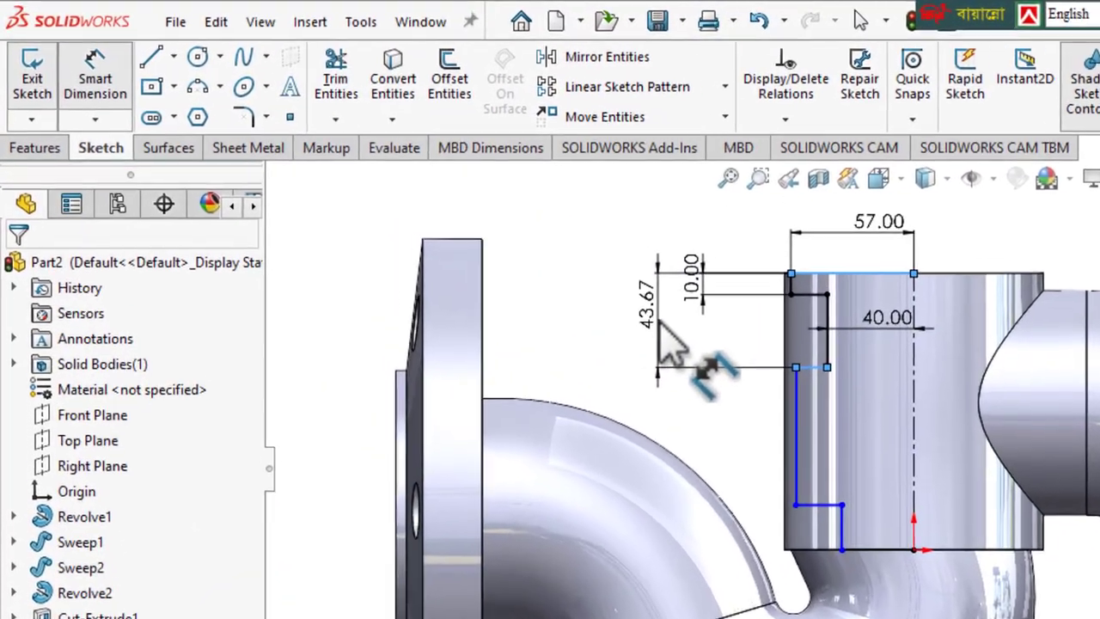
left_click(464, 230)
type("20")
key("Return")
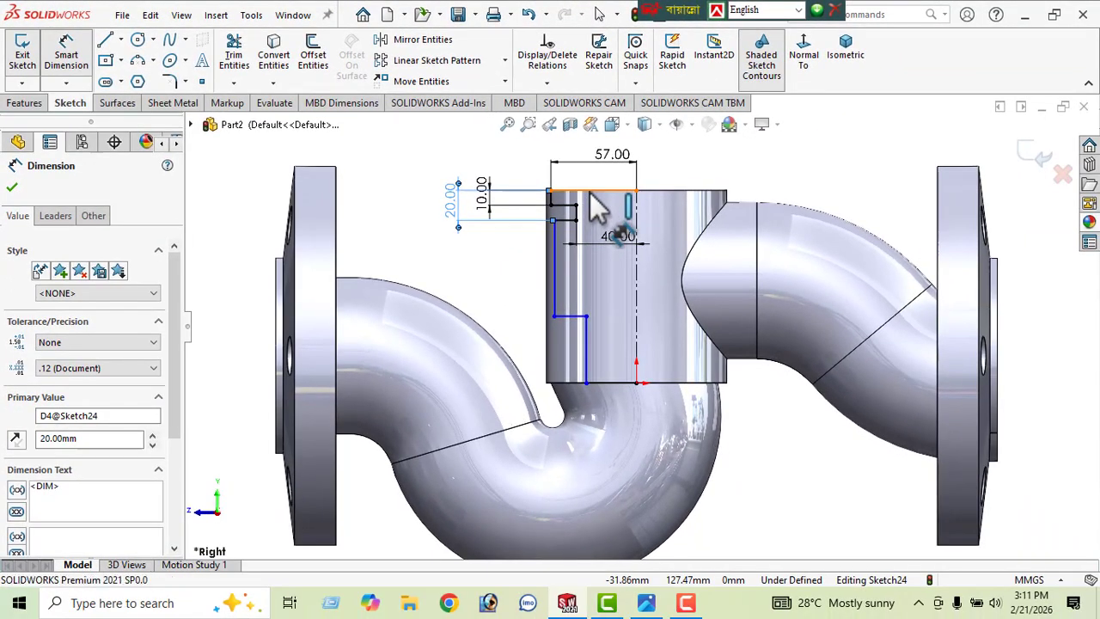
Step: Set the distance from the profile's top line to the lowest horizontal step above the base to 100 mm
left_click(590, 191)
left_click(569, 316)
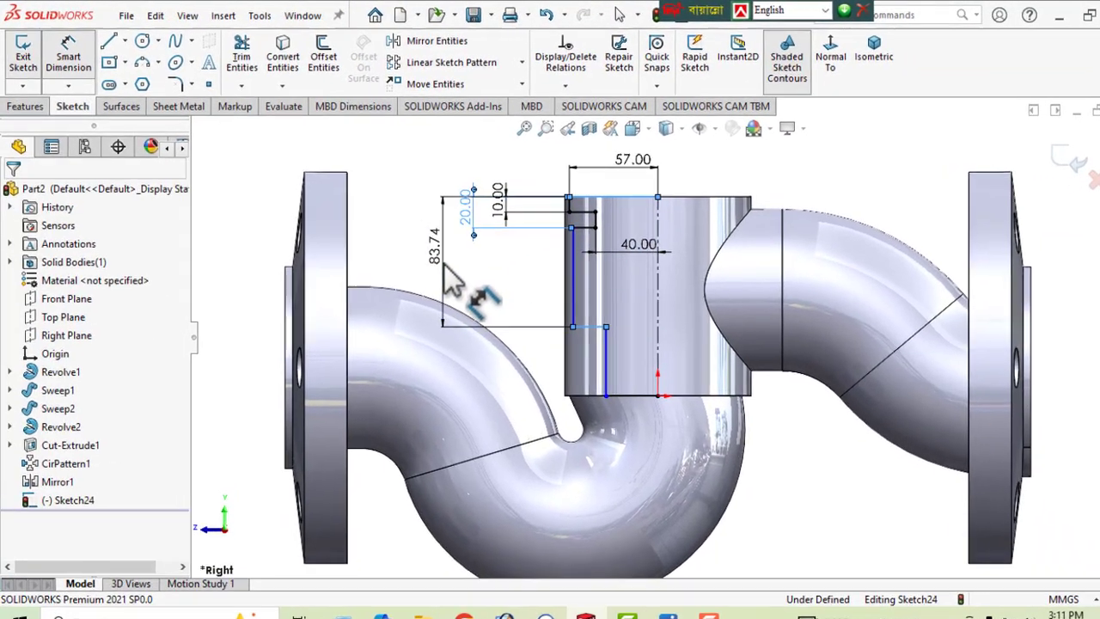
left_click(440, 256)
type("100")
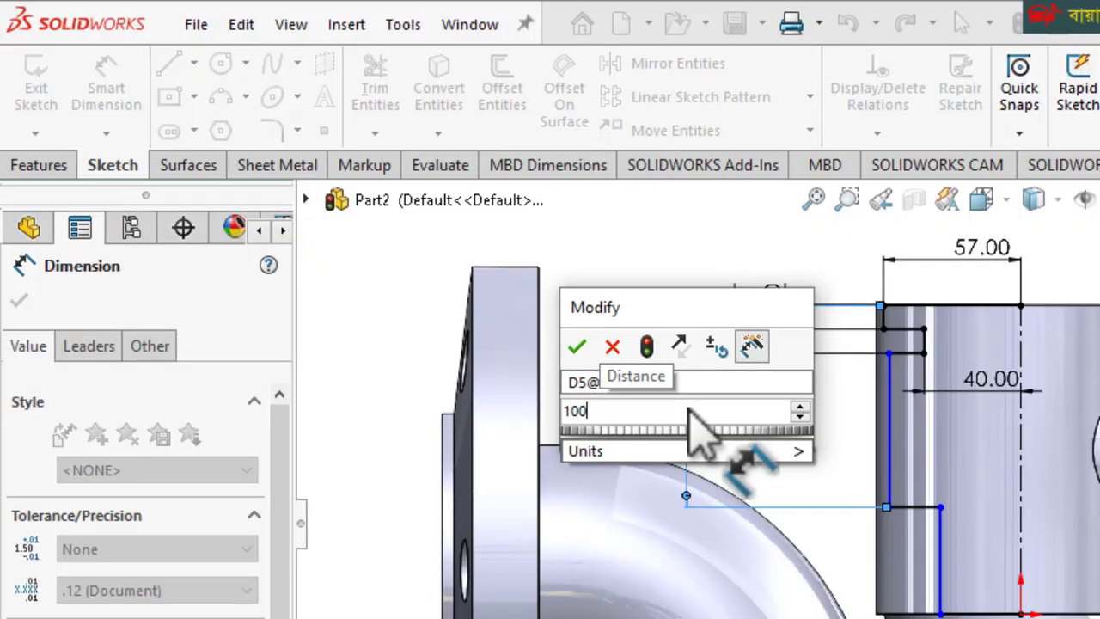
key("Return")
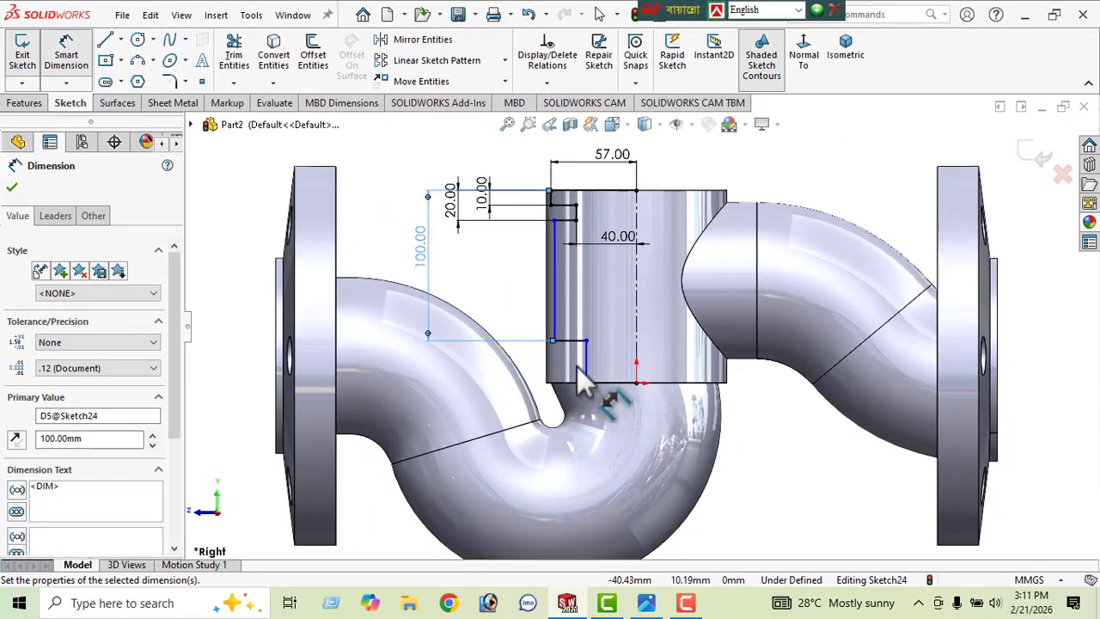
Step: Dimension the long middle vertical line to the centerline as 92/2 mm
left_click(557, 292)
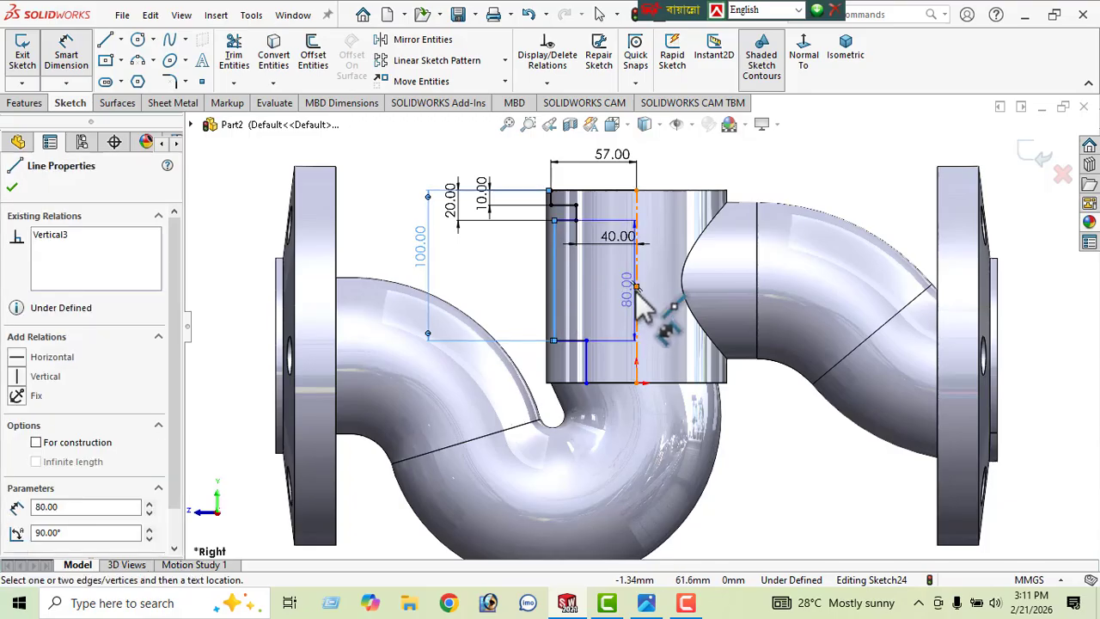
left_click(636, 294)
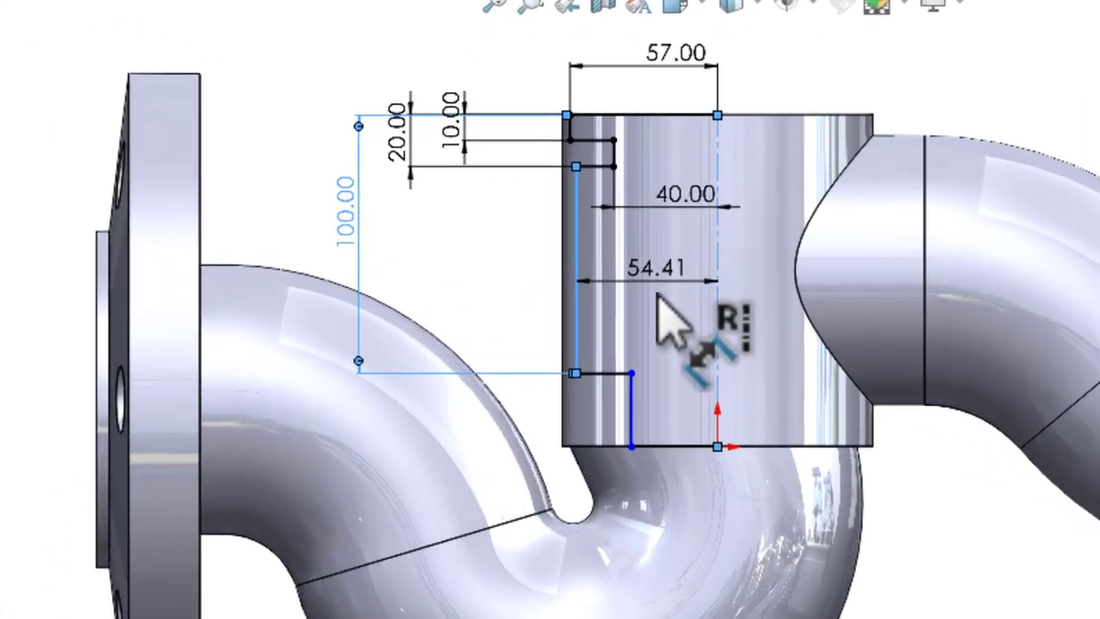
left_click(610, 305)
type("92/")
key("Escape")
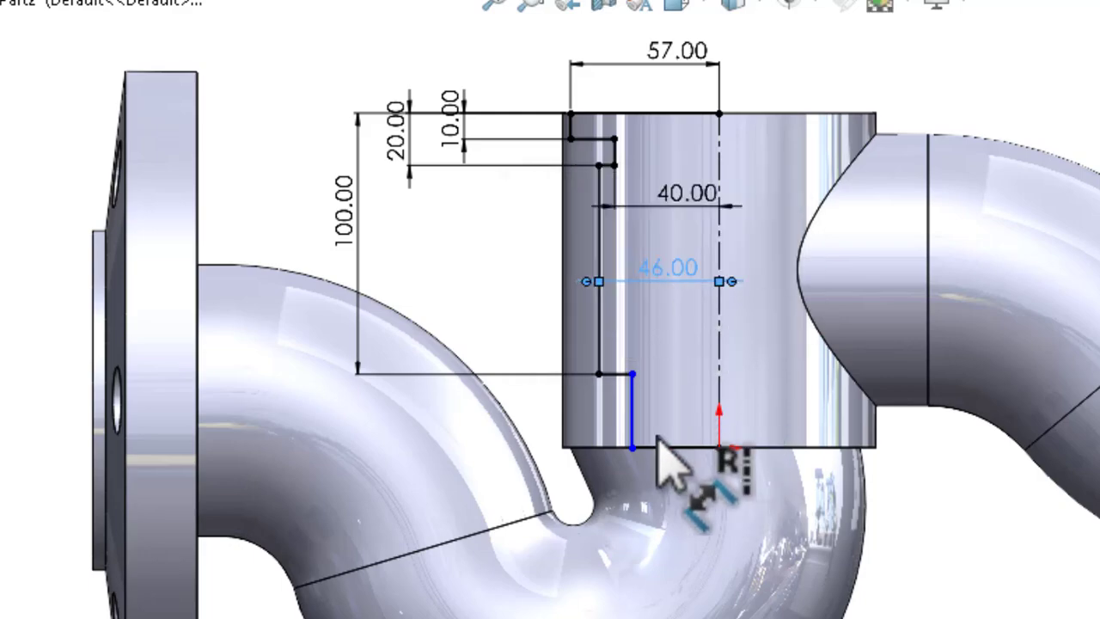
Step: Set the distance from the lowest vertical line to the centerline to 40 mm and finish dimensioning
left_click(633, 411)
left_click(722, 404)
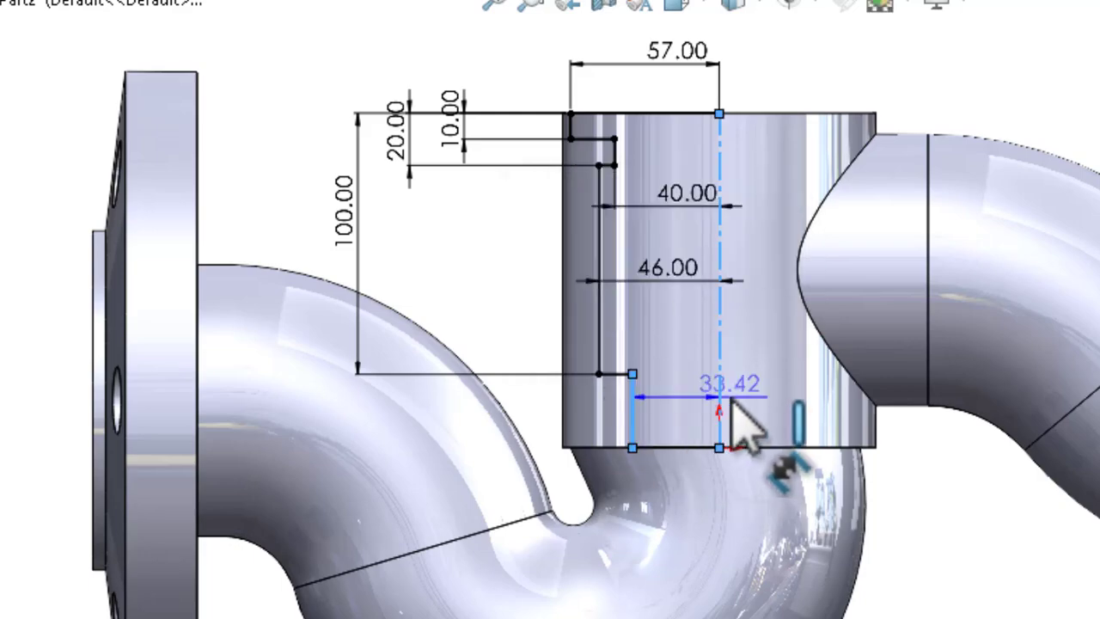
left_click(678, 413)
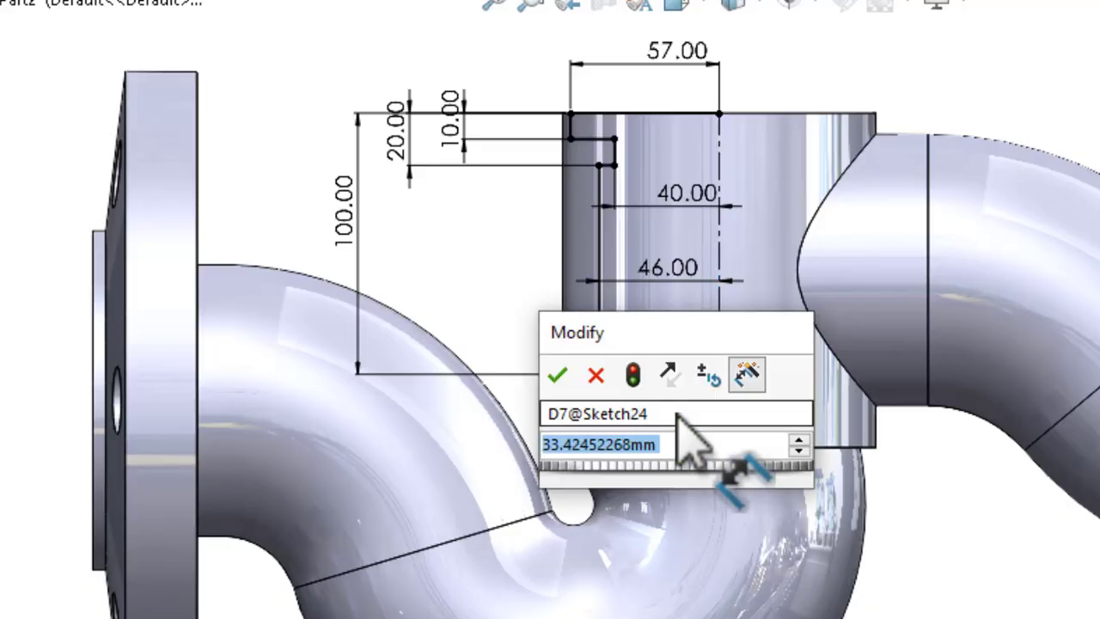
type("40")
key("Return")
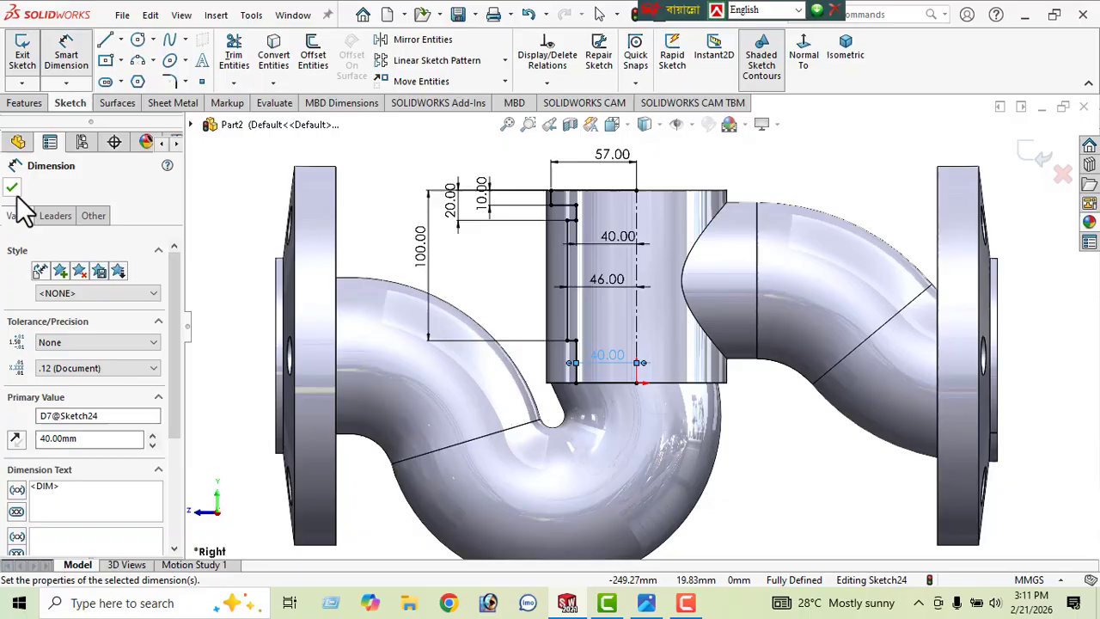
left_click(11, 186)
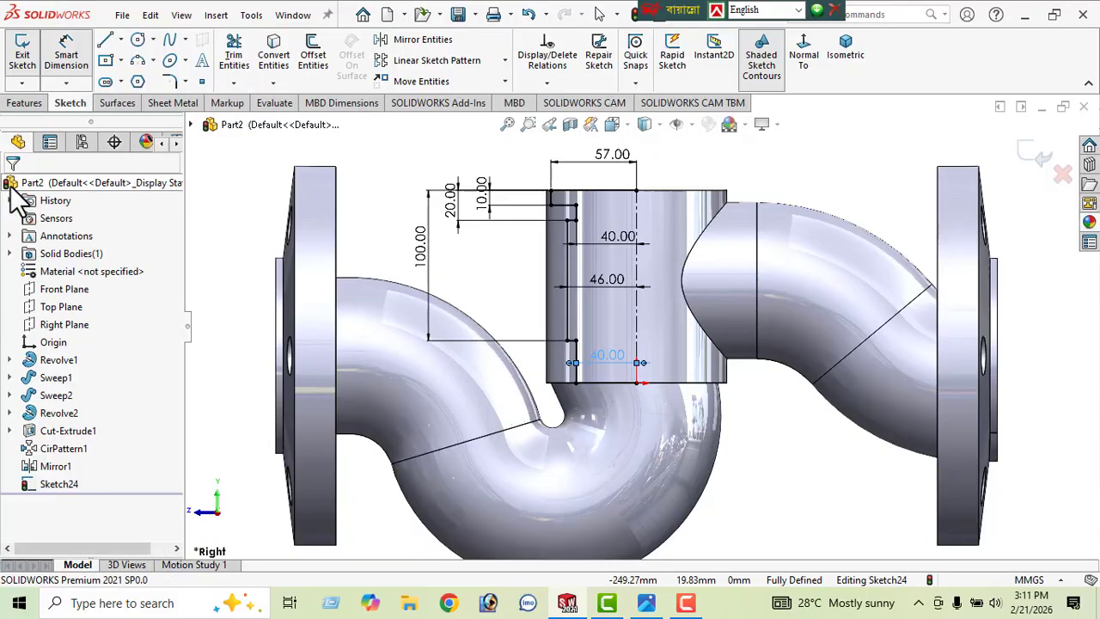
scroll(371, 296, "up", 2)
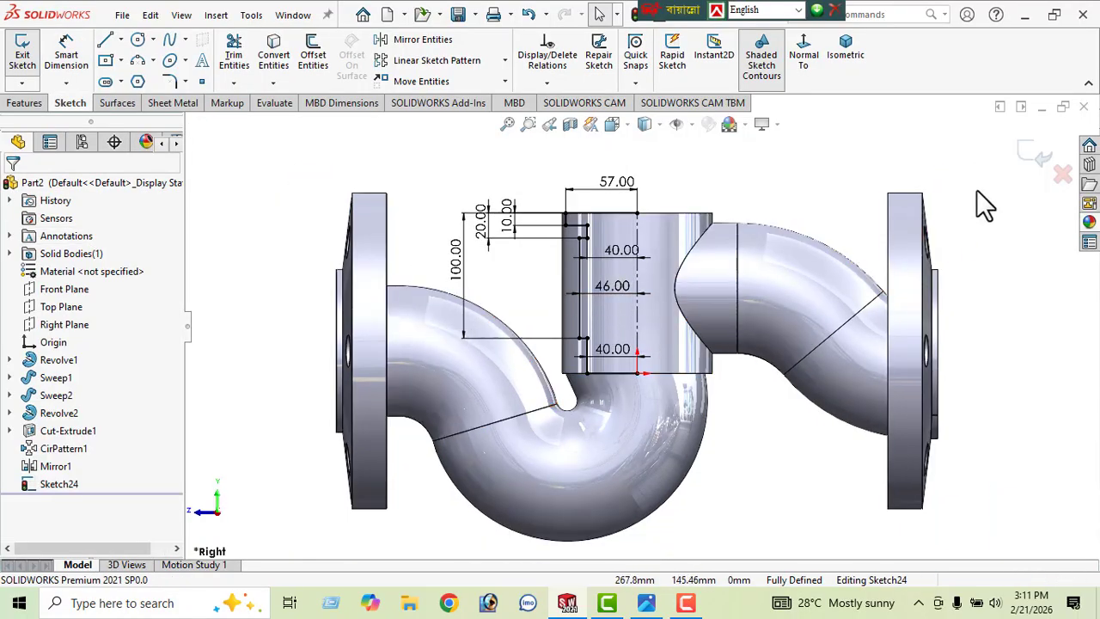
Step: Close the stepped profile sketch and revolve-cut it 360° around its centerline through the central cylinder, letting the open profile close automatically
left_click(1035, 154)
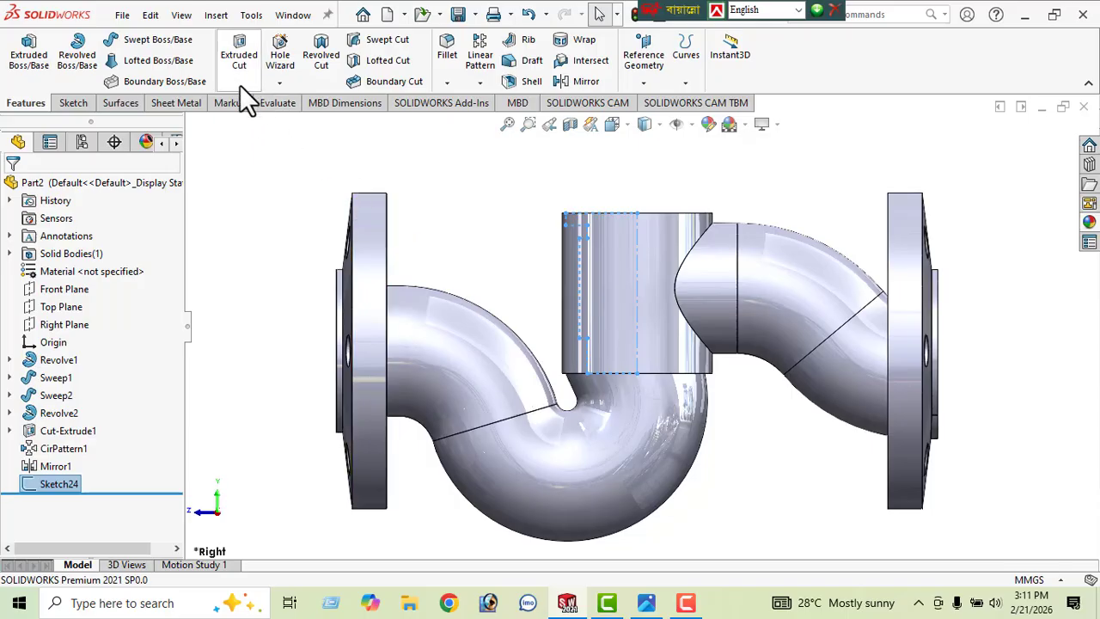
left_click(322, 58)
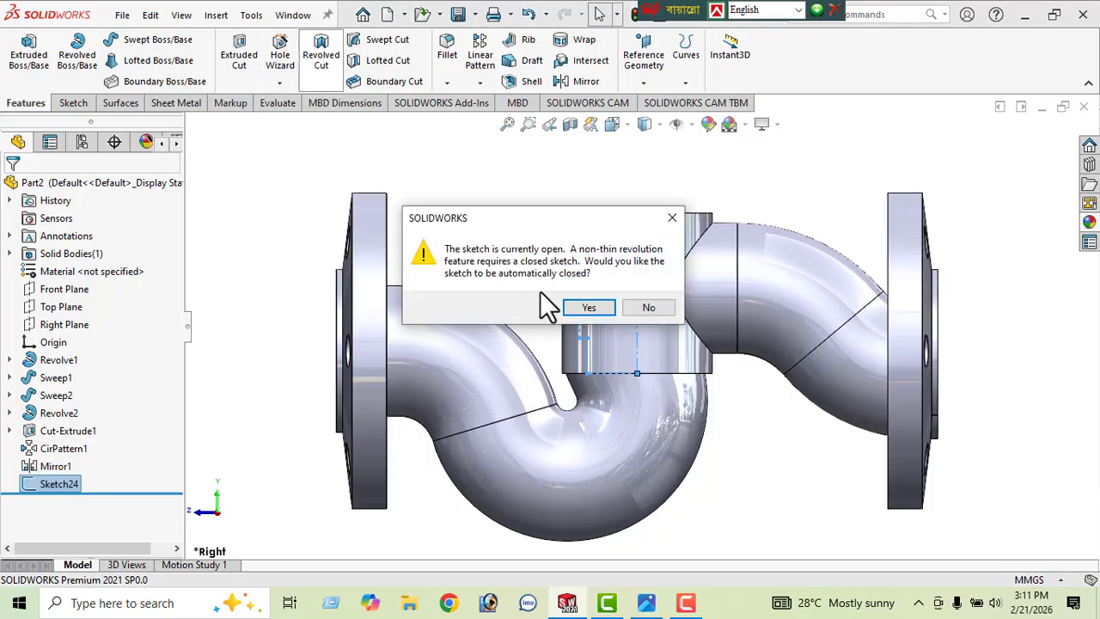
left_click(586, 310)
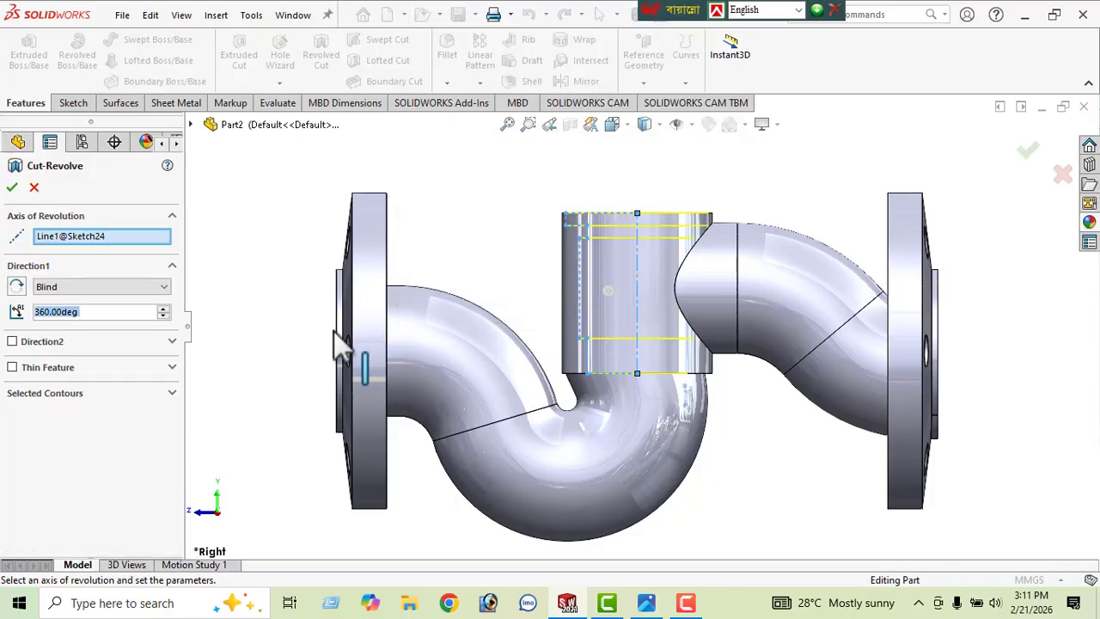
middle_click_drag(531, 333, 516, 404)
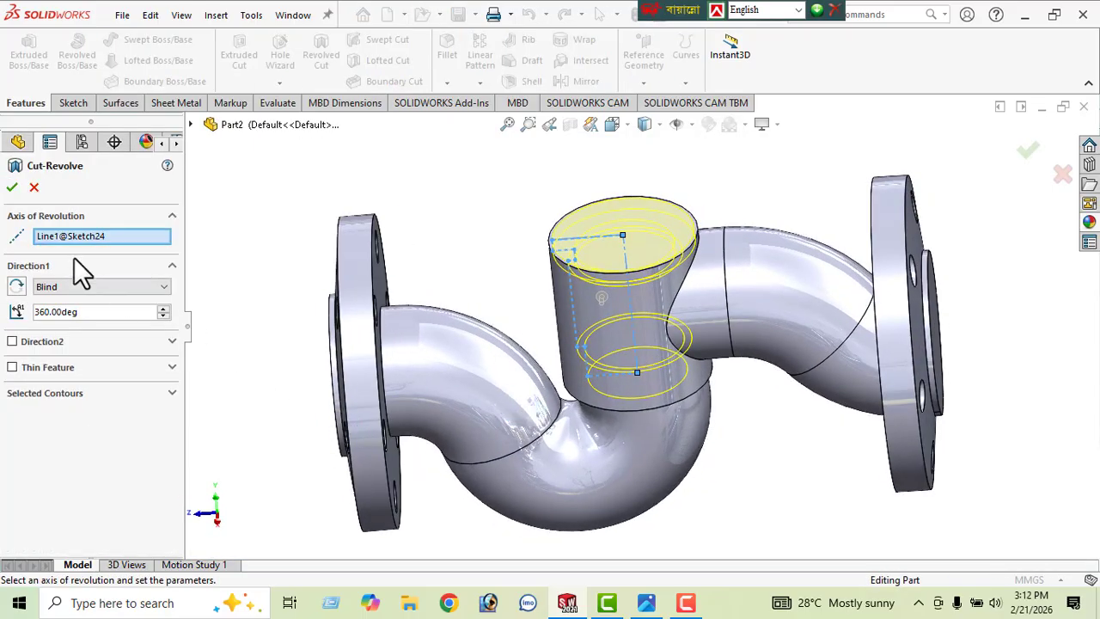
key("Return")
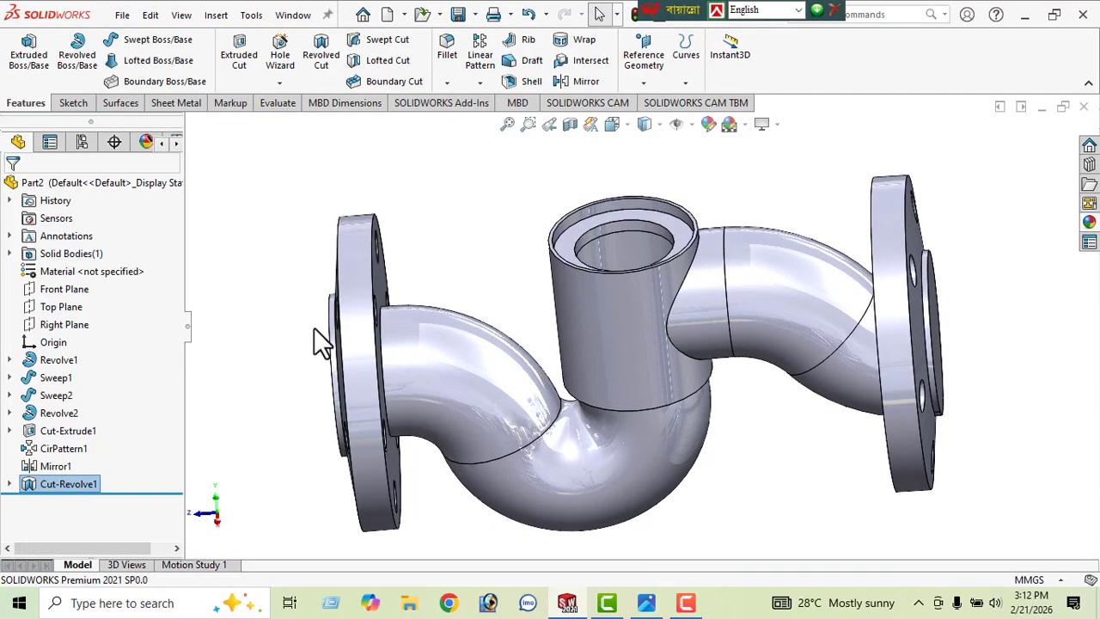
Step: Section the model view along the Right Plane with 0 mm offset, and exit the empty sketch started on that plane
middle_click_drag(319, 339, 533, 249)
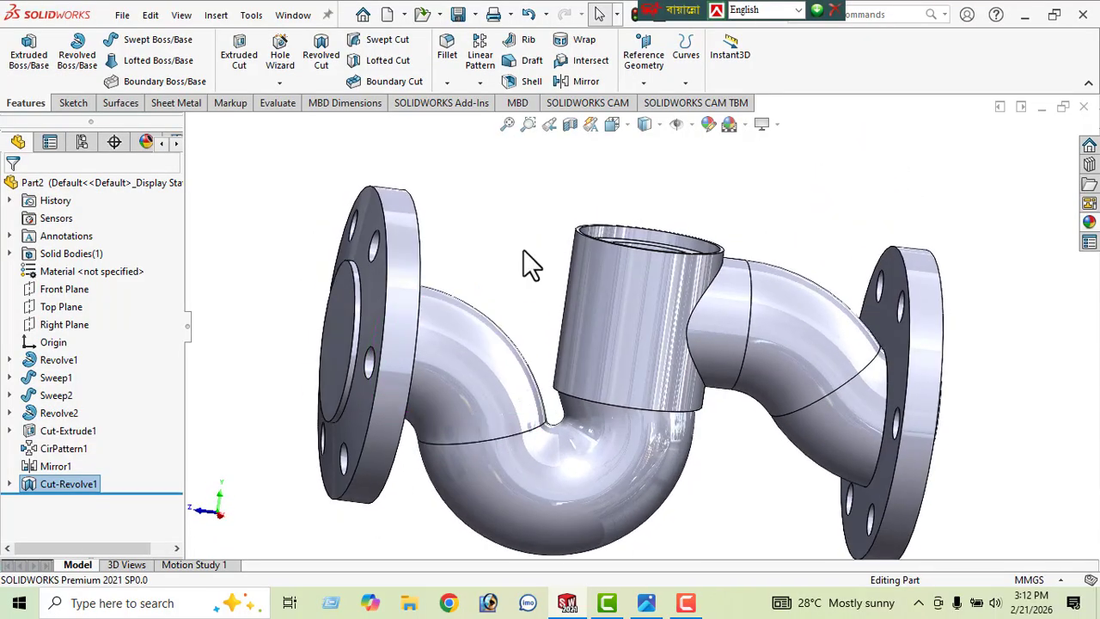
key("ctrl+1")
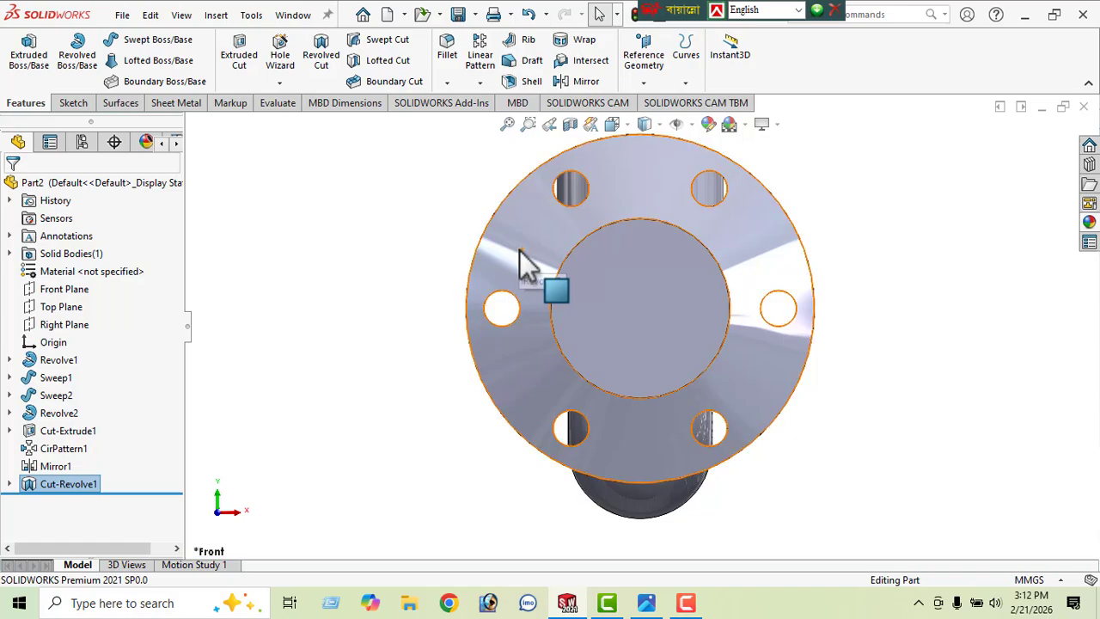
key("ctrl+3")
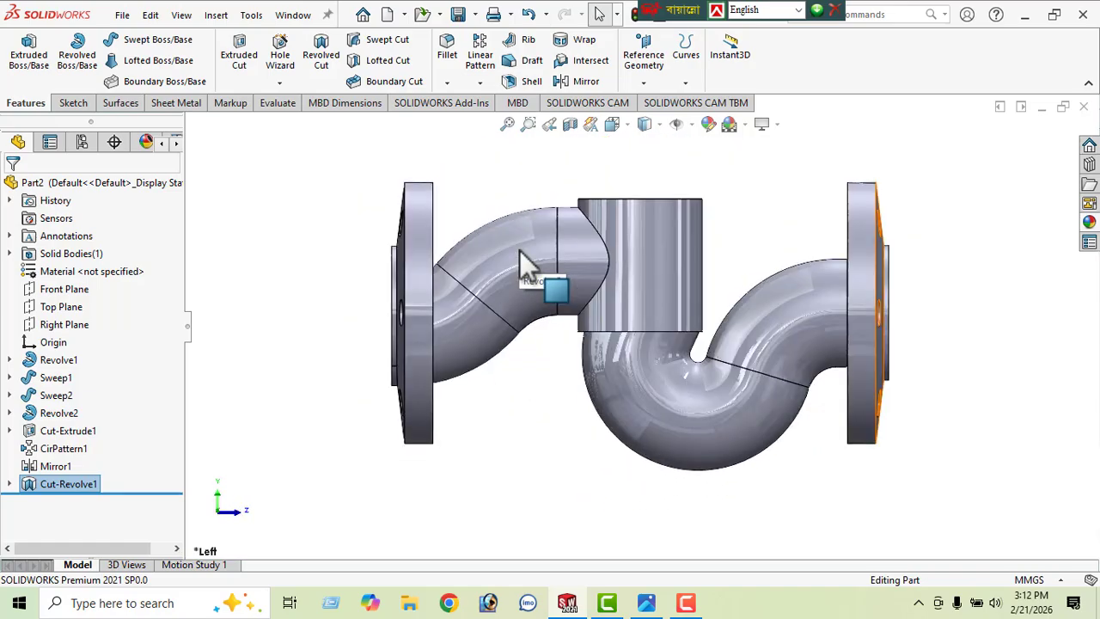
left_click(61, 325)
left_click(85, 294)
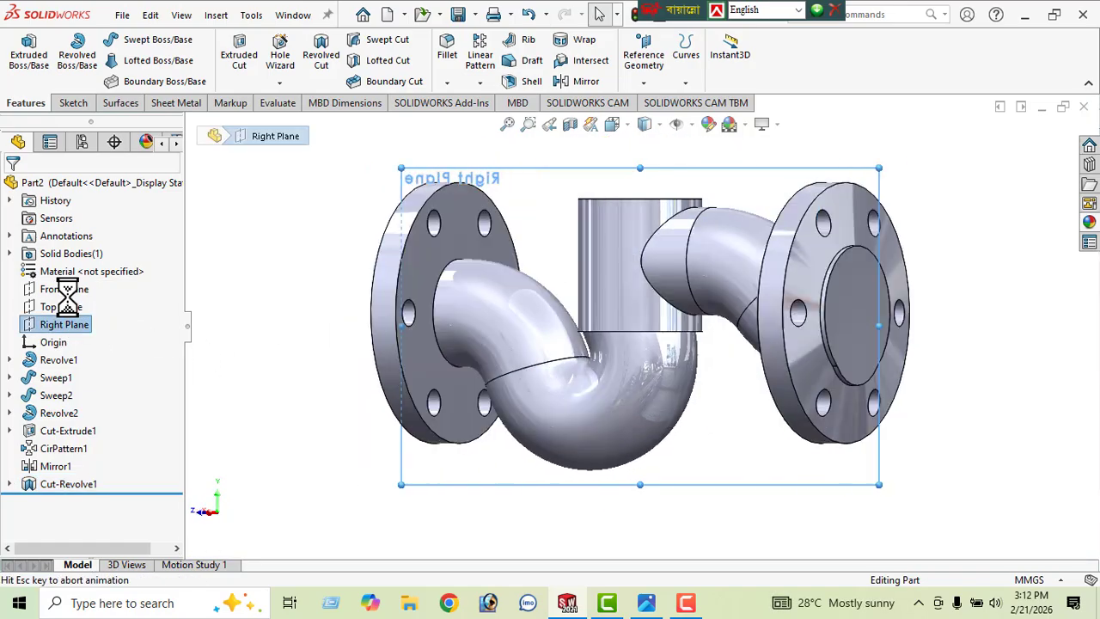
left_click(570, 124)
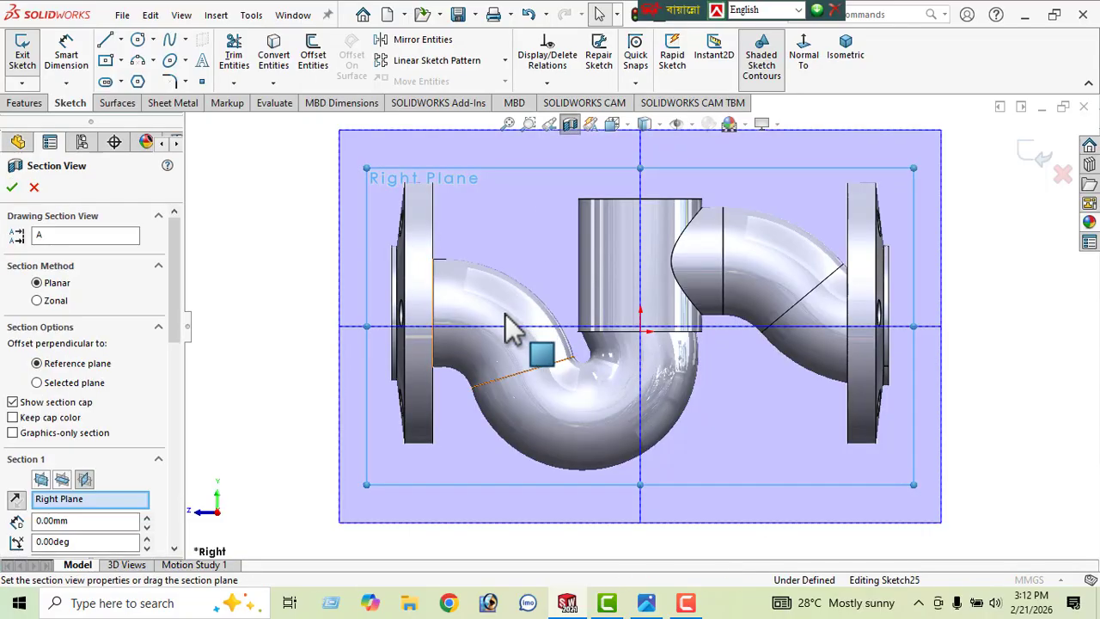
left_click(12, 188)
middle_click_drag(368, 294, 671, 360)
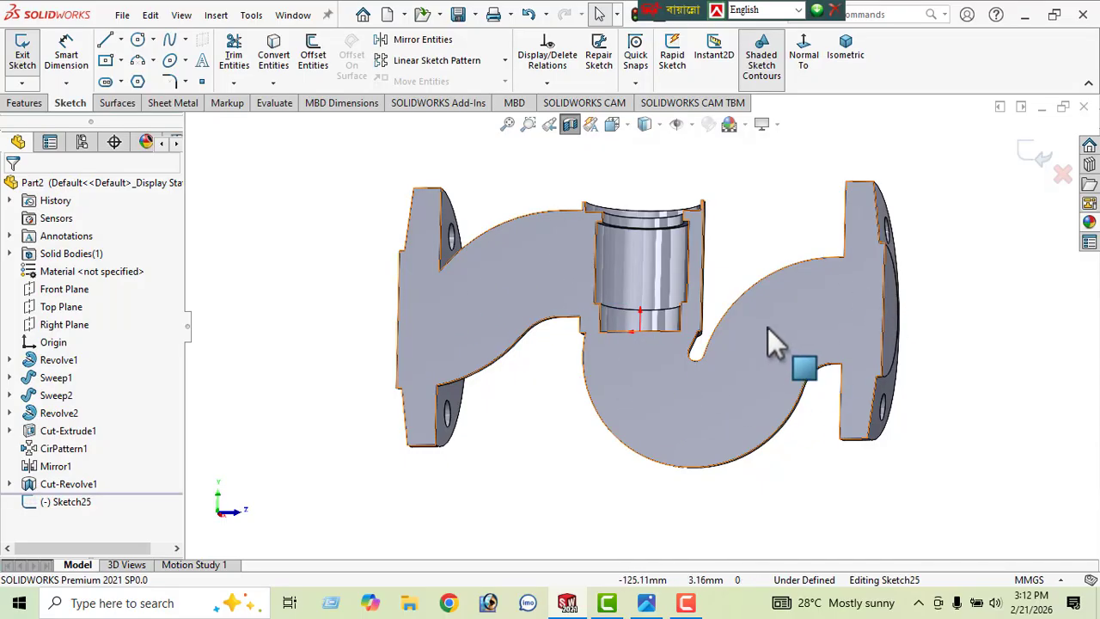
left_click(1025, 161)
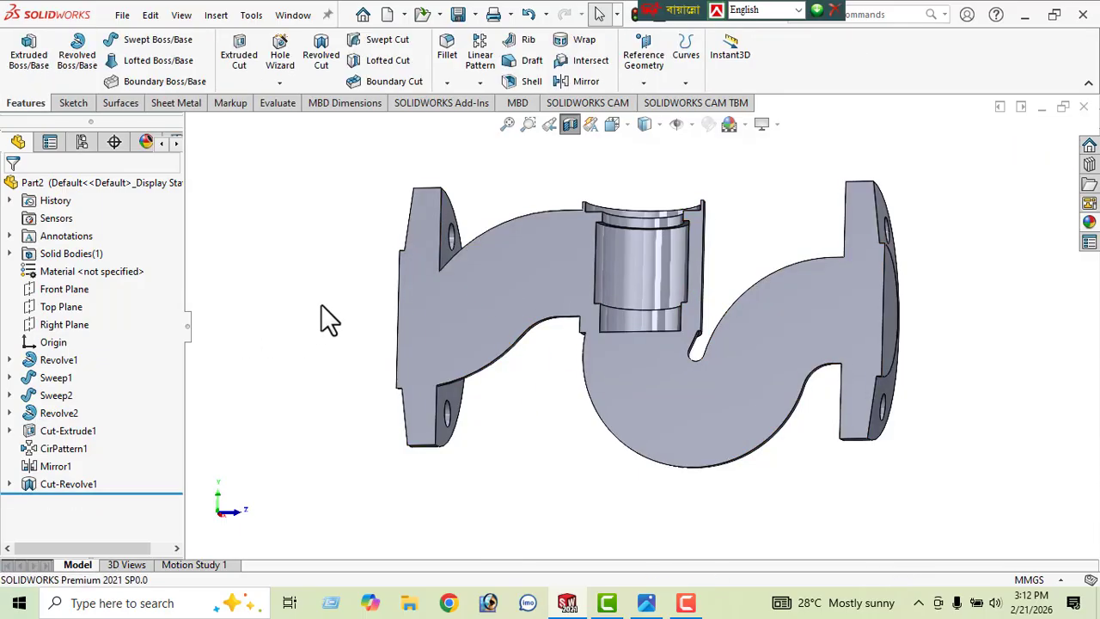
Step: Make a swept cut with a 64 mm circular profile along Sweep1's path sketch to bore the U-bend pipe below the cylinder
left_click(387, 42)
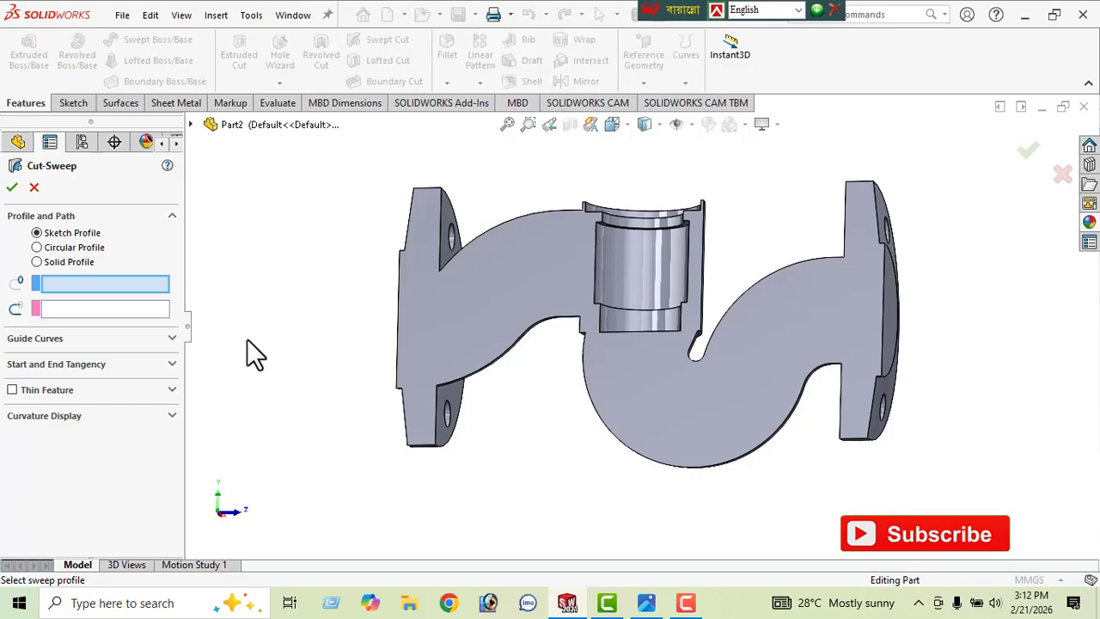
left_click(37, 247)
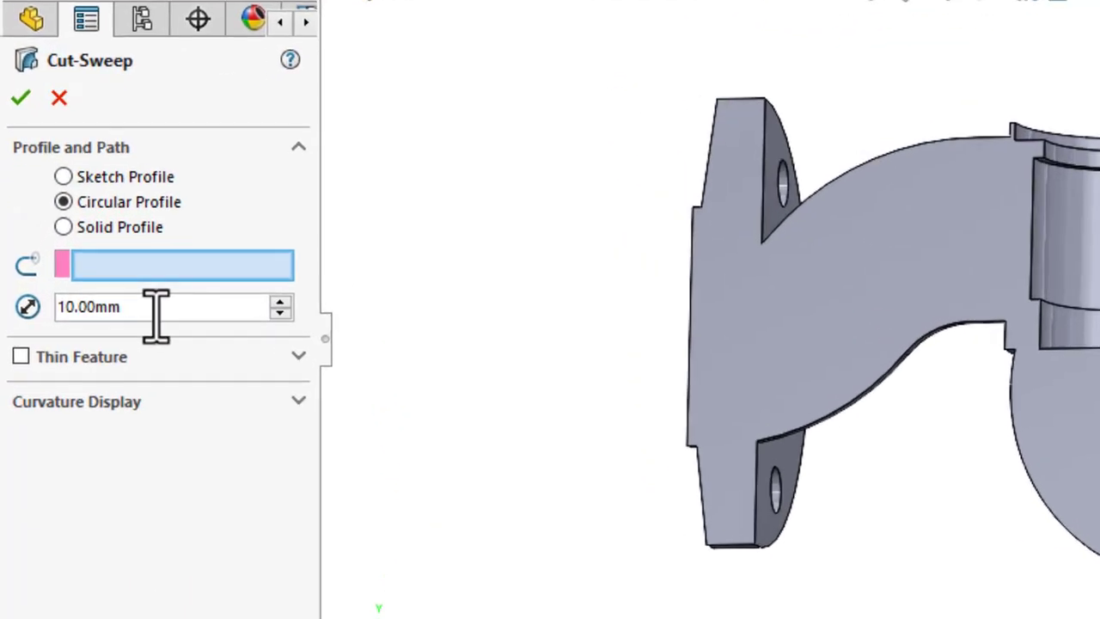
left_click(67, 307)
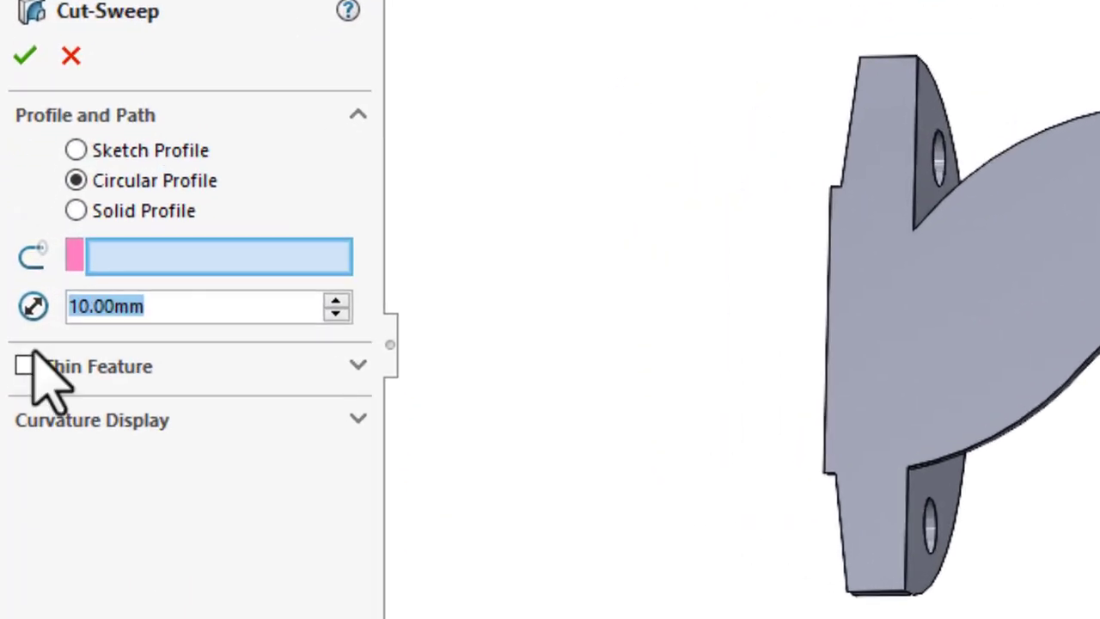
type("64")
key("Return")
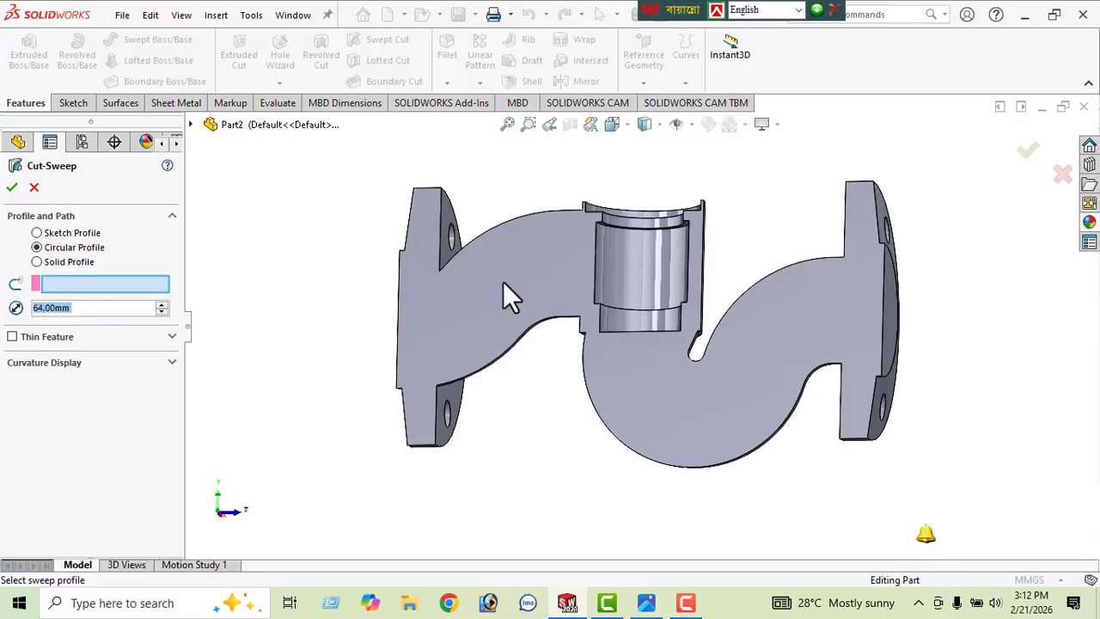
left_click(193, 125)
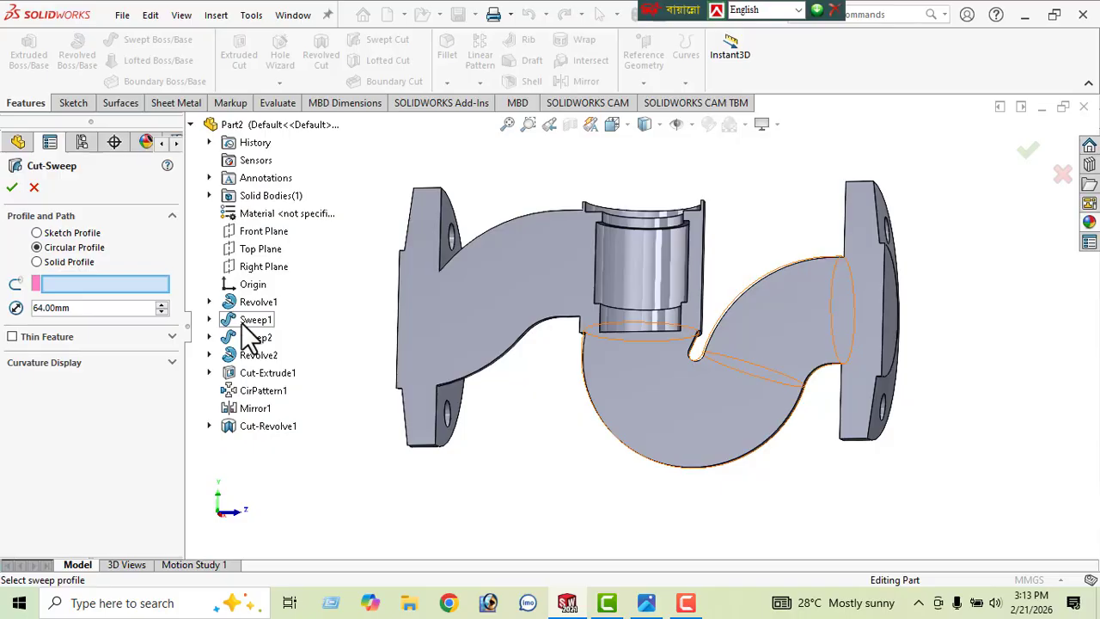
left_click(209, 321)
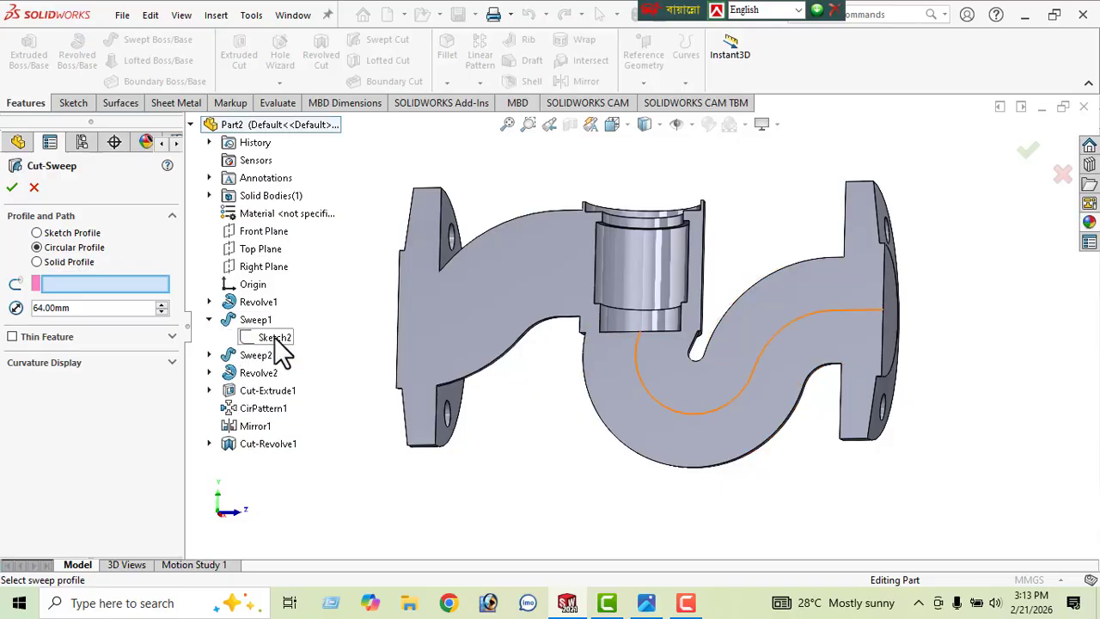
left_click(276, 337)
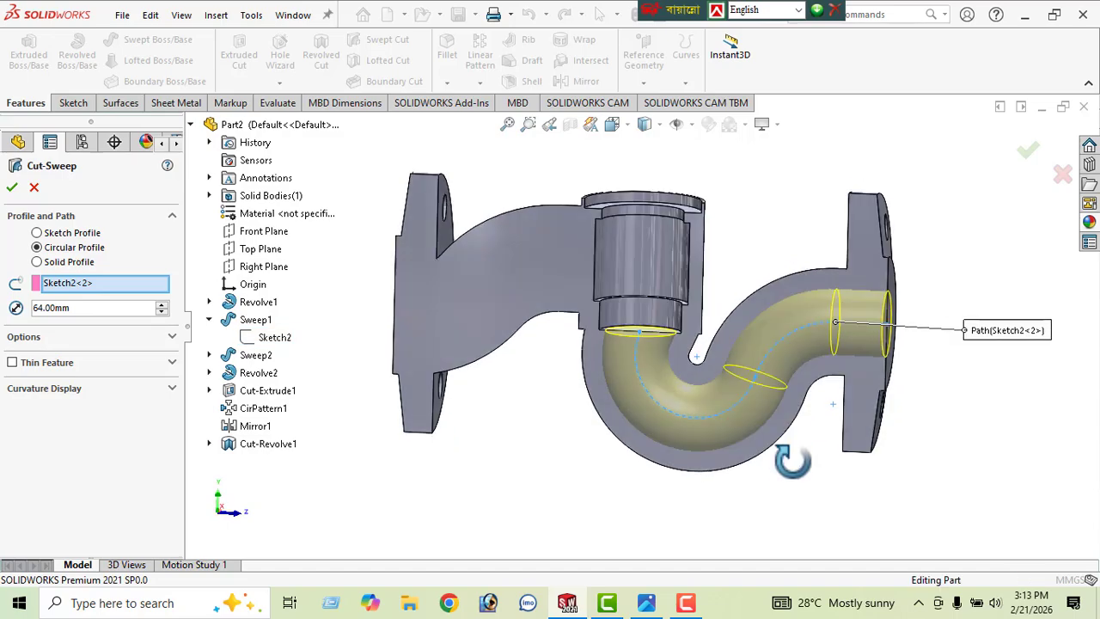
middle_click_drag(792, 462, 783, 437)
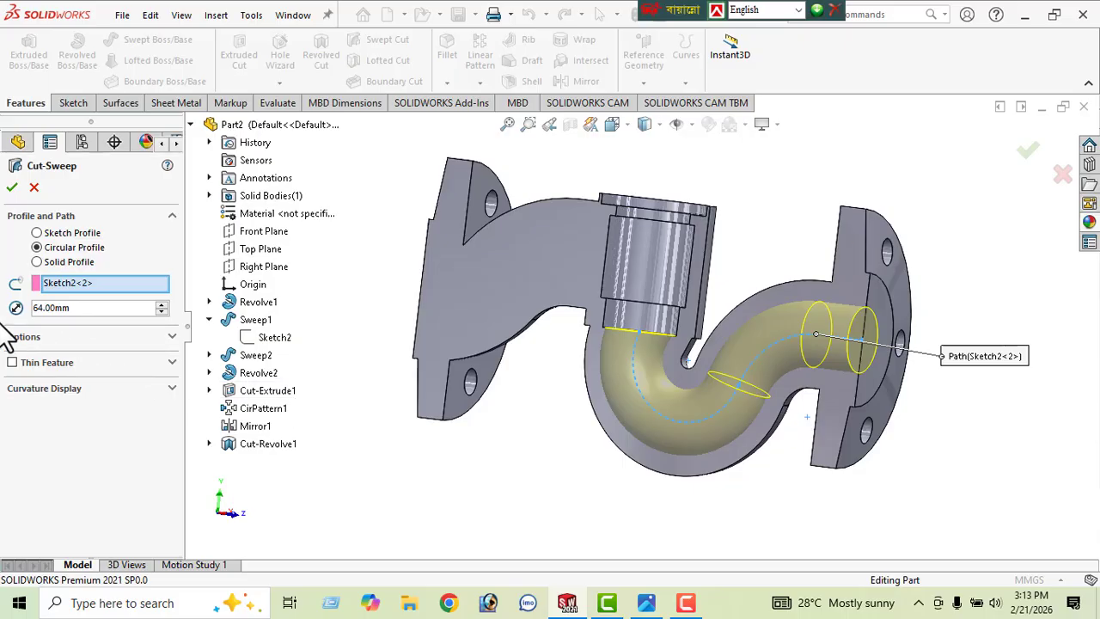
left_click(171, 337)
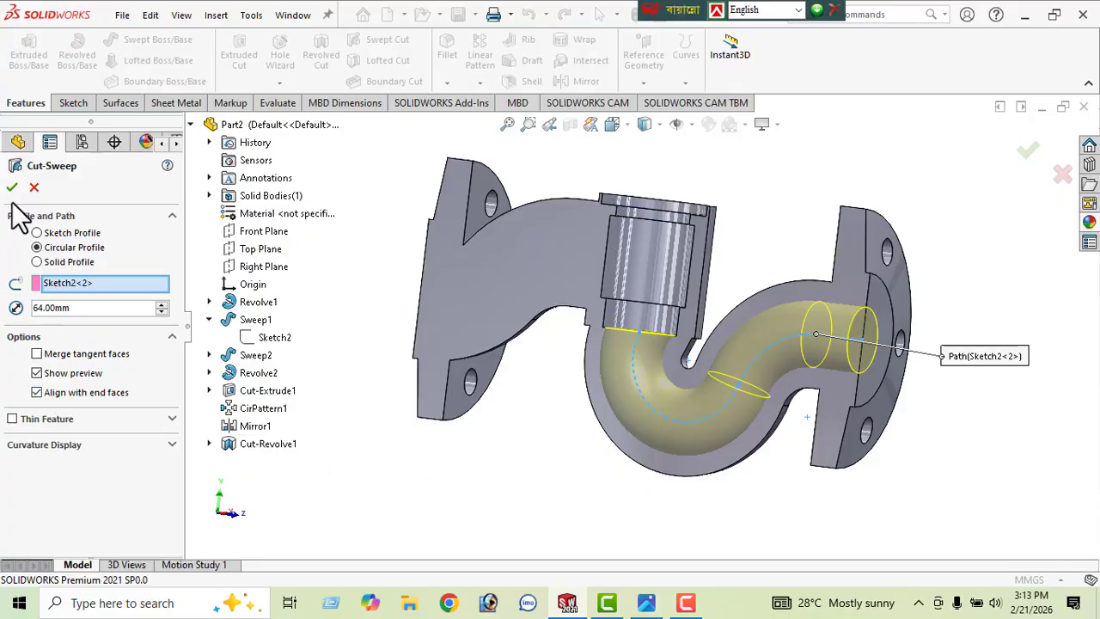
key("Return")
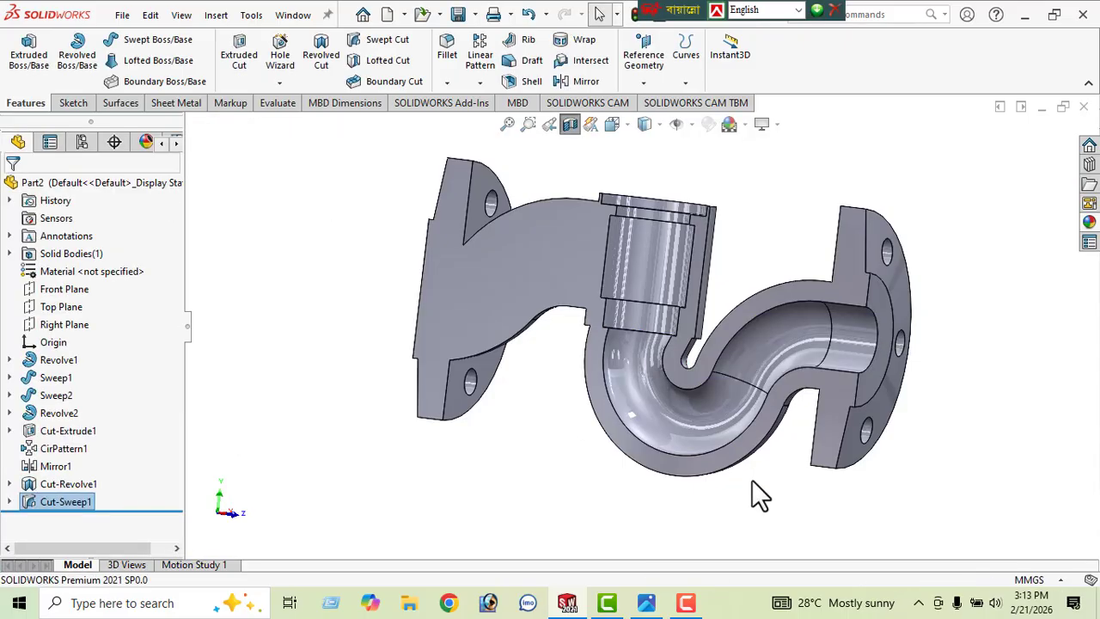
Step: Make a swept cut with a 64 mm circular profile along Sweep2's path sketch to bore the pipe joining the cylinder's side
middle_click_drag(756, 485, 777, 426)
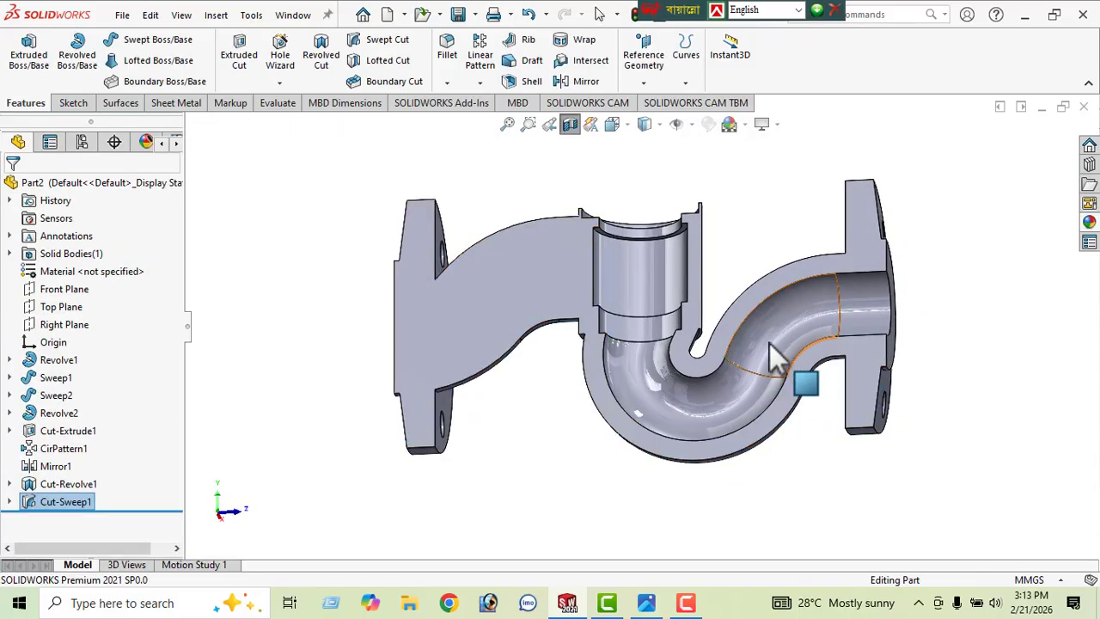
middle_click_drag(720, 404, 726, 336)
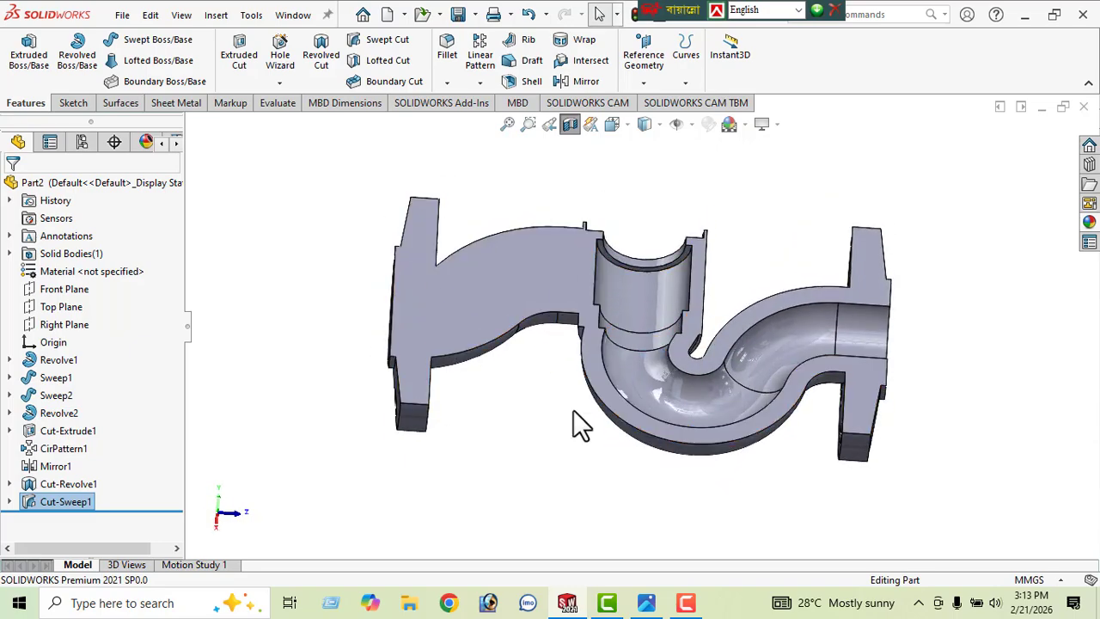
middle_click_drag(577, 422, 599, 429)
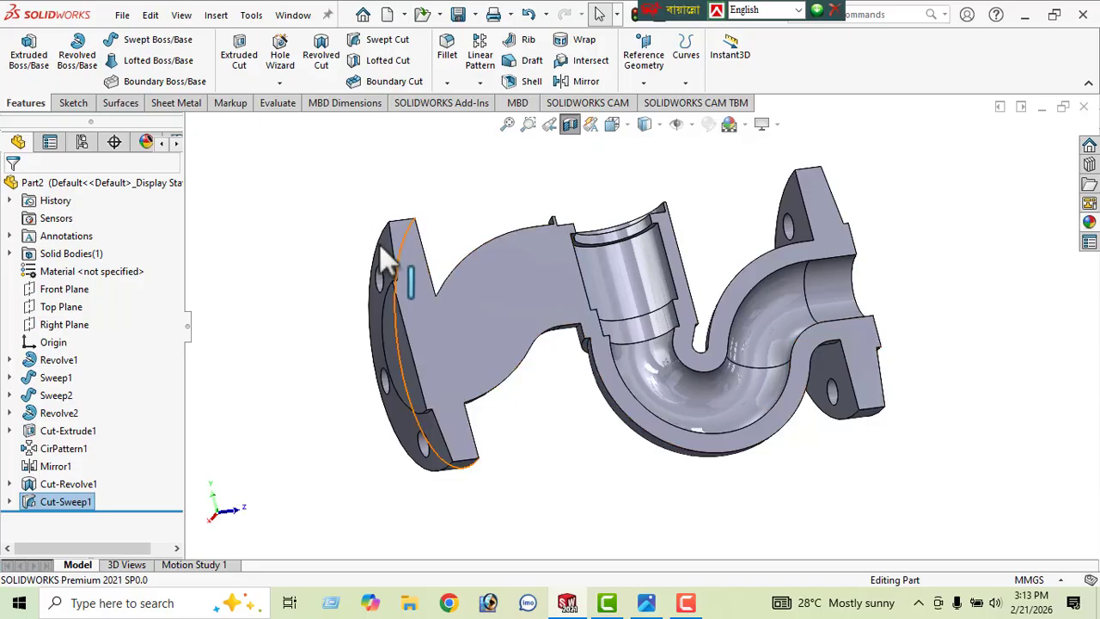
left_click(385, 45)
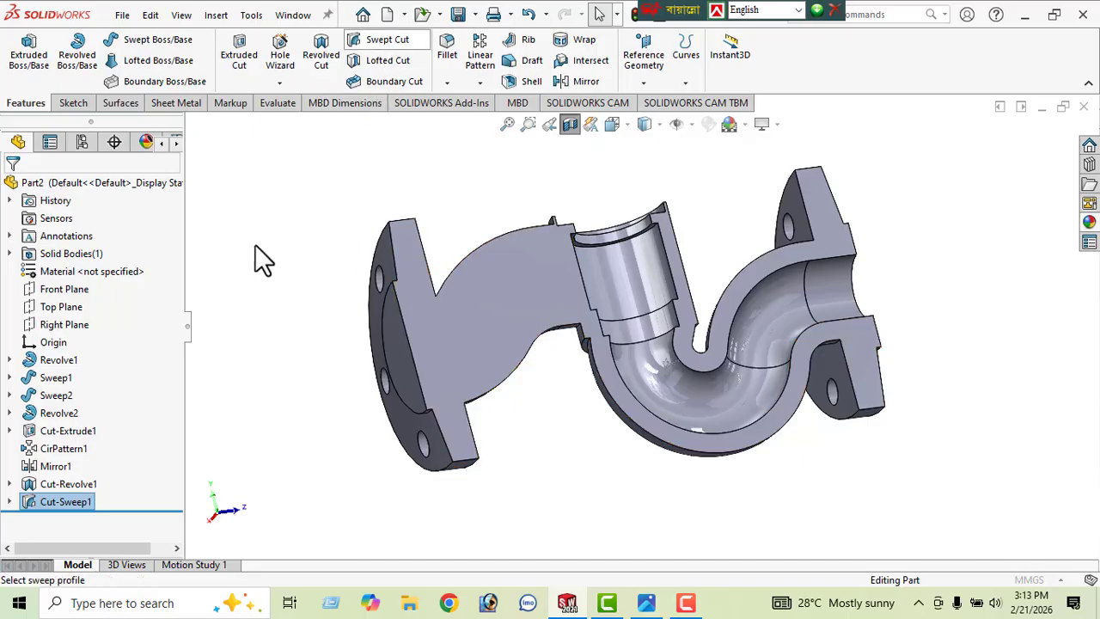
left_click(57, 249)
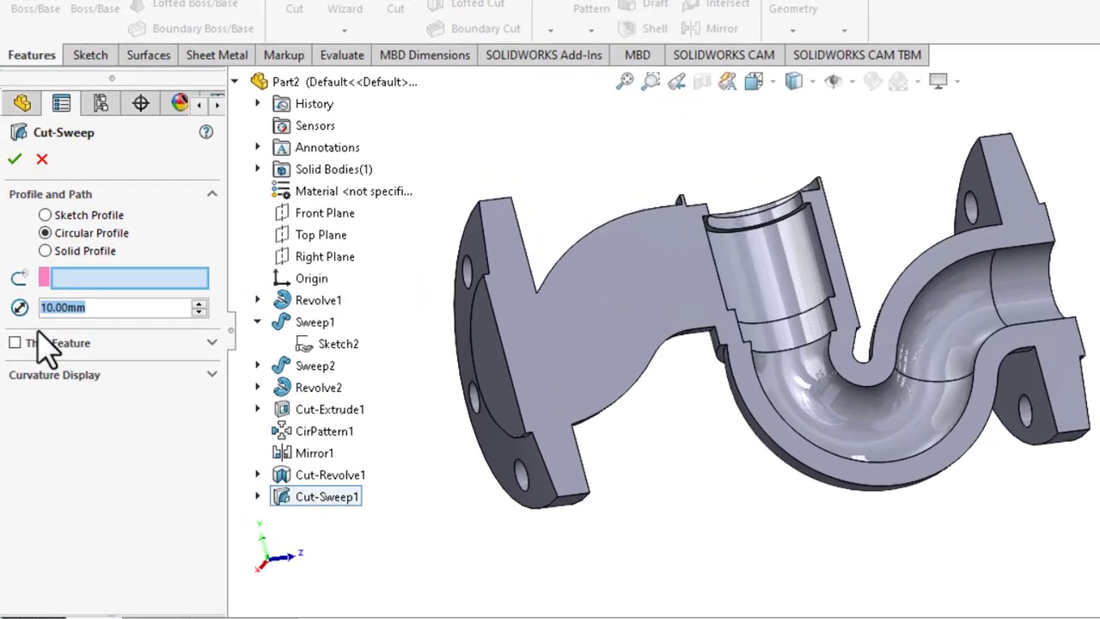
type("64")
key("Return")
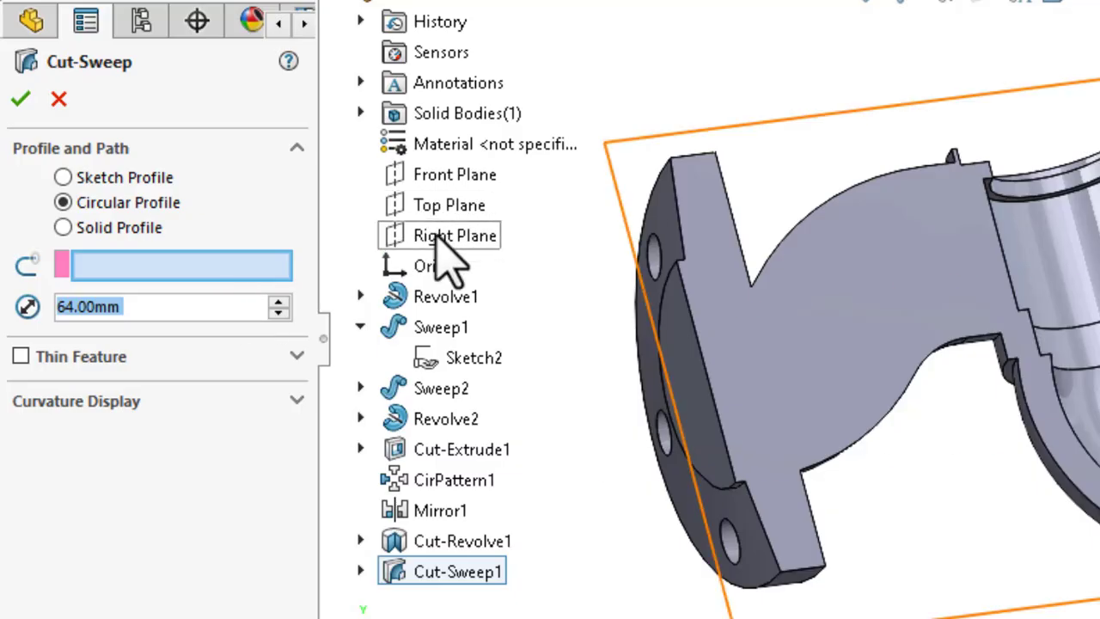
left_click(361, 327)
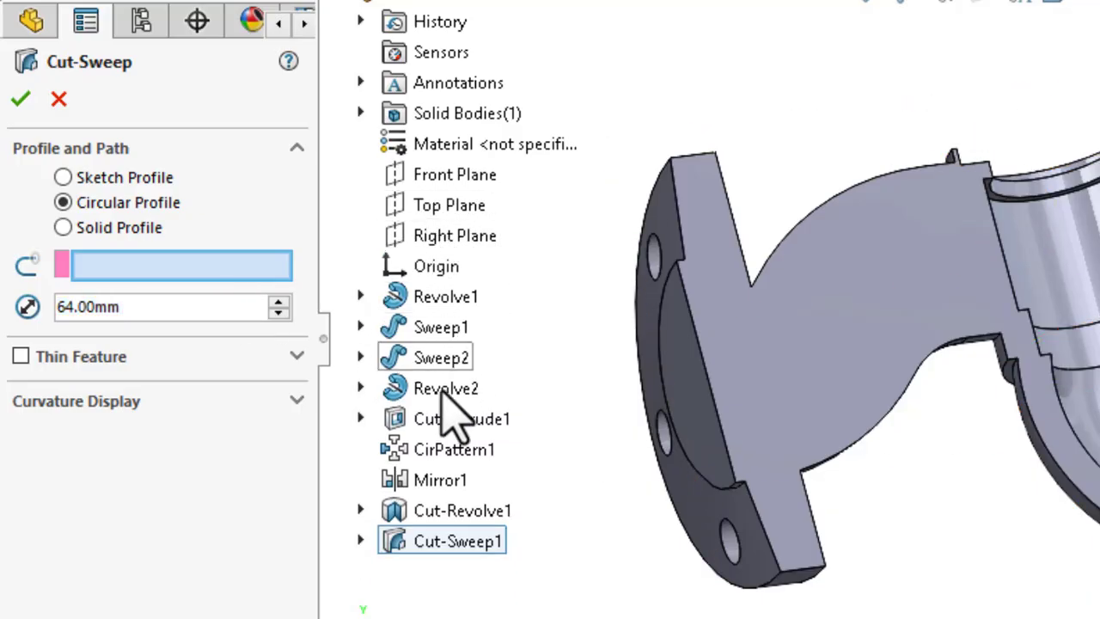
left_click(360, 357)
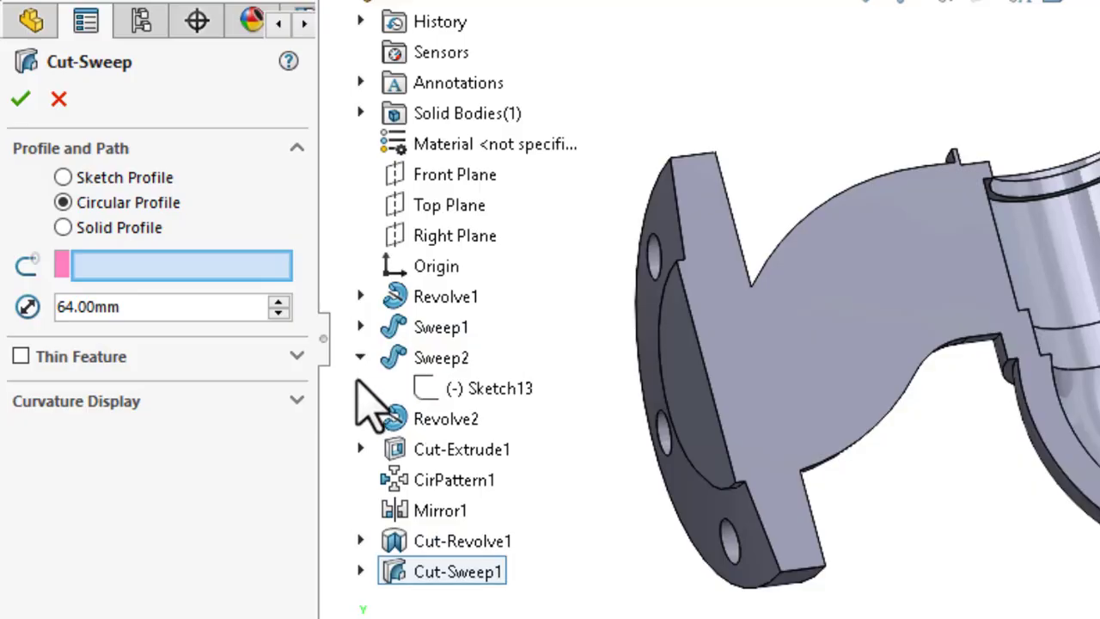
left_click(502, 389)
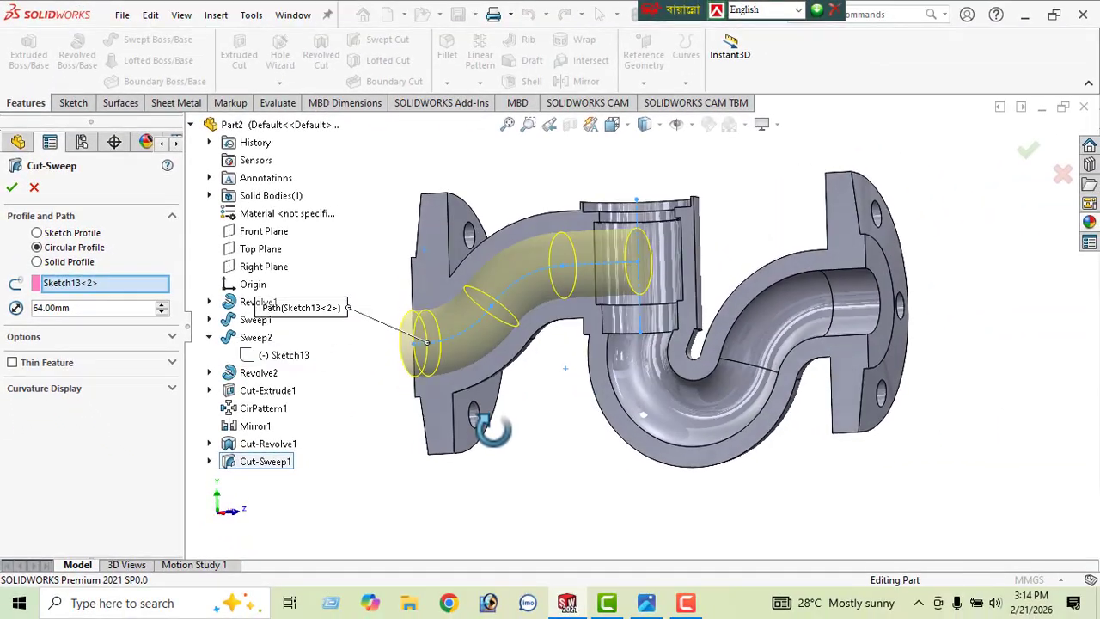
middle_click_drag(492, 429, 531, 376)
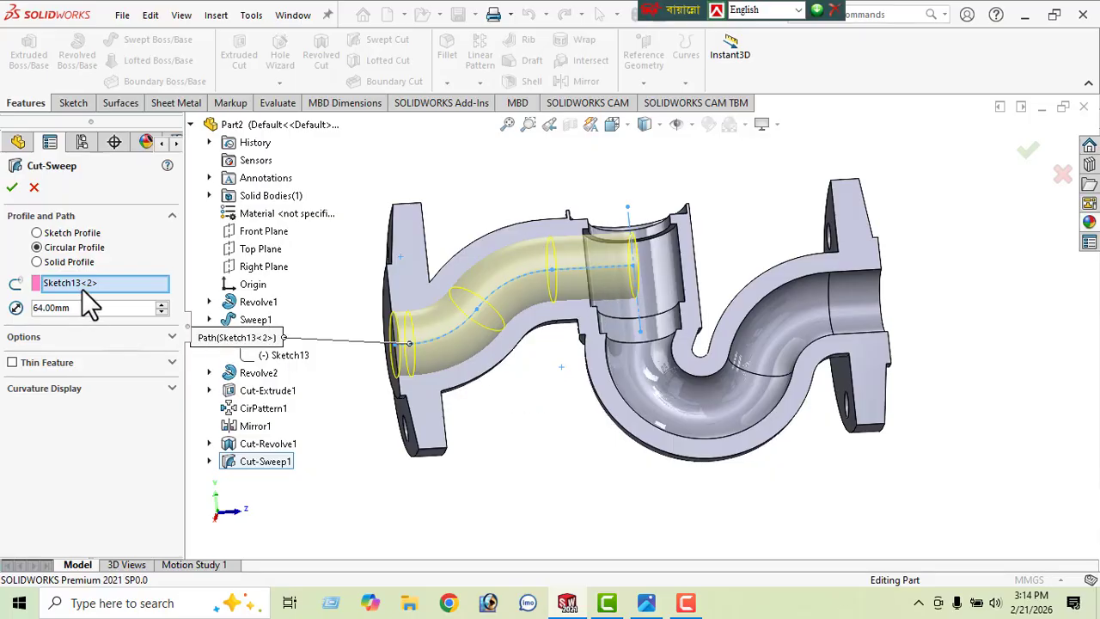
key("Return")
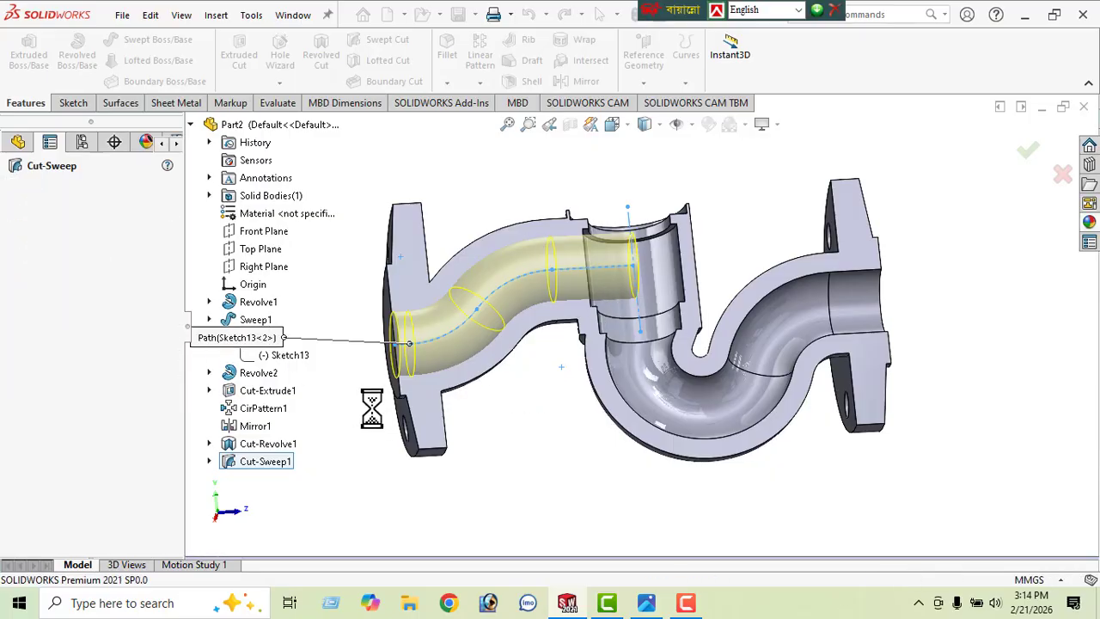
middle_click_drag(385, 430, 756, 374)
scroll(654, 327, "down", 2)
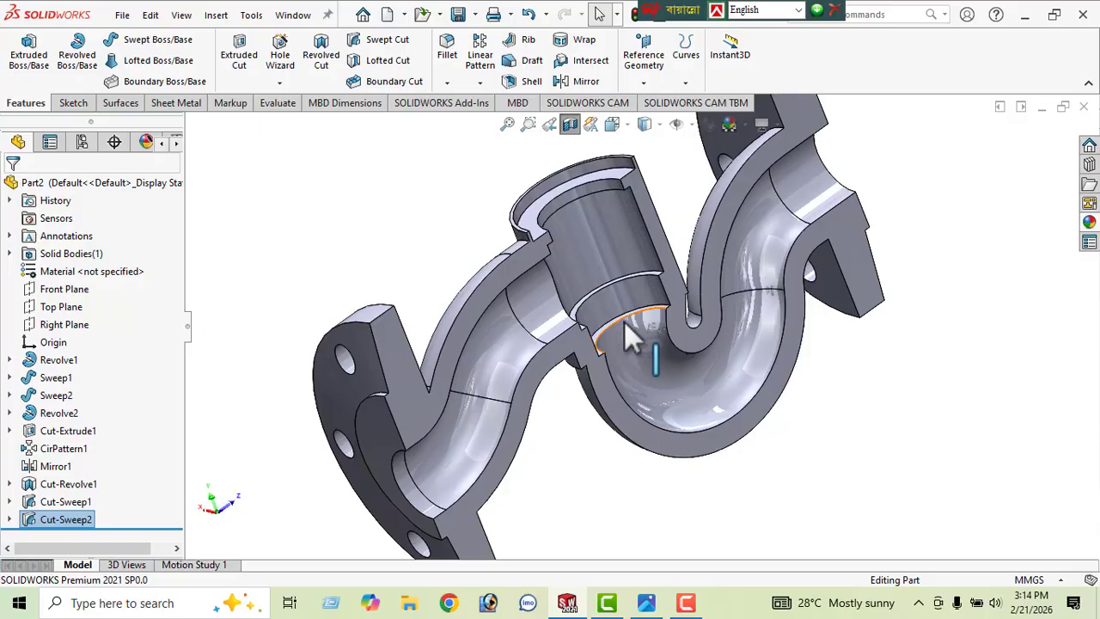
scroll(620, 330, "up", 1)
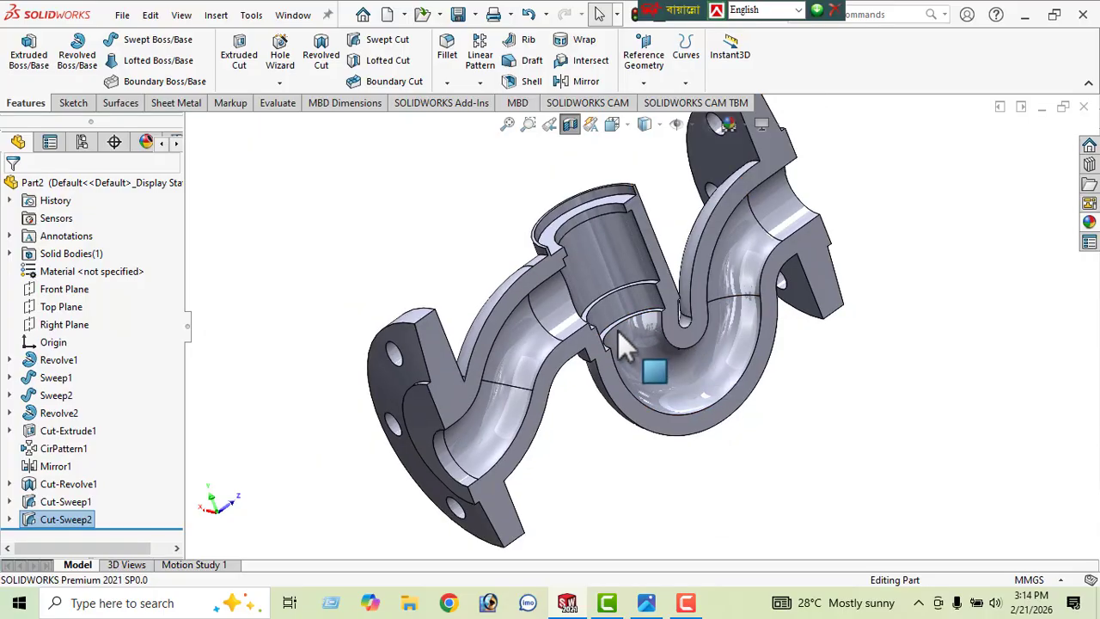
Step: Chamfer the cylinder bore's upper ledge face, the edge beneath it, the side-pipe opening edge and the bore's bottom edge at 5 mm × 45°
middle_click_drag(620, 331, 601, 288)
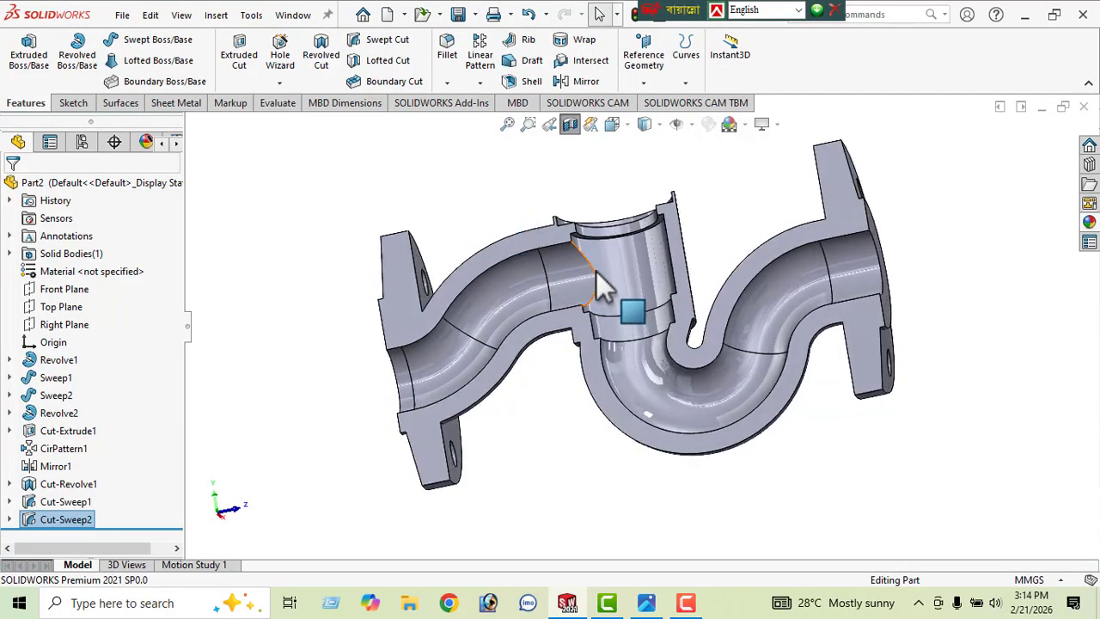
left_click(447, 83)
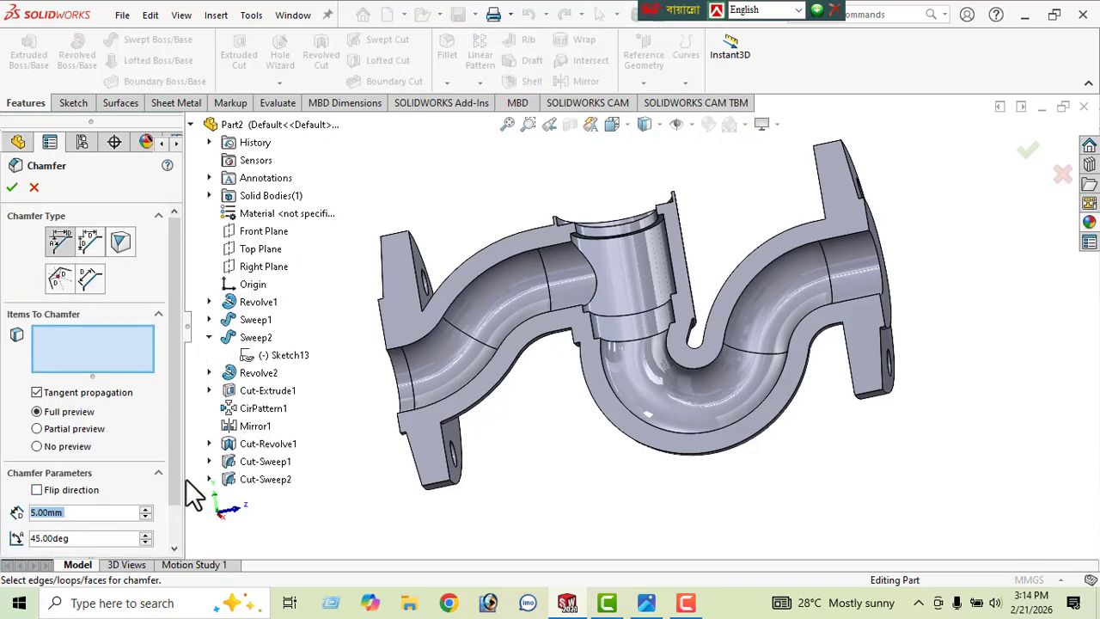
scroll(631, 225, "down", 5)
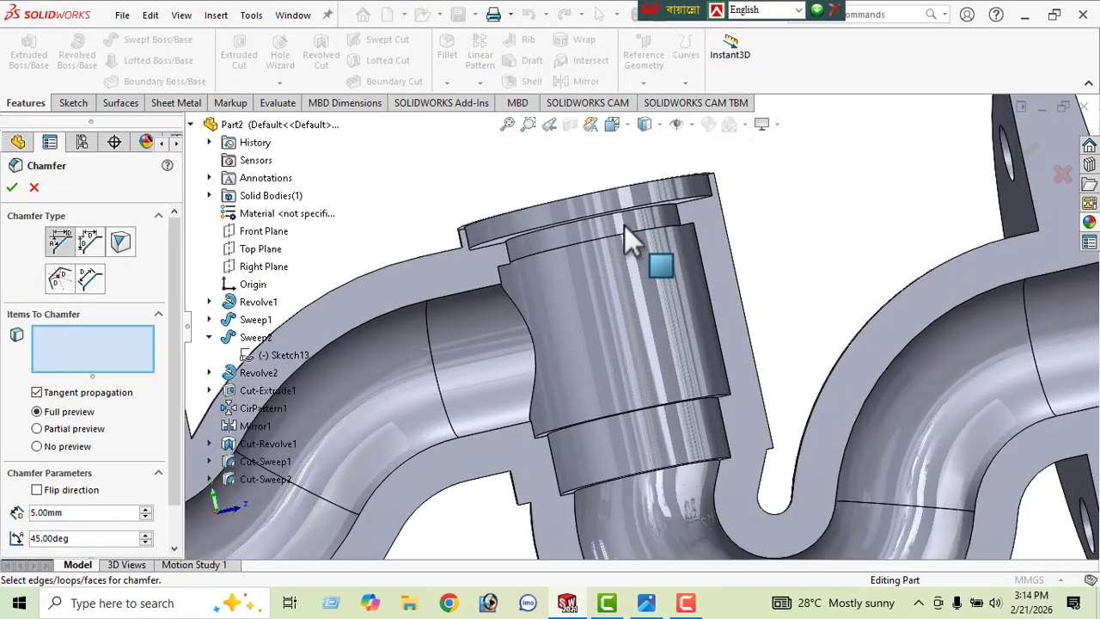
left_click(575, 221)
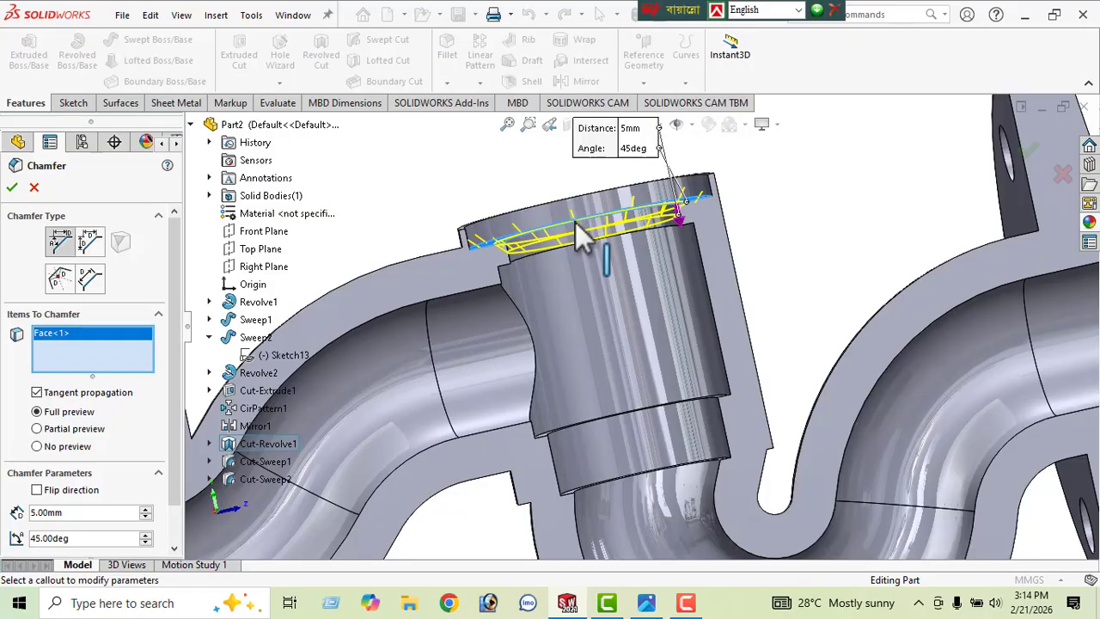
left_click(528, 254)
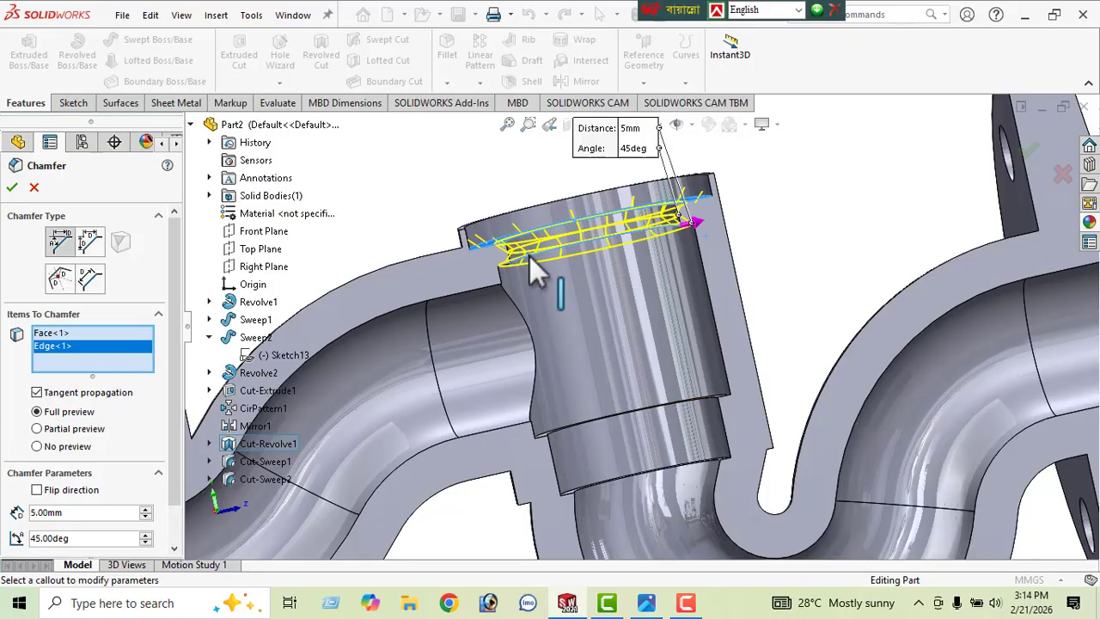
middle_click_drag(528, 255, 569, 256)
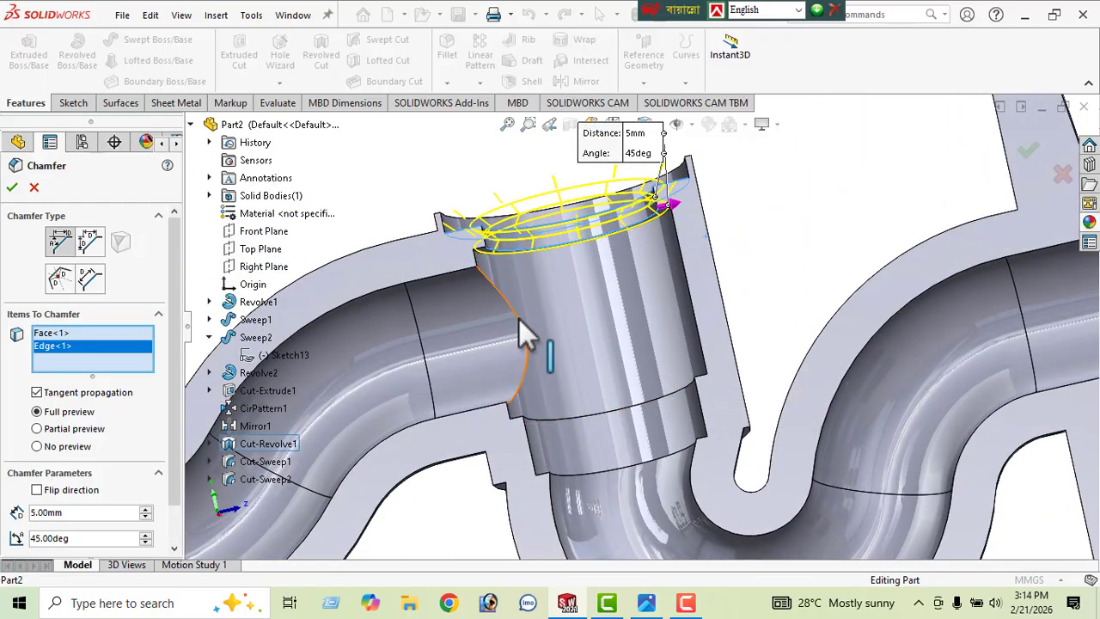
left_click(513, 351)
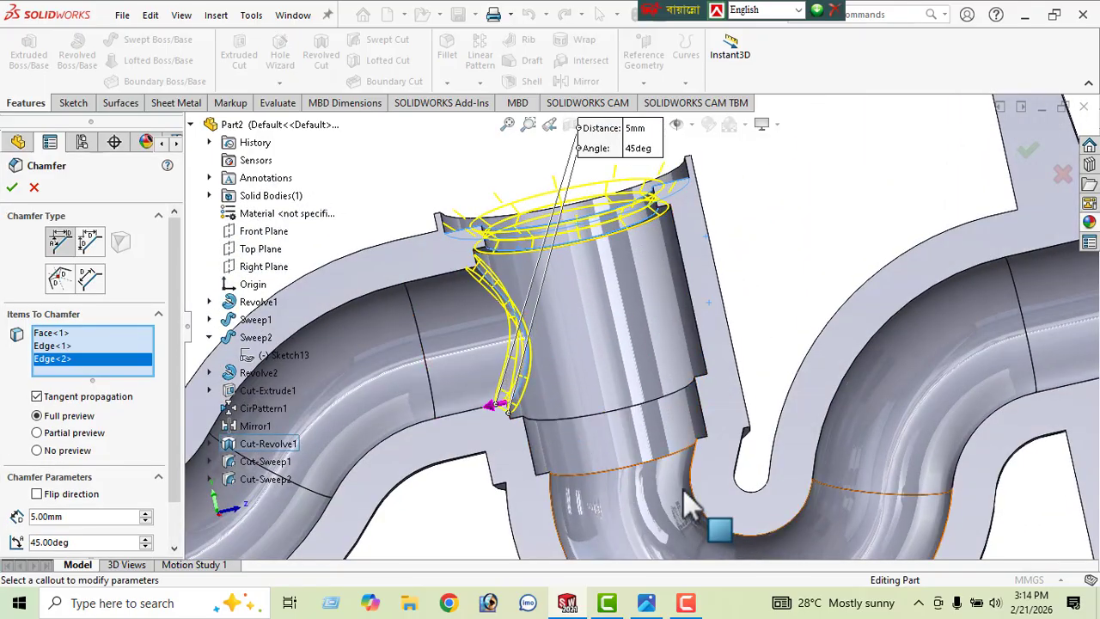
middle_click_drag(724, 404, 653, 438)
left_click(639, 402)
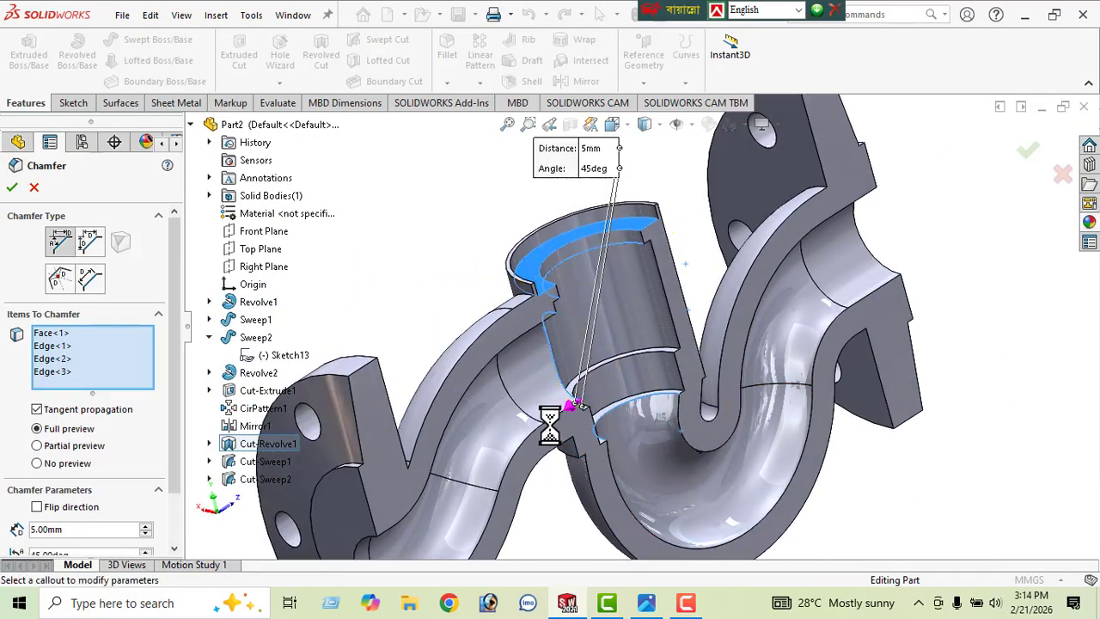
left_click(12, 187)
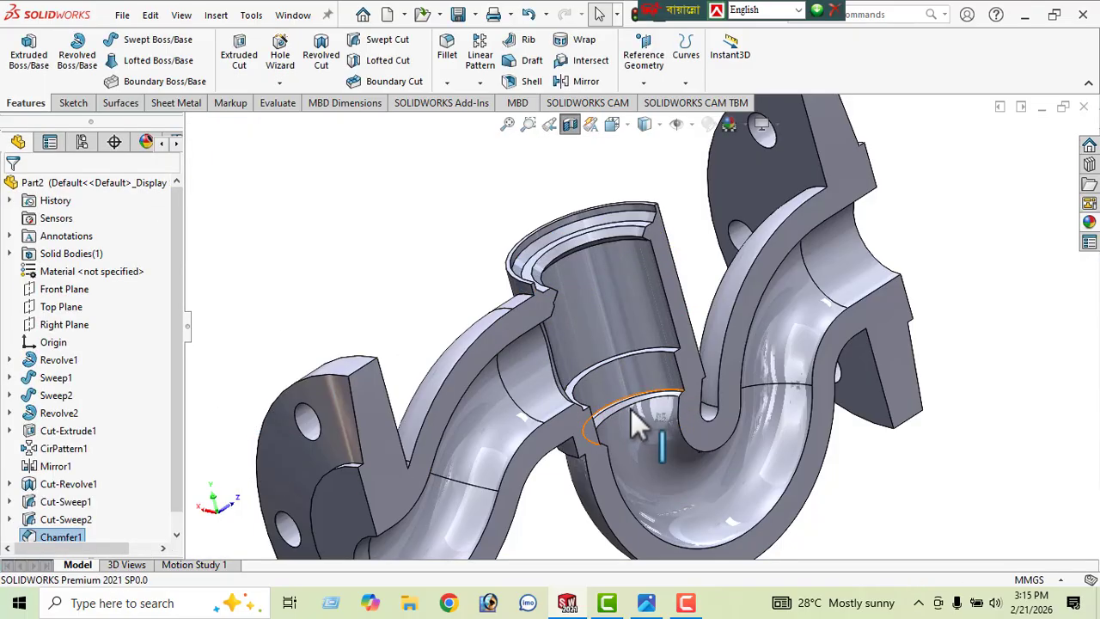
Step: Examine the chamfers inside the sectioned cylinder bore and check the valve body's dimensions in the reference drawing image
scroll(631, 411, "down", 5)
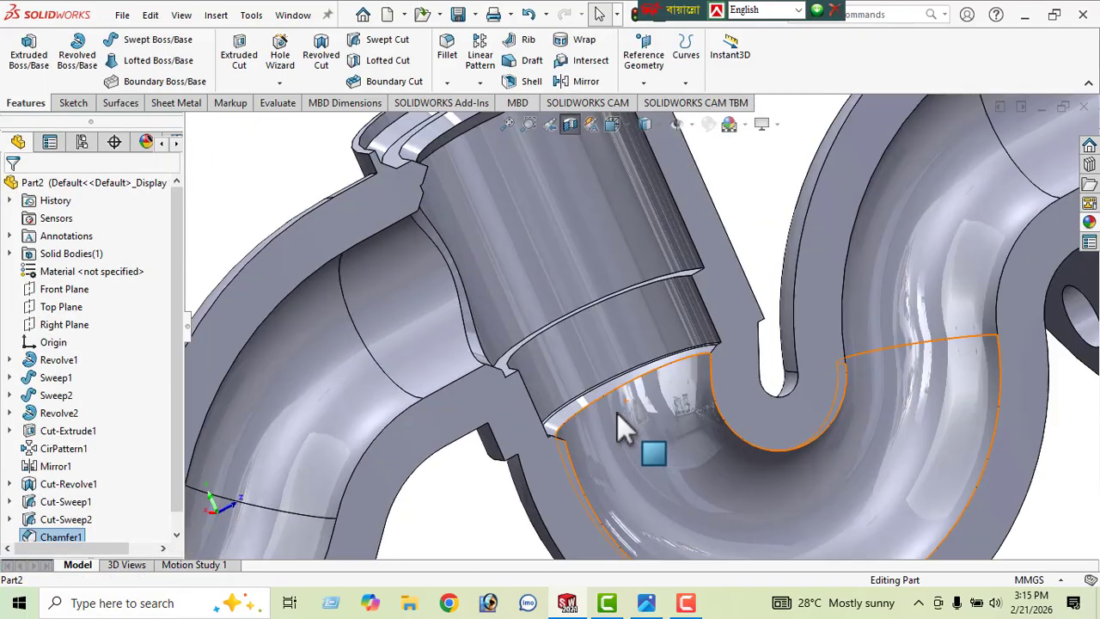
scroll(618, 403, "down", 5)
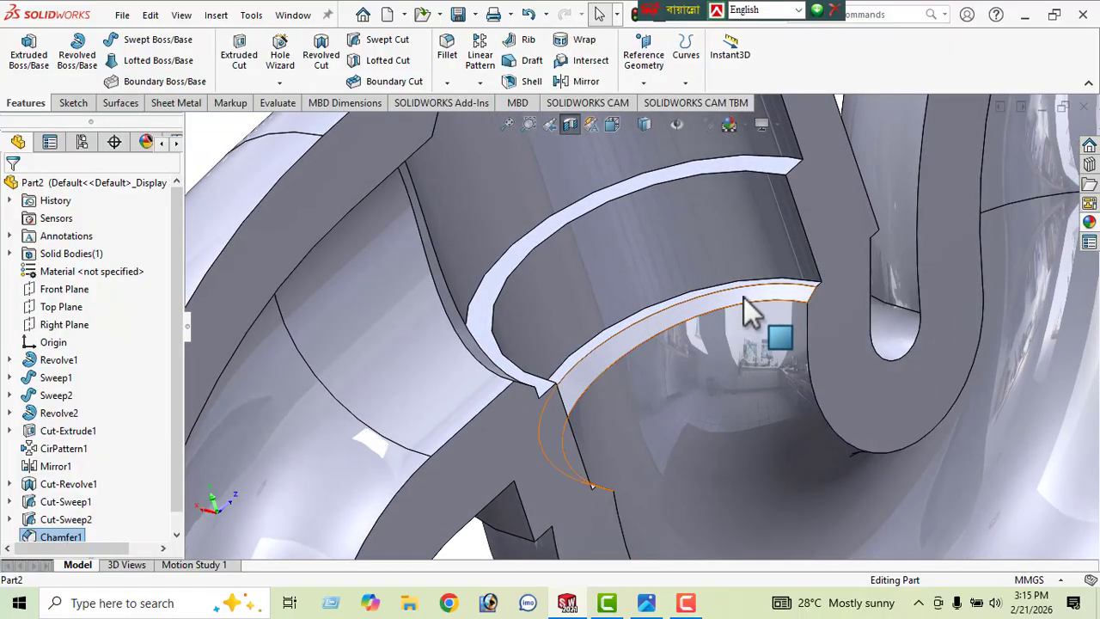
scroll(673, 310, "up", 6)
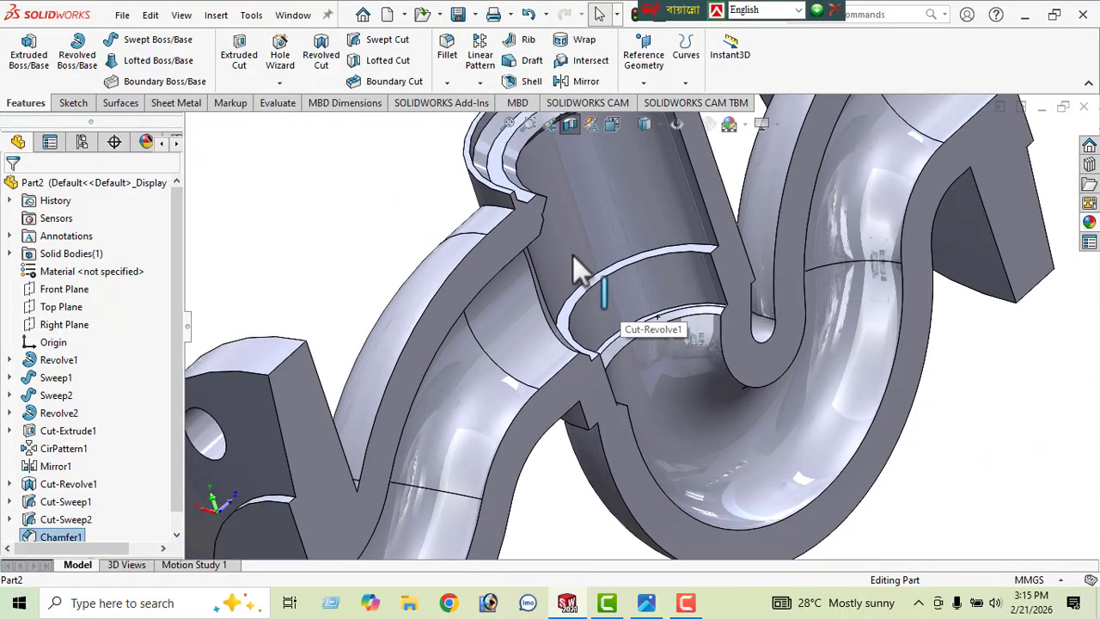
middle_click_drag(572, 254, 490, 226)
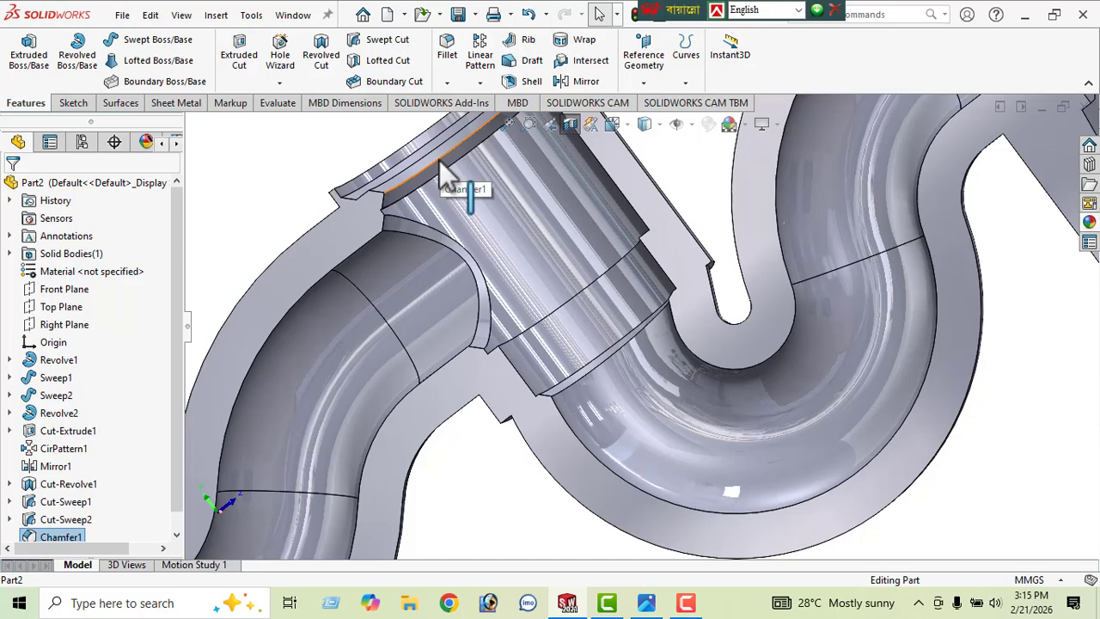
middle_click_drag(454, 177, 420, 218)
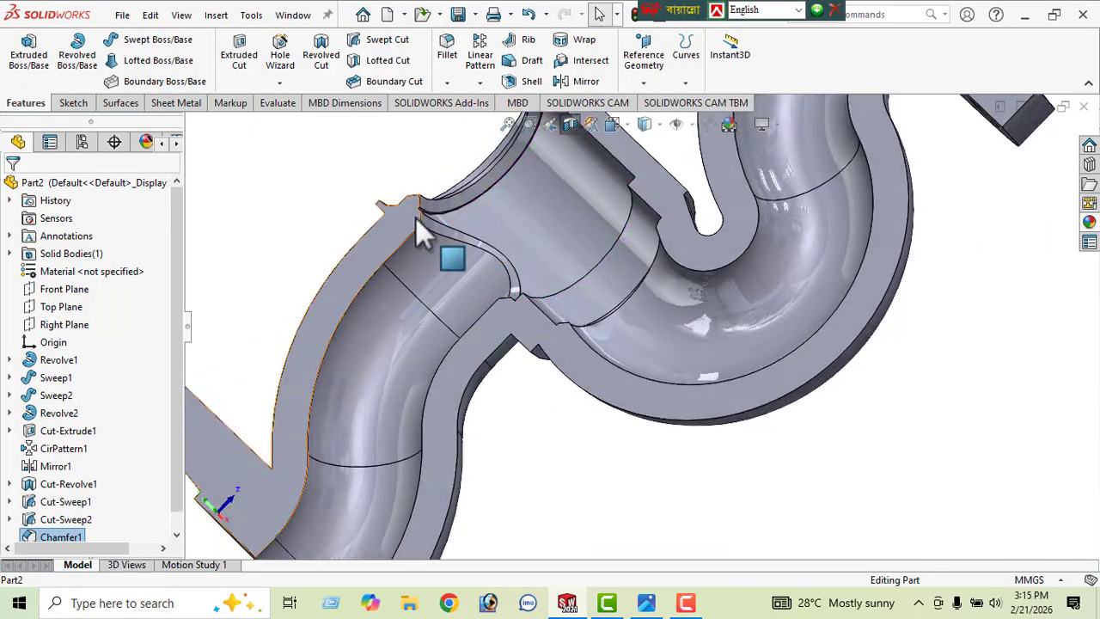
left_click(646, 602)
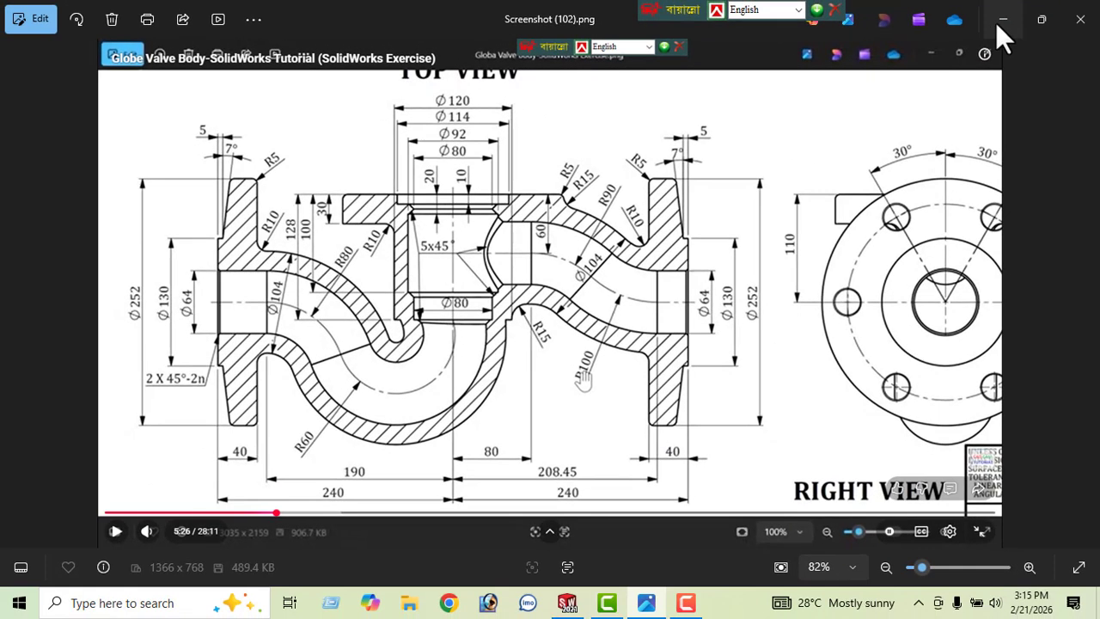
left_click(995, 23)
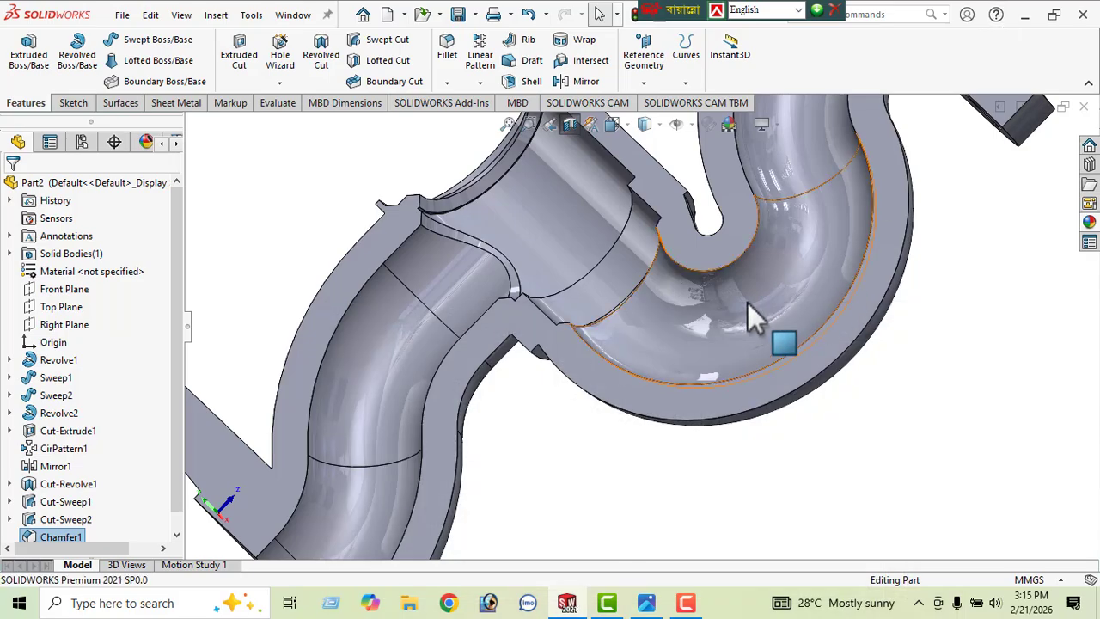
Step: Turn off the section view to show the complete valve body
scroll(738, 305, "up", 5)
middle_click_drag(581, 356, 575, 438)
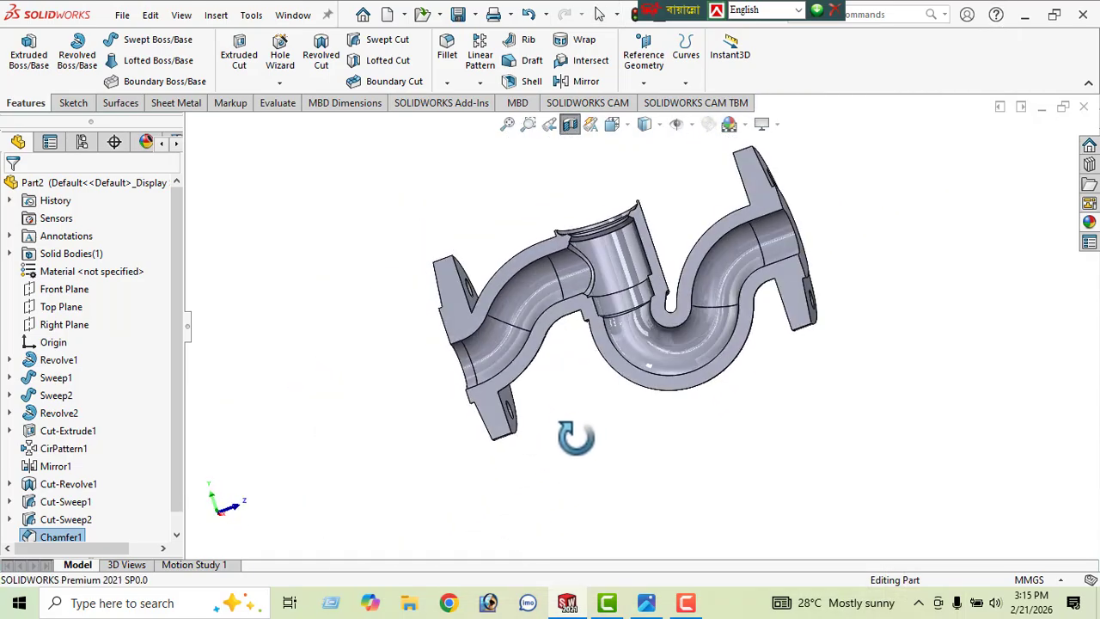
left_click(570, 125)
middle_click_drag(582, 312, 736, 361)
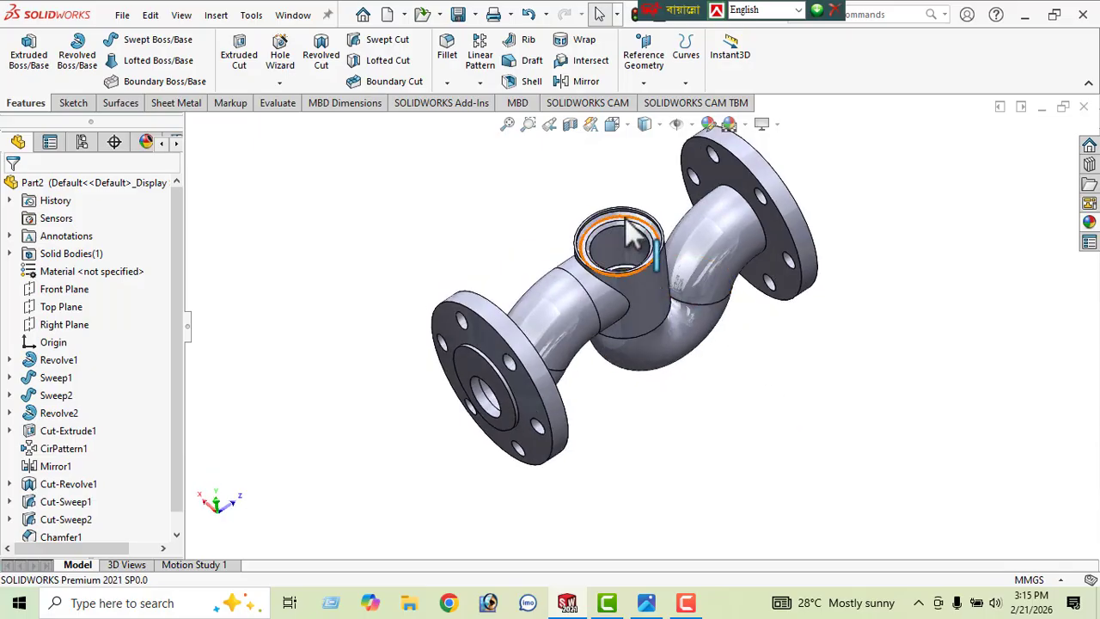
Step: On the cylinder's top rim face, sketch a center rectangle about 308 by 241 mm, centered on the origin
scroll(632, 231, "down", 4)
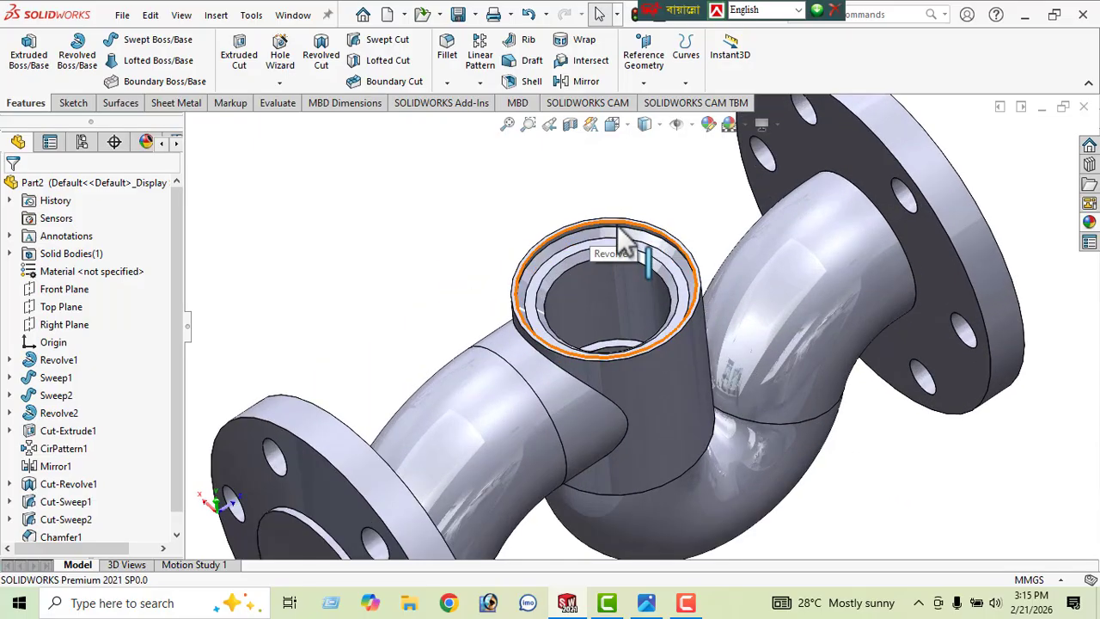
scroll(676, 249, "up", 2)
scroll(687, 283, "down", 5)
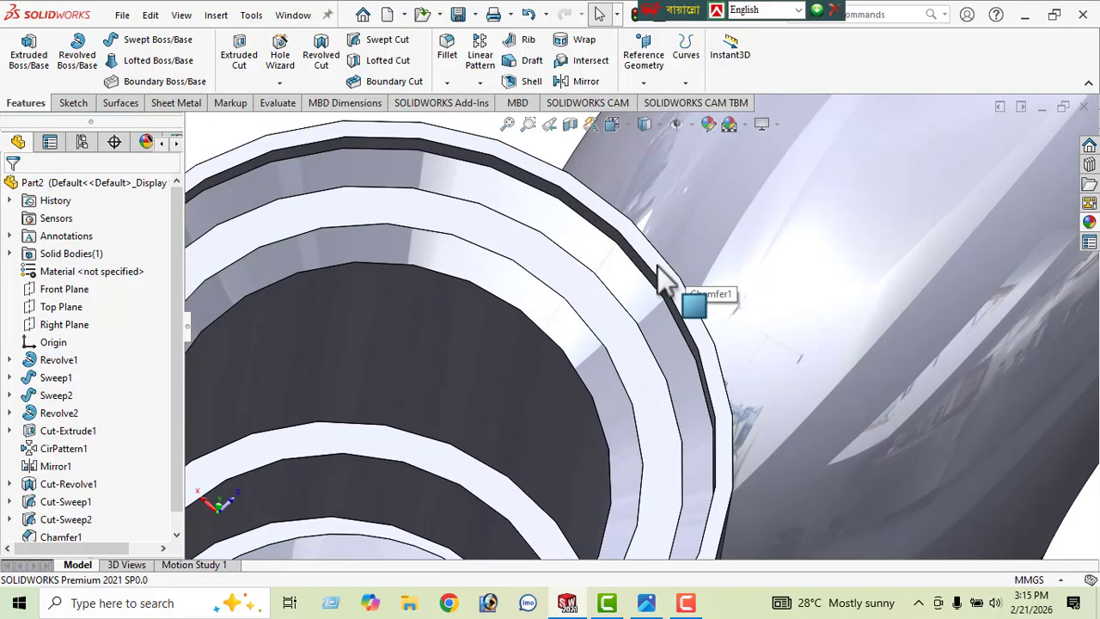
left_click(658, 265)
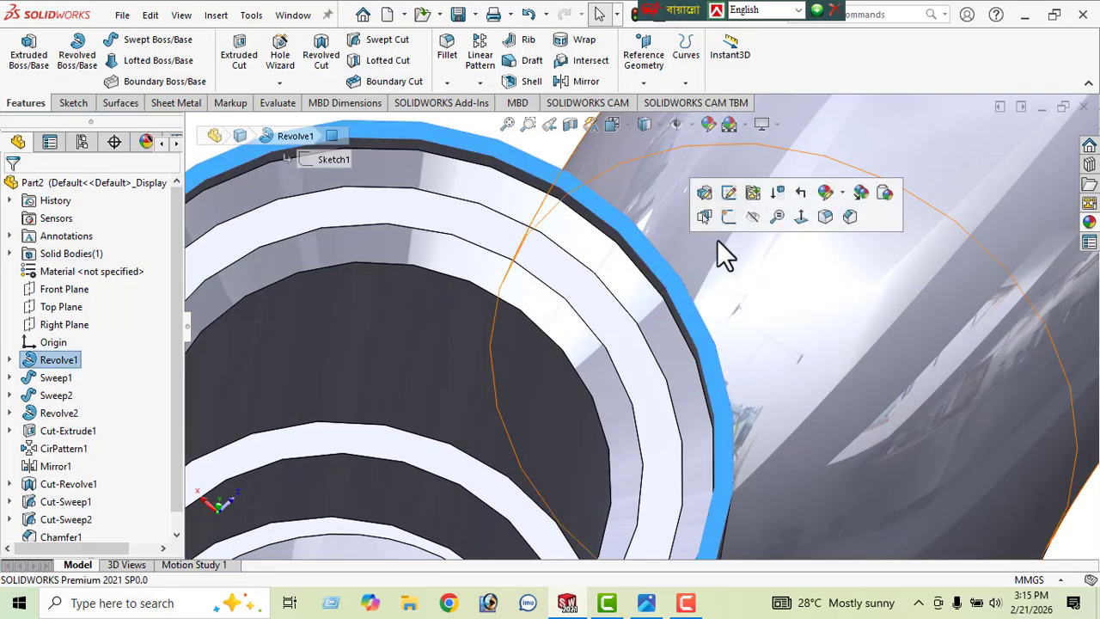
left_click(803, 219)
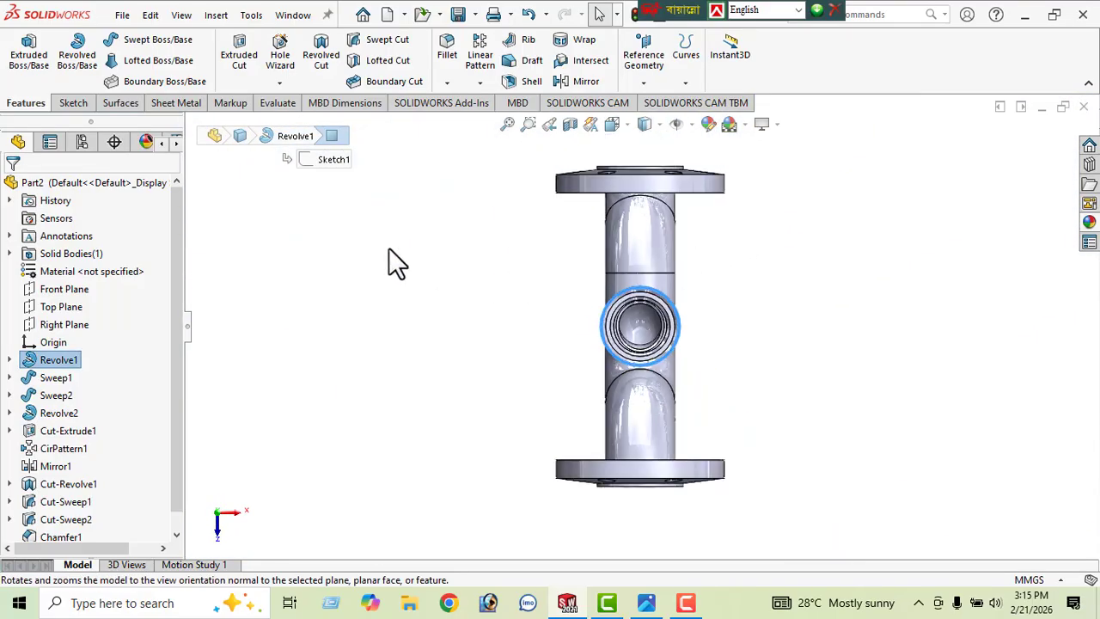
left_click(70, 105)
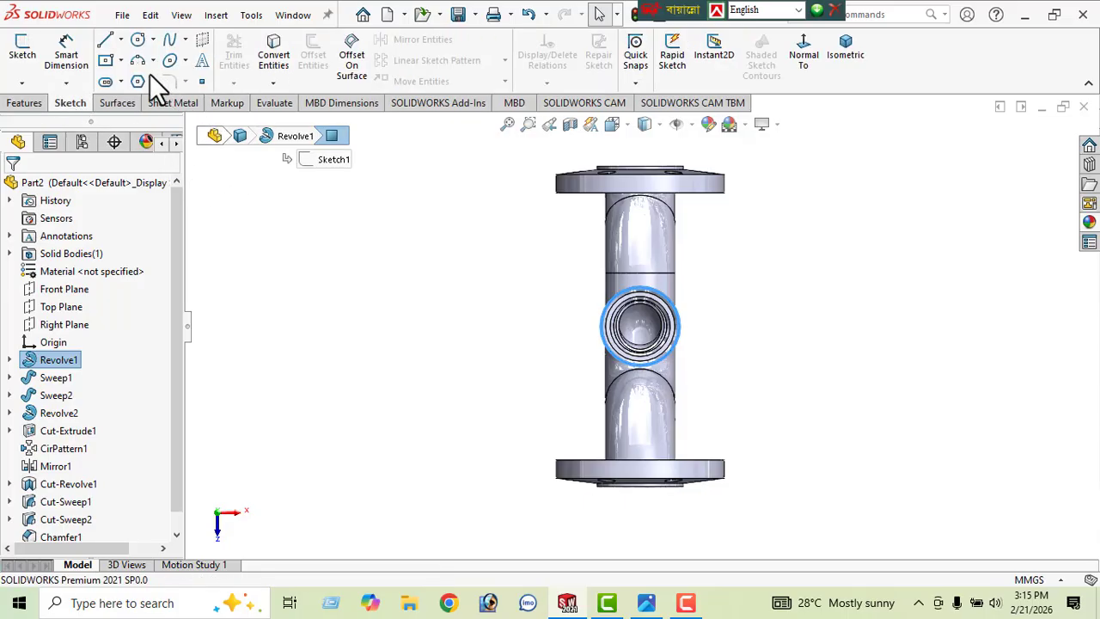
left_click(121, 60)
left_click(144, 103)
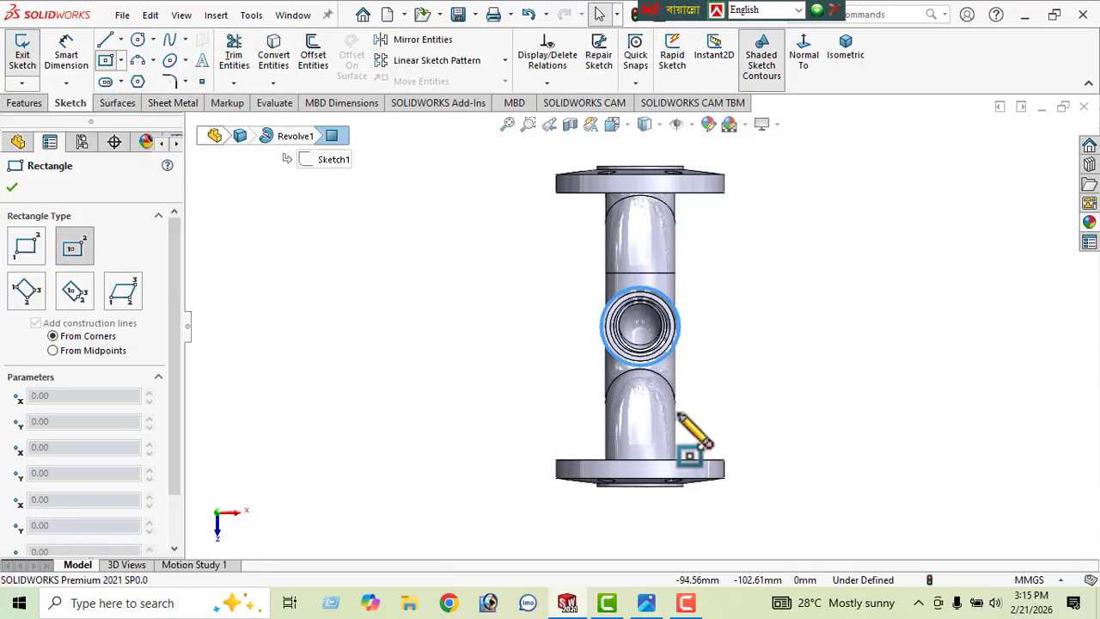
left_click(640, 325)
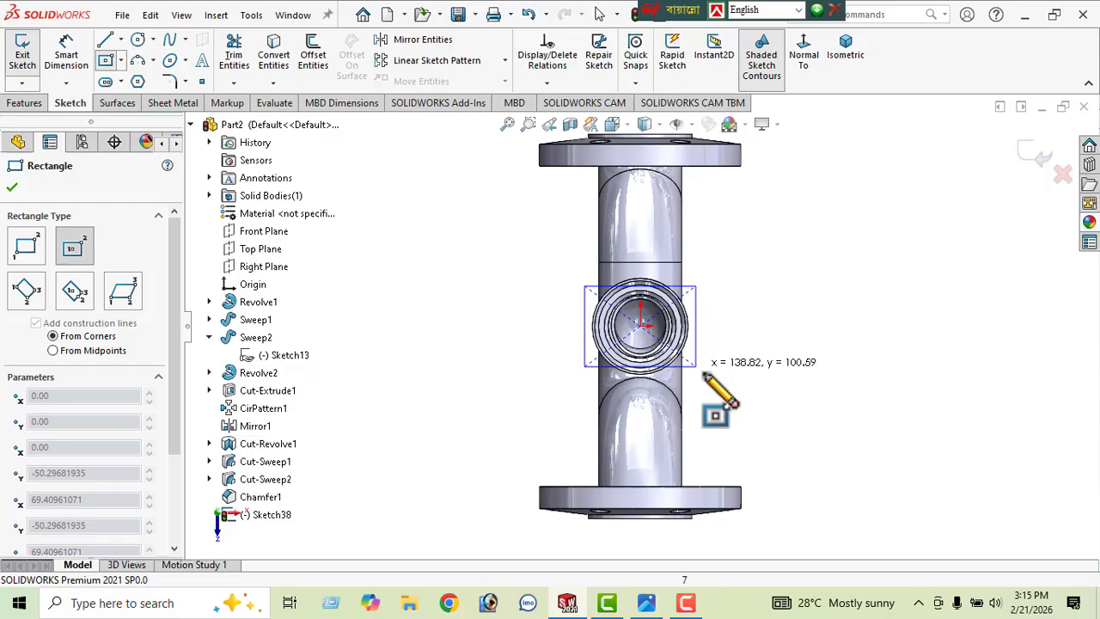
left_click(762, 422)
Step: Dimension the rectangle's width and height to 225 mm each, and close the dimension command
left_click(66, 54)
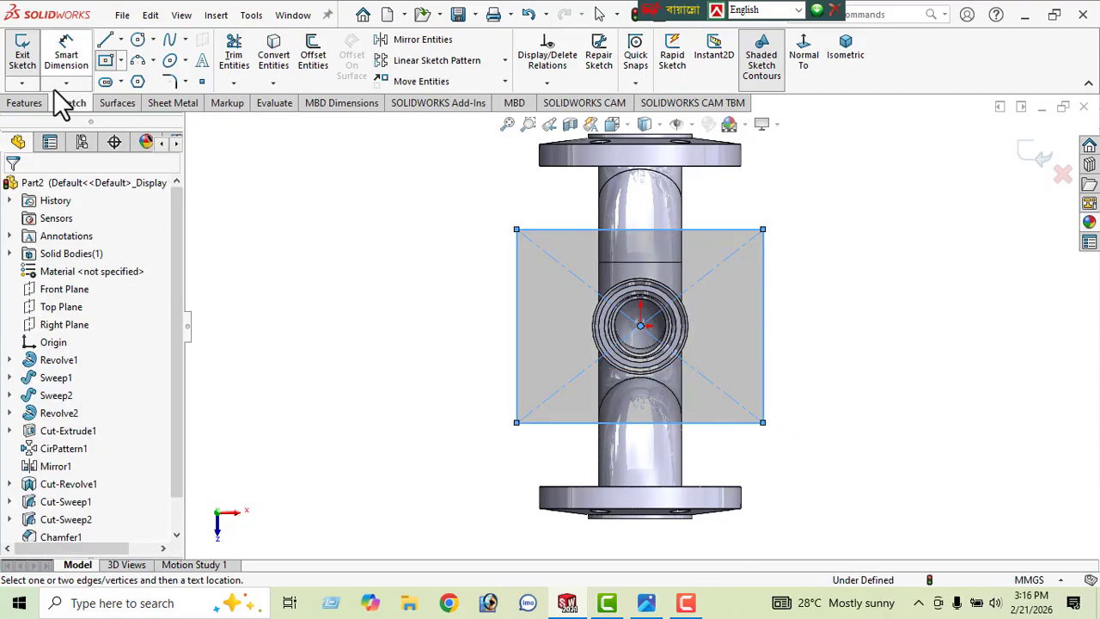
left_click(517, 313)
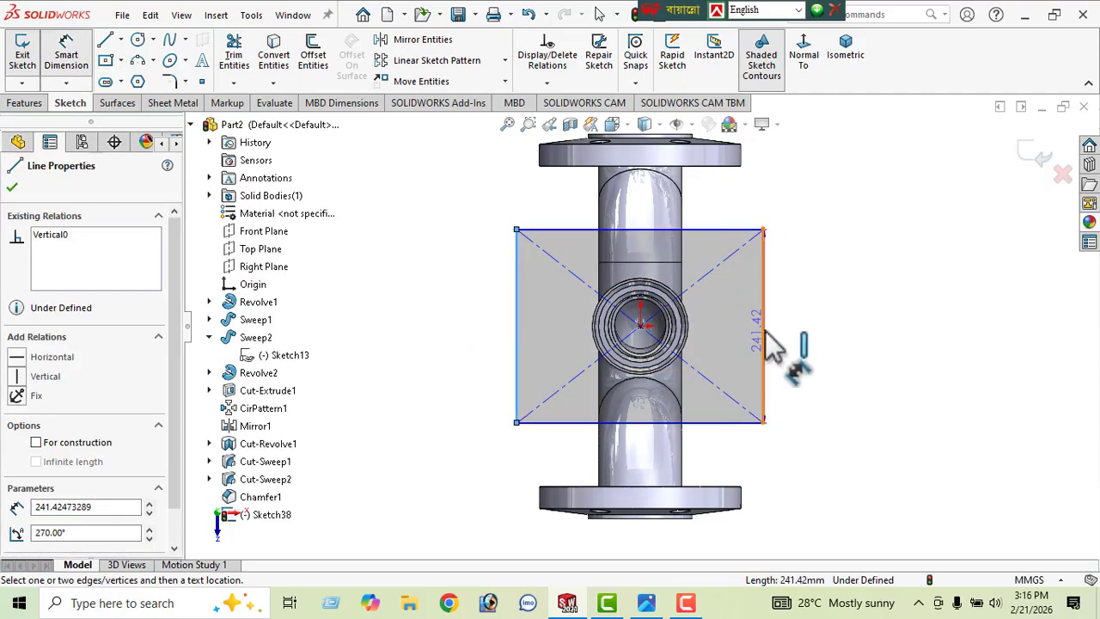
left_click(655, 496)
type("225")
key("Return")
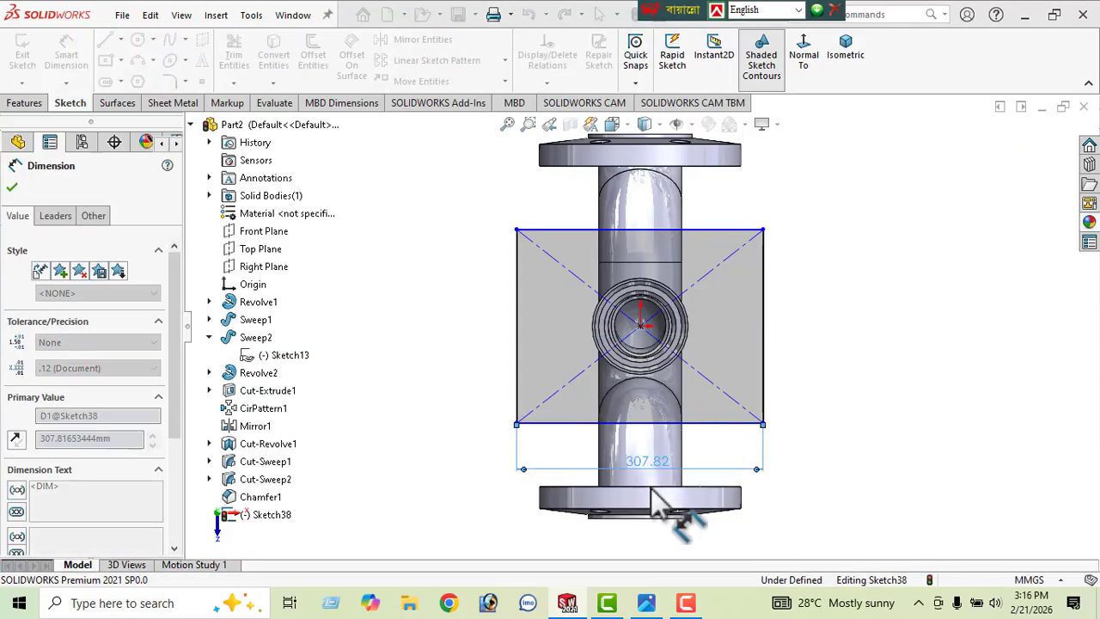
left_click(647, 230)
left_click(679, 422)
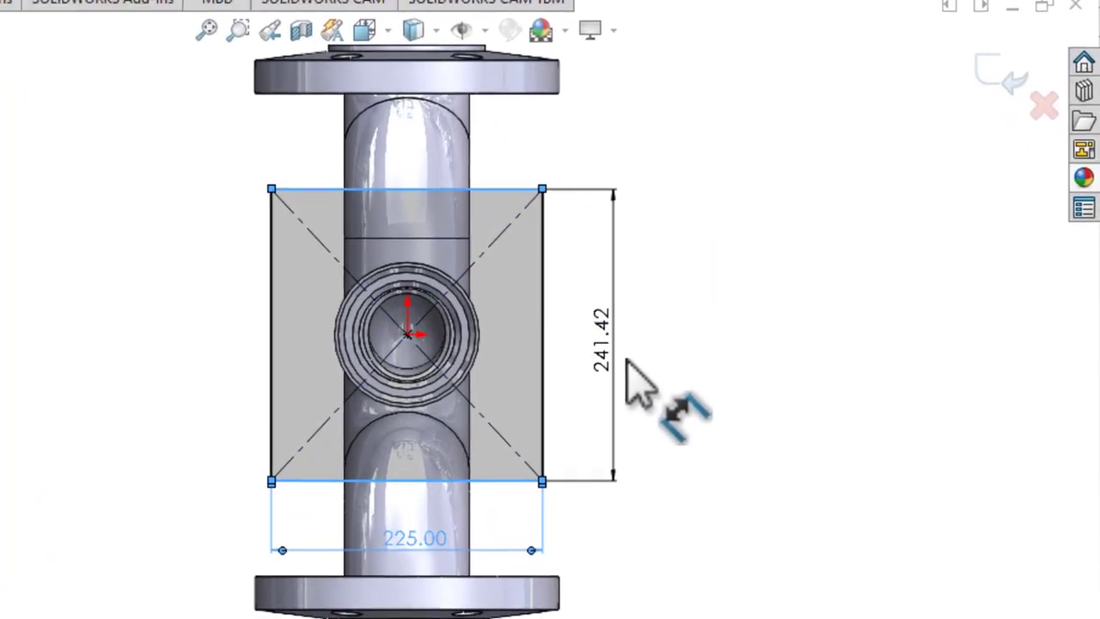
left_click(626, 363)
type("225")
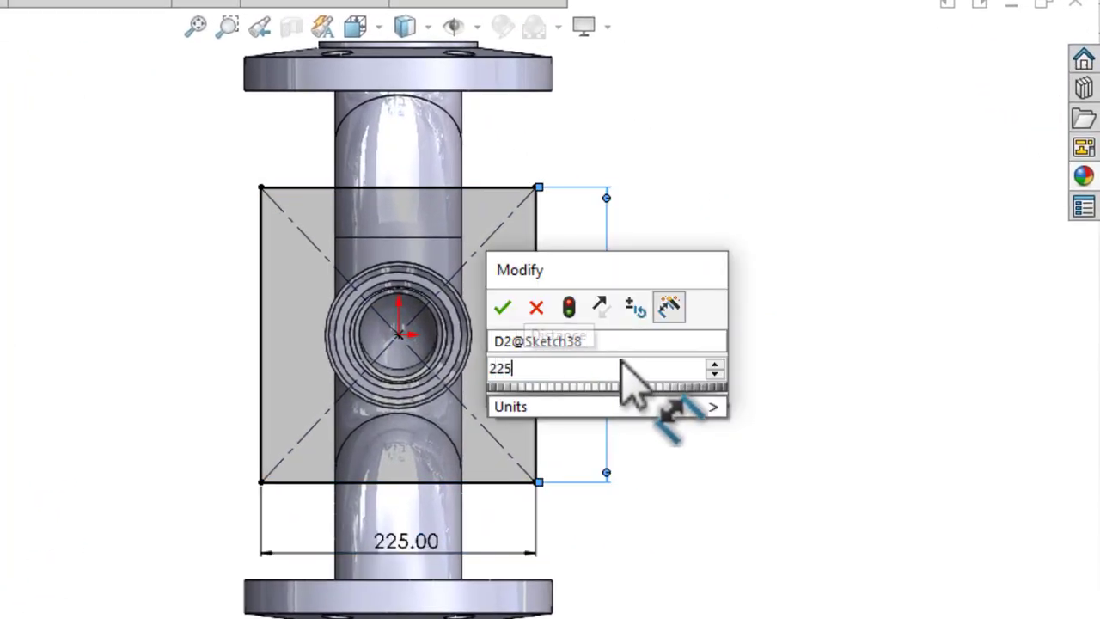
key("Return")
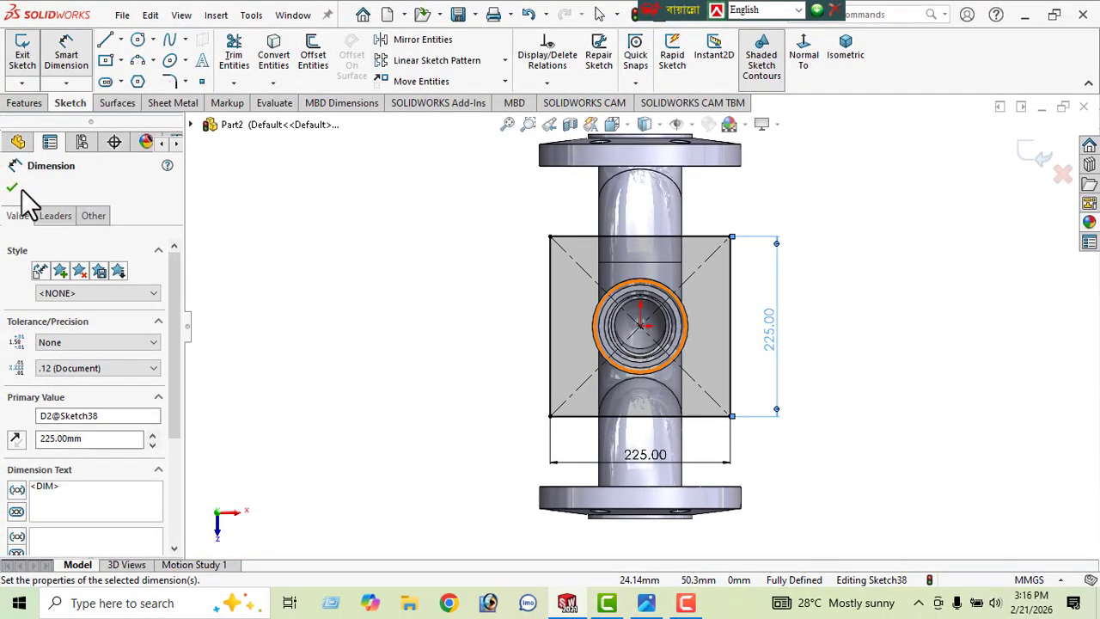
left_click(10, 190)
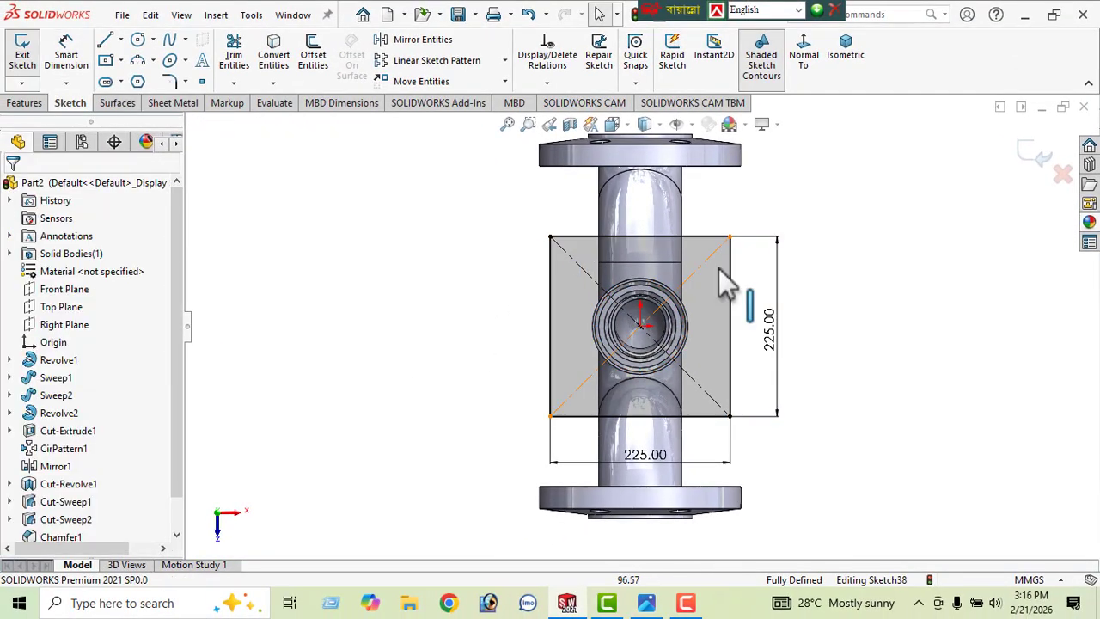
left_click(630, 389)
Step: Start a boss extrusion of the 225 mm square sketch, reversed downward along the cylinder, with a blind depth of 30 mm
left_click(28, 107)
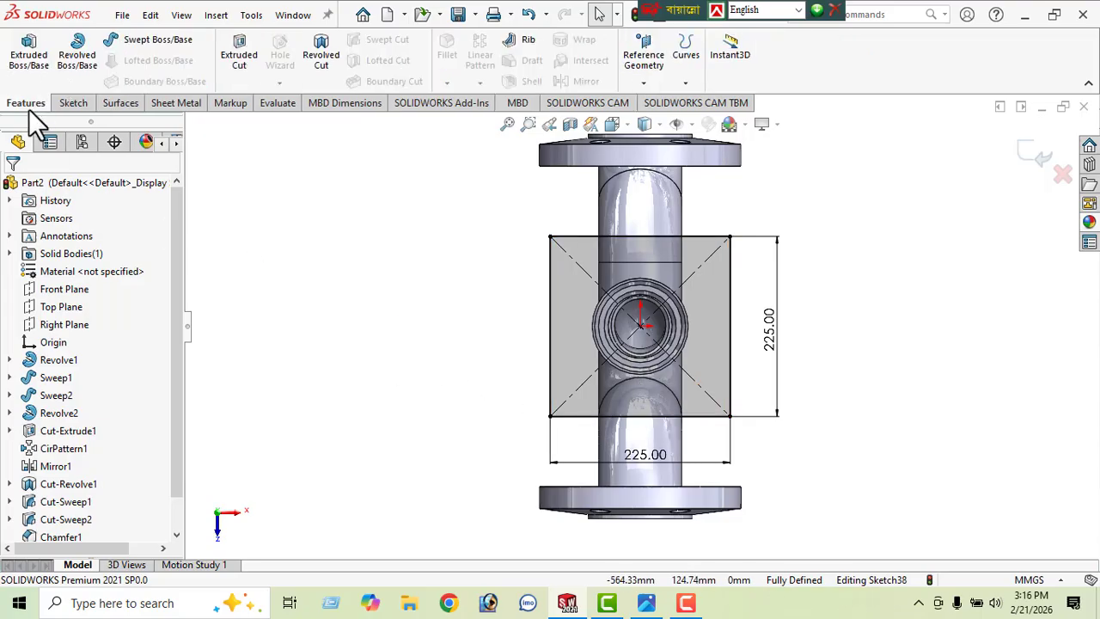
middle_click_drag(398, 332, 327, 202)
middle_click_drag(749, 339, 850, 262)
left_click(28, 57)
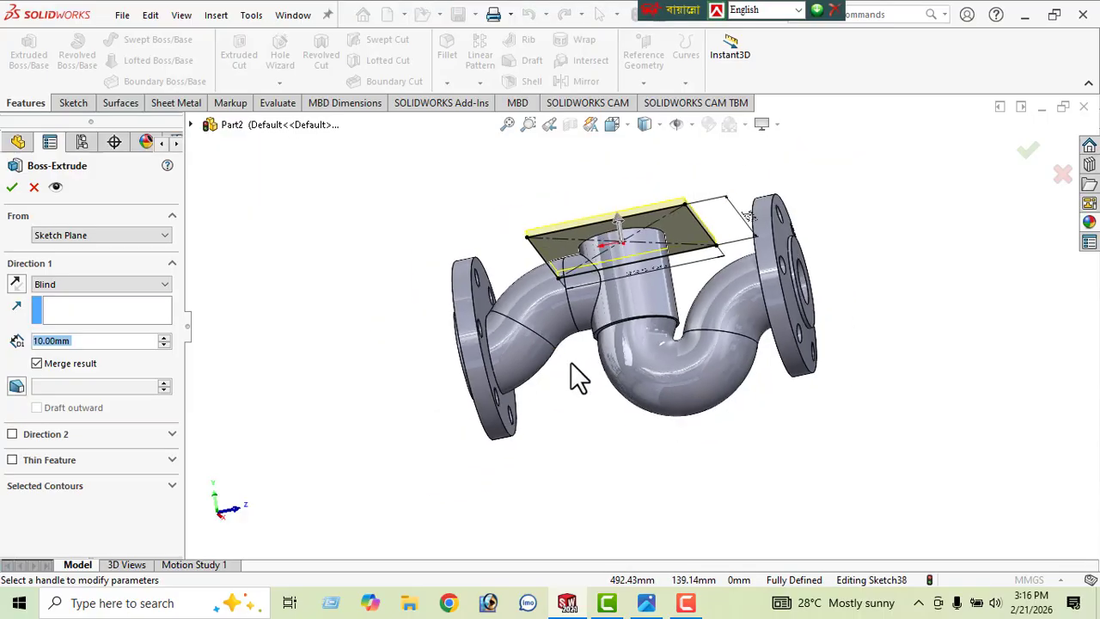
middle_click_drag(661, 396, 690, 421)
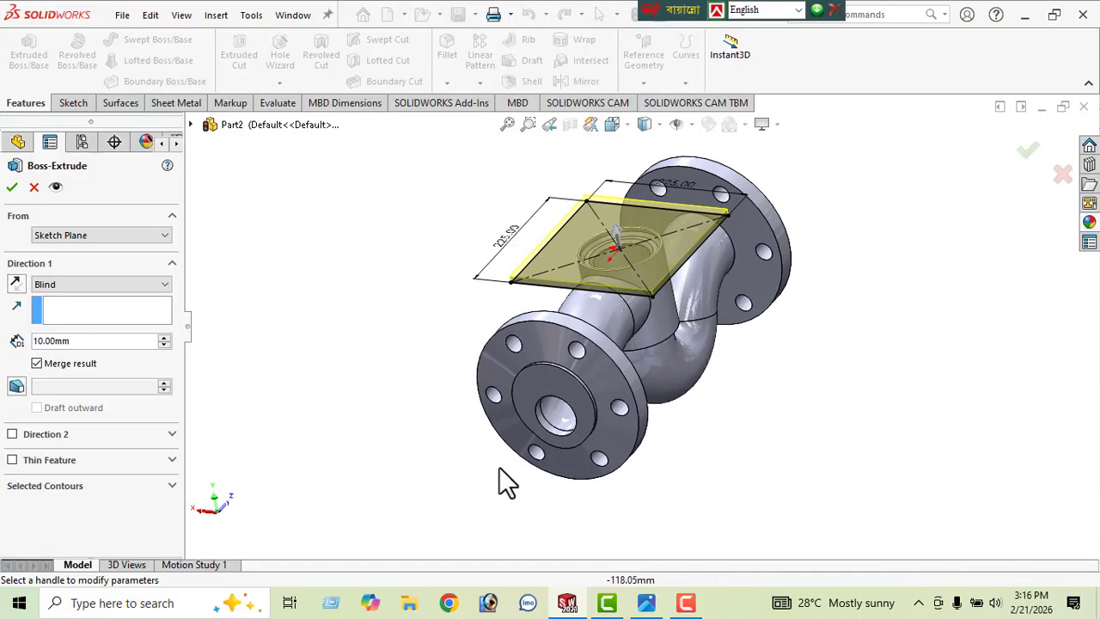
left_click(15, 284)
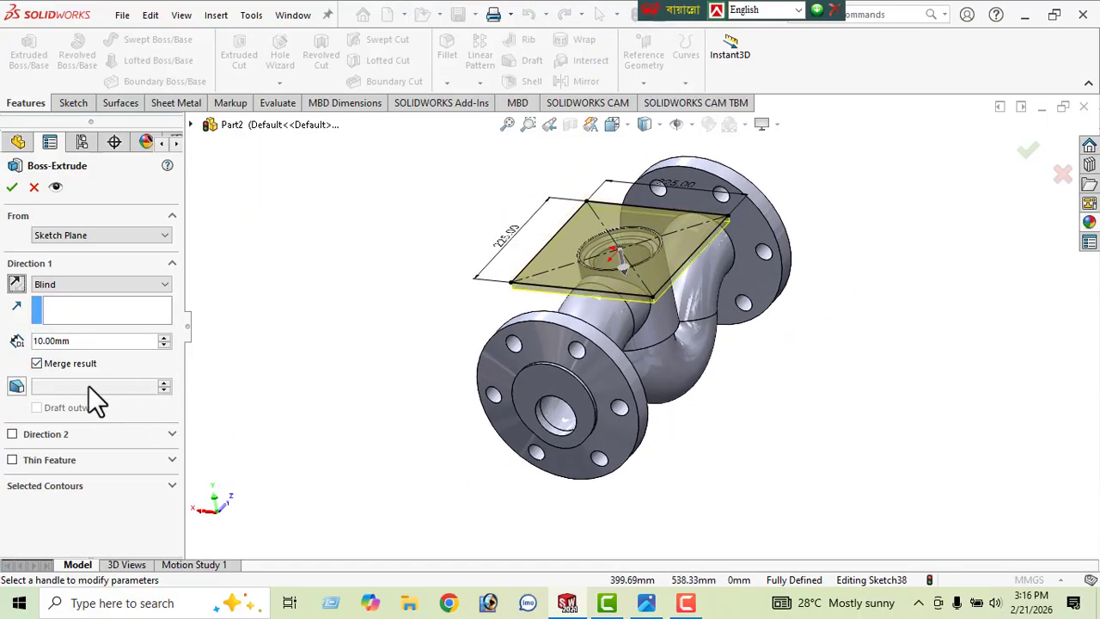
double_click(92, 340)
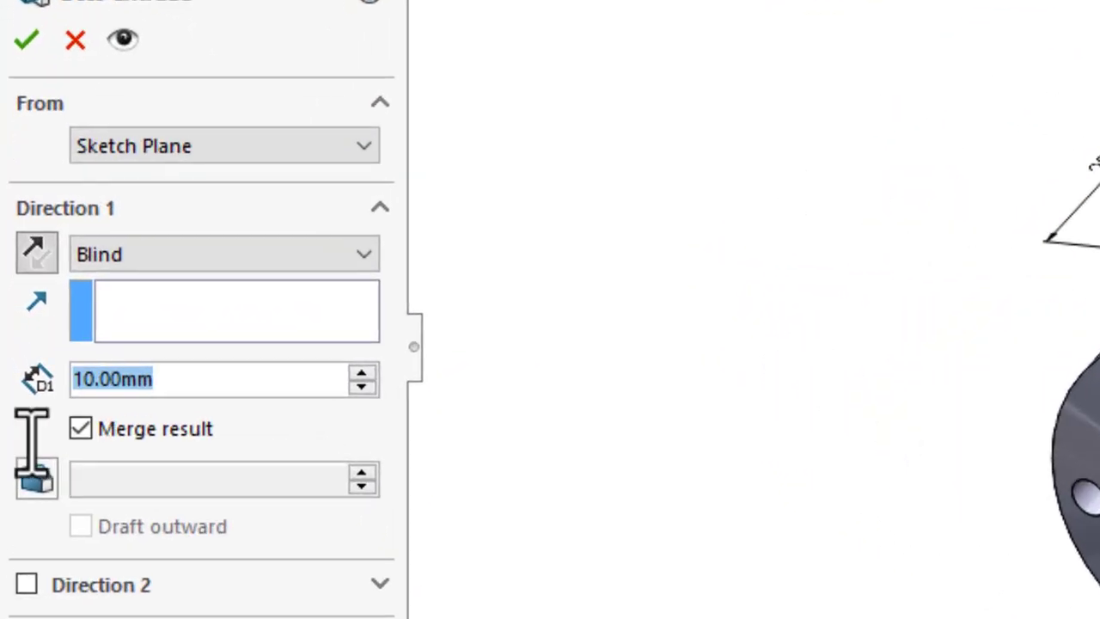
type("30")
key("Return")
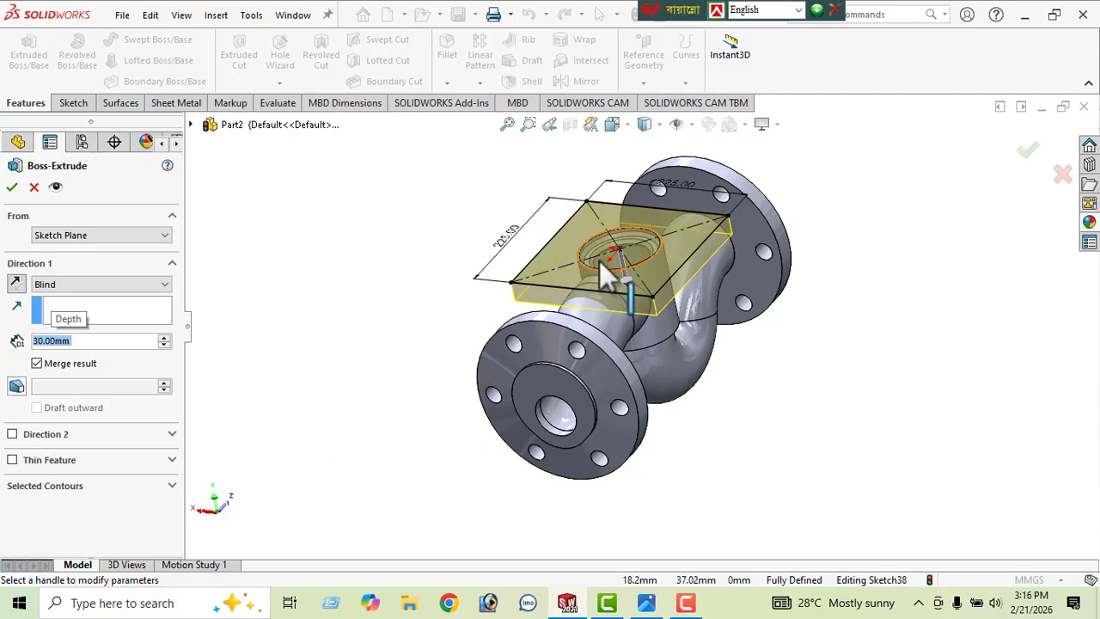
Step: Limit the extrusion to the contour region between the square and the cylinder's circular rim, and finish the feature
middle_click_drag(600, 263, 735, 354)
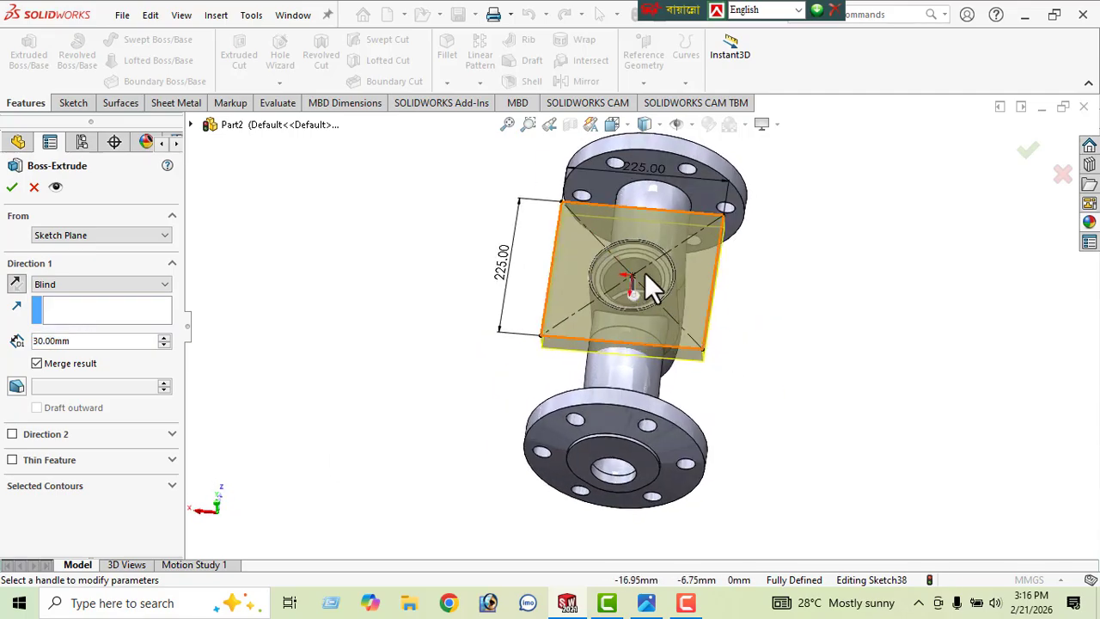
middle_click_drag(402, 372, 322, 382)
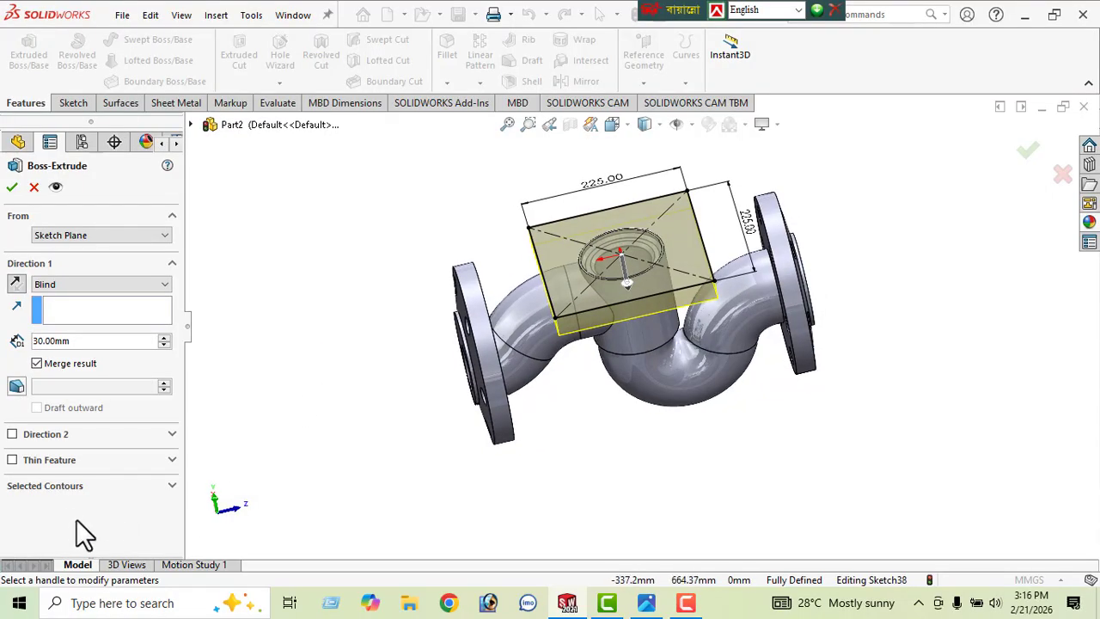
left_click(39, 494)
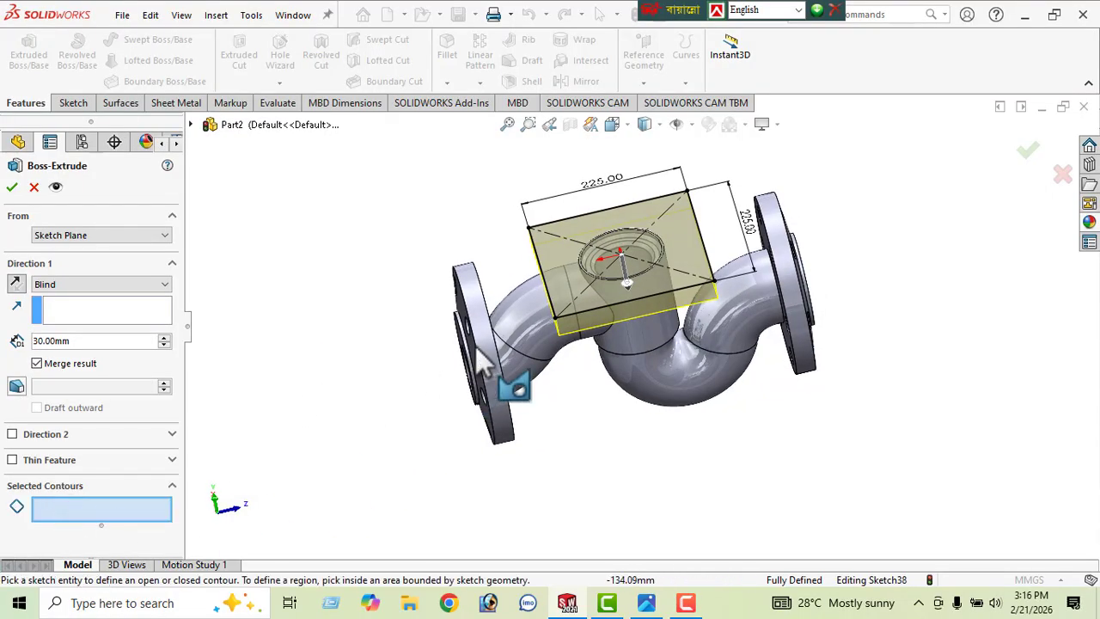
left_click(566, 276)
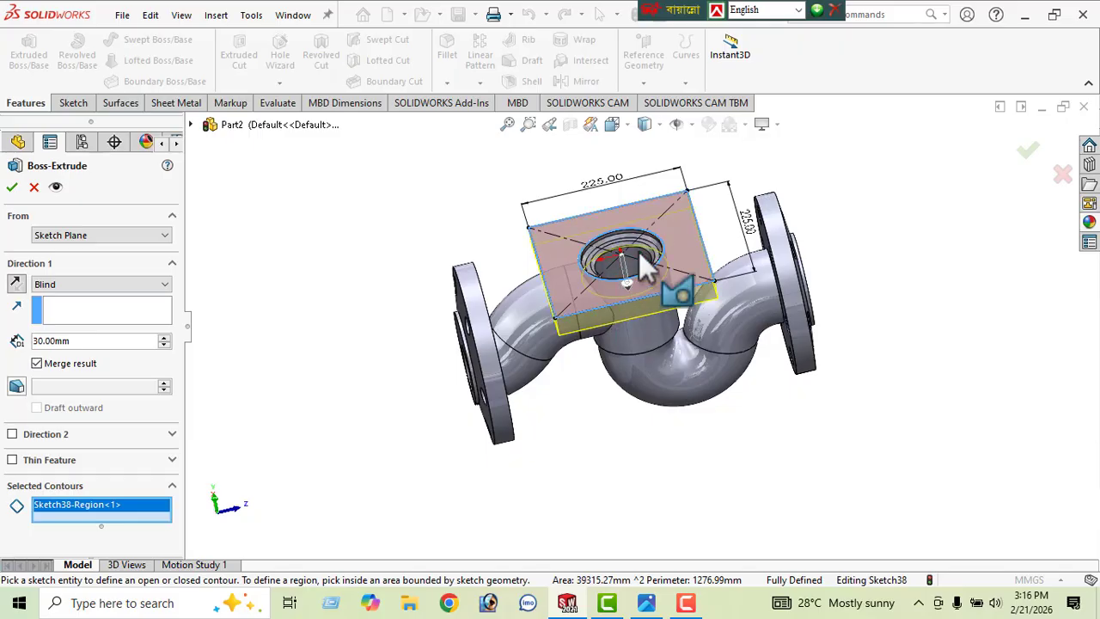
left_click(12, 188)
Step: Fillet the four vertical corner edges of the square flange with a 40 mm radius
middle_click_drag(612, 369, 611, 221)
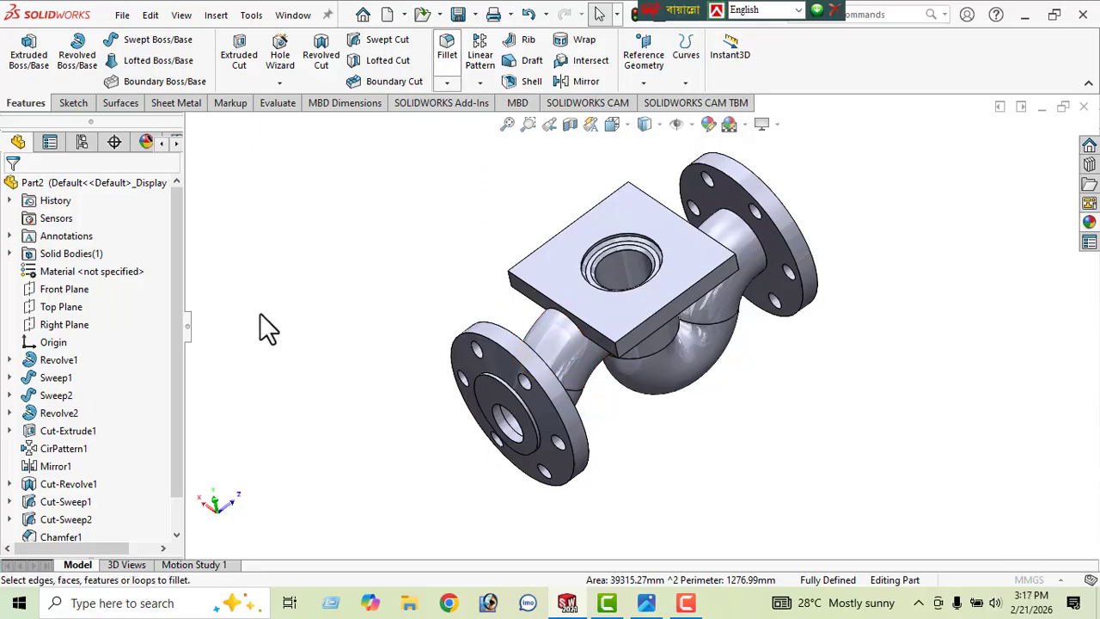
type("40")
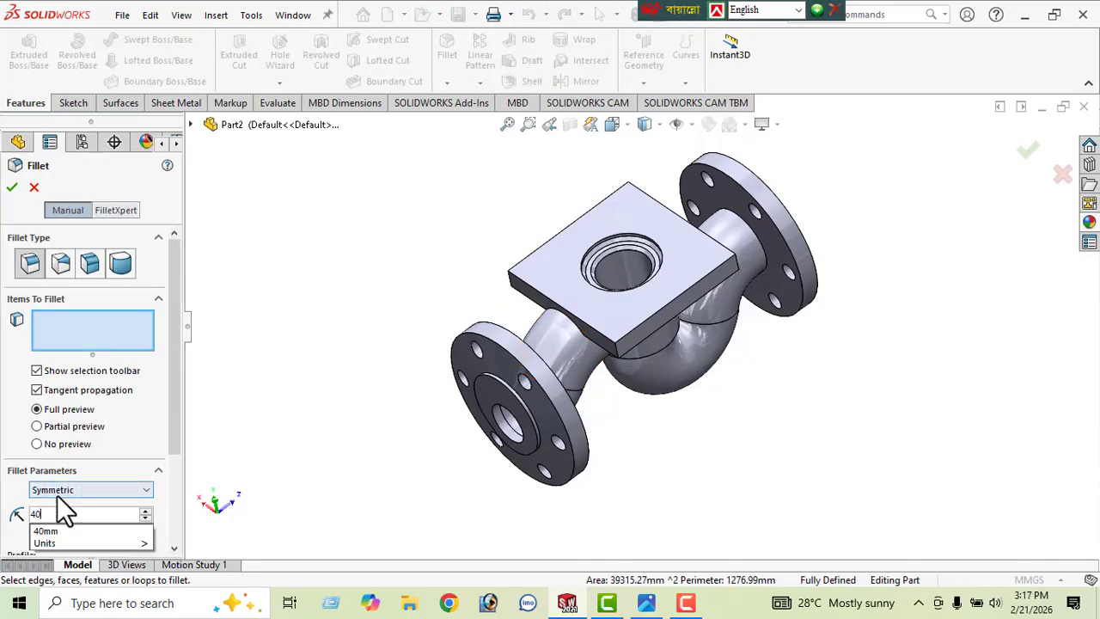
key("Return")
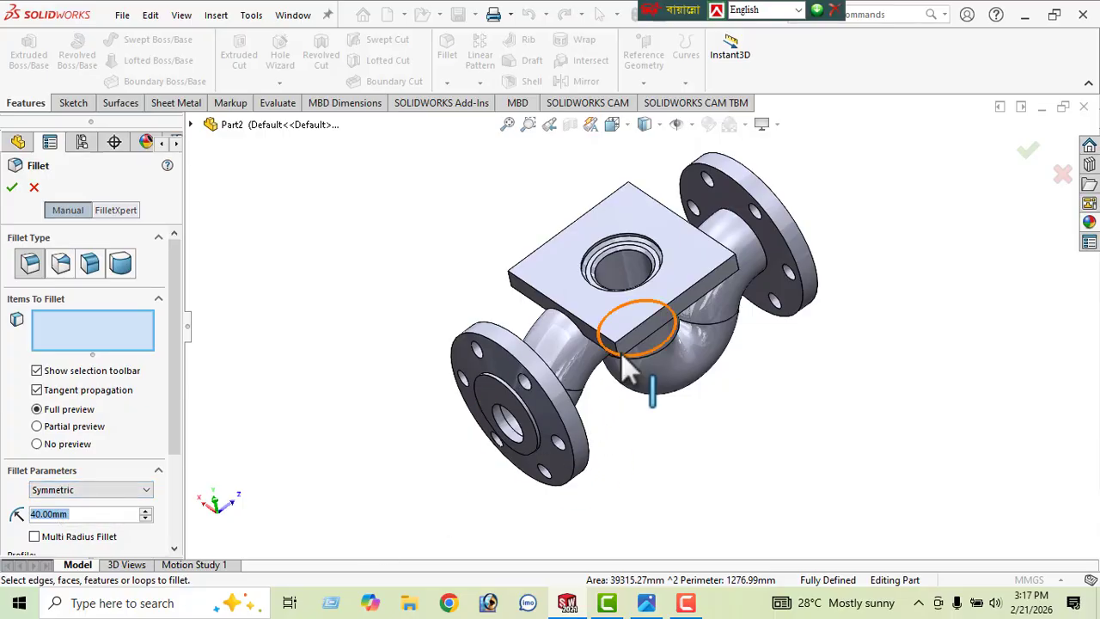
scroll(622, 365, "down", 5)
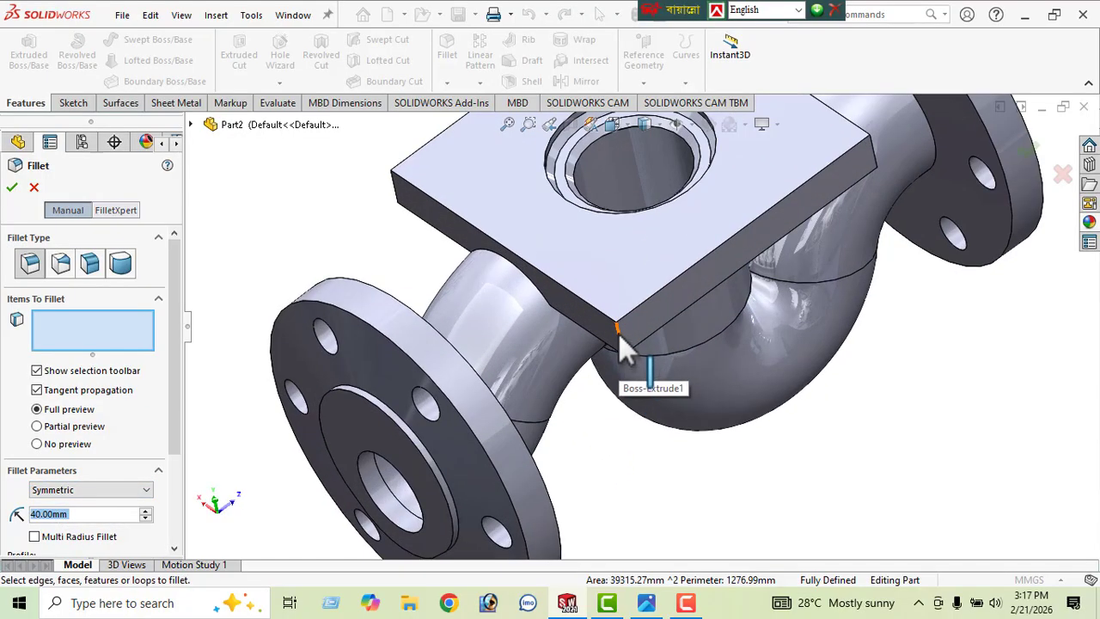
left_click(620, 331)
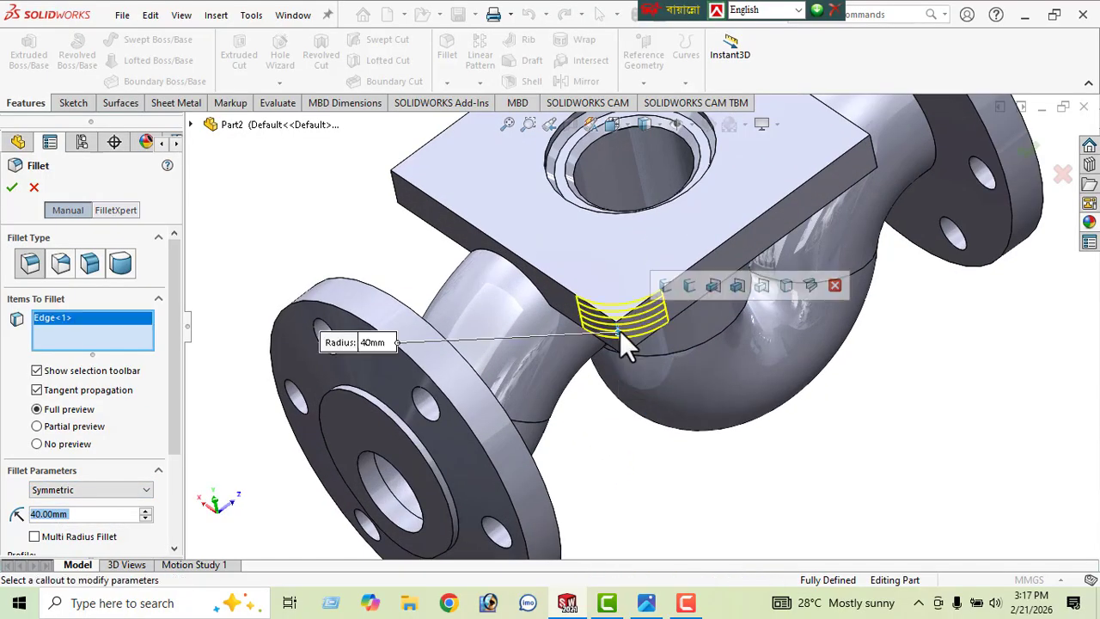
left_click(664, 287)
scroll(662, 309, "up", 5)
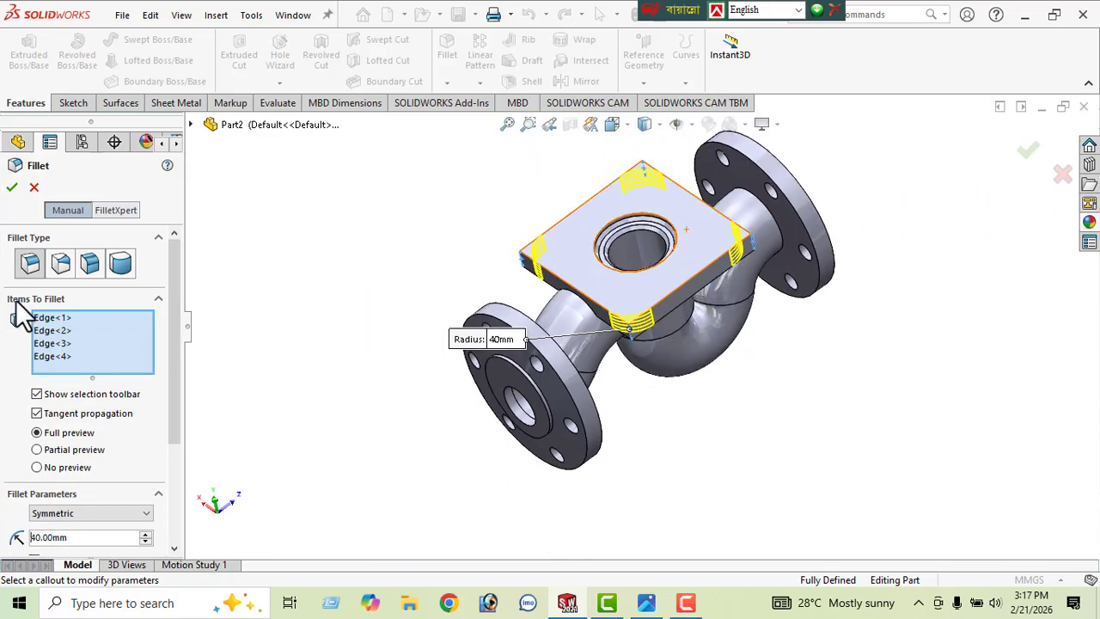
left_click(12, 188)
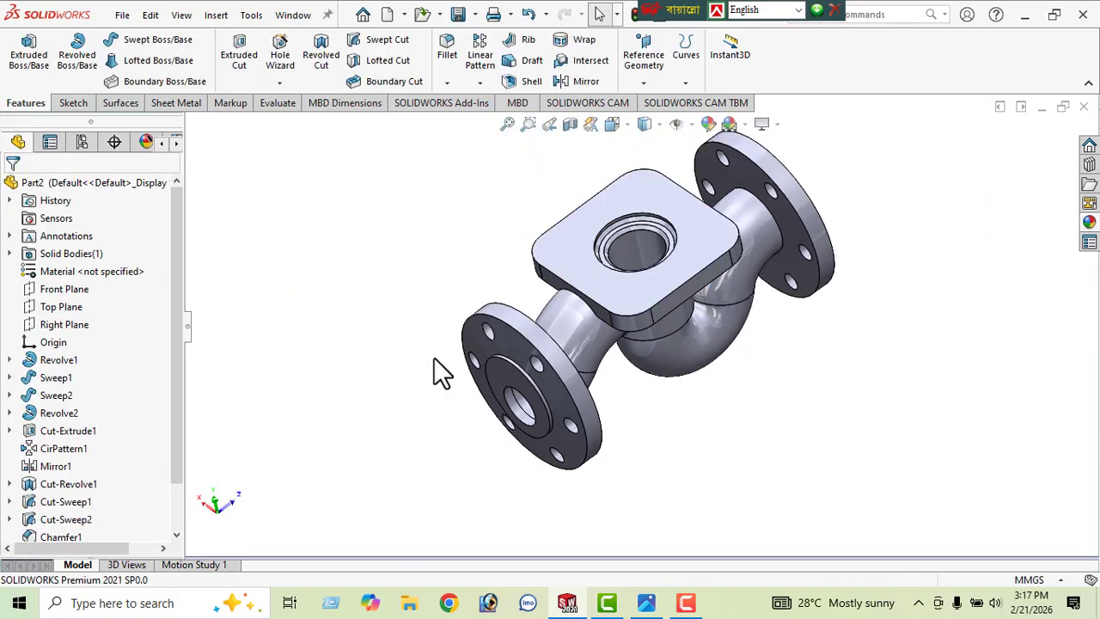
Step: Fillet the outer rim faces of both round pipe flanges with a 5 mm radius
middle_click_drag(437, 373, 515, 331)
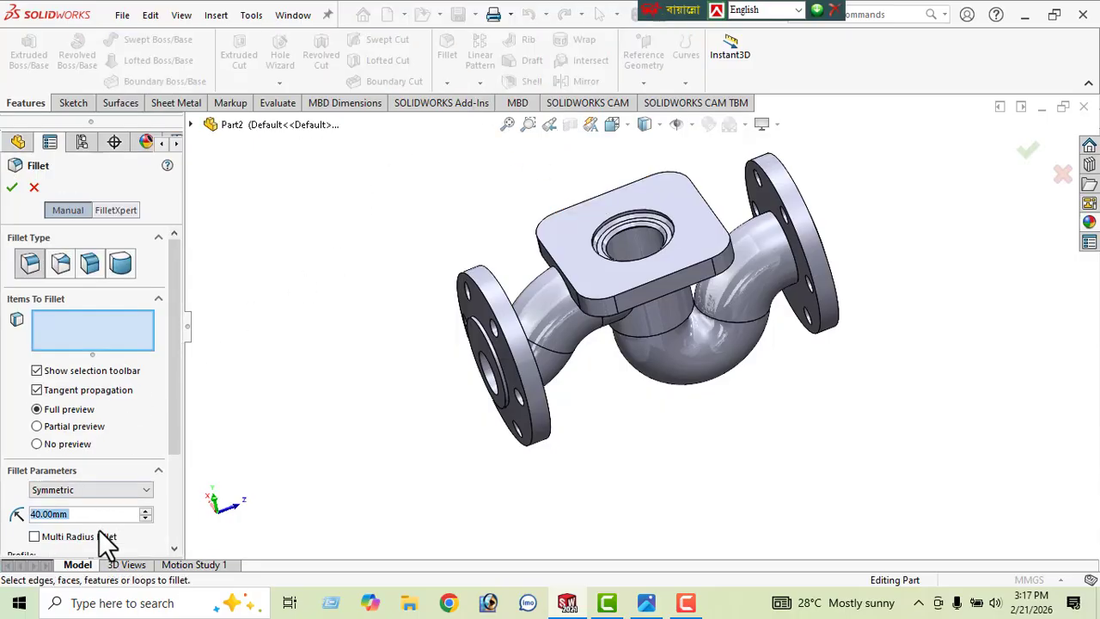
type("5")
key("Return")
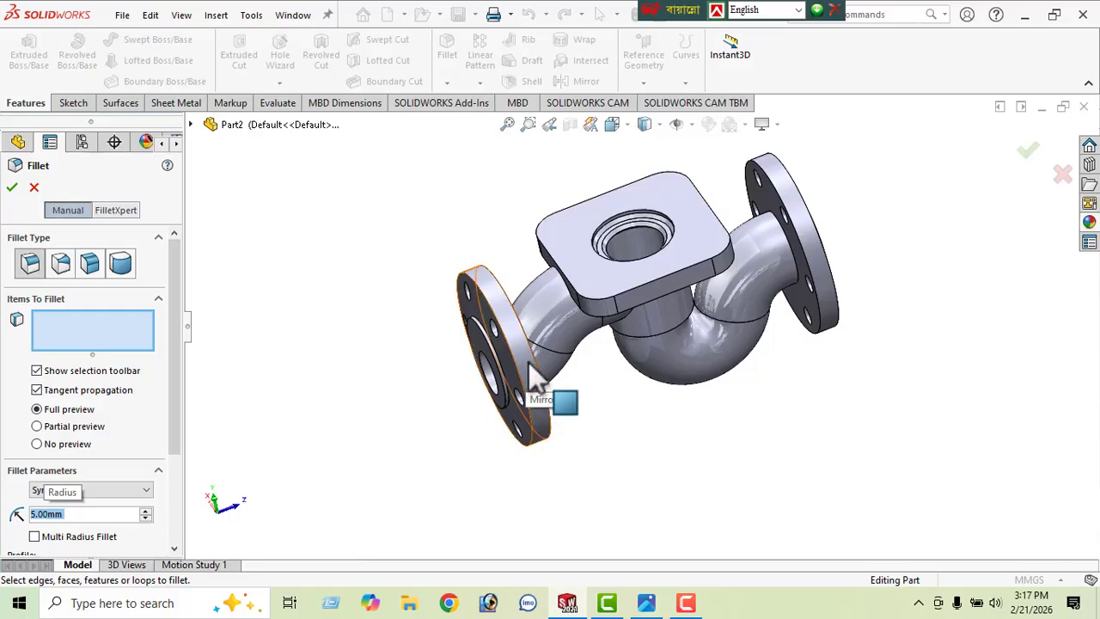
left_click(533, 391)
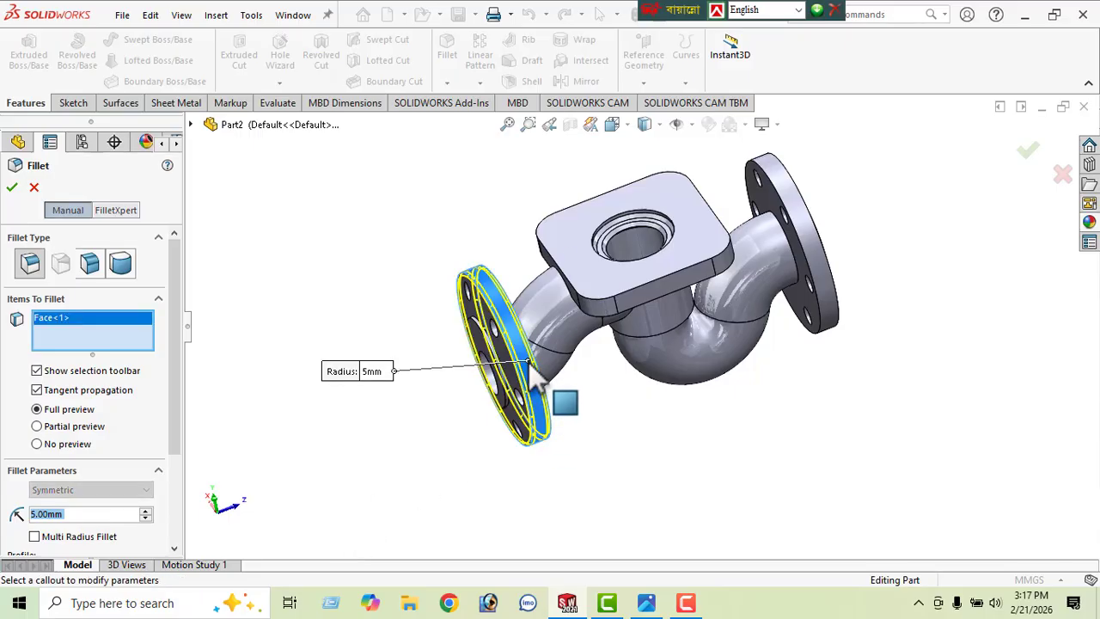
left_click(814, 268)
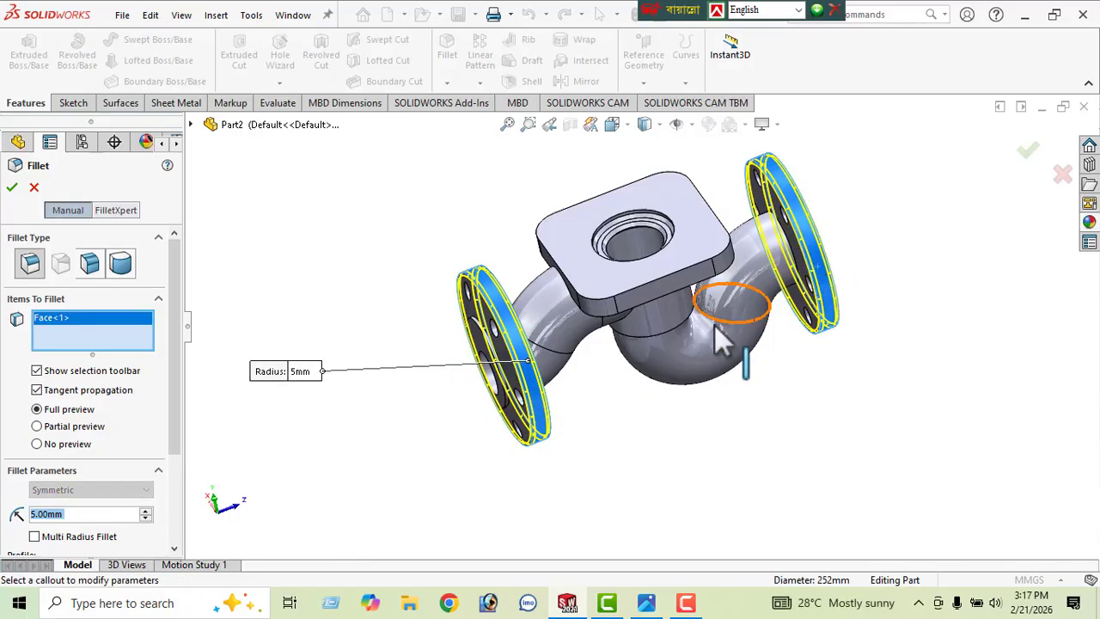
left_click(12, 187)
Step: Fillet the upper and lower outer edges of the square flange with a 5 mm radius by selecting its side face
middle_click_drag(351, 438, 317, 376)
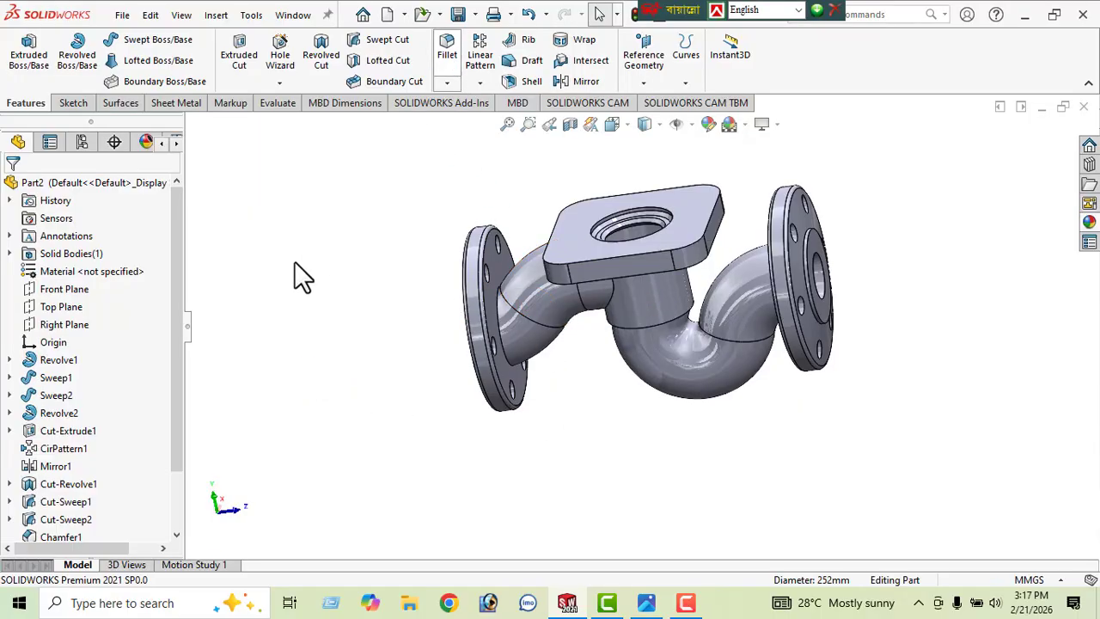
left_click(615, 267)
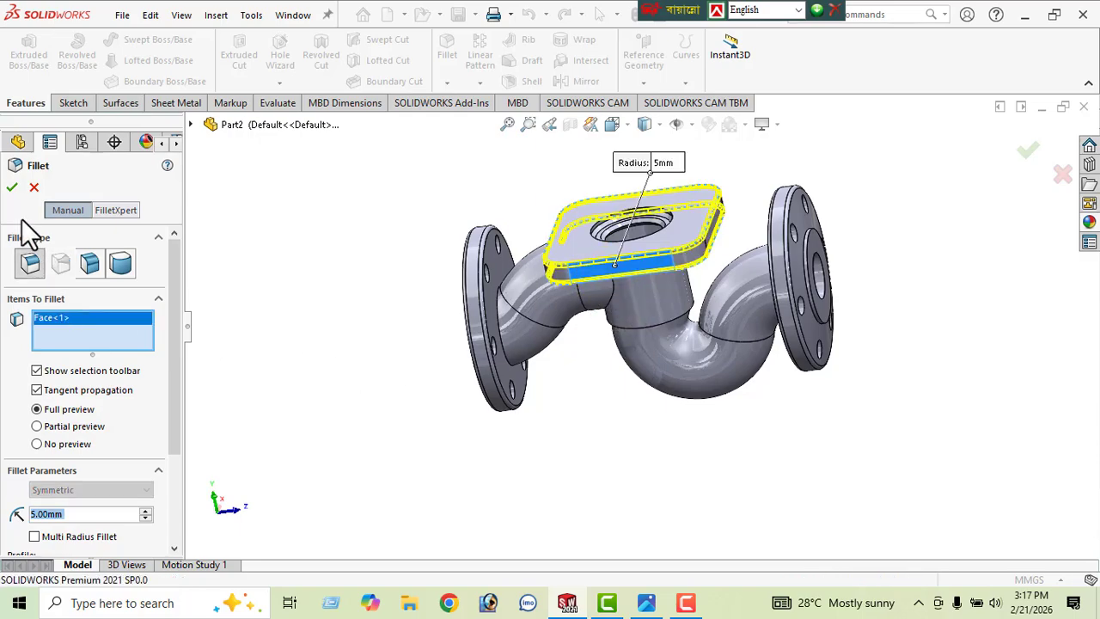
left_click(12, 188)
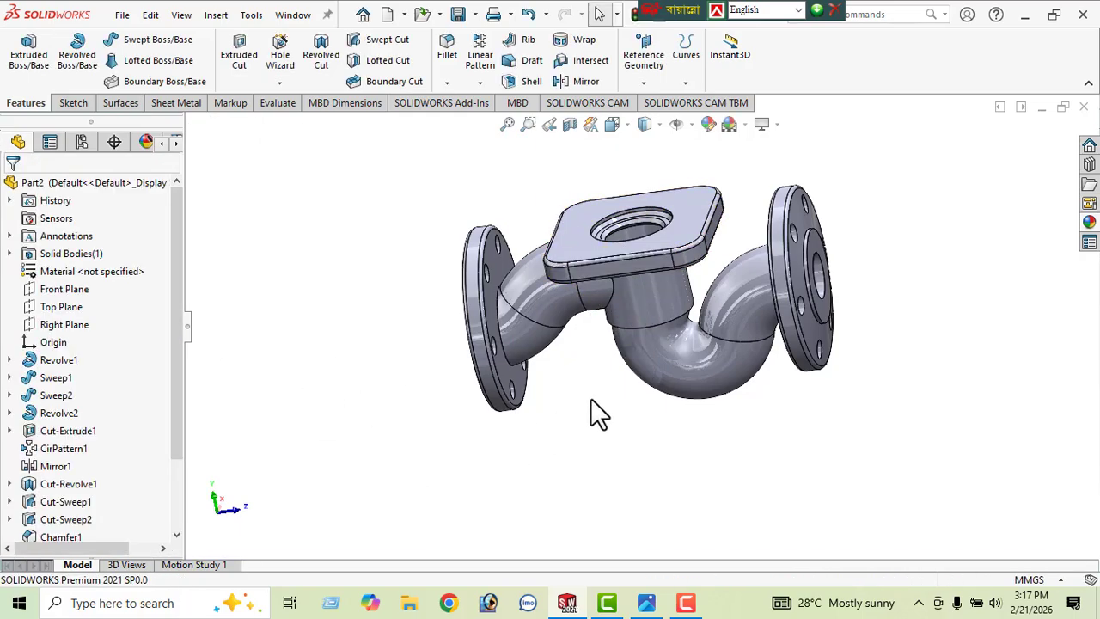
Step: On the square flange's top face, sketch a construction circle about 225 mm in diameter, centered on the origin
middle_click_drag(590, 398, 642, 481)
left_click(698, 313)
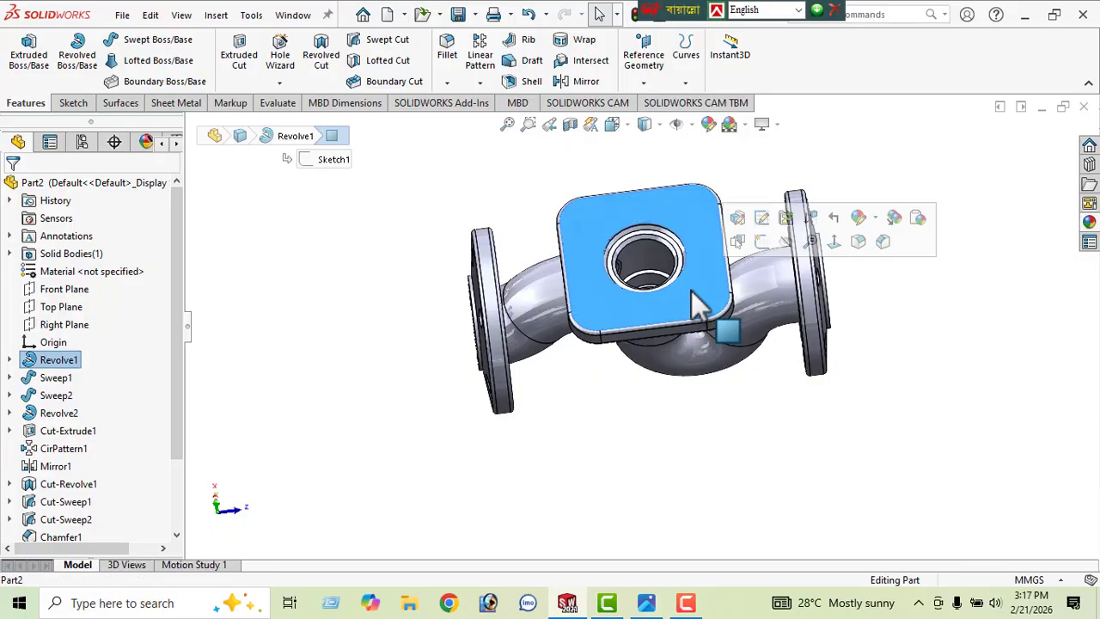
left_click(828, 249)
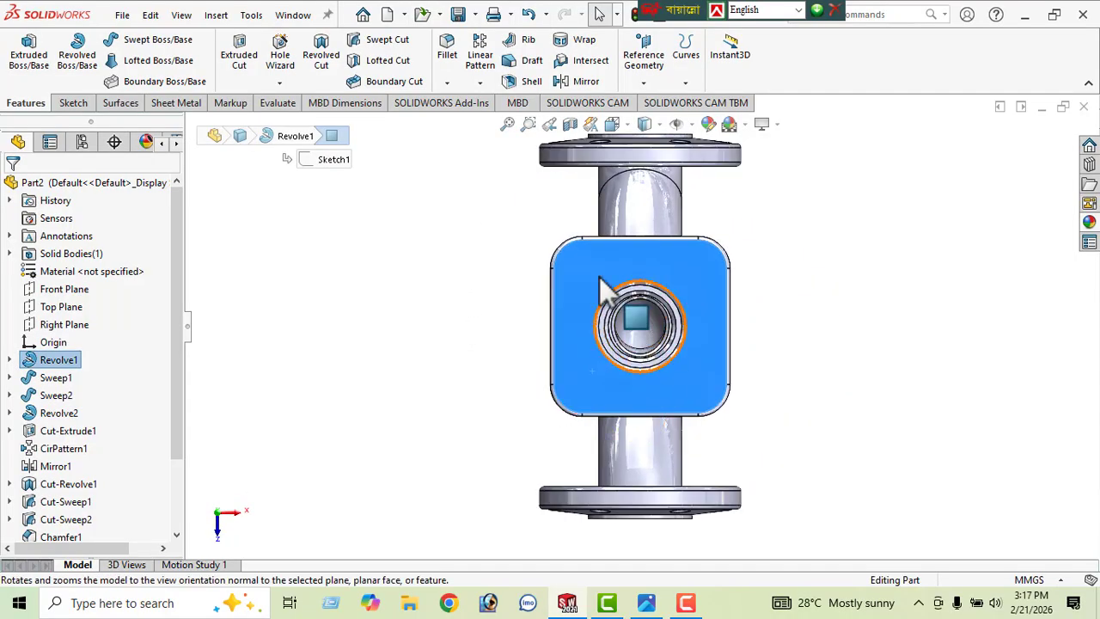
left_click(73, 102)
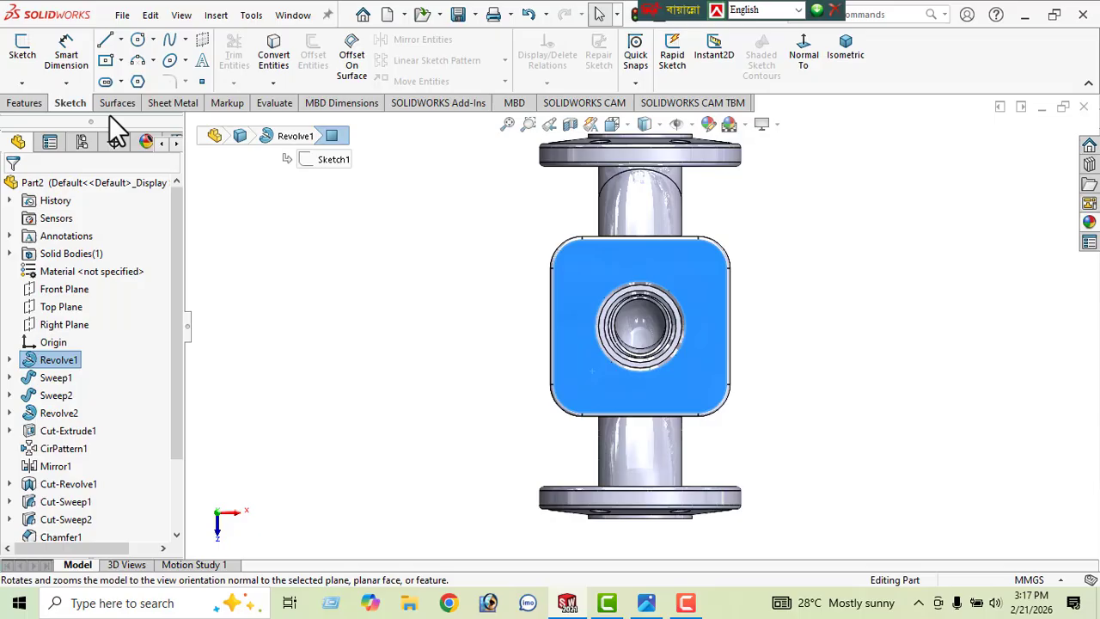
left_click(137, 39)
left_click(640, 325)
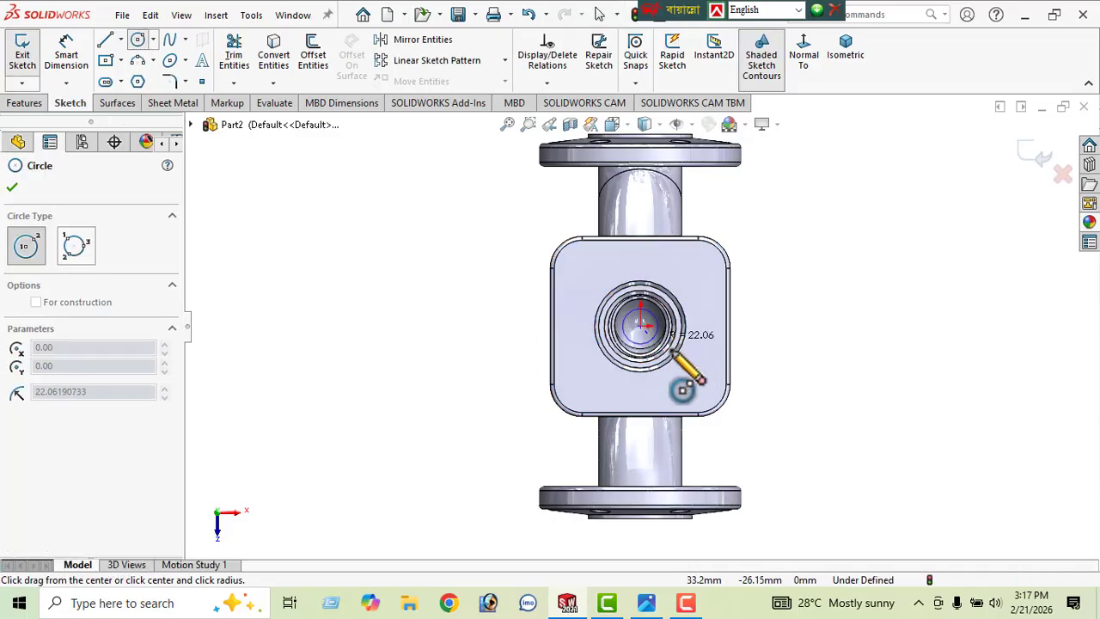
left_click(734, 346)
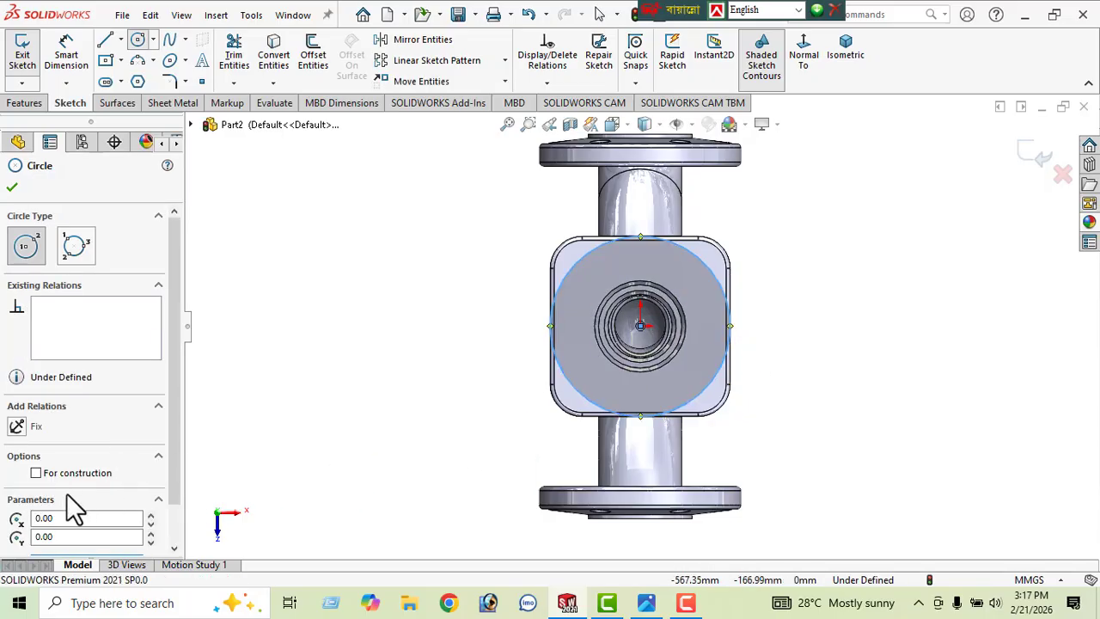
left_click(36, 473)
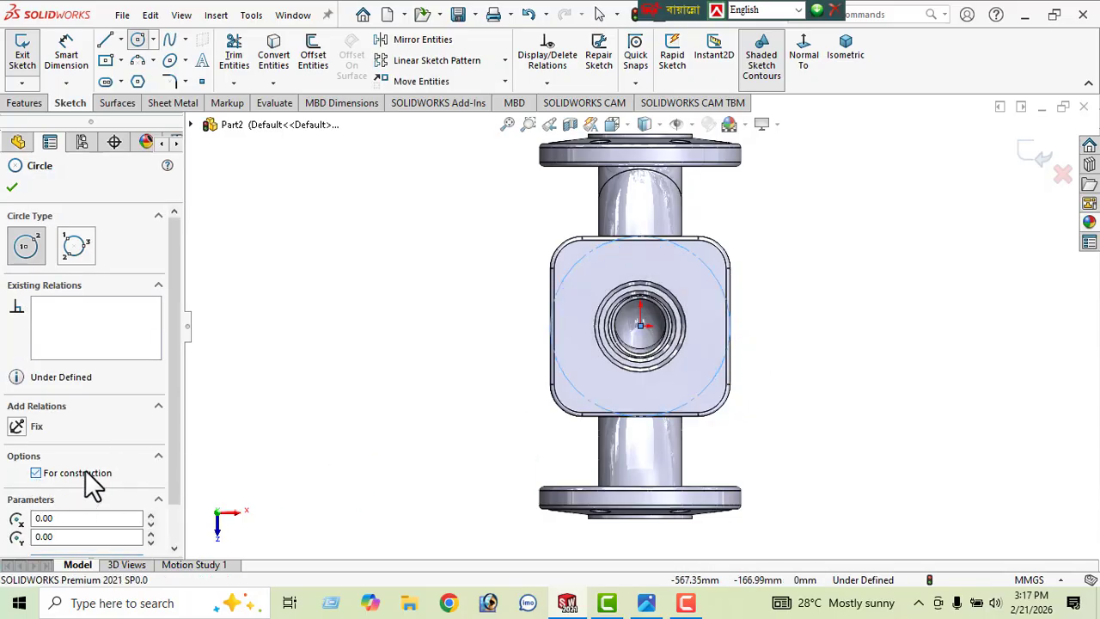
left_click(12, 187)
Step: Dimension the construction circle's diameter to 225 mm and close the dimension command
left_click(67, 53)
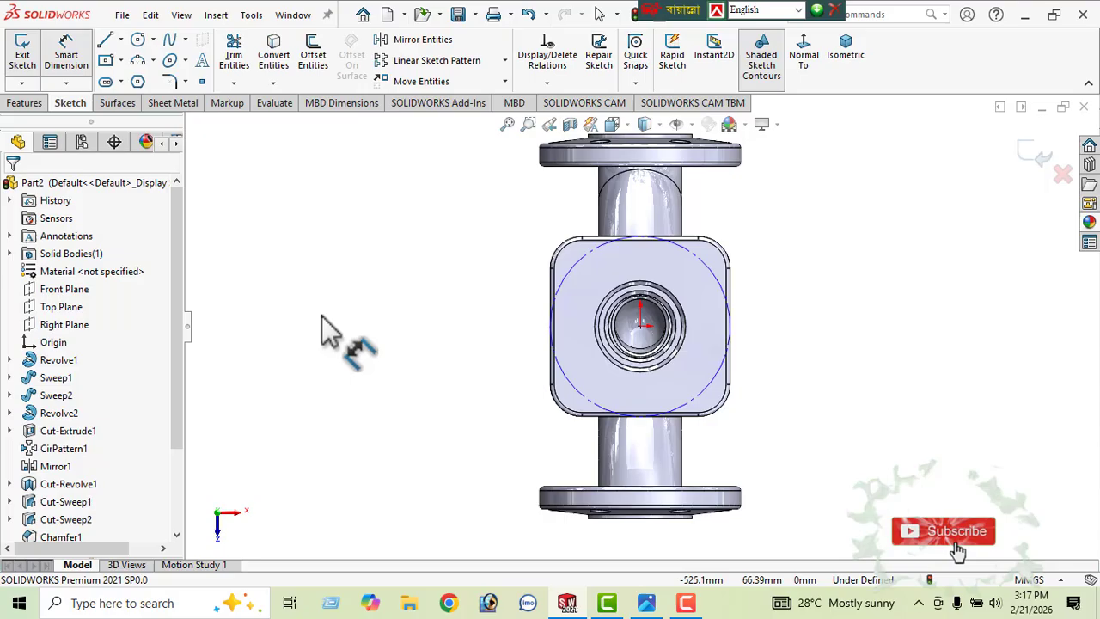
left_click(574, 271)
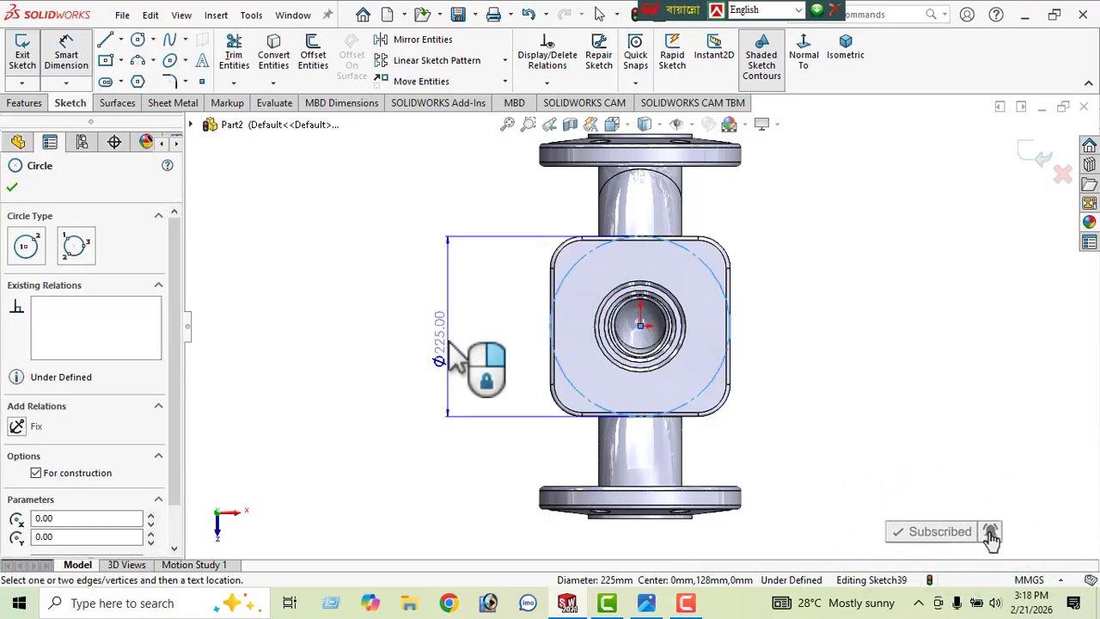
left_click(460, 369)
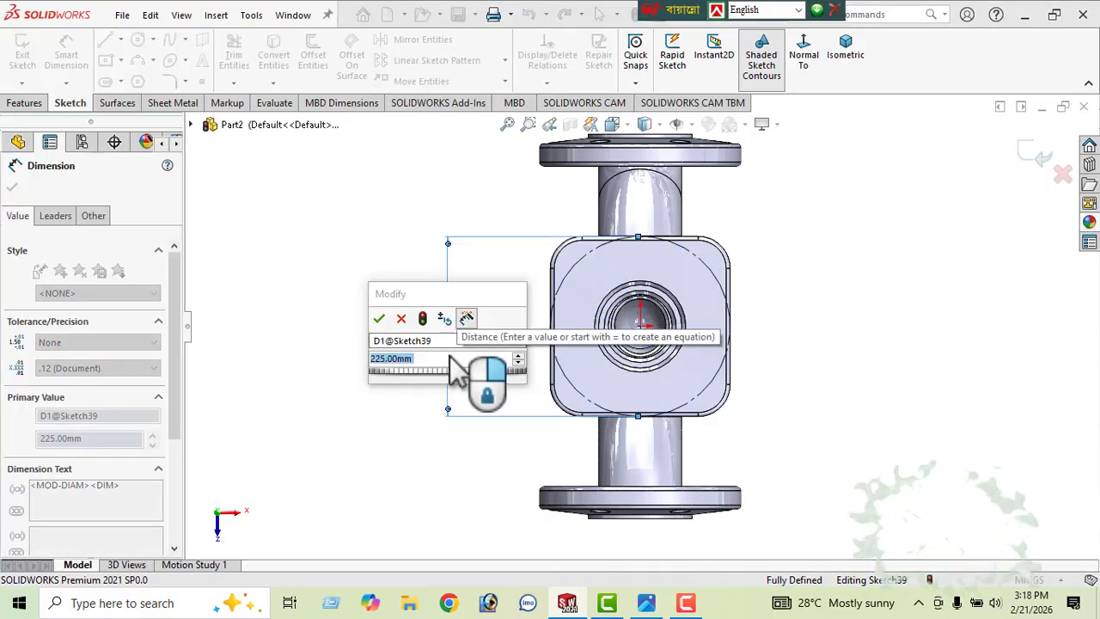
type("225")
key("Return")
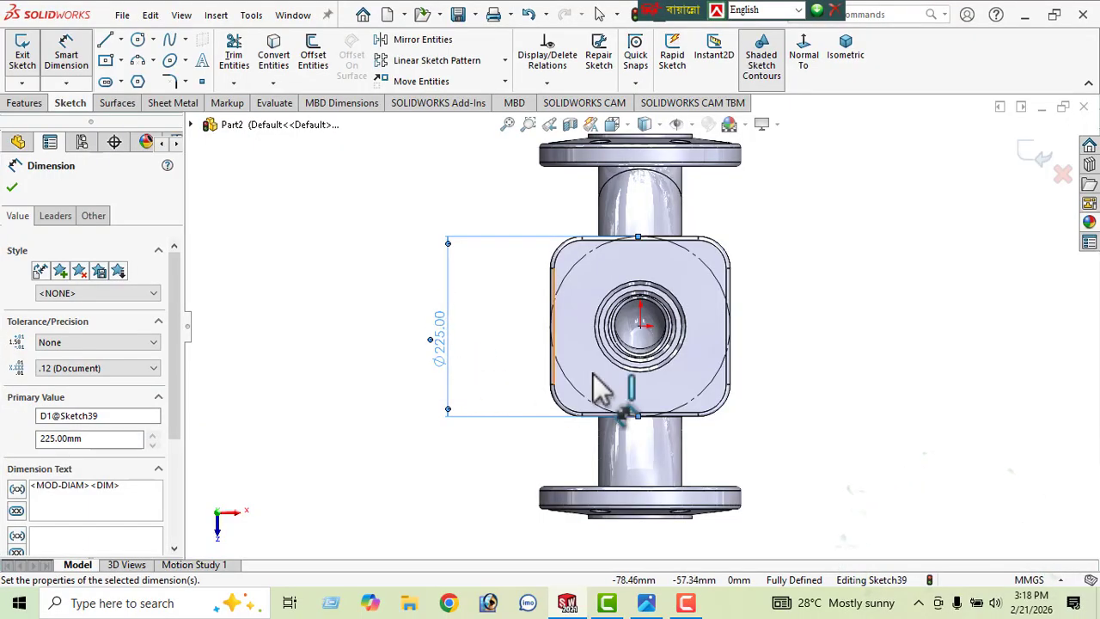
left_click(12, 191)
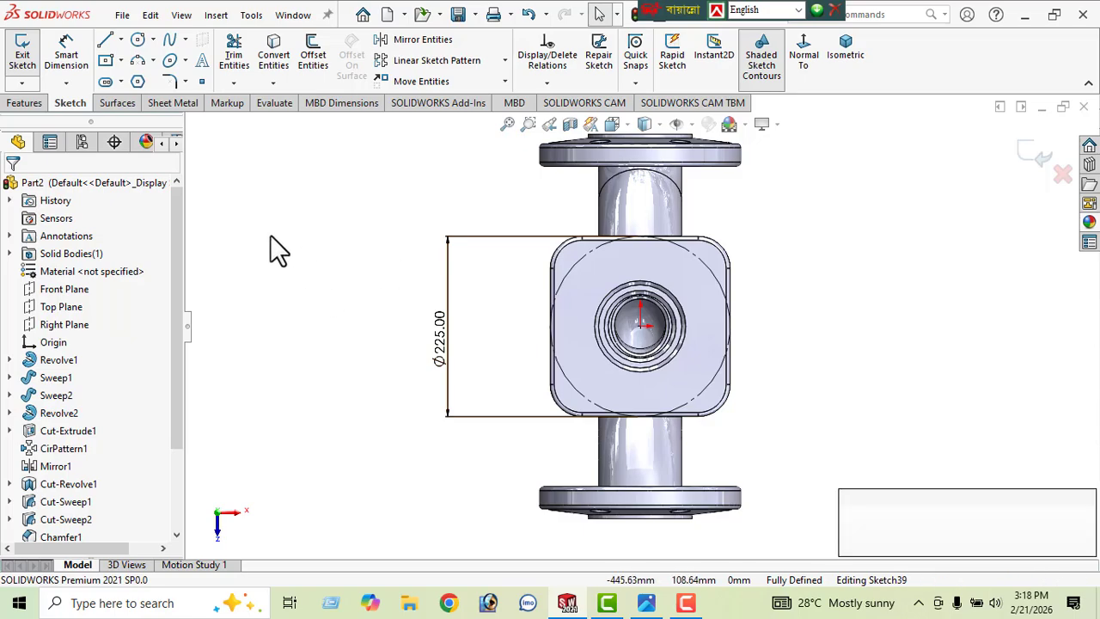
Step: Sketch a 45° construction line from the origin to the square flange's rounded corner and trim it back to the construction circle
left_click(121, 39)
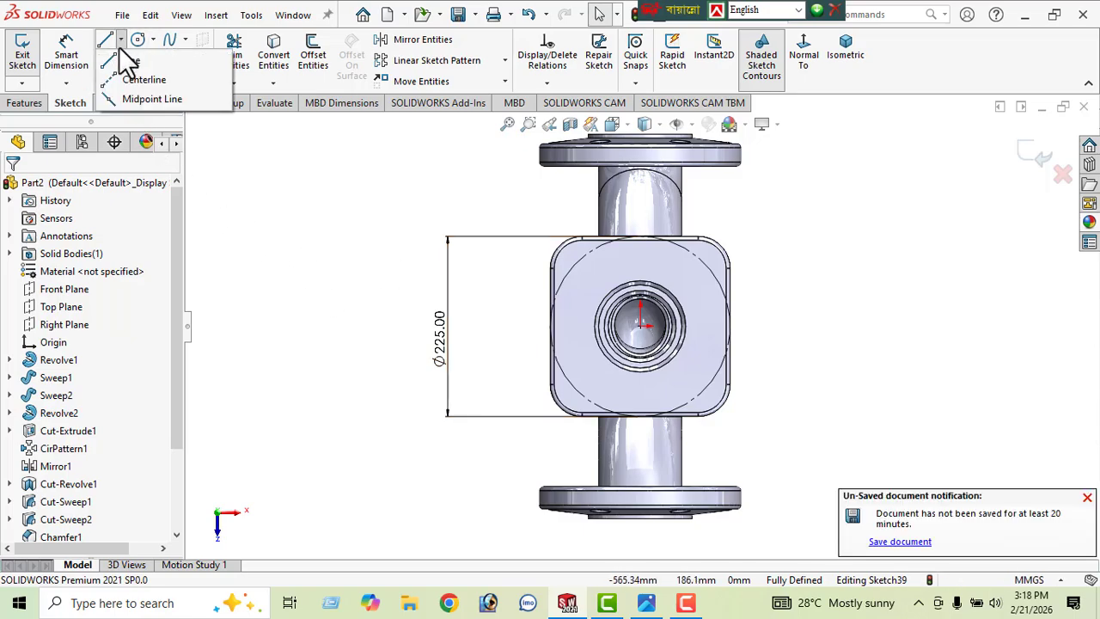
left_click(144, 77)
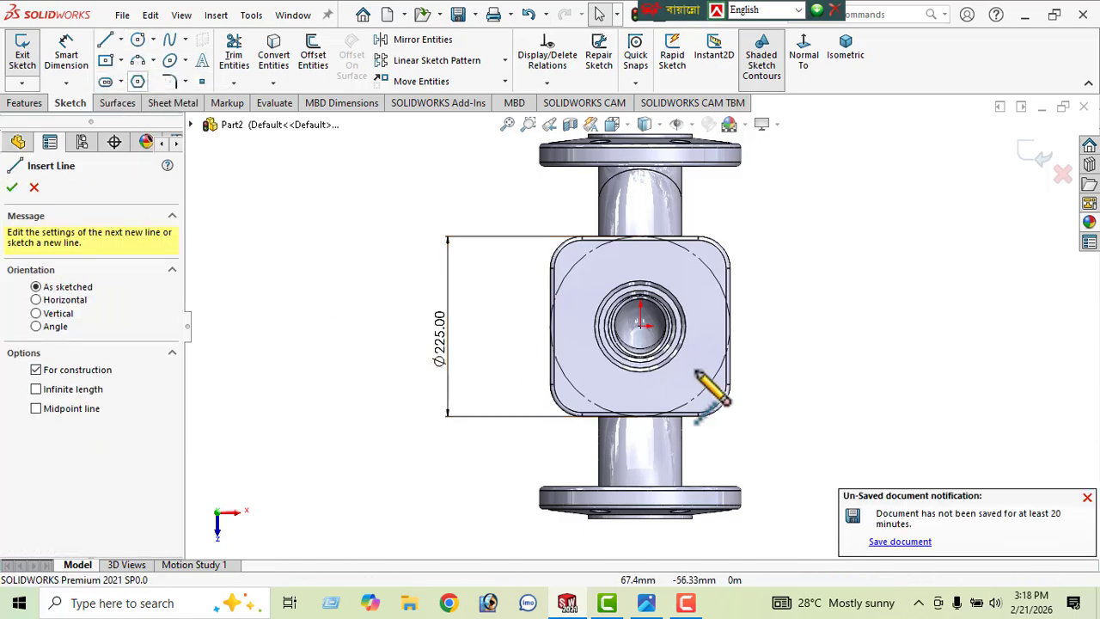
left_click(600, 286)
left_click(560, 247)
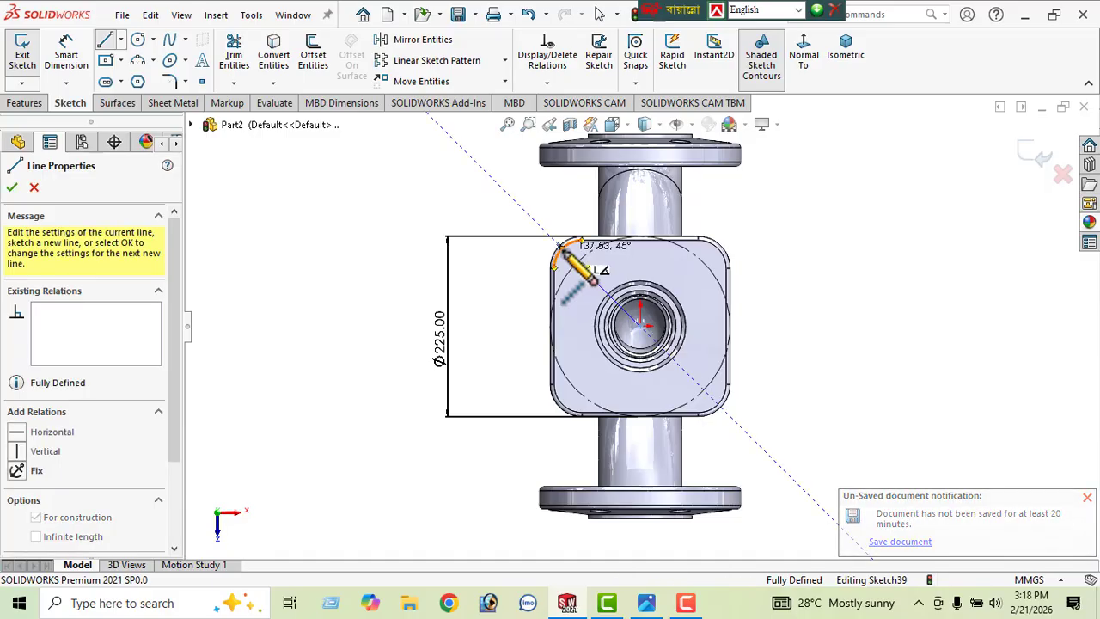
right_click(329, 225)
left_click(348, 228)
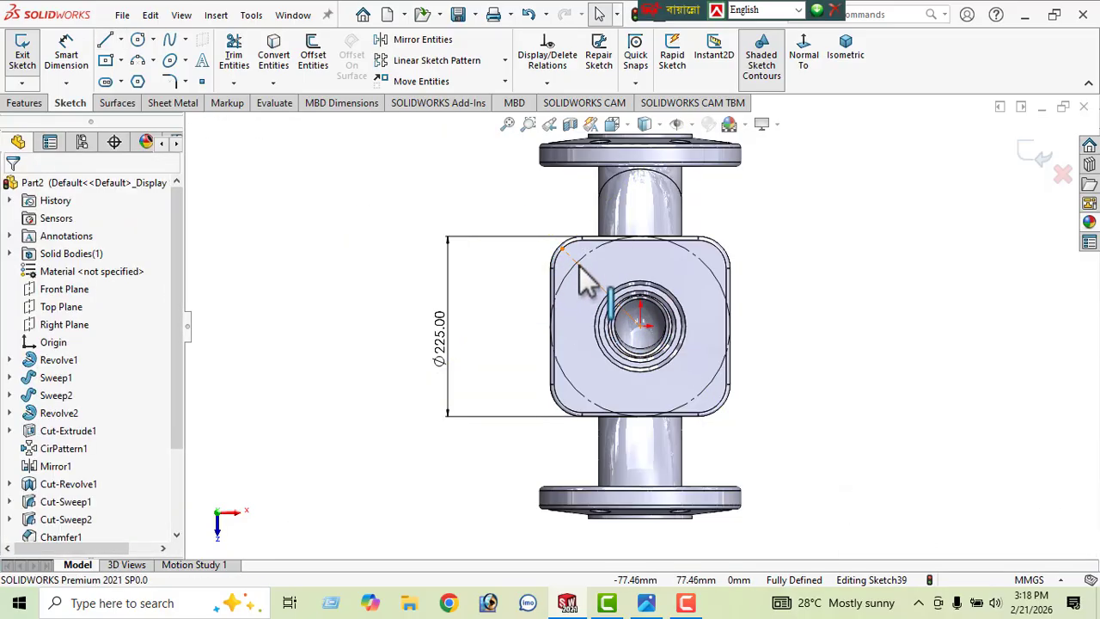
left_click(239, 73)
scroll(581, 265, "down", 5)
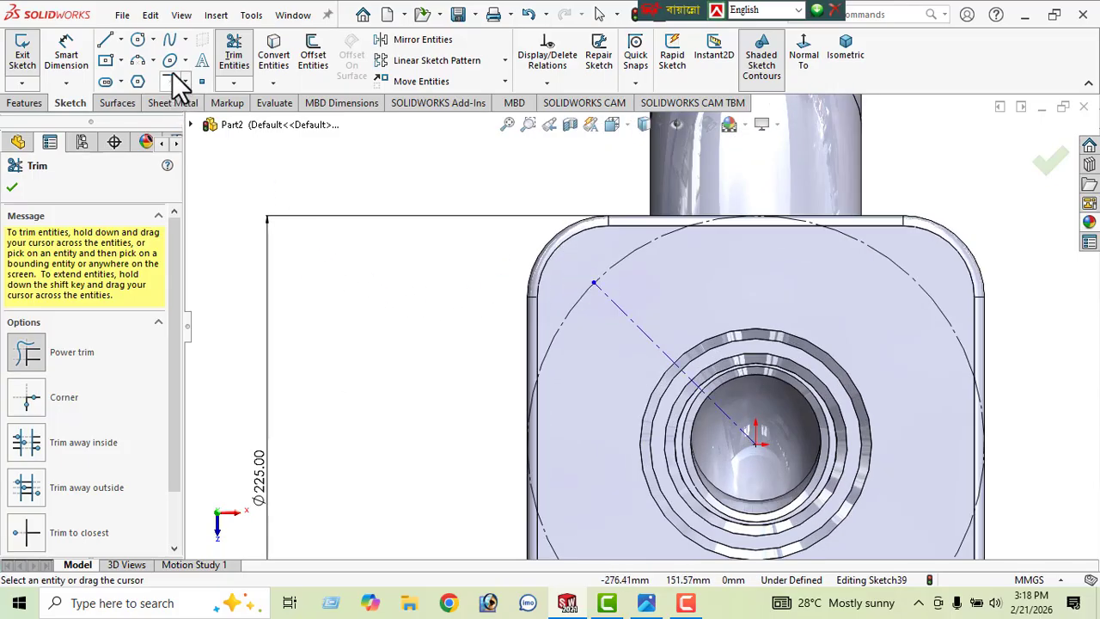
Step: Sketch a circle about 26 mm in diameter centered where the diagonal construction line meets the construction circle
left_click(137, 40)
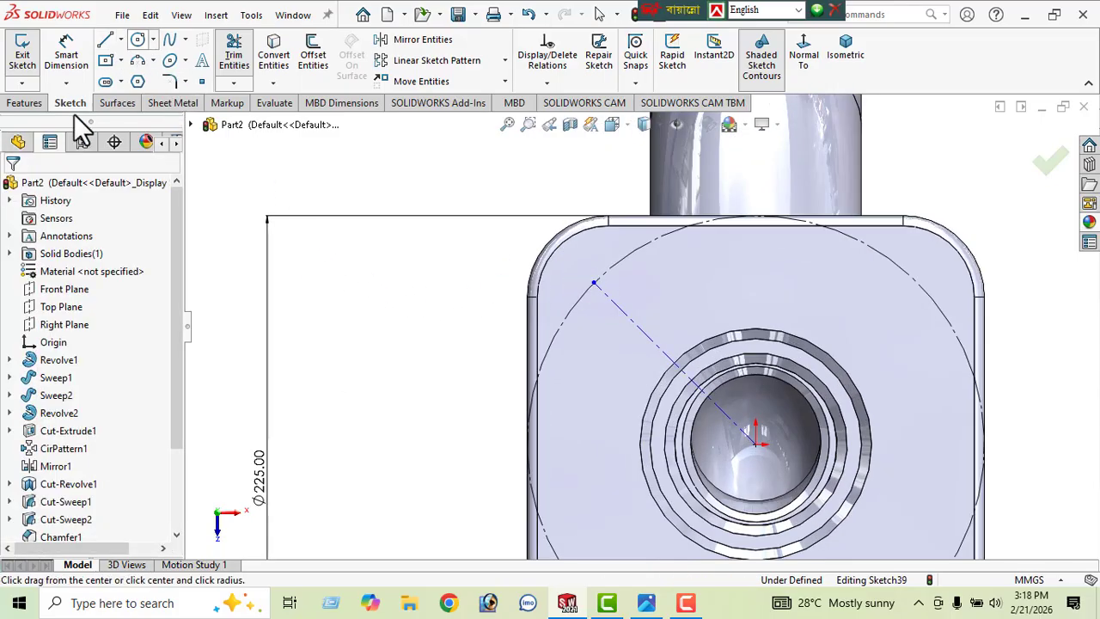
left_click(593, 283)
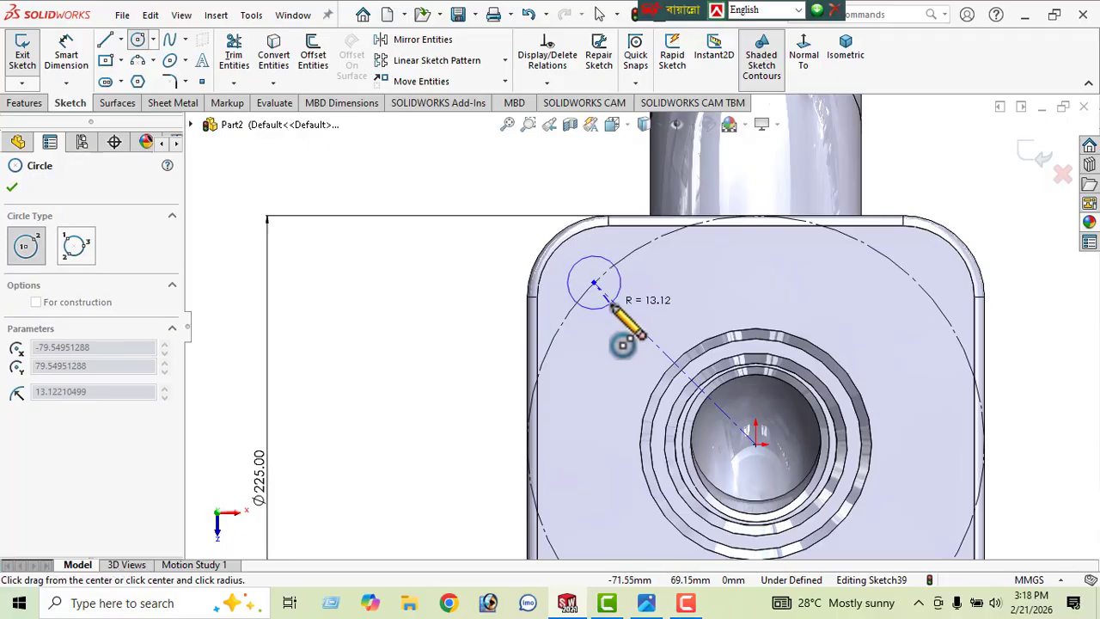
left_click(611, 302)
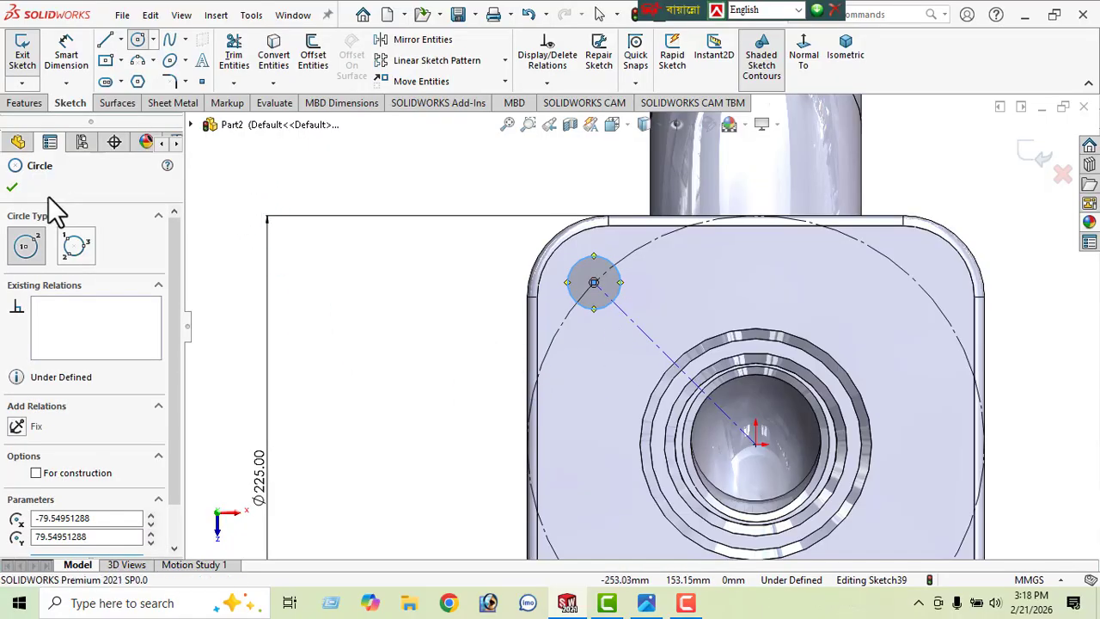
Step: Dimension the small corner circle's diameter to 26 mm and close the dimension command
left_click(56, 71)
left_click(583, 299)
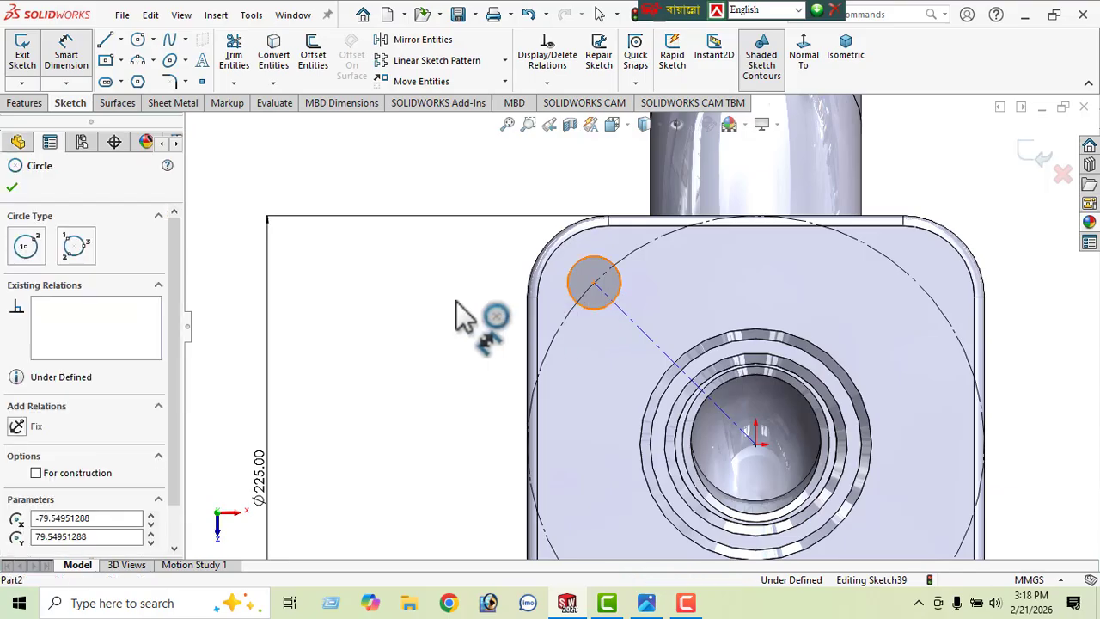
left_click(466, 356)
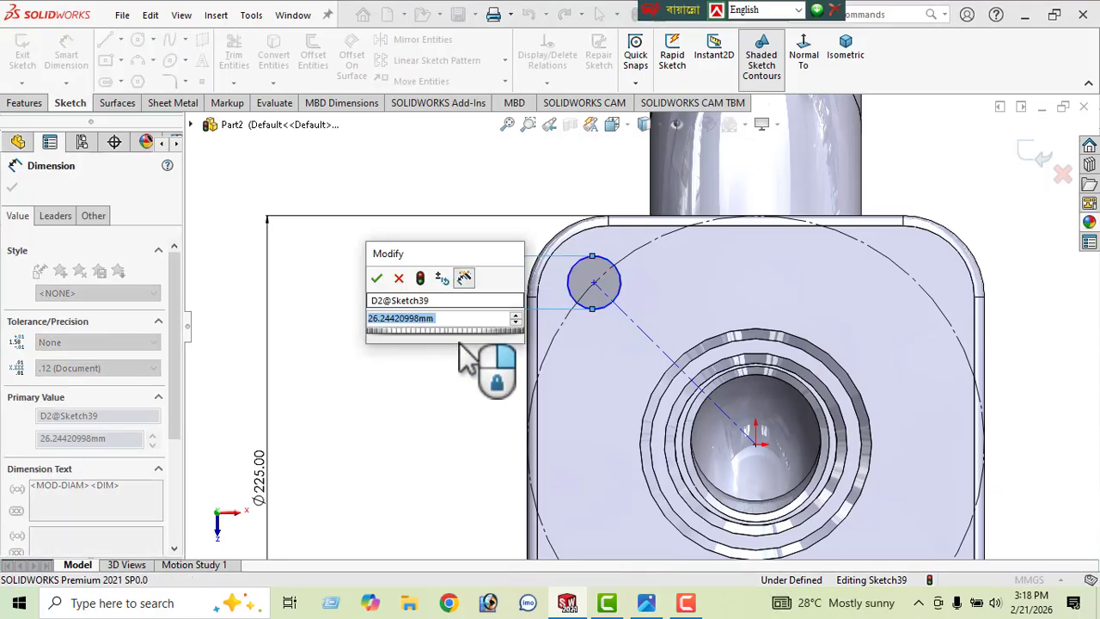
type("26")
key("Return")
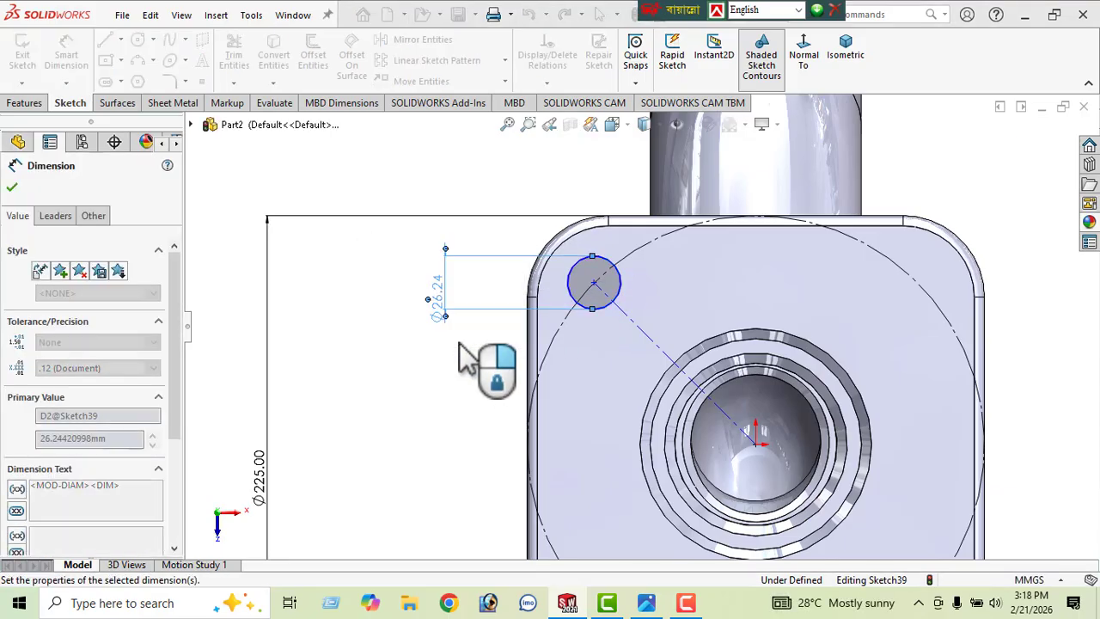
left_click(12, 189)
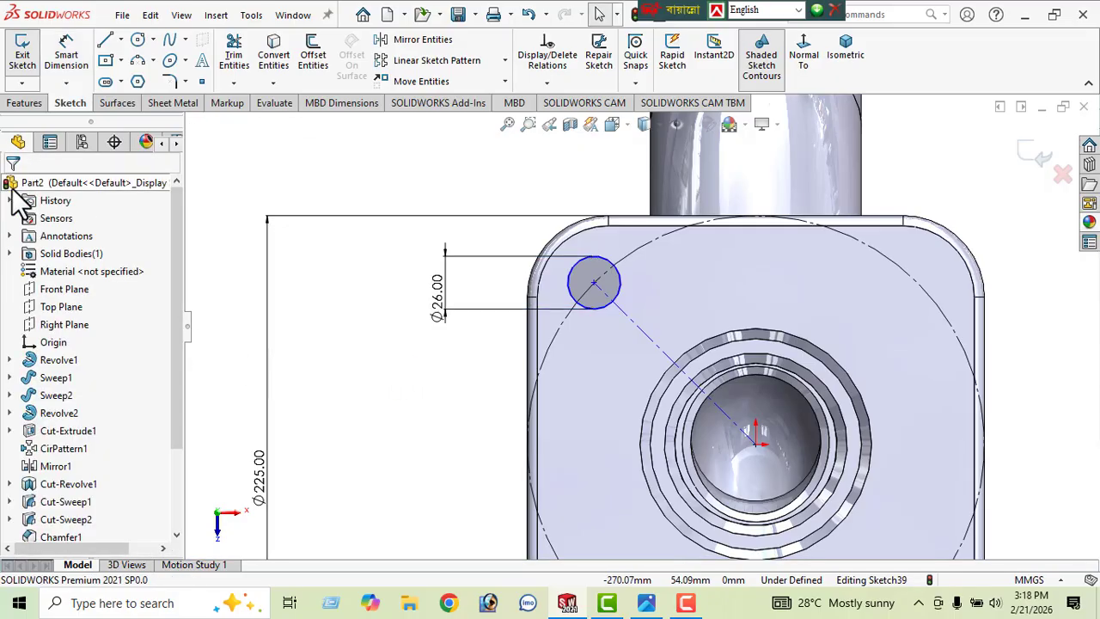
Step: Extrude-cut the 26 mm circle through the square flange to make a corner bolt hole
left_click(845, 52)
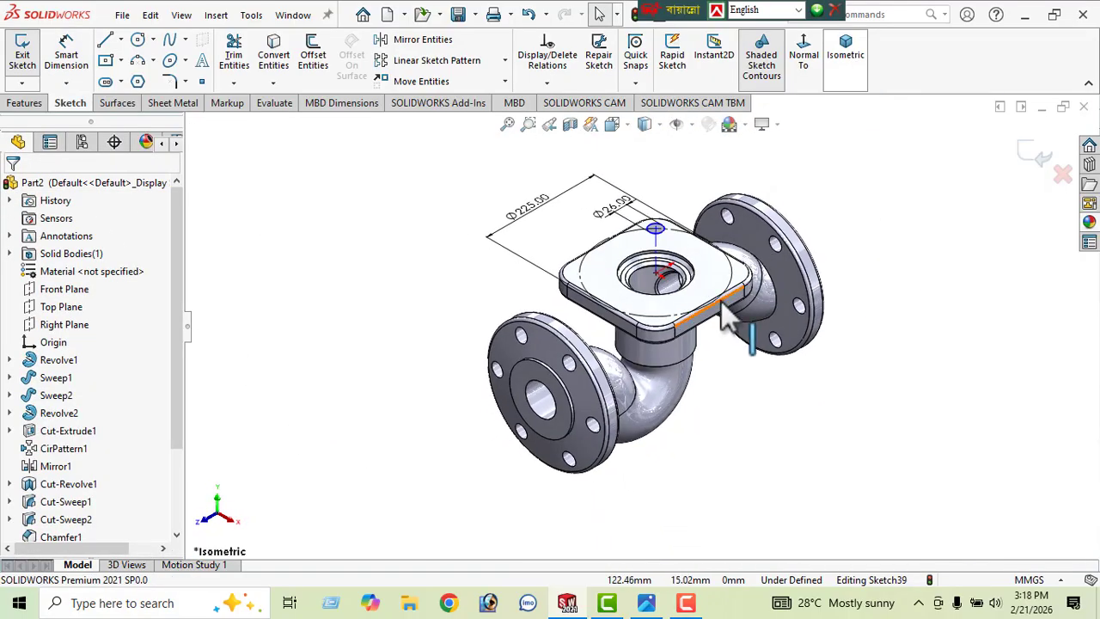
left_click(24, 104)
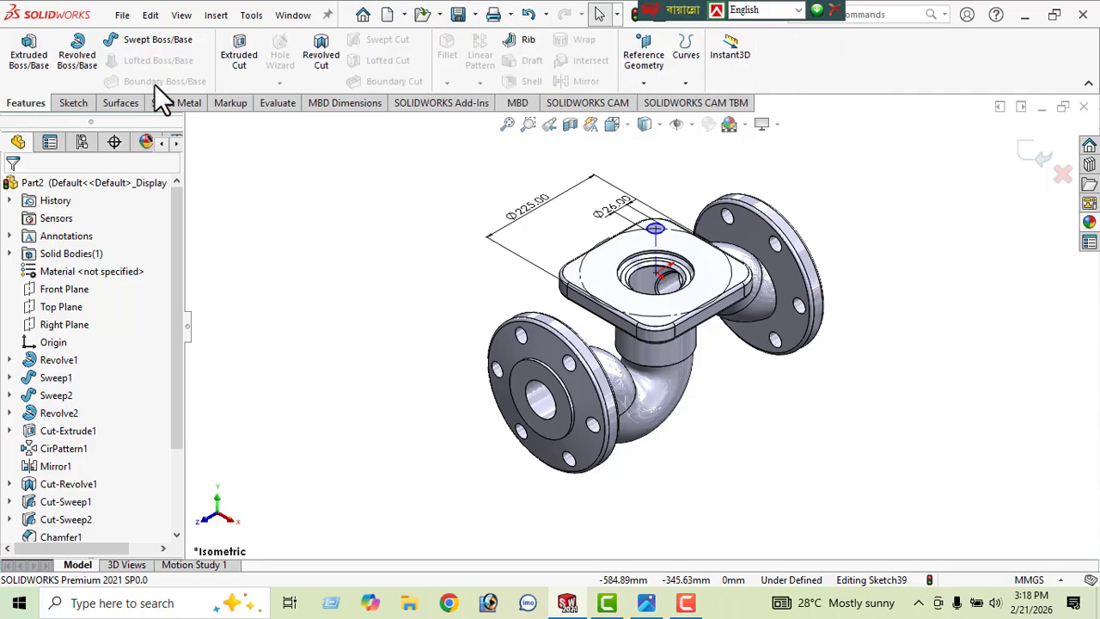
left_click(241, 59)
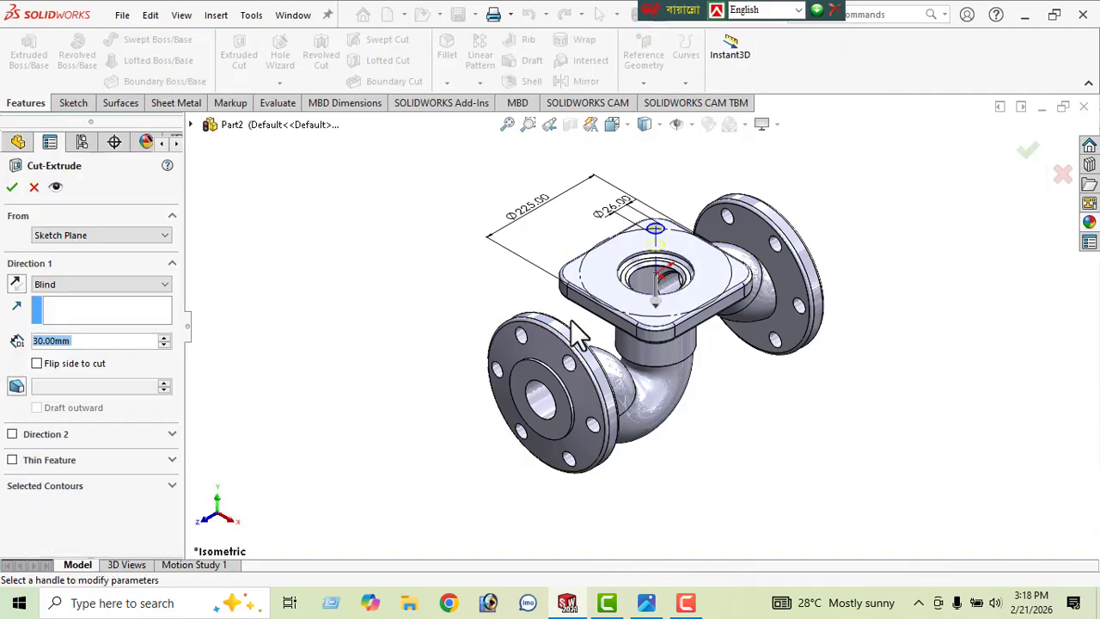
middle_click_drag(612, 281, 745, 253)
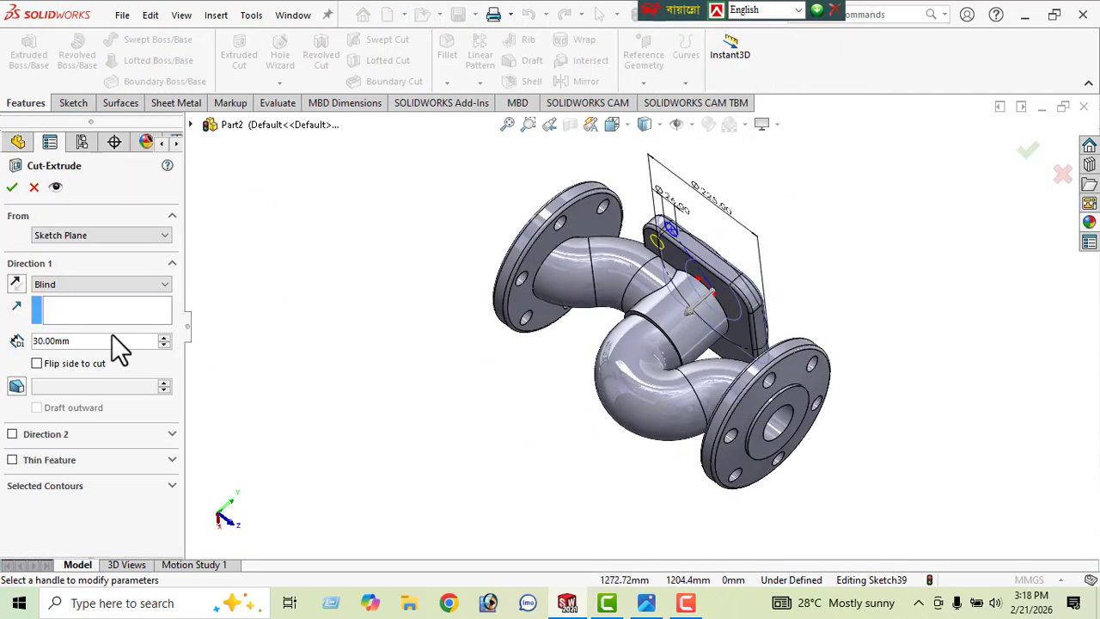
left_click(81, 283)
left_click(81, 327)
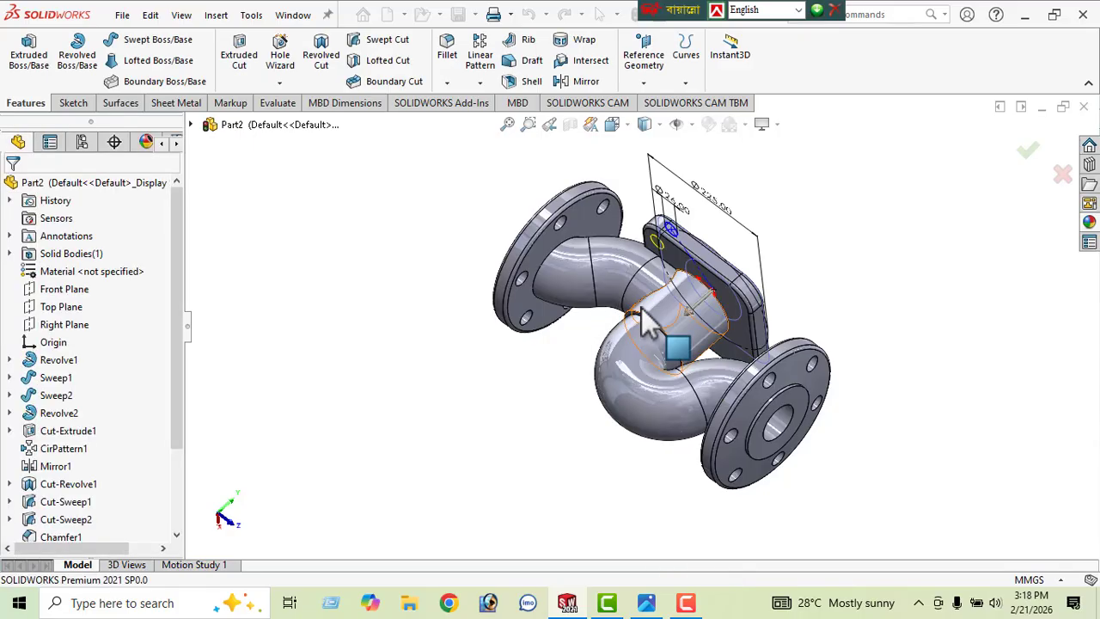
middle_click_drag(739, 267, 664, 339)
middle_click_drag(674, 382, 719, 282)
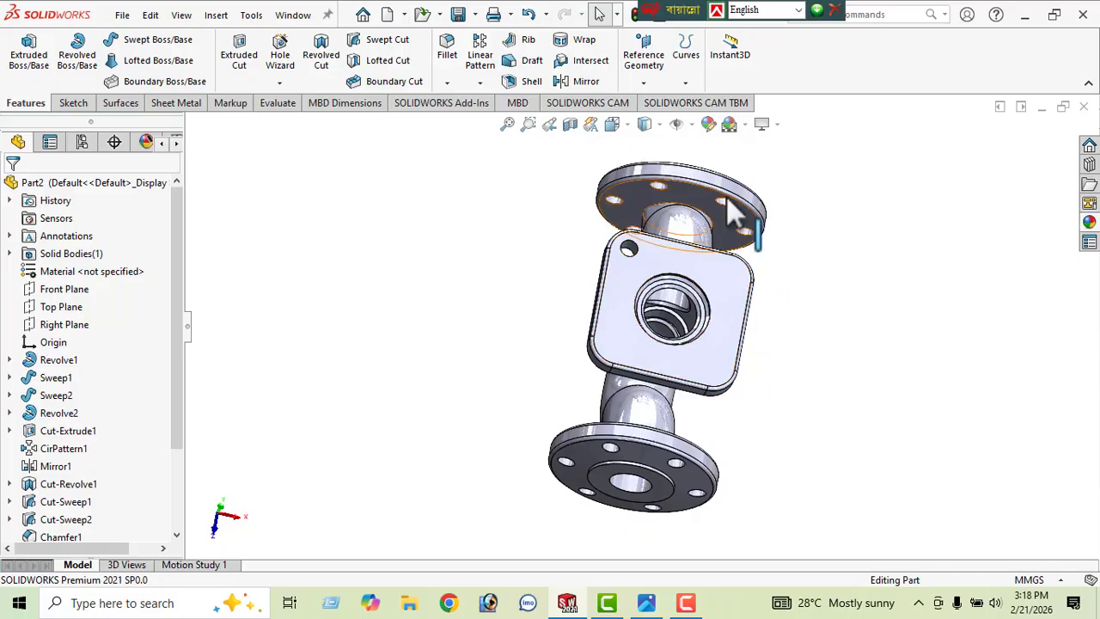
Step: Circular-pattern the corner hole into 4 equally spaced instances over 360°, using the central bore's circular edge as the axis
left_click(479, 83)
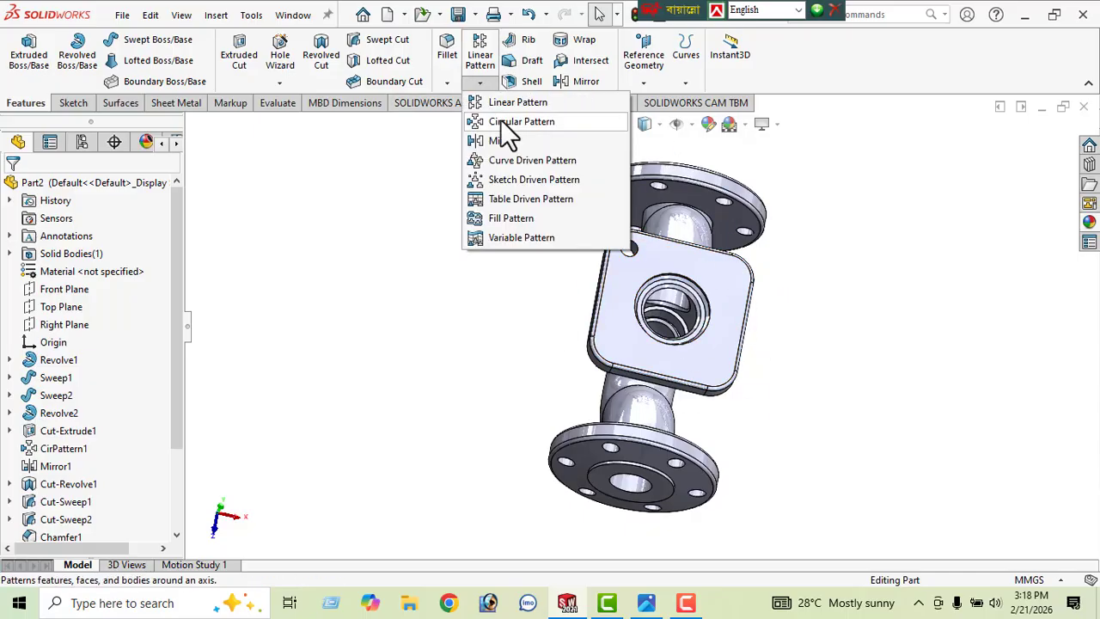
left_click(511, 122)
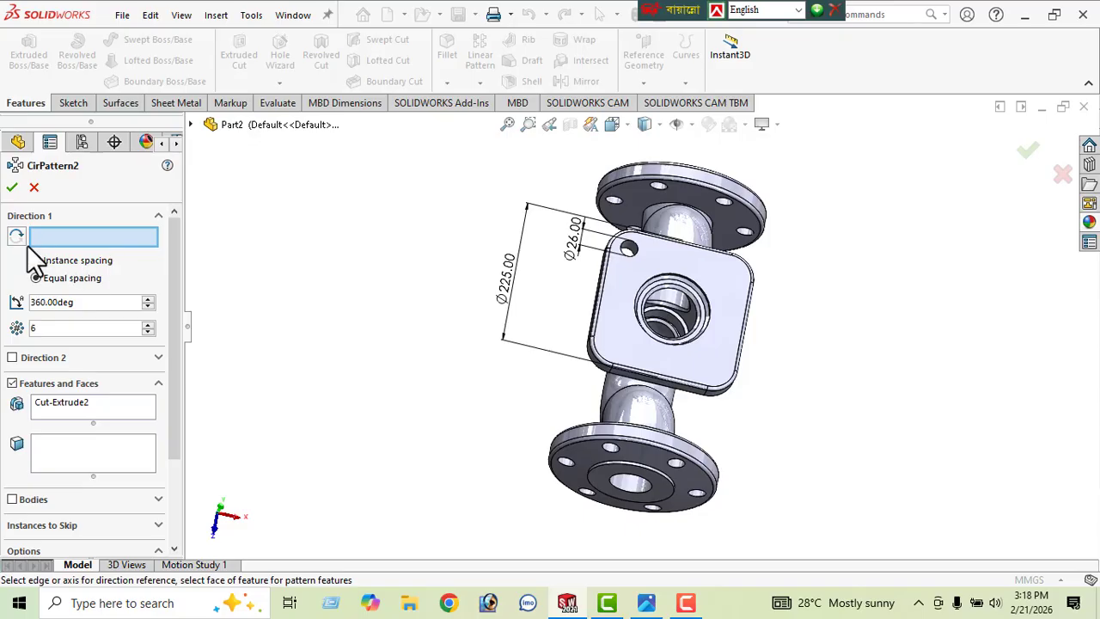
left_click(661, 292)
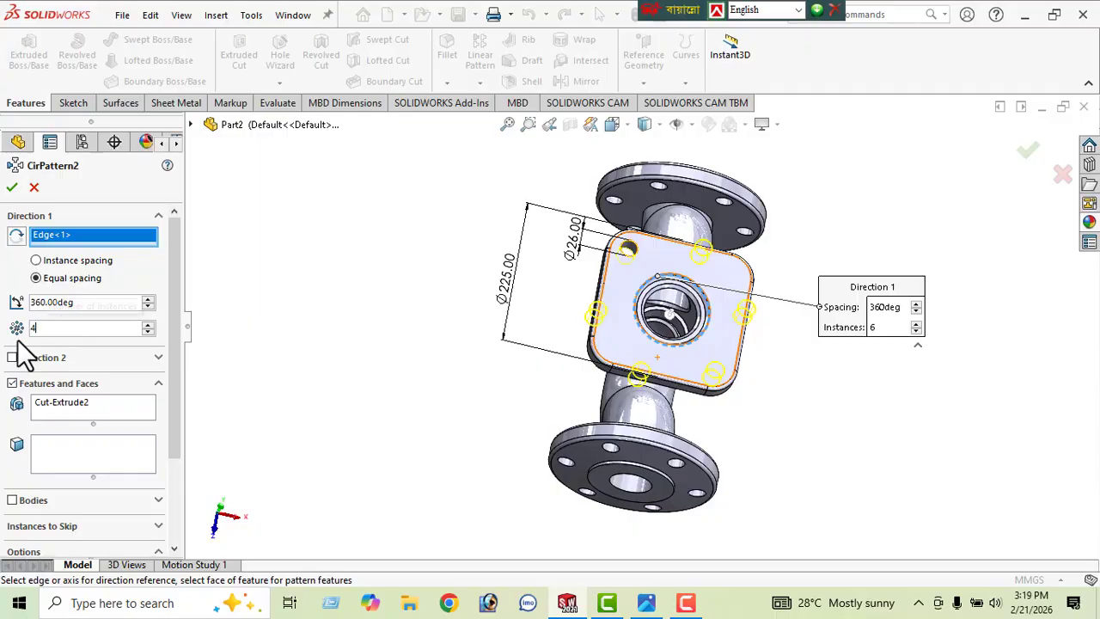
key("Return")
middle_click_drag(719, 369, 673, 251)
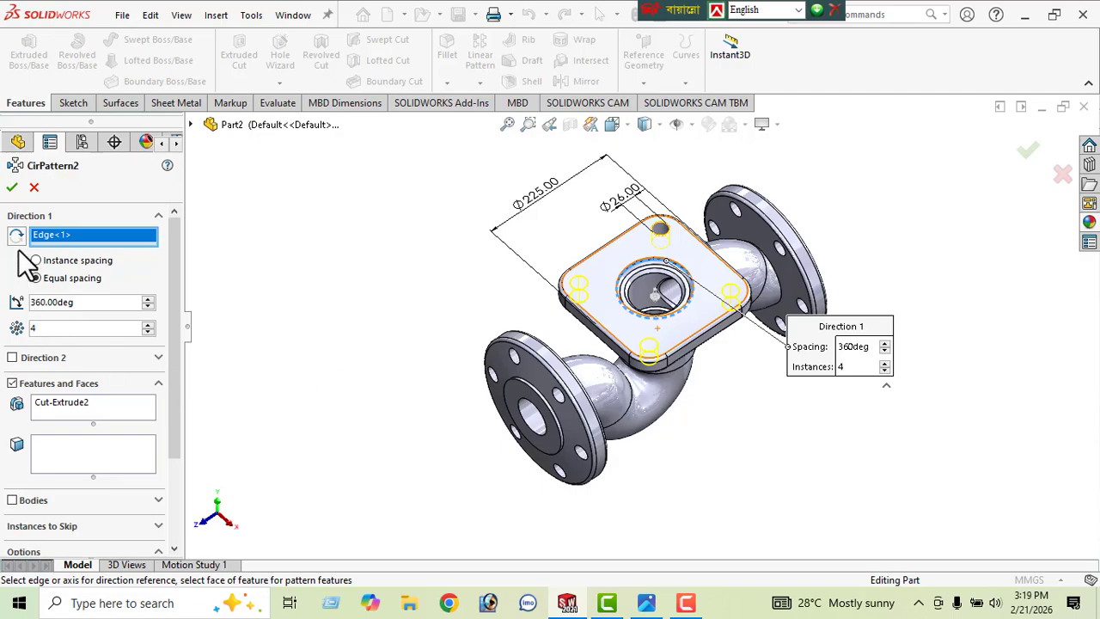
left_click(11, 188)
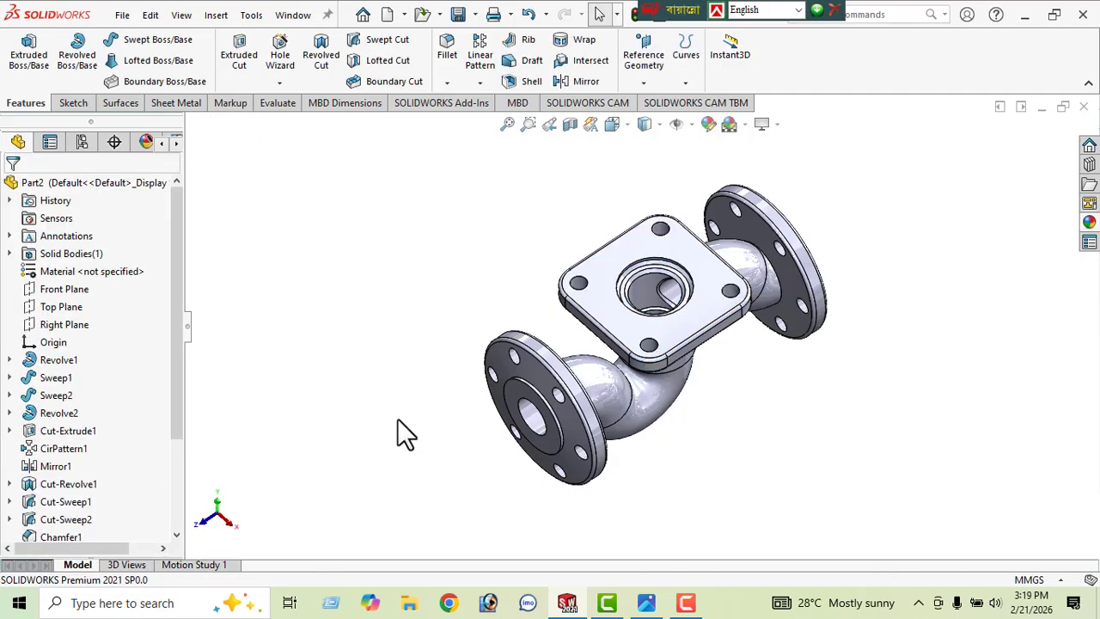
Step: Chamfer both ends of all six bolt holes in one round pipe flange with 1.5 mm distance at 45°, selecting the hole faces
middle_click_drag(397, 418, 624, 348)
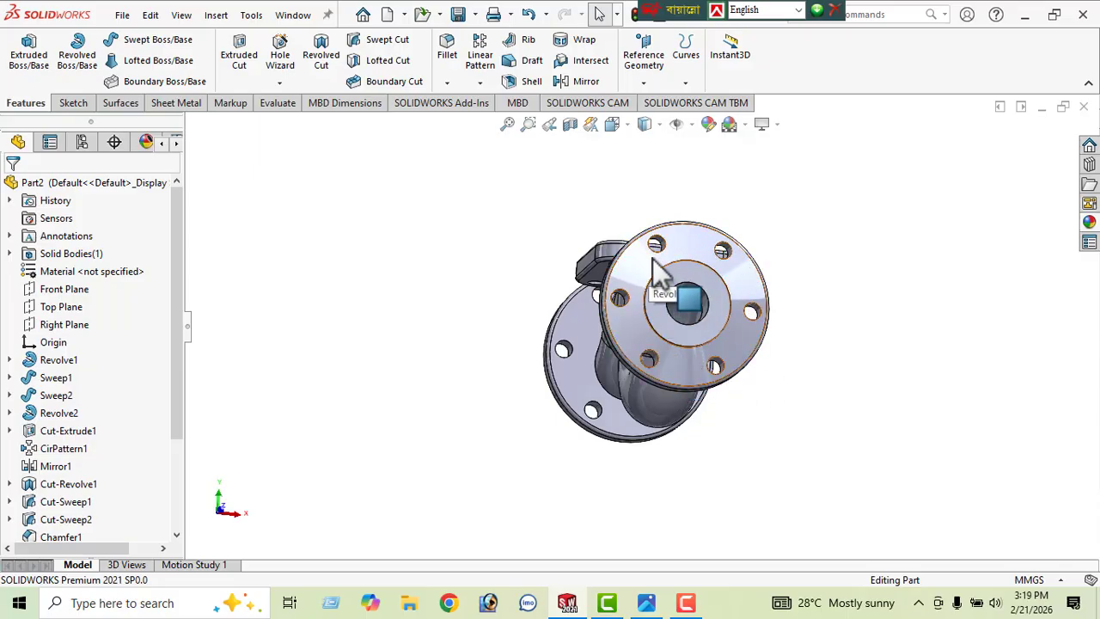
left_click(448, 84)
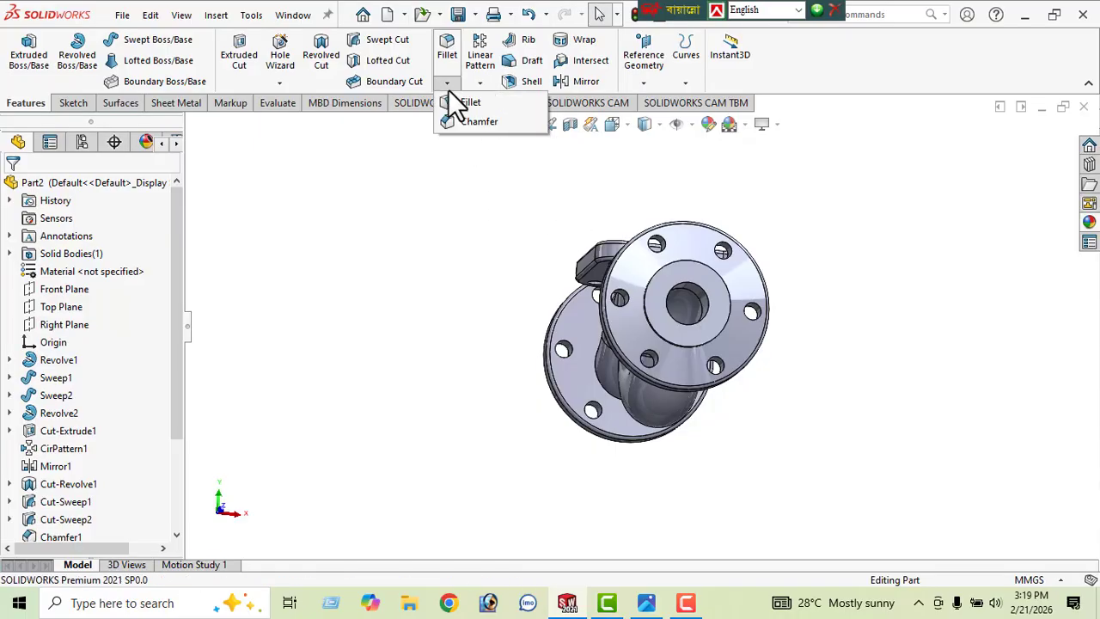
left_click(489, 123)
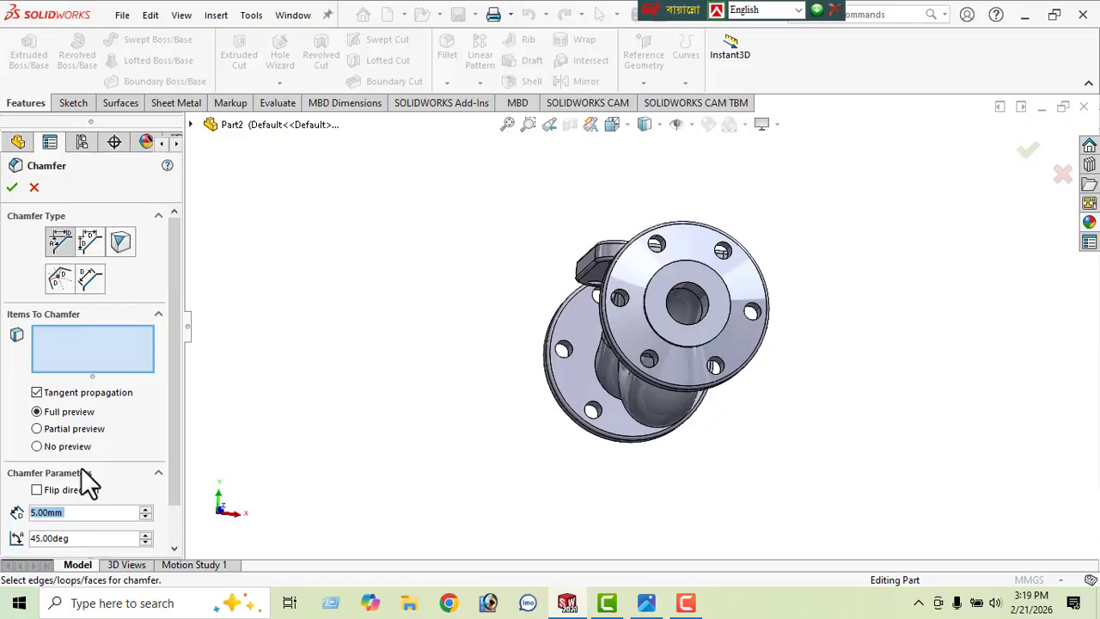
type("1.5")
key("Return")
middle_click_drag(725, 309, 785, 344)
scroll(803, 289, "down", 5)
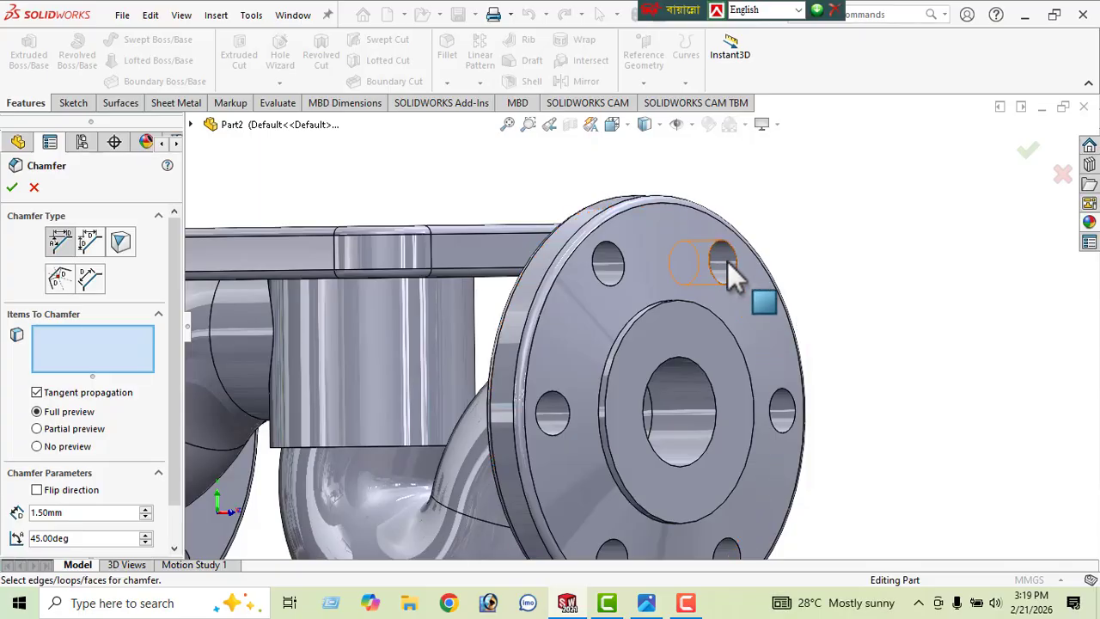
left_click(726, 271)
left_click(785, 410)
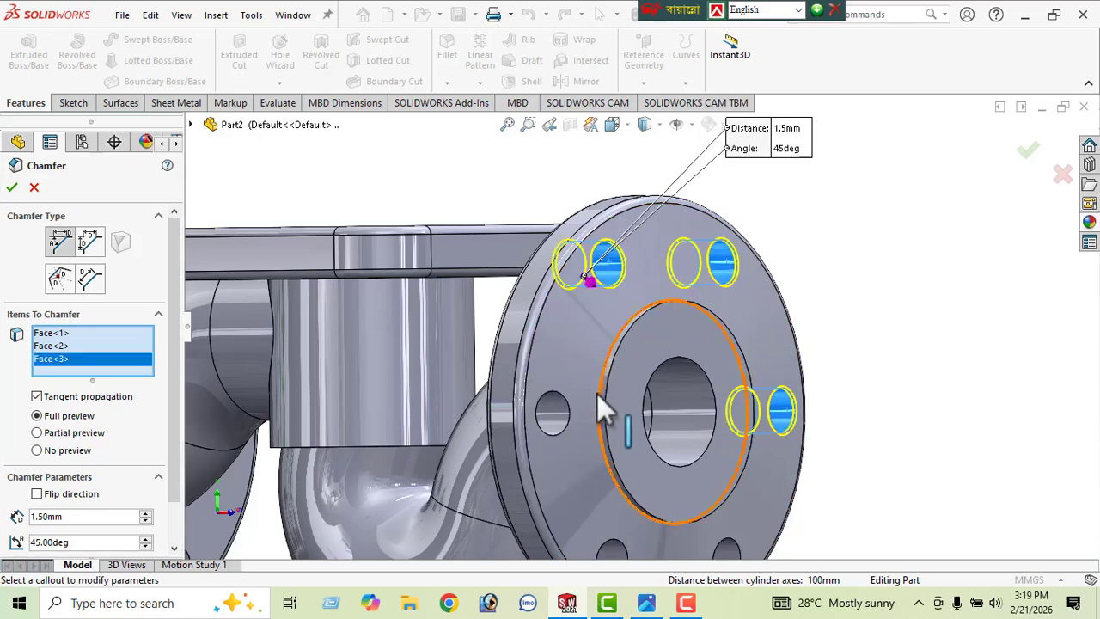
left_click(556, 419)
scroll(651, 400, "up", 2)
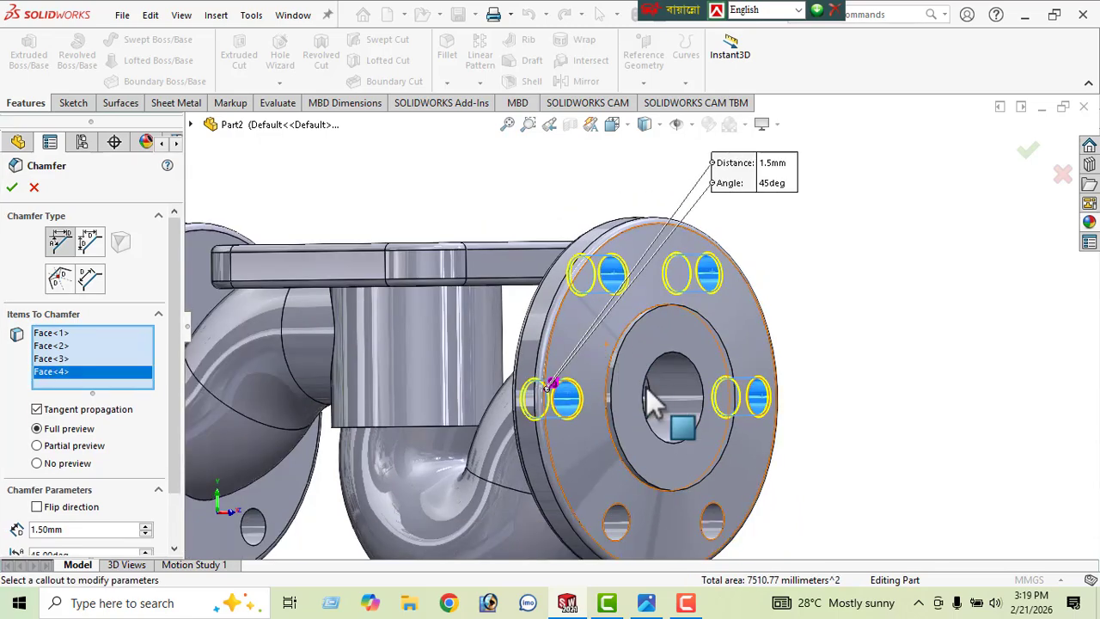
left_click(616, 516)
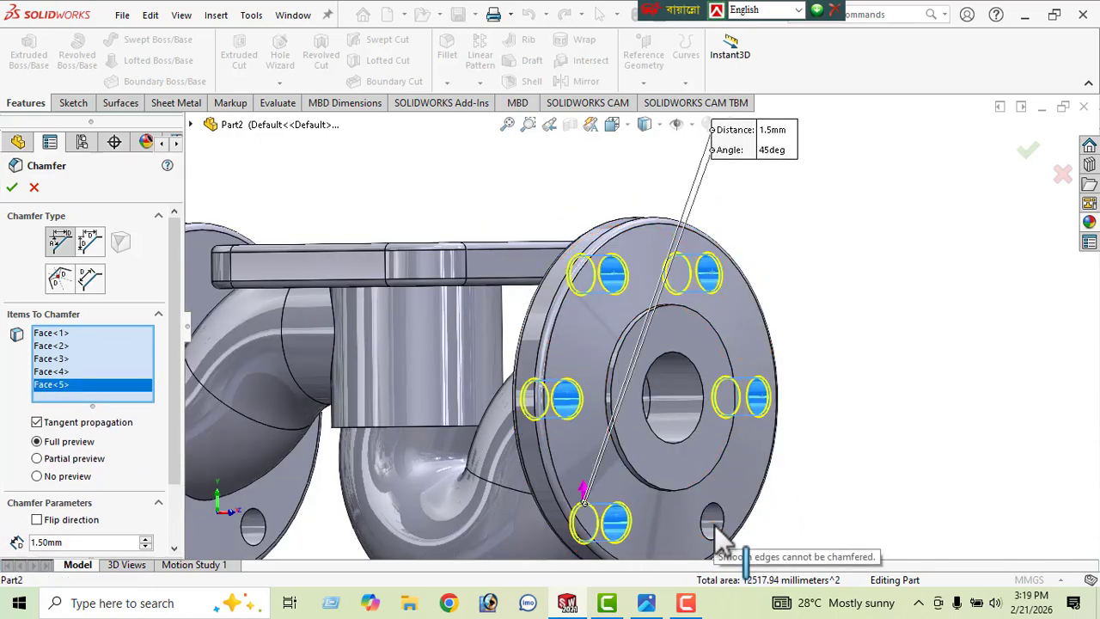
left_click(711, 524)
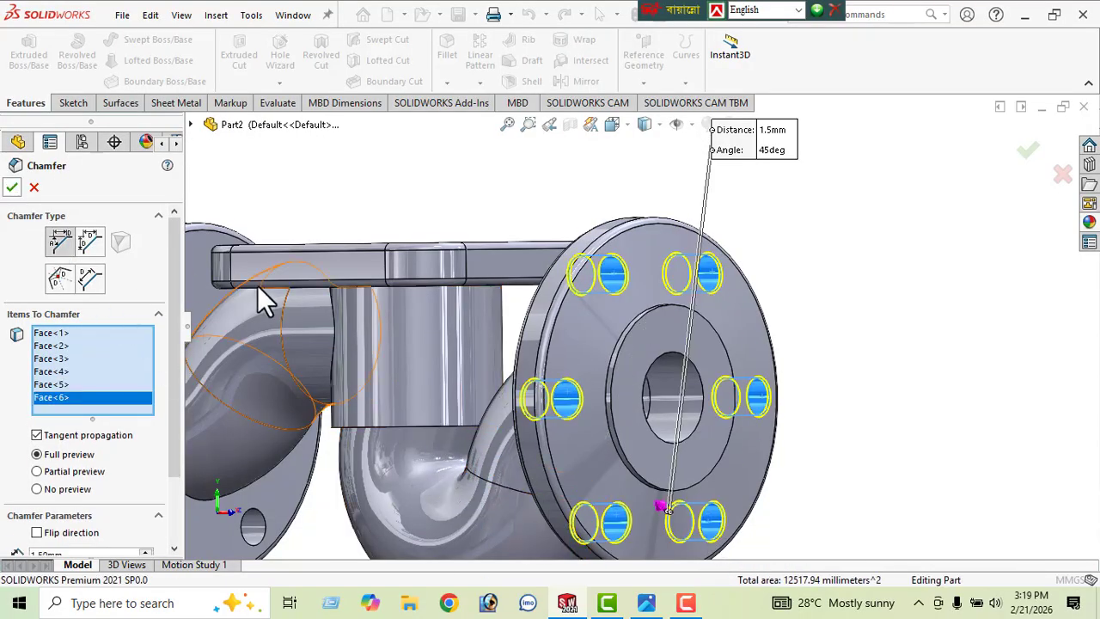
middle_click_drag(441, 372, 481, 329)
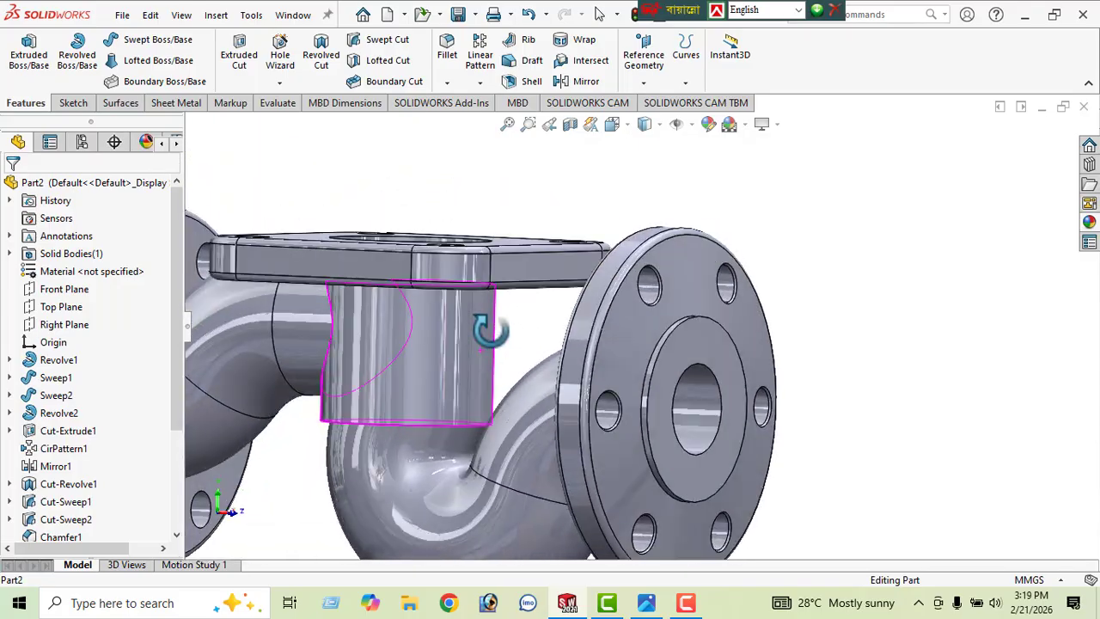
scroll(679, 302, "down", 8)
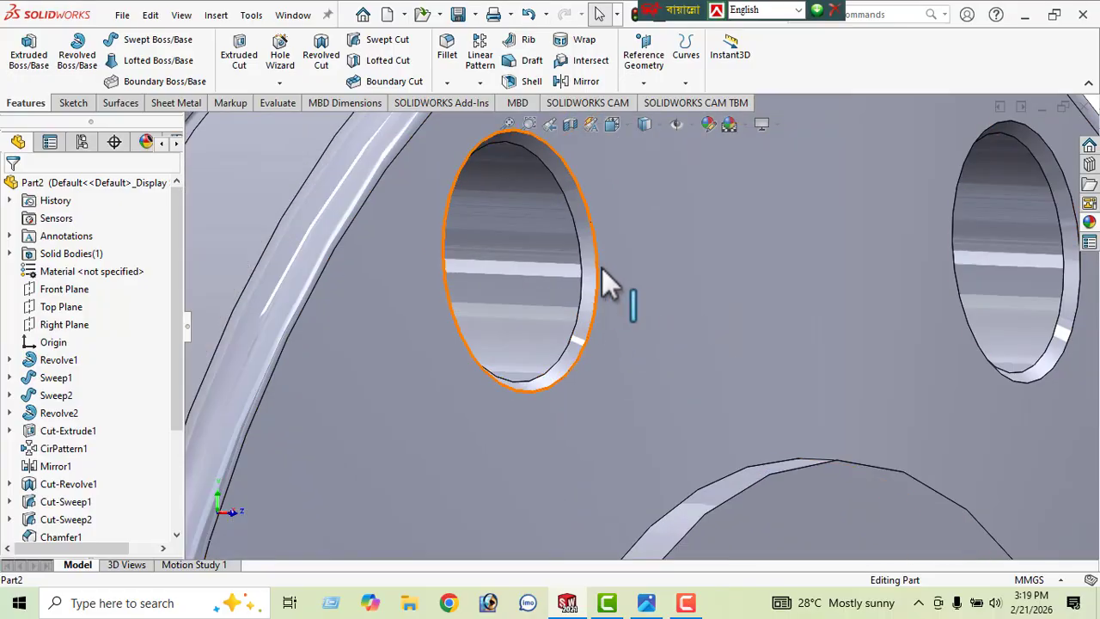
scroll(663, 262, "up", 2)
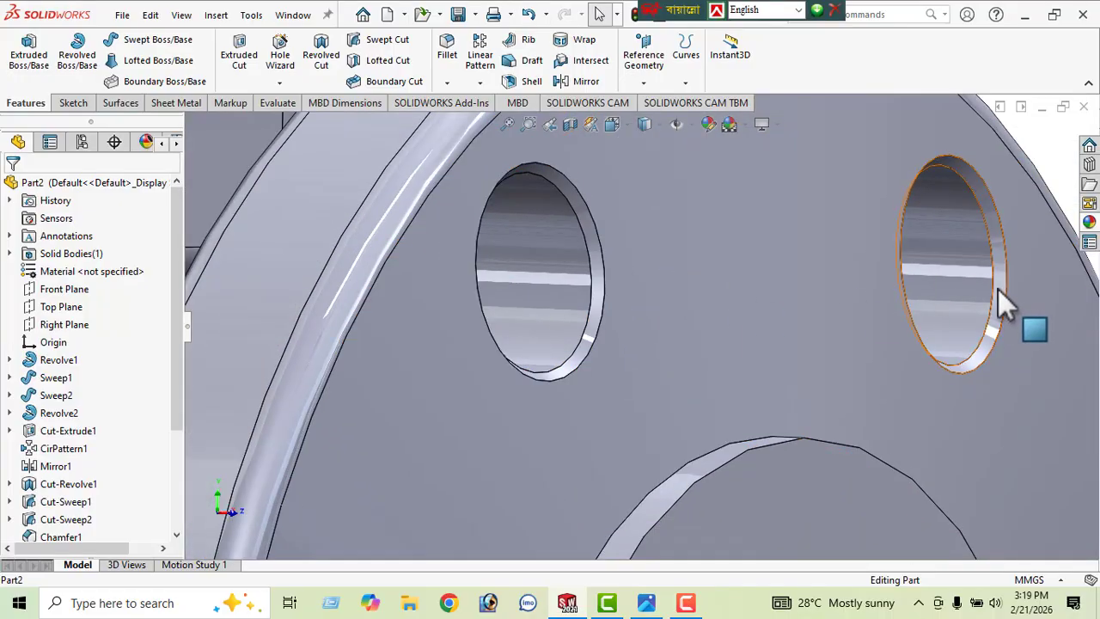
scroll(998, 288, "up", 8)
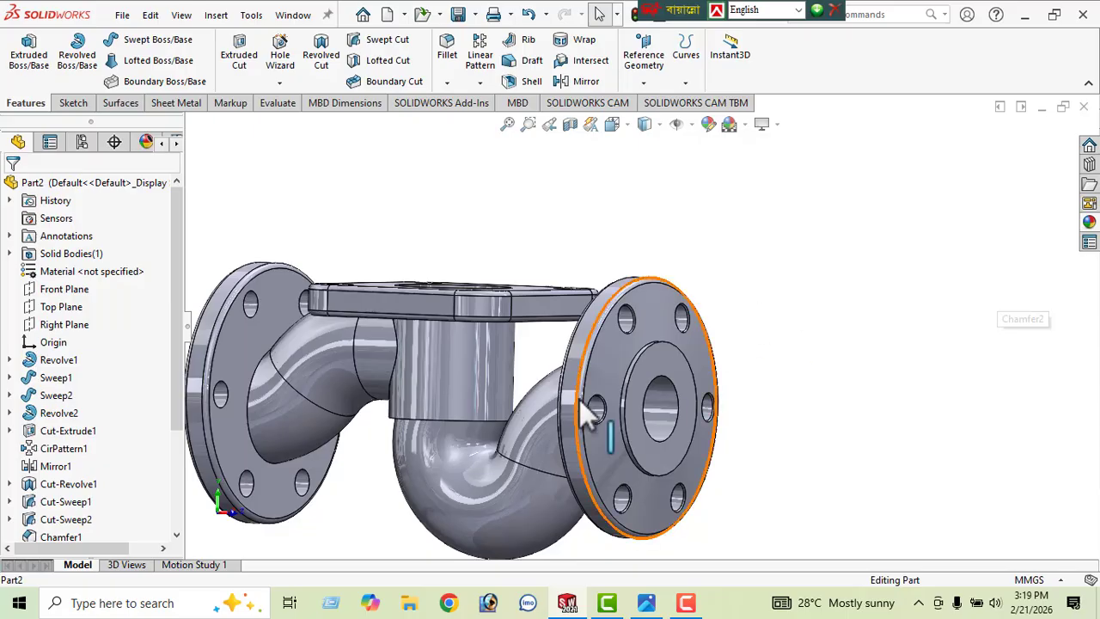
Step: Chamfer both ends of all six bolt holes in the other round pipe flange with 1.5 mm distance at 45°, selecting the hole faces
middle_click_drag(548, 416, 764, 364, "ctrl")
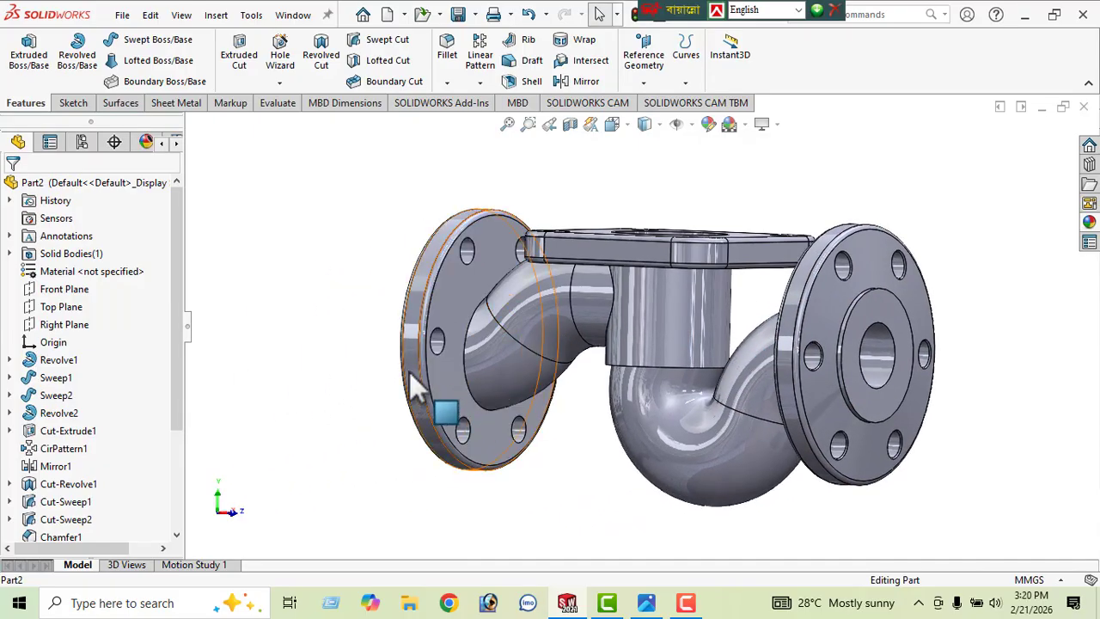
left_click(447, 84)
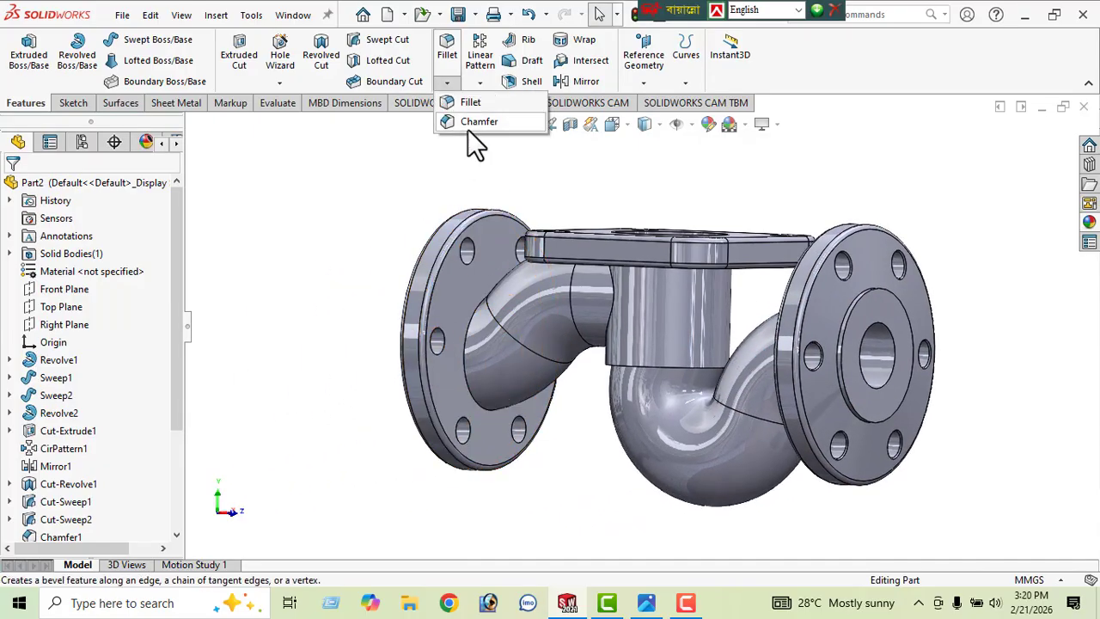
left_click(469, 123)
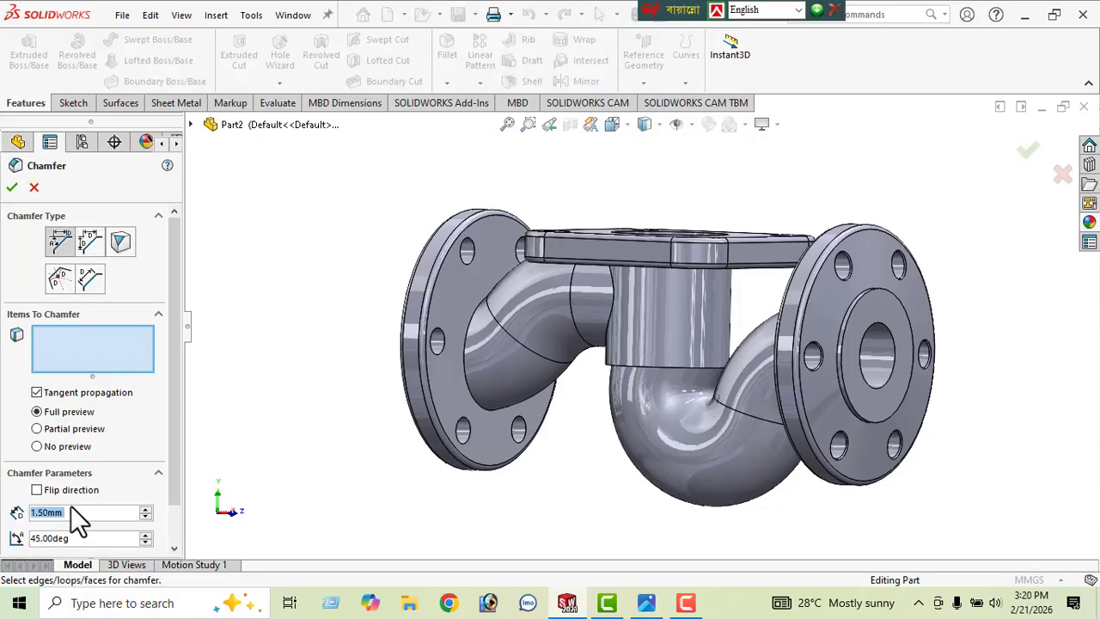
left_click(463, 428)
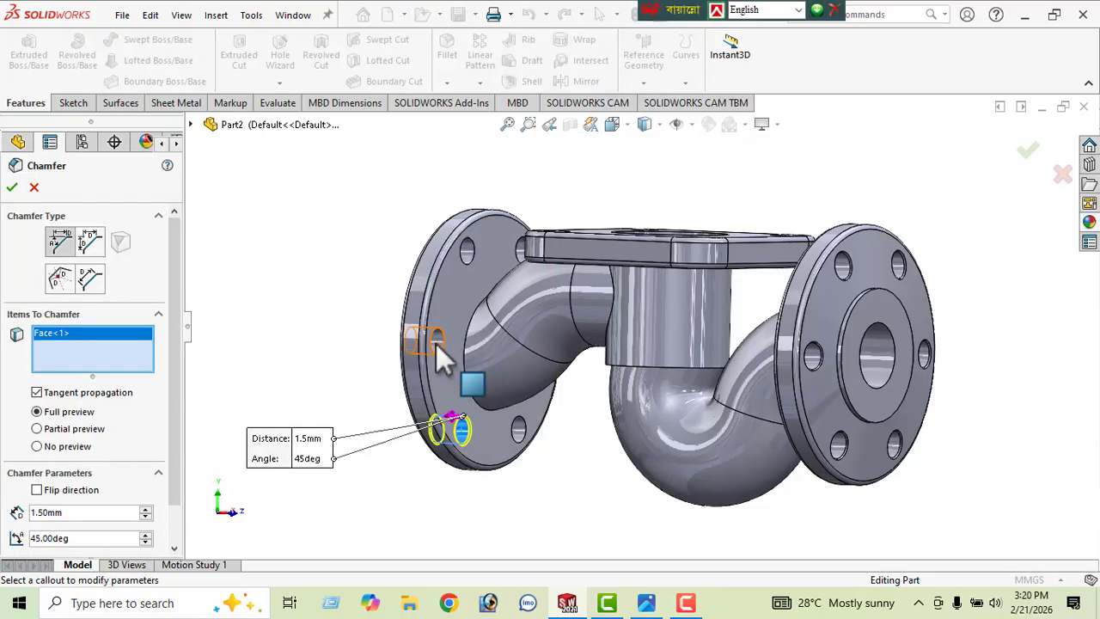
left_click(435, 342)
left_click(469, 255)
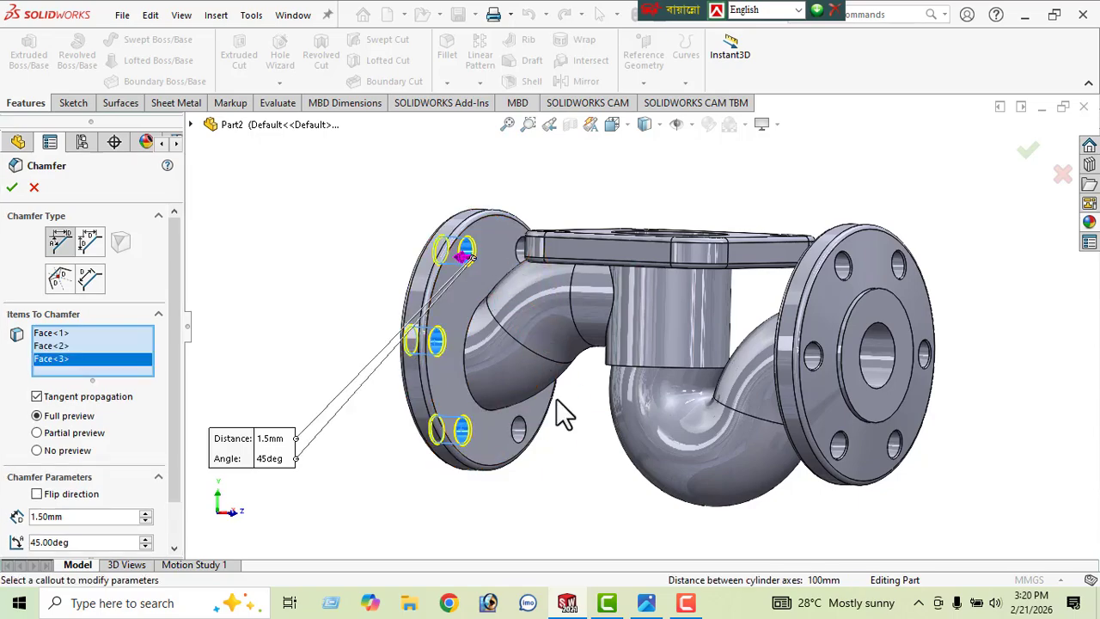
left_click(517, 428)
middle_click_drag(518, 428, 462, 498)
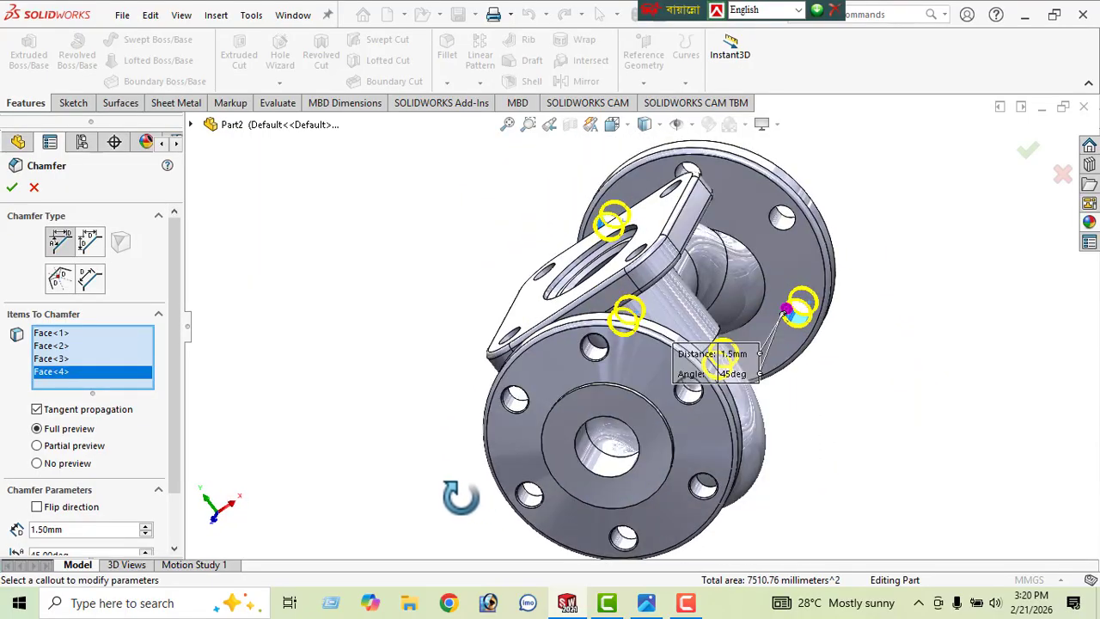
left_click(781, 226)
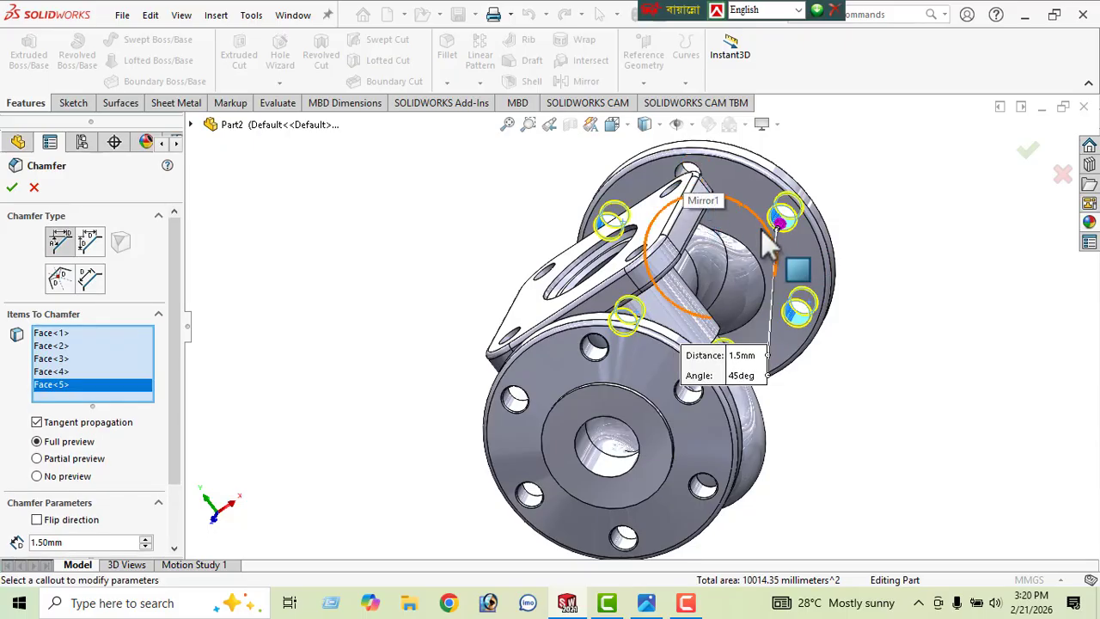
mouse_move(766, 229)
middle_mouse_down()
mouse_move(797, 271)
mouse_move(777, 235)
middle_mouse_up()
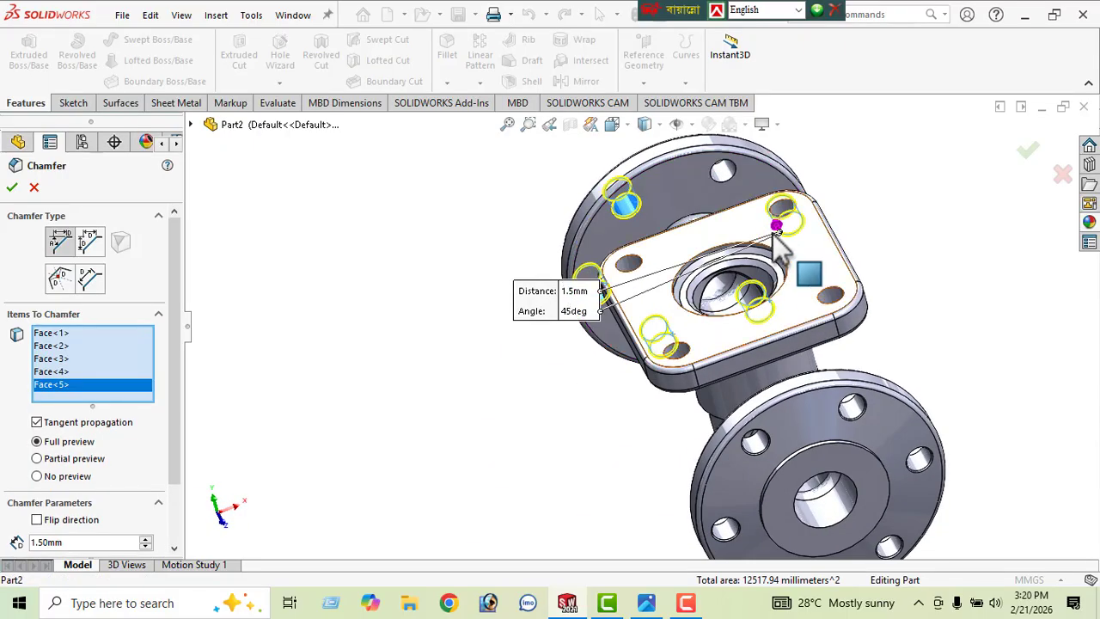
left_click(726, 180)
middle_click_drag(545, 294, 404, 326)
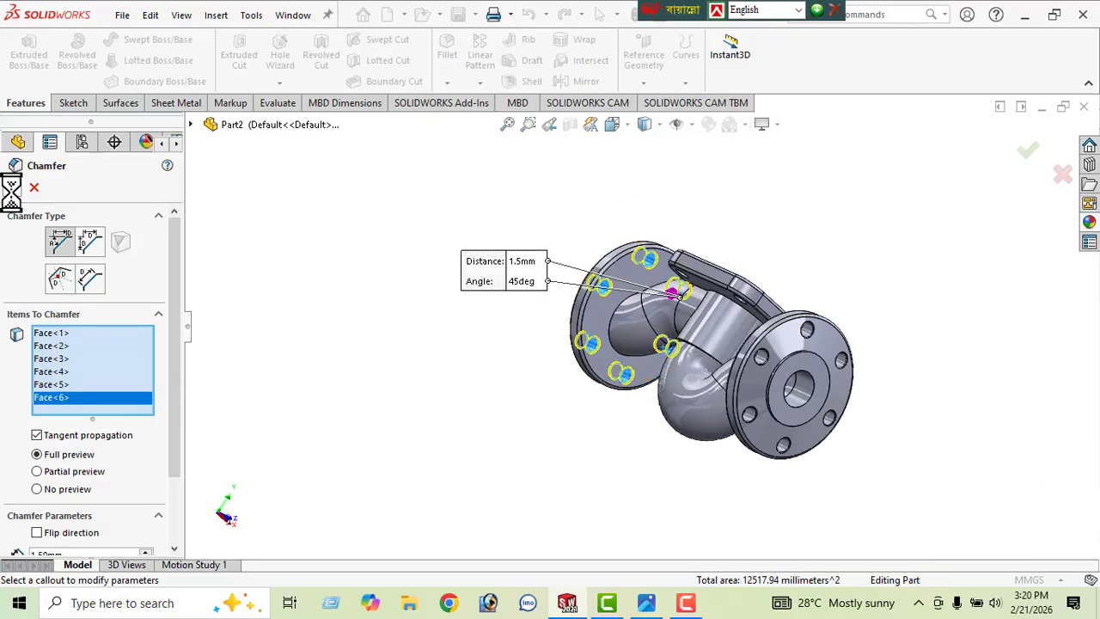
Step: Fillet the edge where the vertical neck meets the underside of the square flange with a 10 mm radius
middle_click_drag(369, 387, 600, 296)
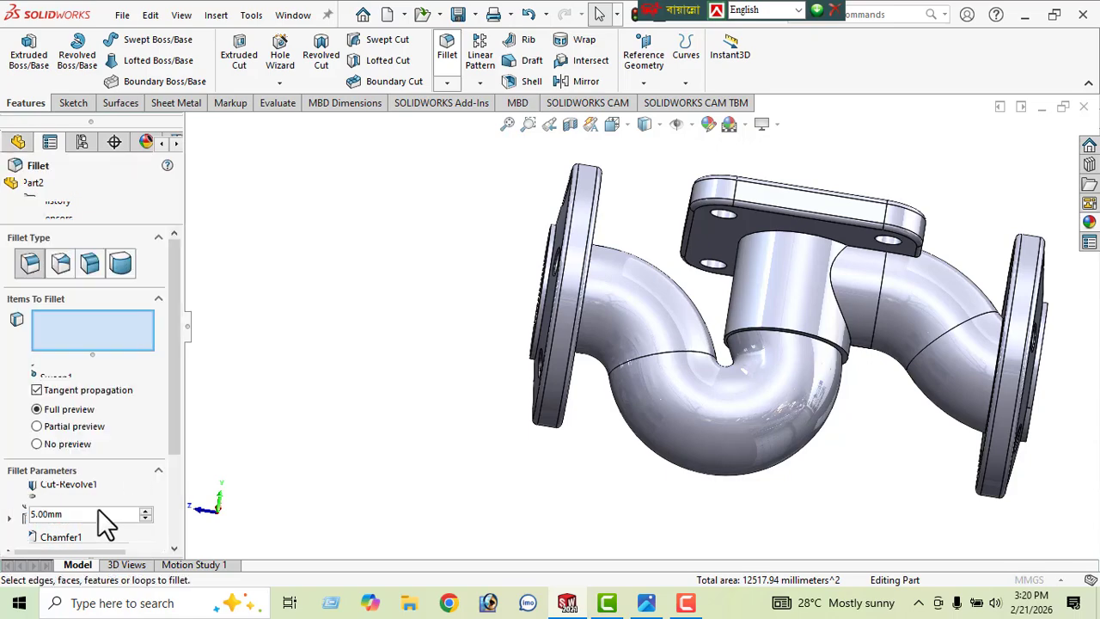
type("10")
key("Return")
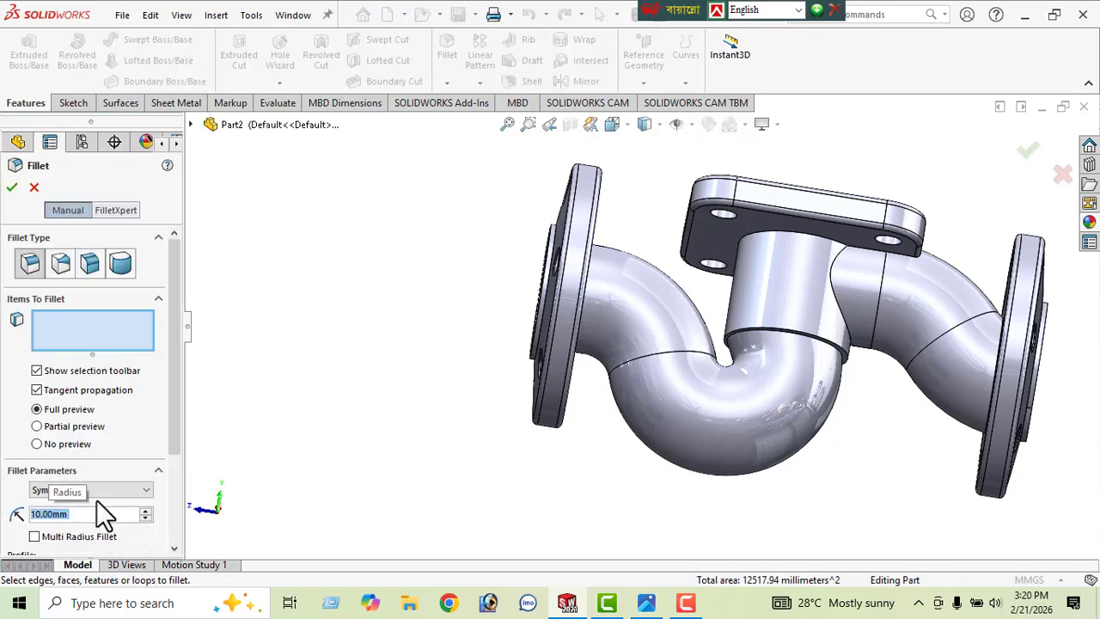
left_click(778, 251)
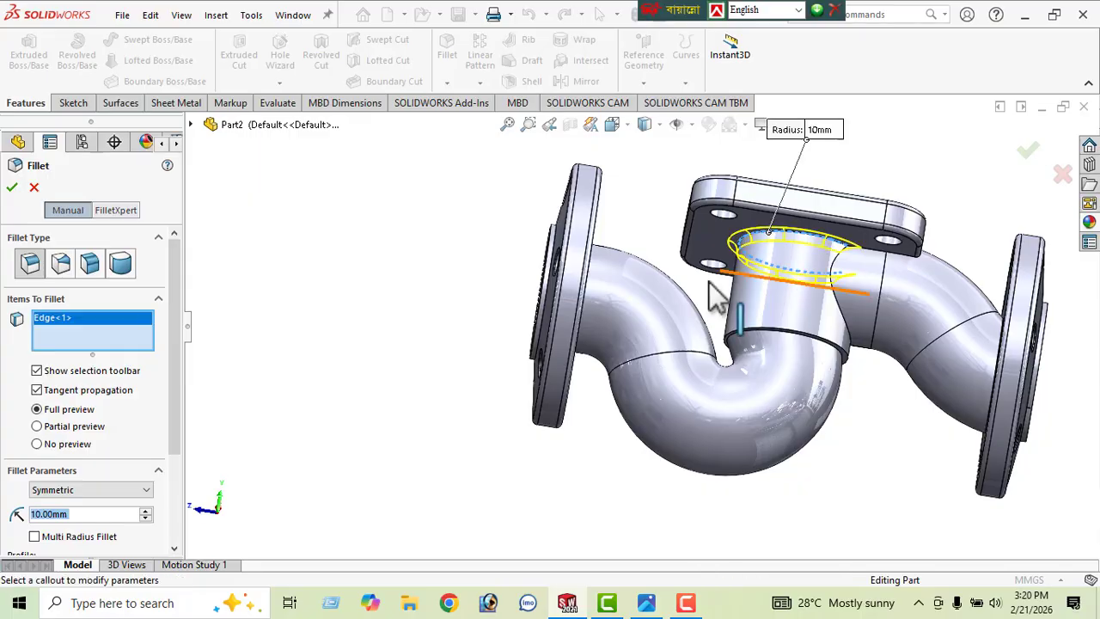
left_click(12, 186)
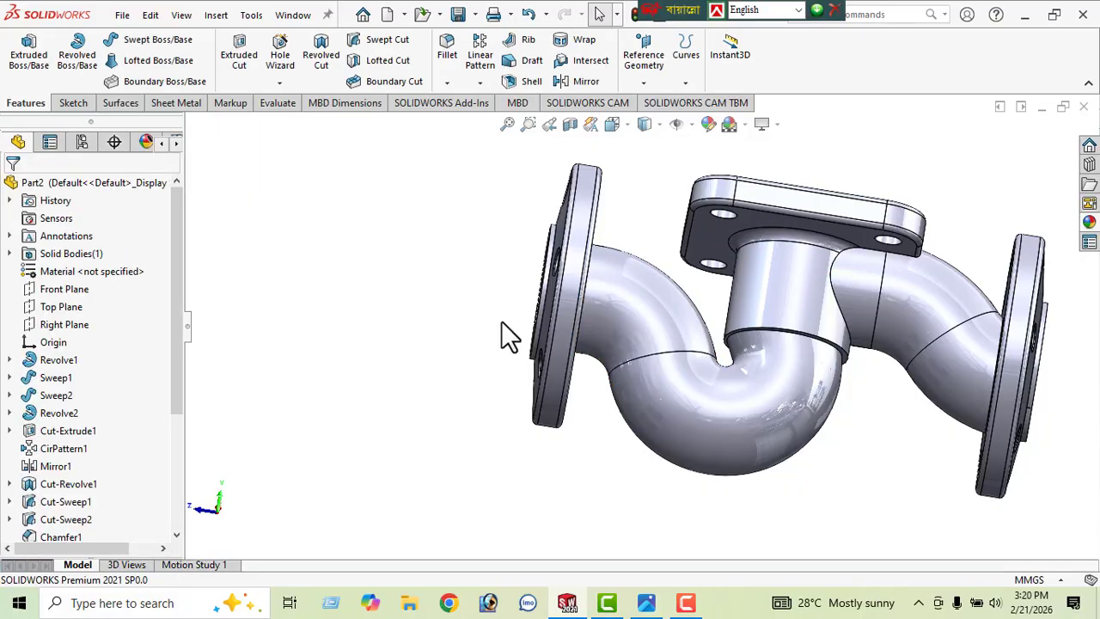
Step: Fillet the intersection edge between the side pipe and the vertical neck with a 15 mm radius
middle_click_drag(507, 335, 481, 305)
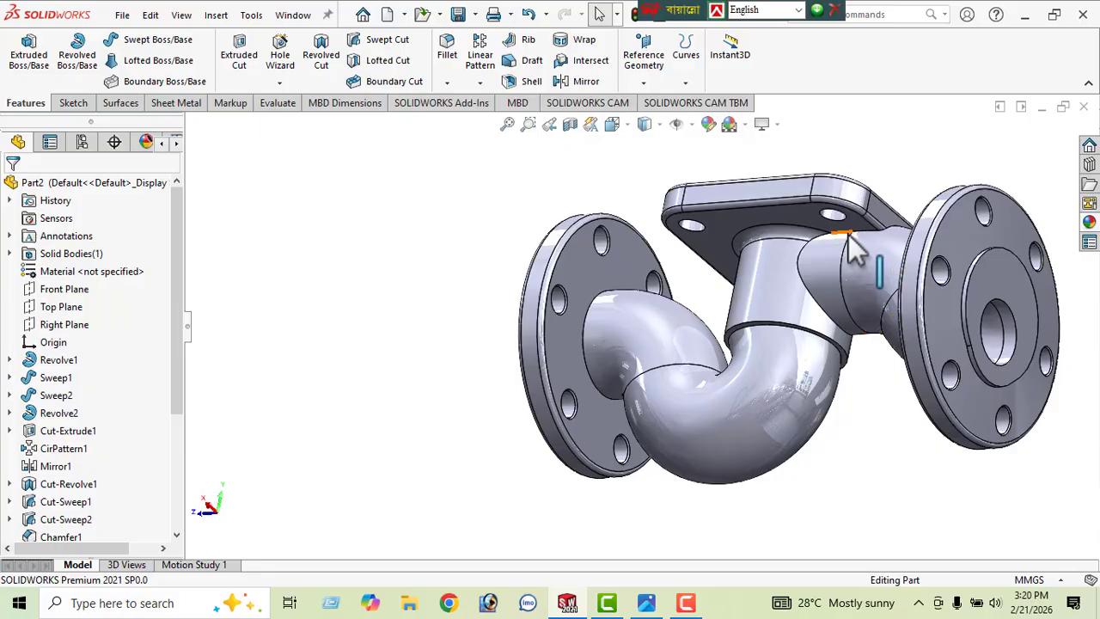
middle_click_drag(847, 249, 736, 331)
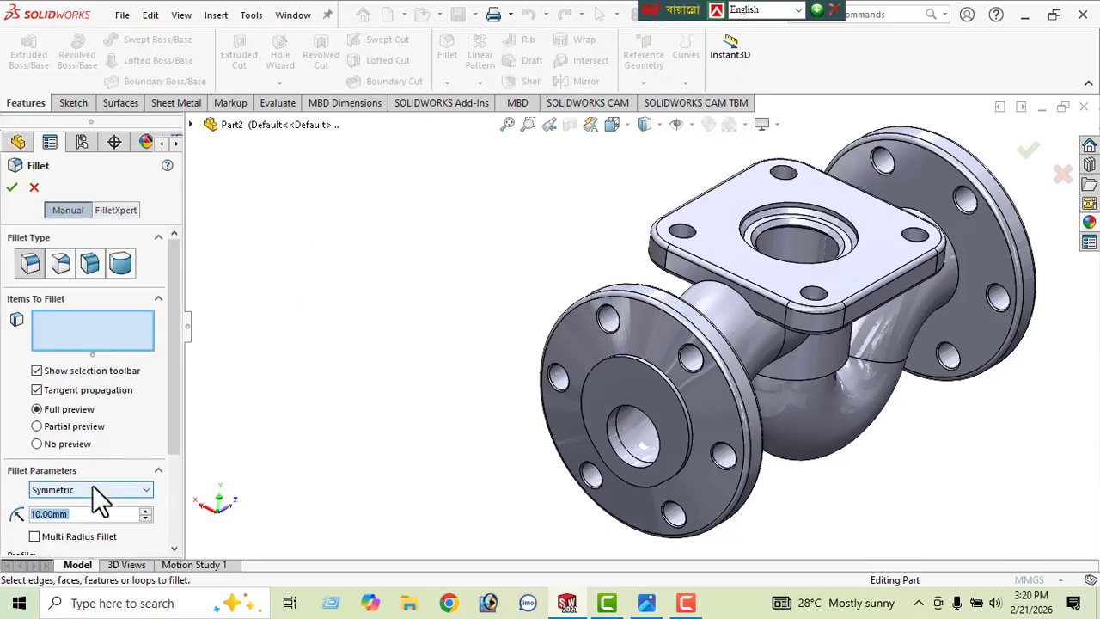
type("15")
key("Return")
middle_click_drag(820, 514, 849, 93)
left_click(731, 237)
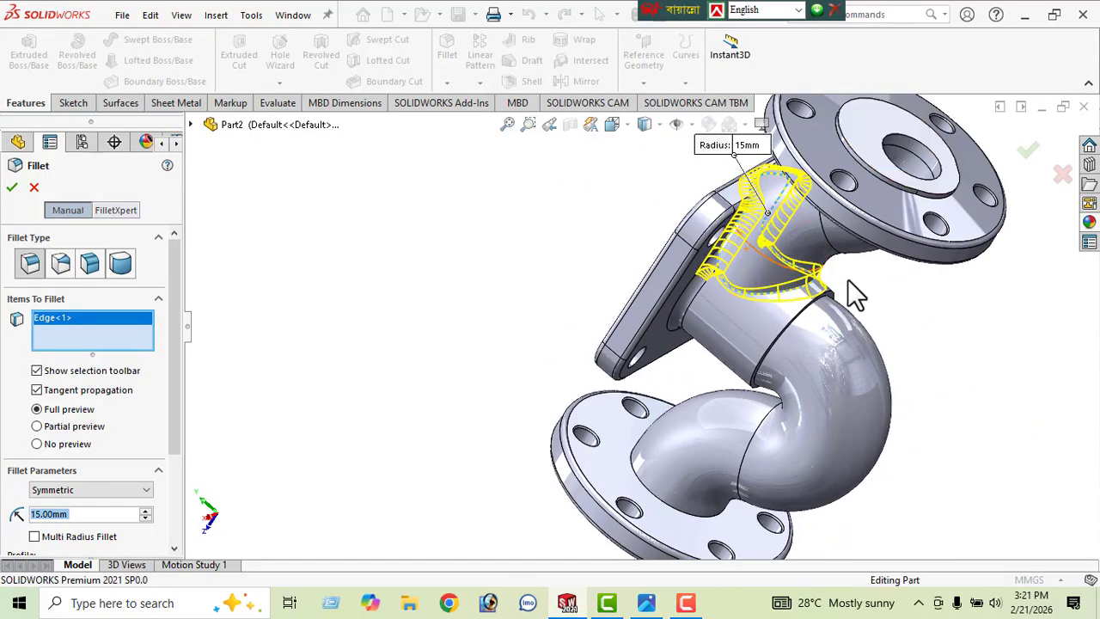
middle_click_drag(849, 284, 879, 215)
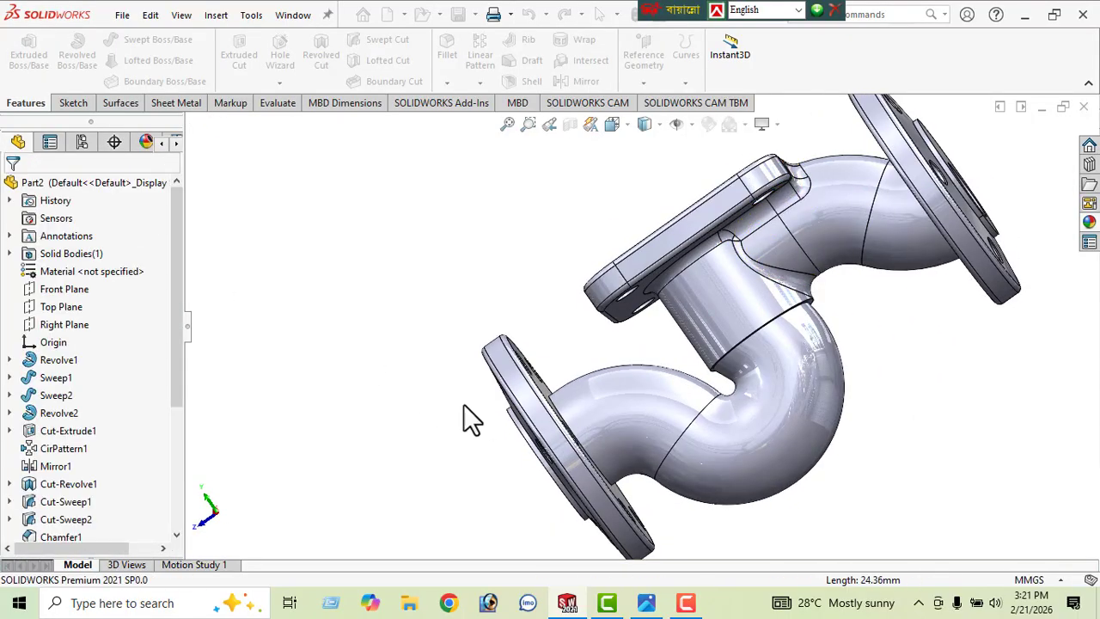
Step: Check the reference drawing in the image viewer, and fillet both pipe-to-round-flange edges with a 10 mm radius in SOLIDWORKS
middle_click_drag(748, 370, 739, 215)
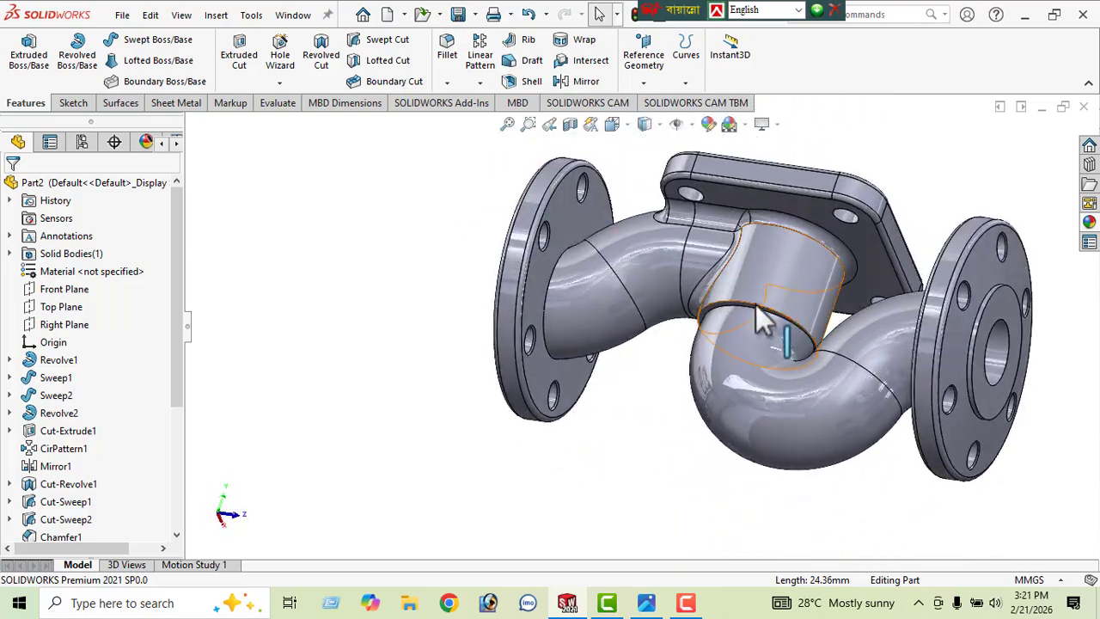
middle_click_drag(754, 324, 581, 327)
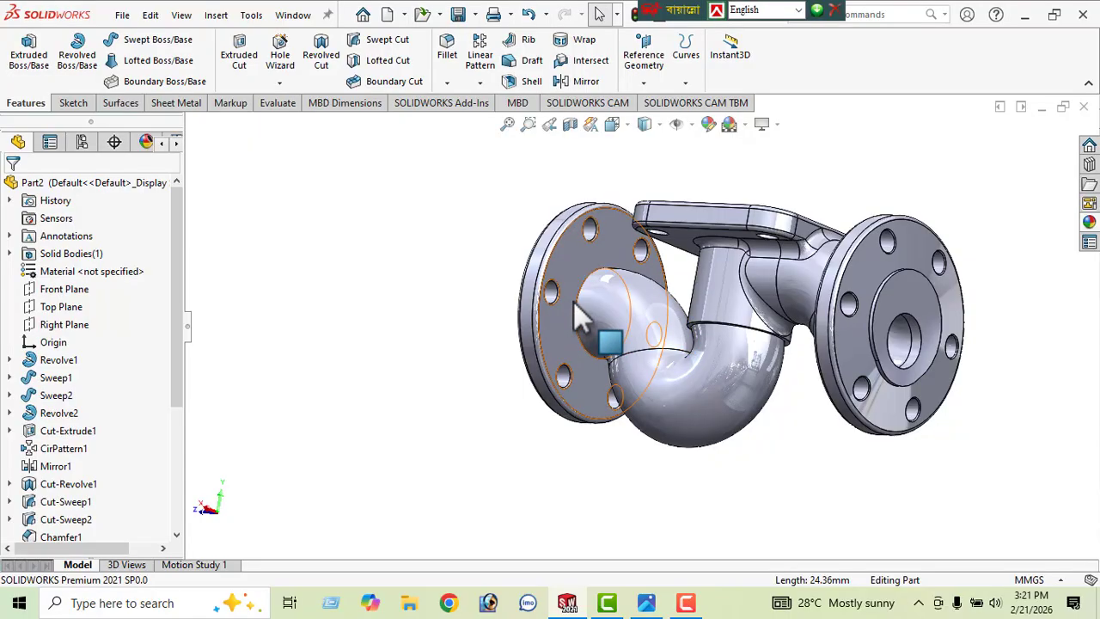
left_click(658, 608)
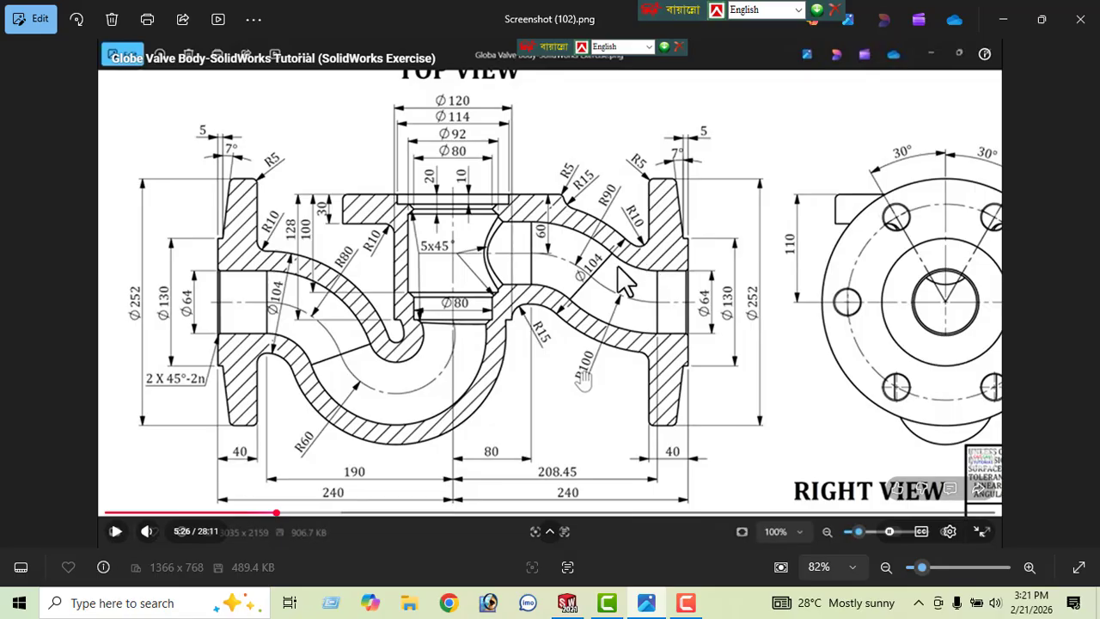
left_click(1003, 19)
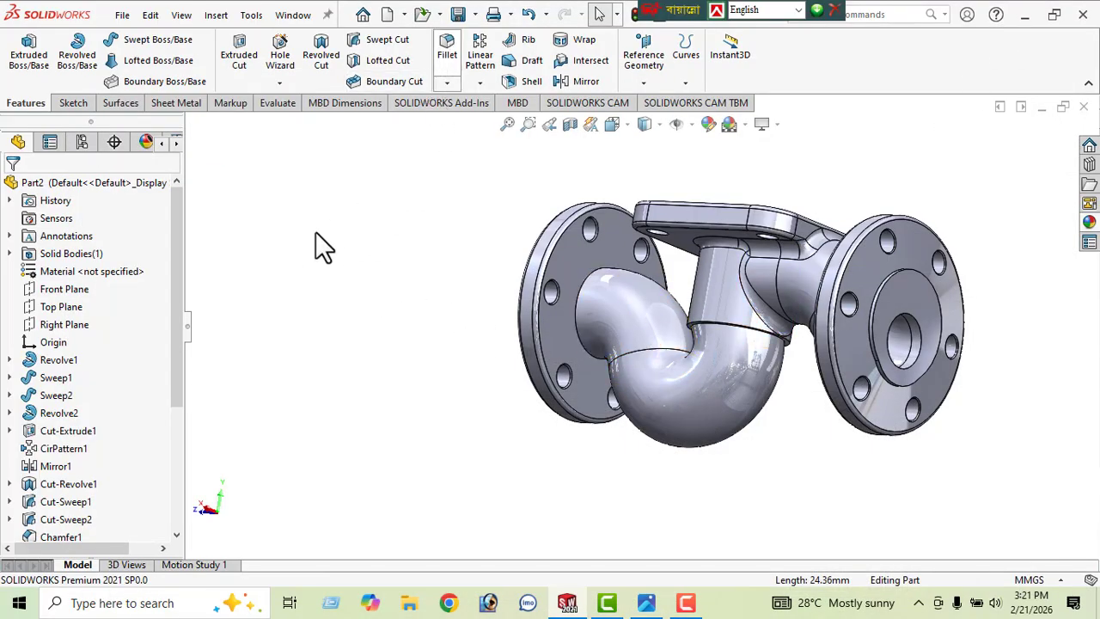
type("10")
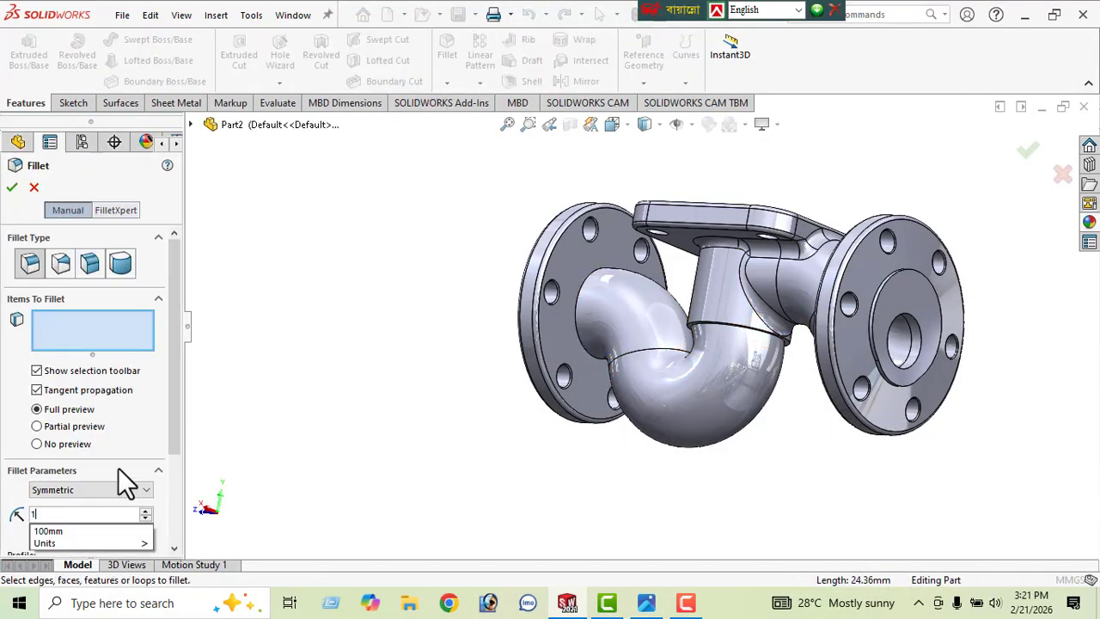
key("Return")
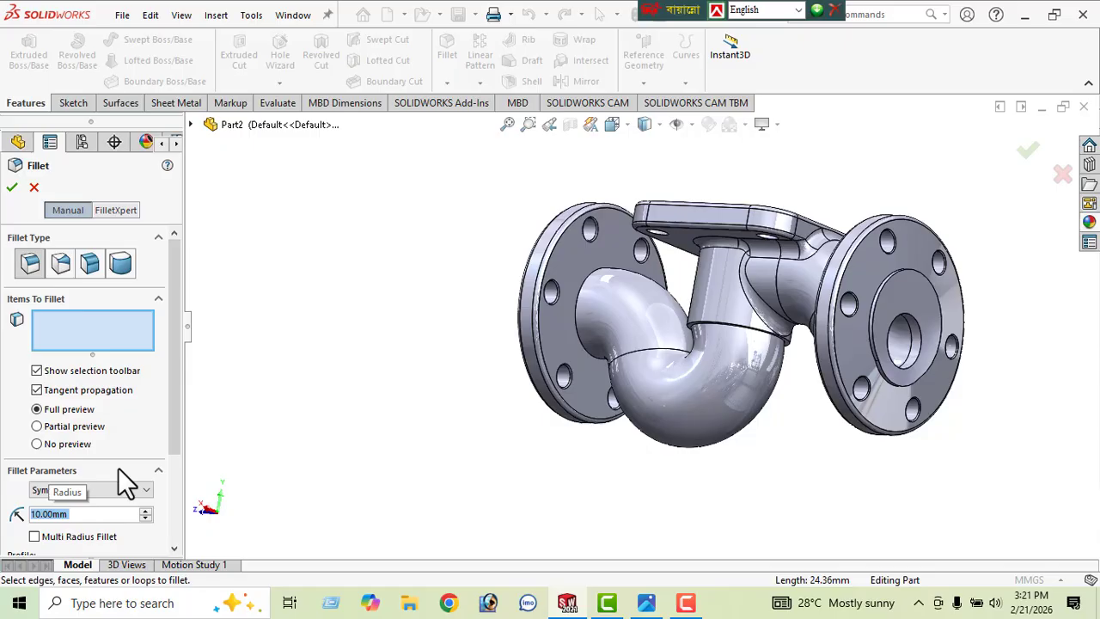
left_click(577, 319)
middle_click_drag(730, 407, 871, 404)
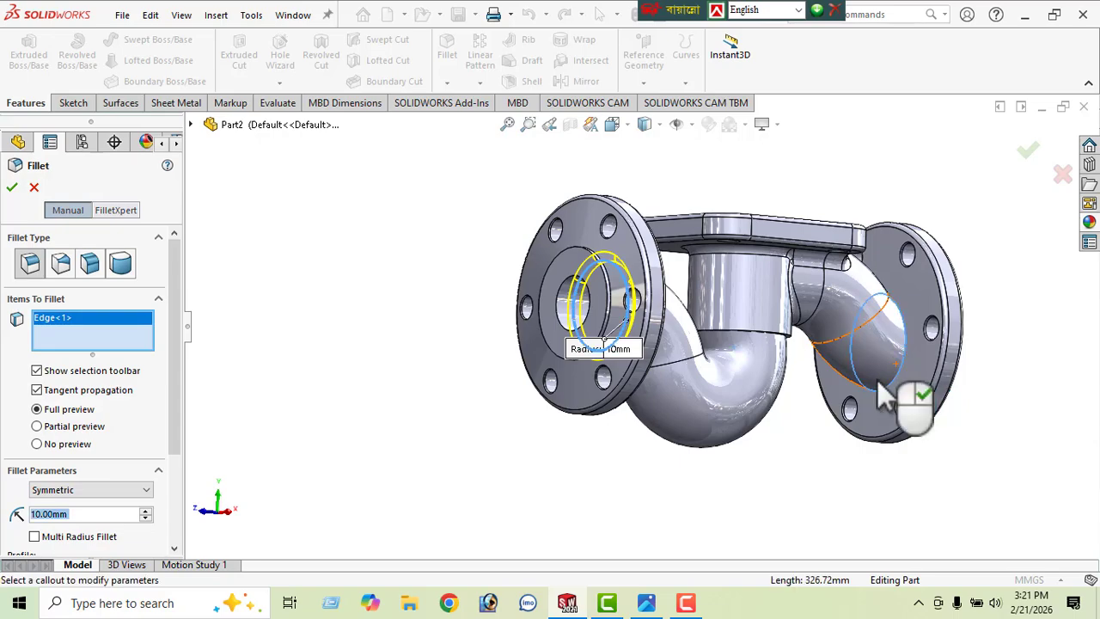
left_click(878, 378)
left_click(12, 187)
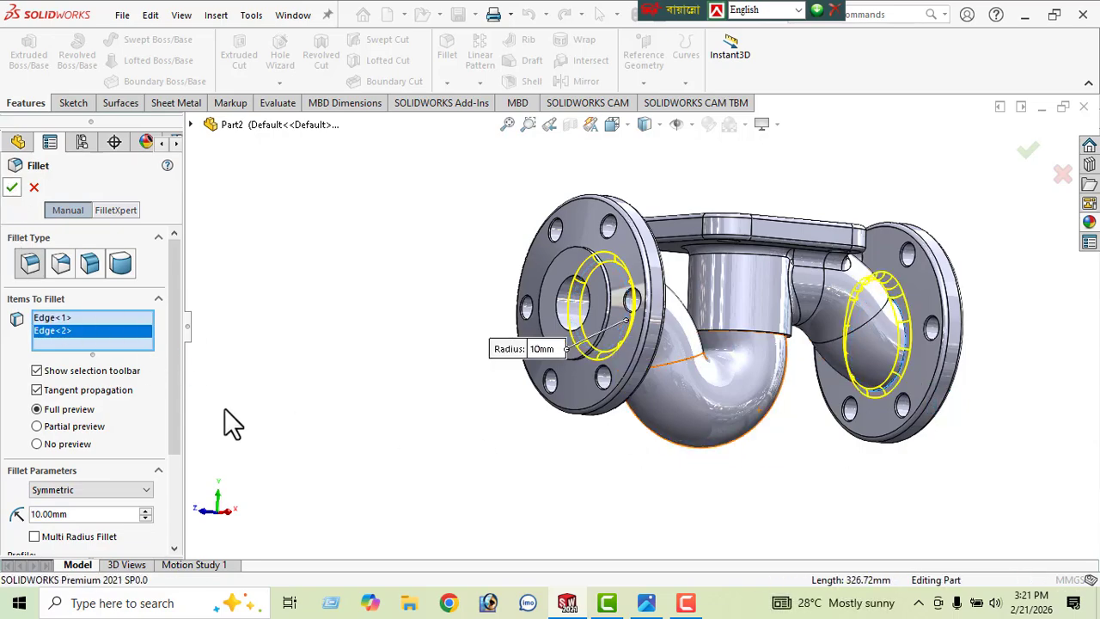
Step: Start a new sketch on the Right Plane
middle_click_drag(203, 436, 210, 361)
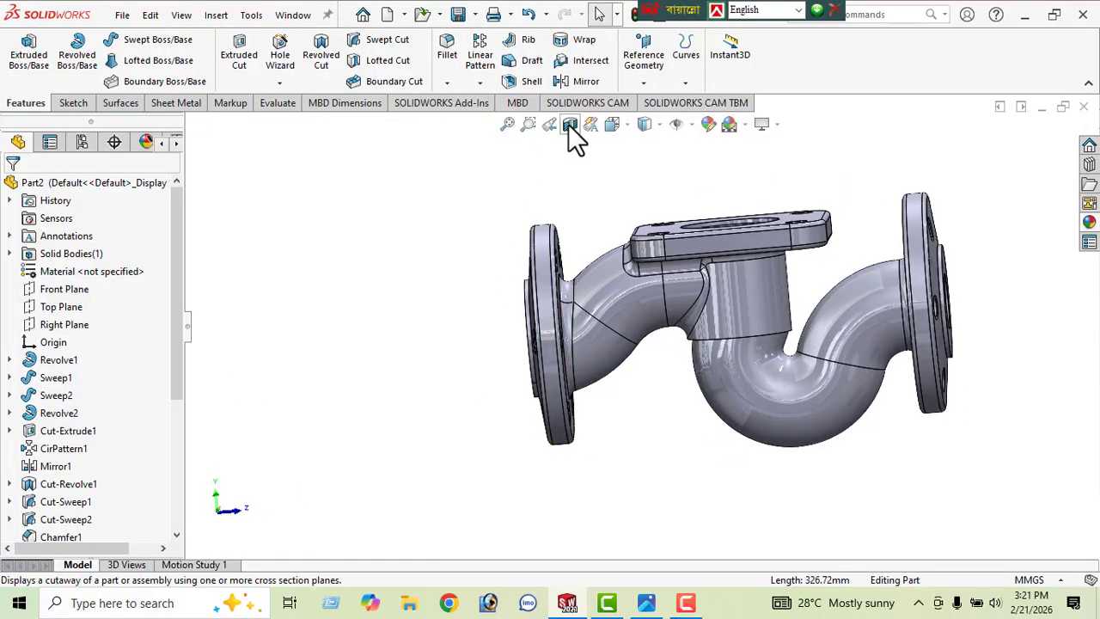
key("ctrl+1")
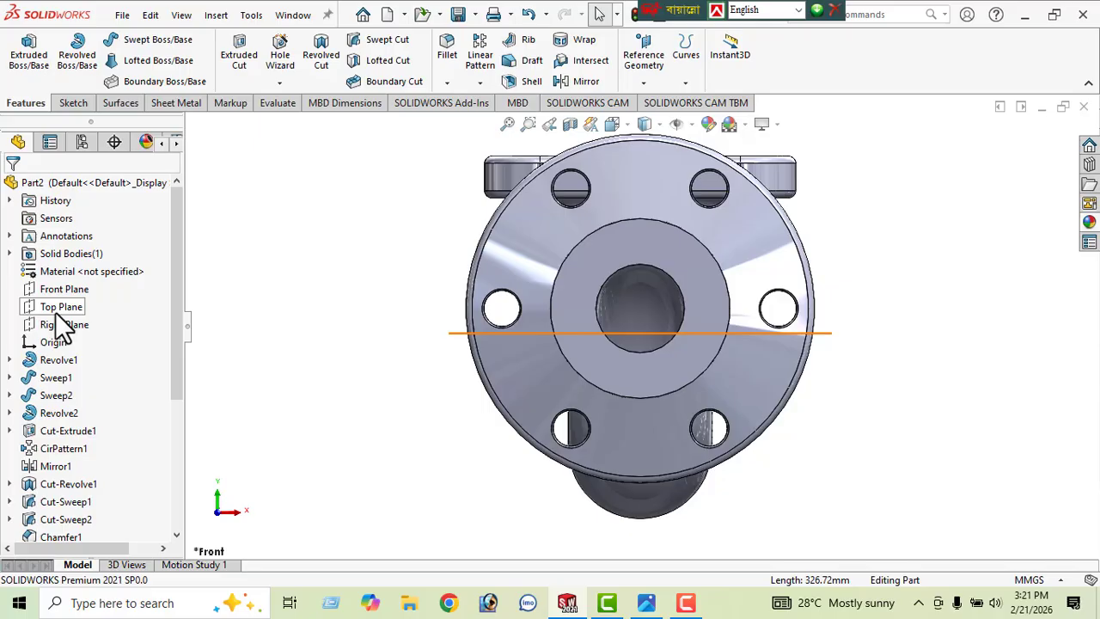
middle_click_drag(481, 352, 271, 373)
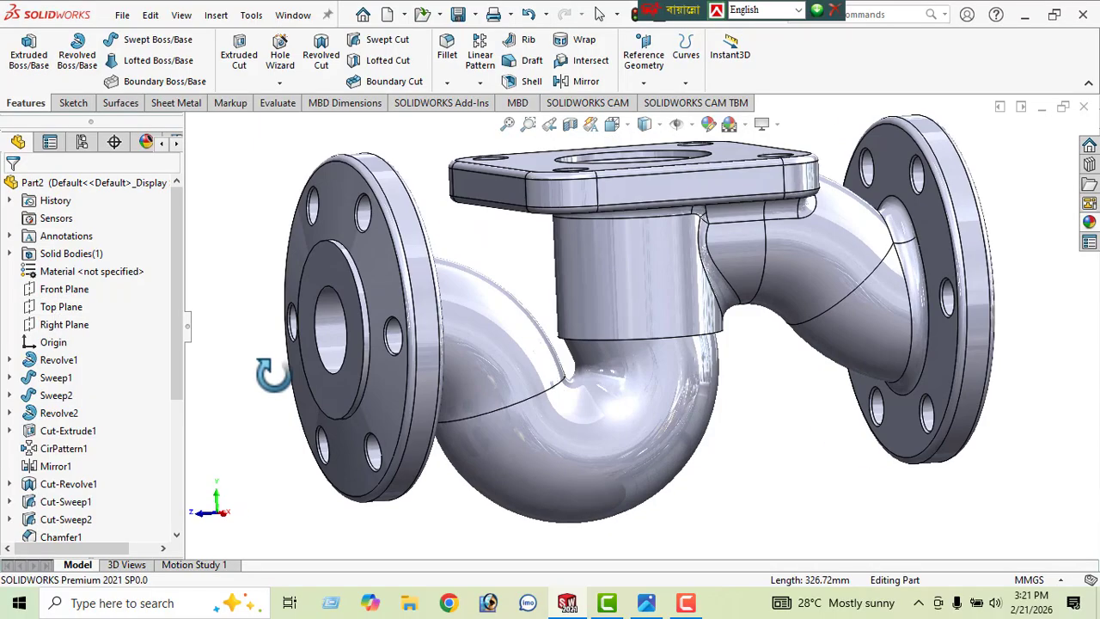
left_click(57, 324)
left_click(89, 300)
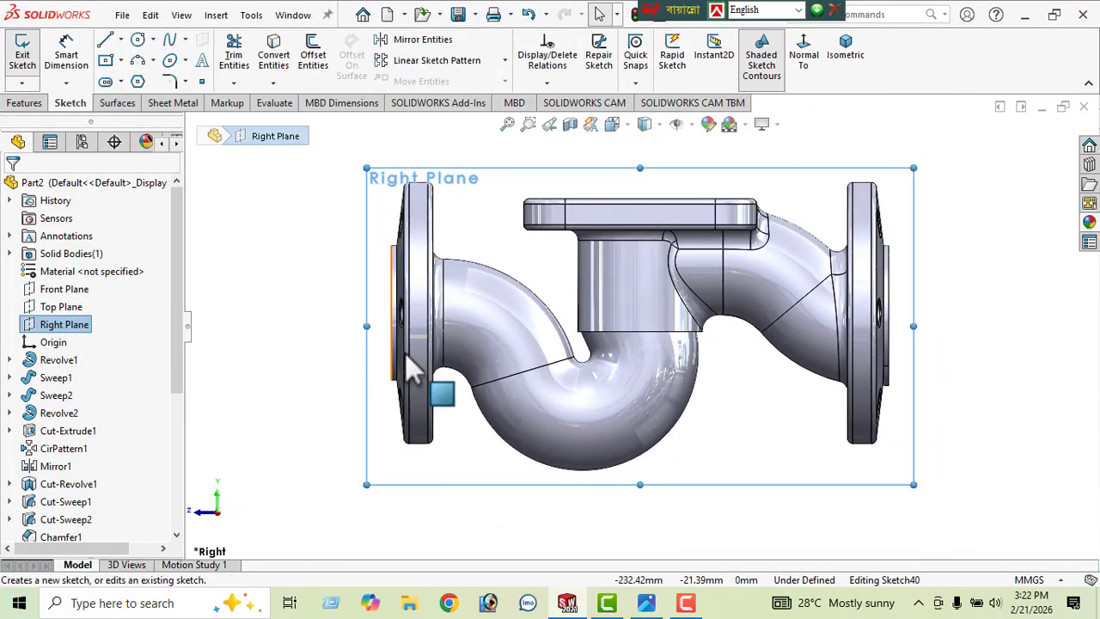
Step: Inspect the valve body's interior in a planar section view along the Right Plane at 0 mm offset, and turn the section off
left_click(570, 126)
middle_click_drag(504, 368, 761, 236)
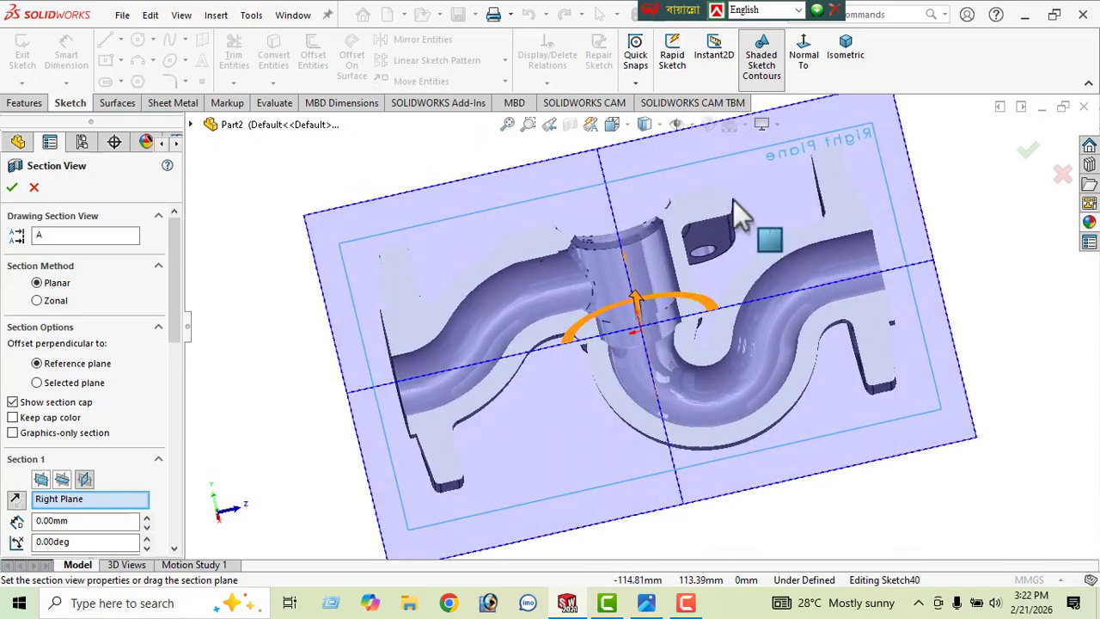
left_click(12, 189)
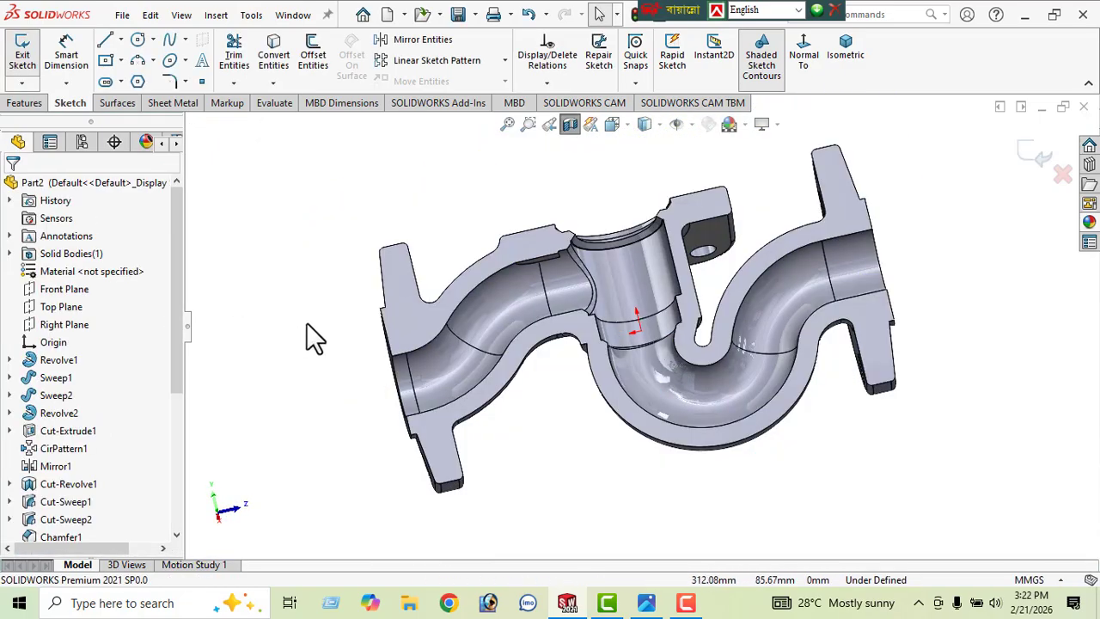
mouse_move(429, 368)
middle_mouse_down()
mouse_move(527, 373)
mouse_move(611, 418)
mouse_move(598, 352)
mouse_move(624, 412)
mouse_move(630, 483)
mouse_move(604, 385)
mouse_move(602, 432)
mouse_move(622, 438)
middle_mouse_up()
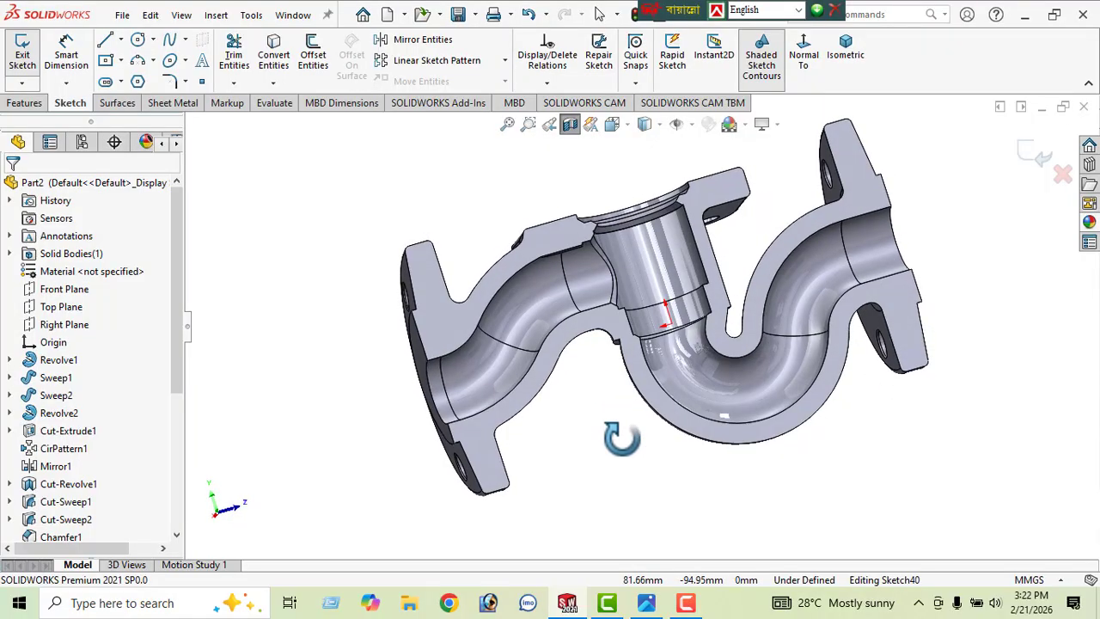
left_click(571, 126)
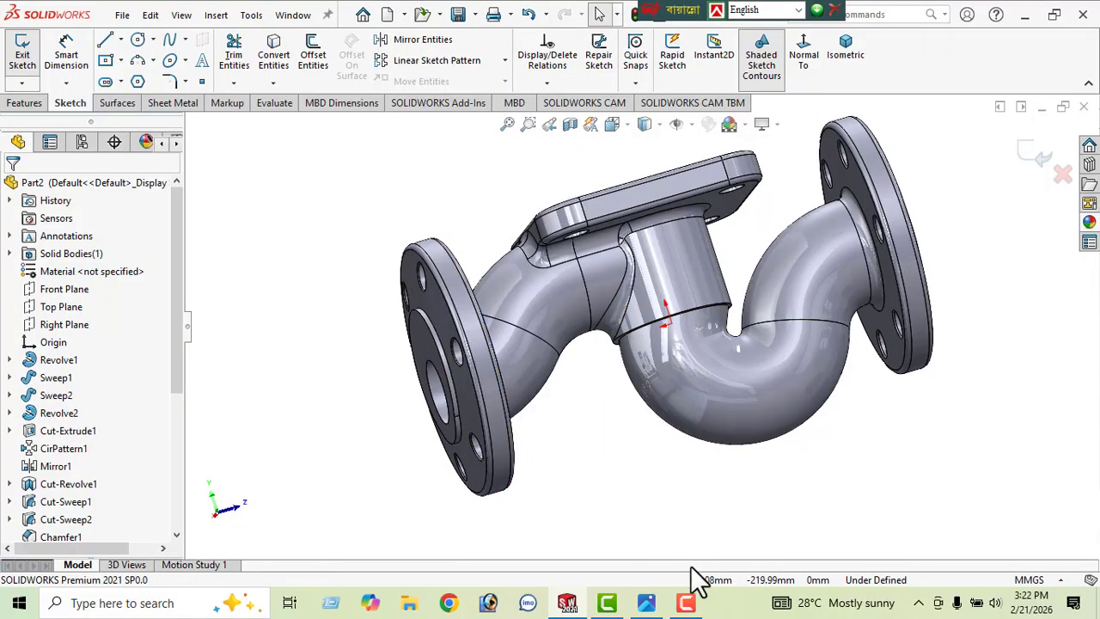